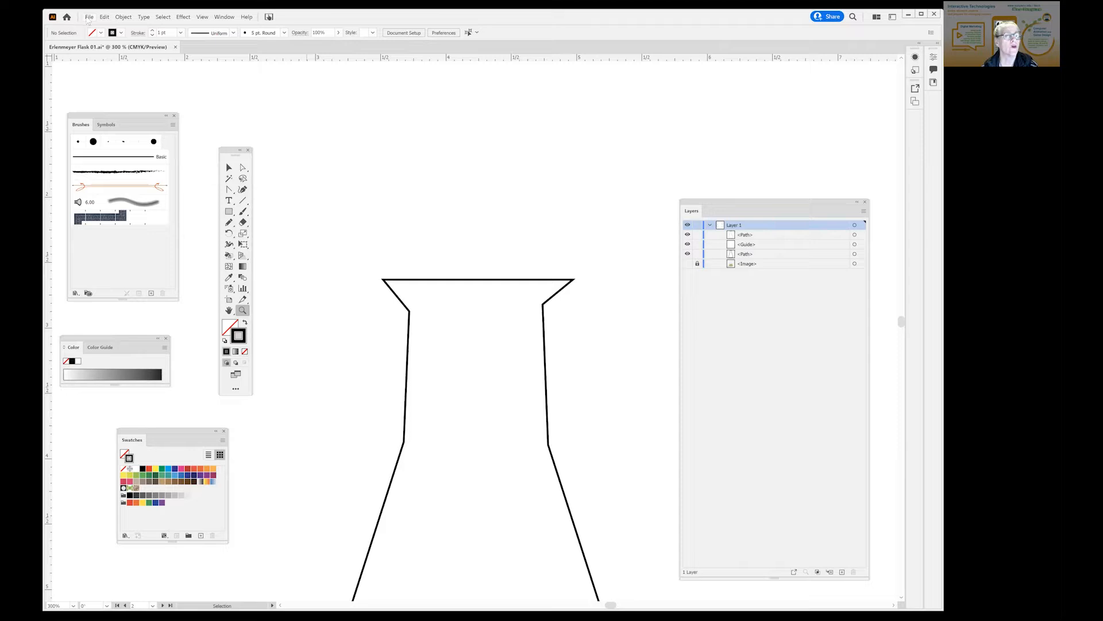
- Create a new 19 x 13 inch landscape document with one artboard, CMYK color and 300 ppi raster effects
click(90, 17)
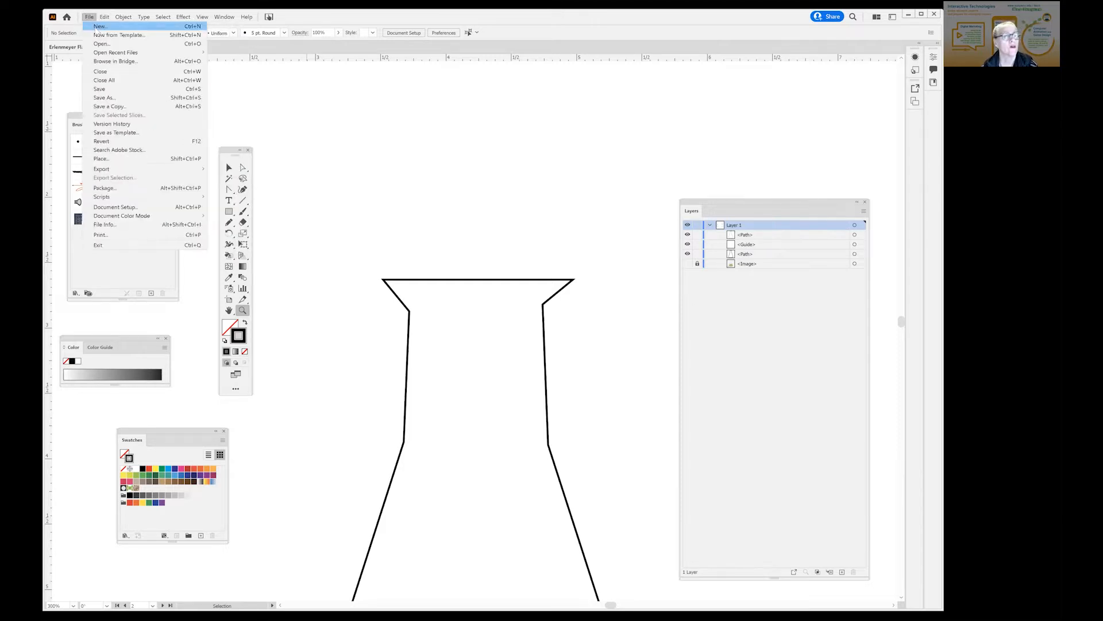
click(89, 17)
key(ctrl+n)
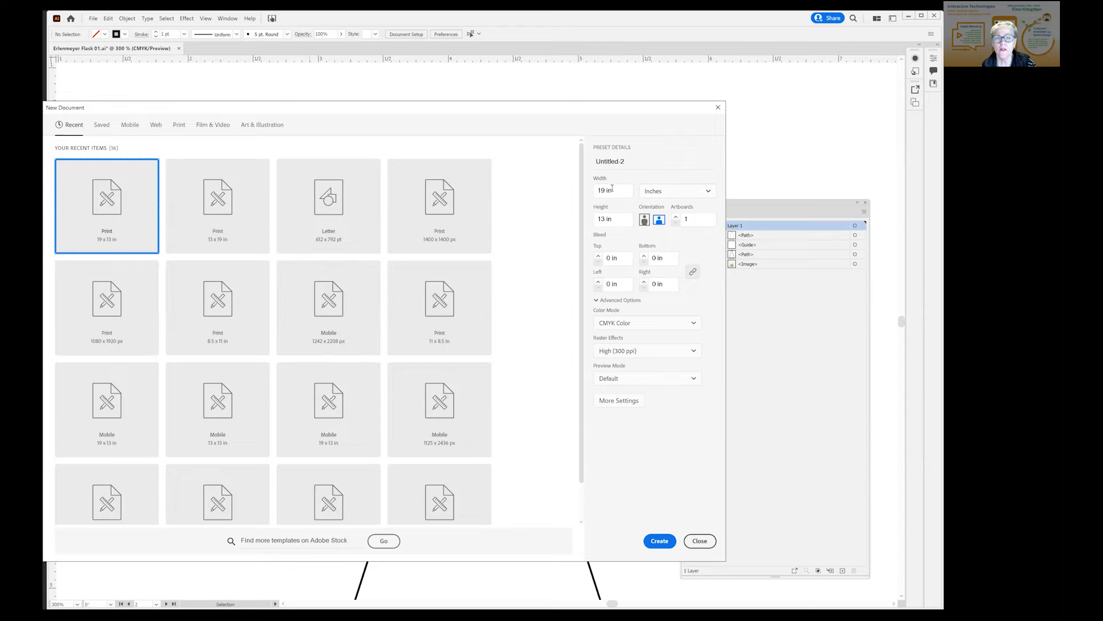
click(618, 191)
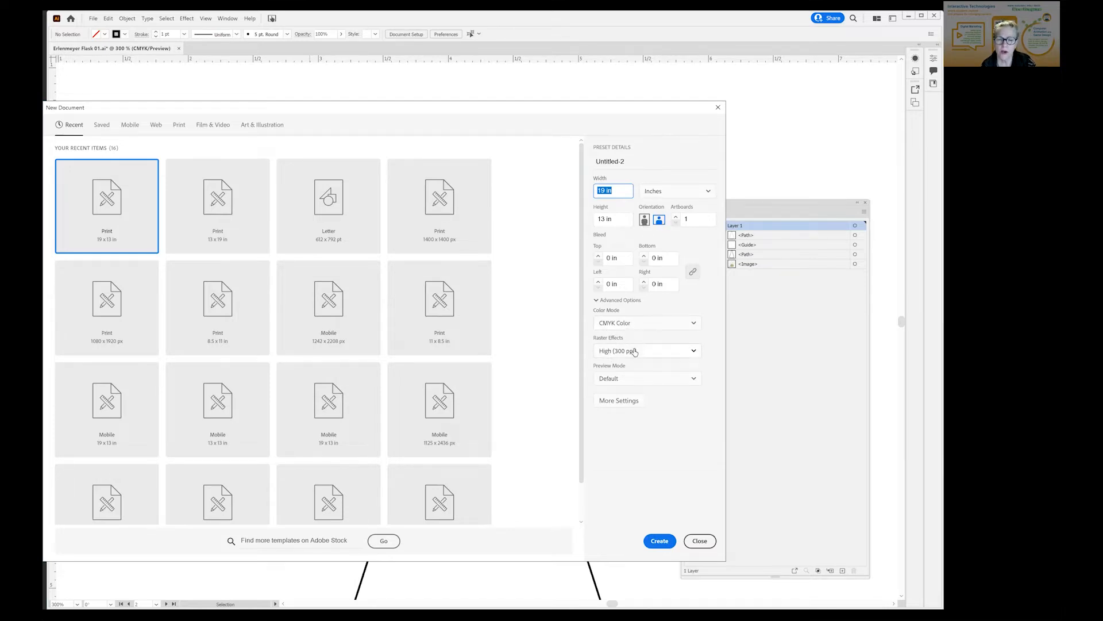
click(660, 541)
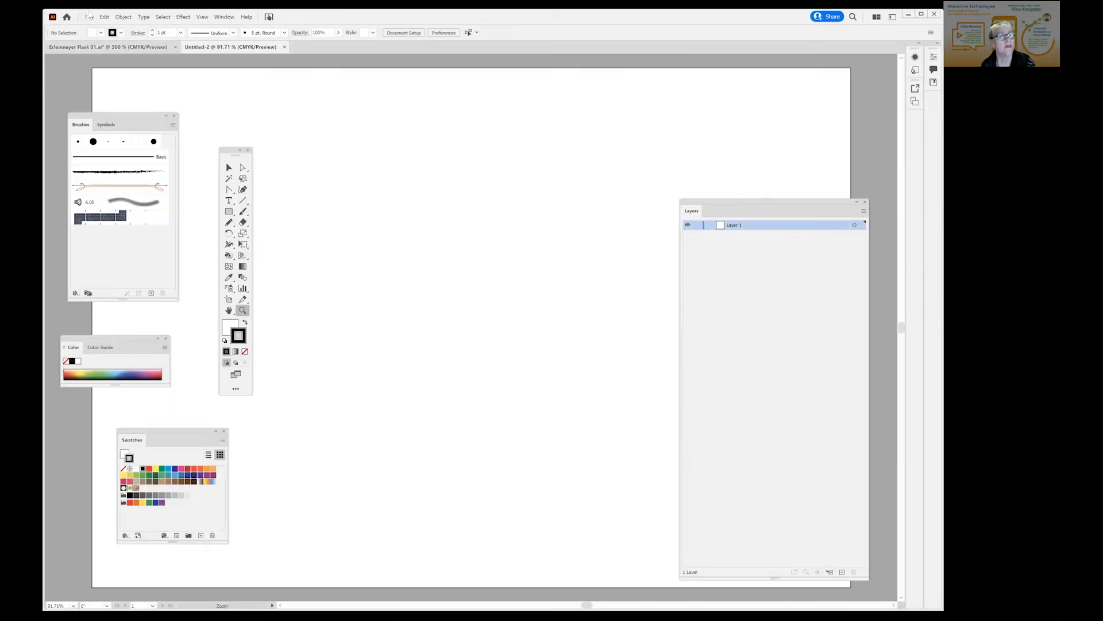
- Start saving a local copy of the new document and go to the CURRICULUM > DESIGN > DEMO folder
click(89, 17)
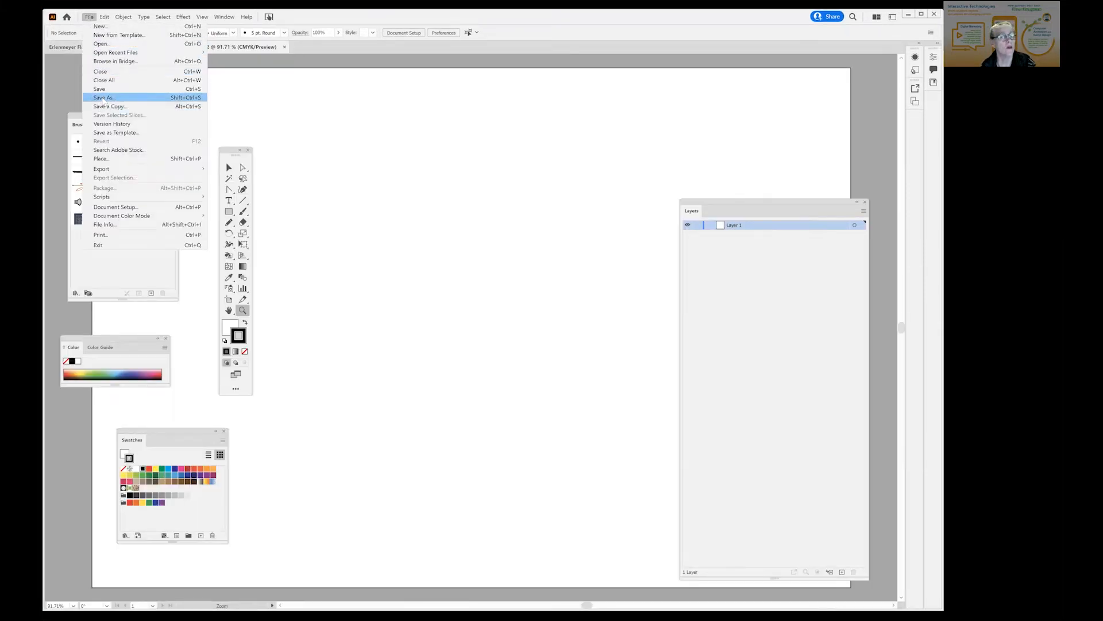
click(103, 98)
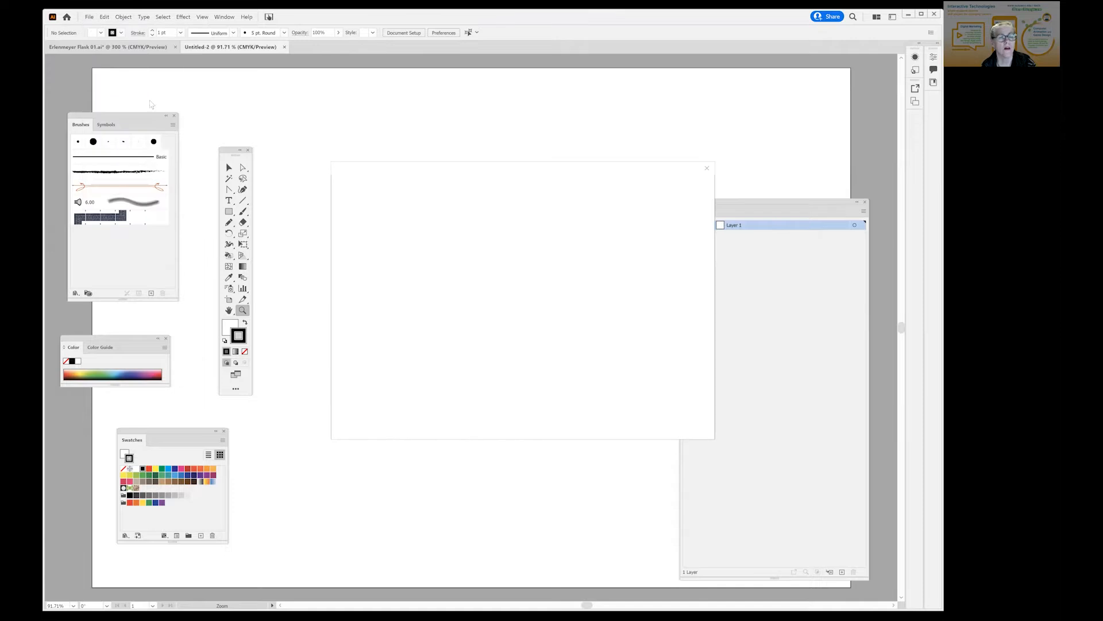
click(599, 392)
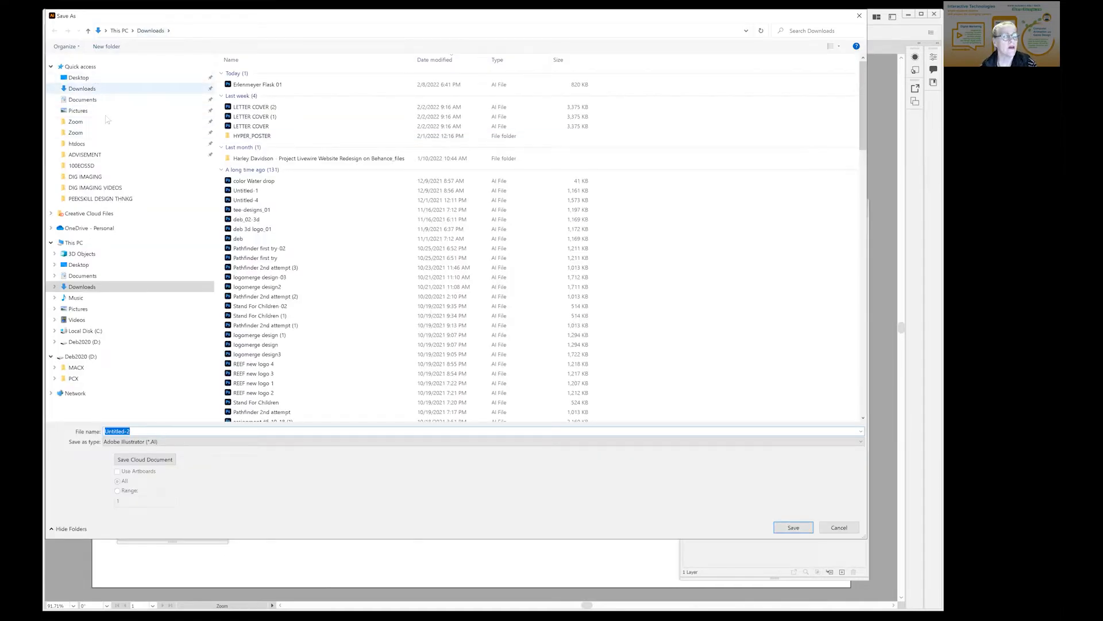
click(88, 190)
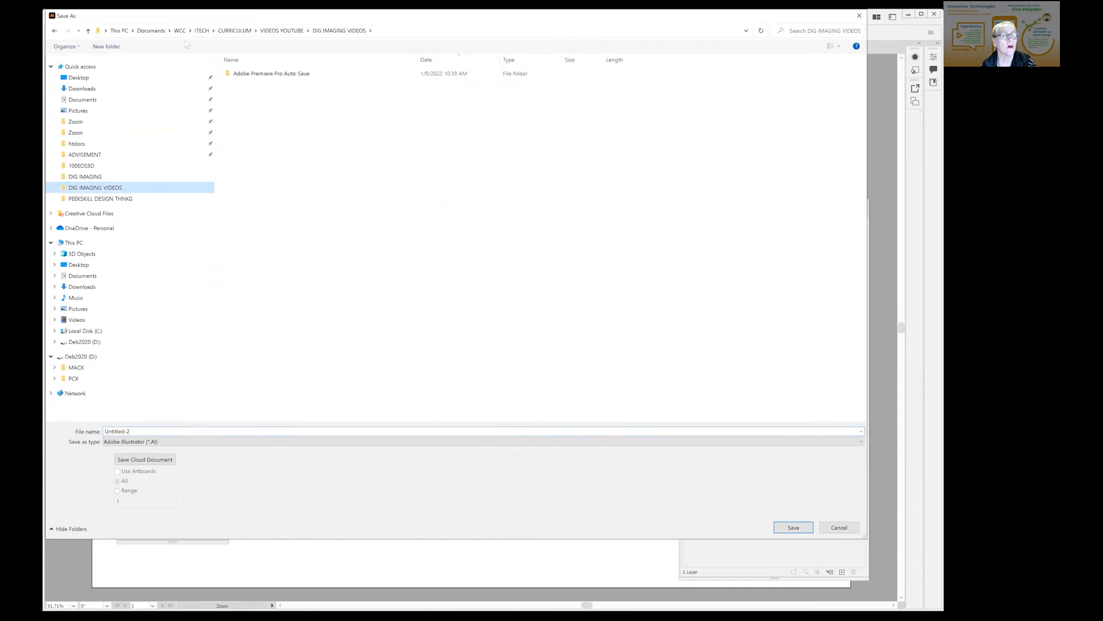
click(230, 32)
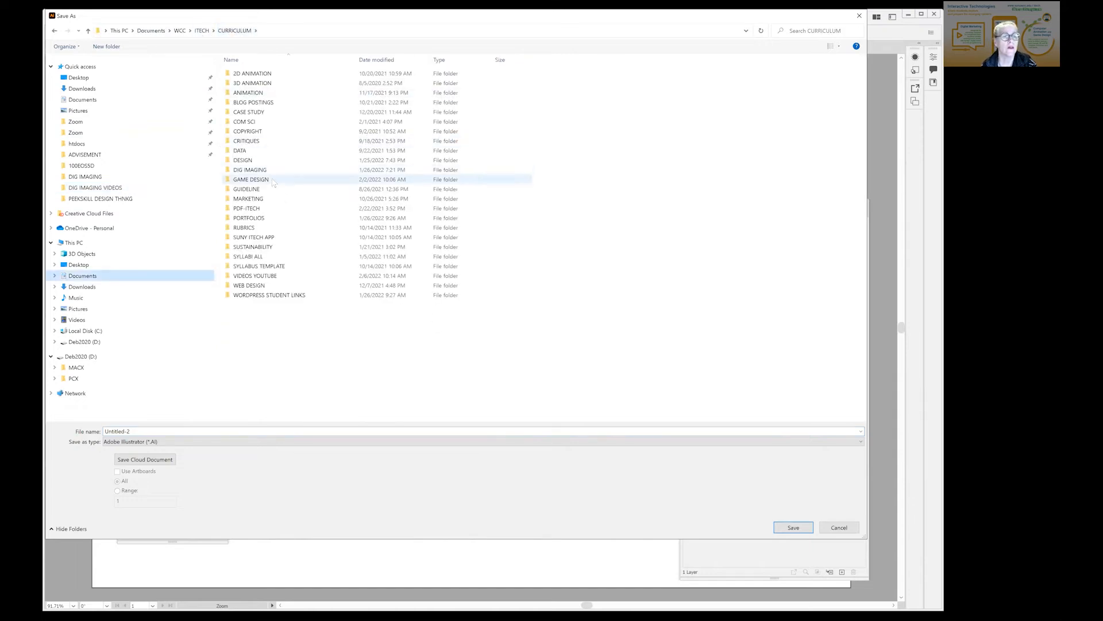
click(247, 161)
double_click(248, 161)
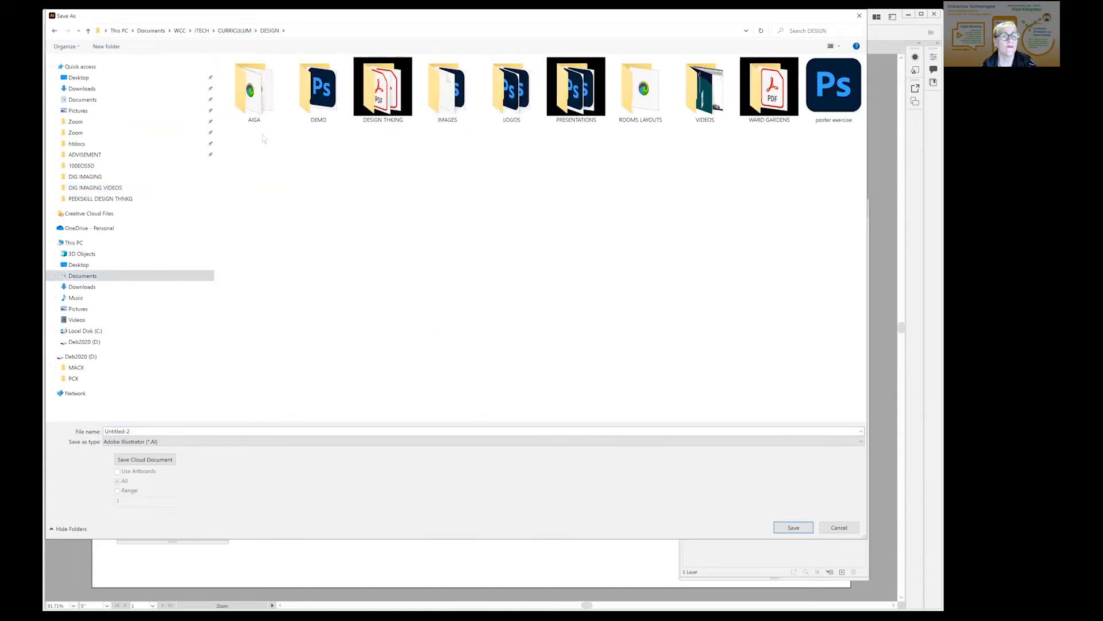
double_click(322, 86)
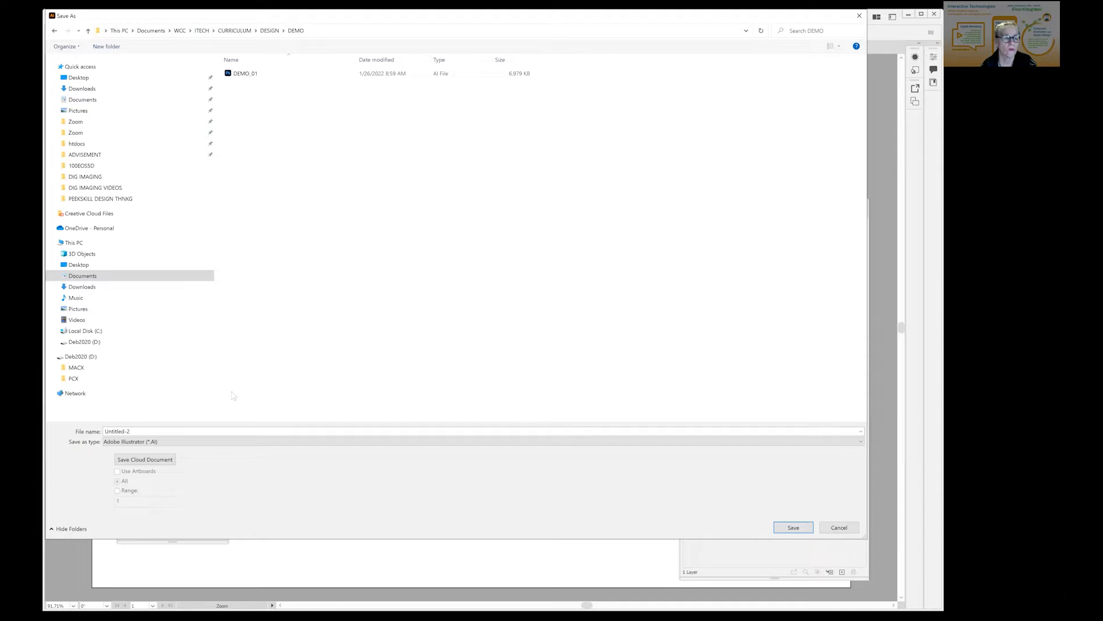
- Save the document as lOGO EX_01 in Adobe Illustrator format, keeping the Illustrator 2020 version options
click(169, 431)
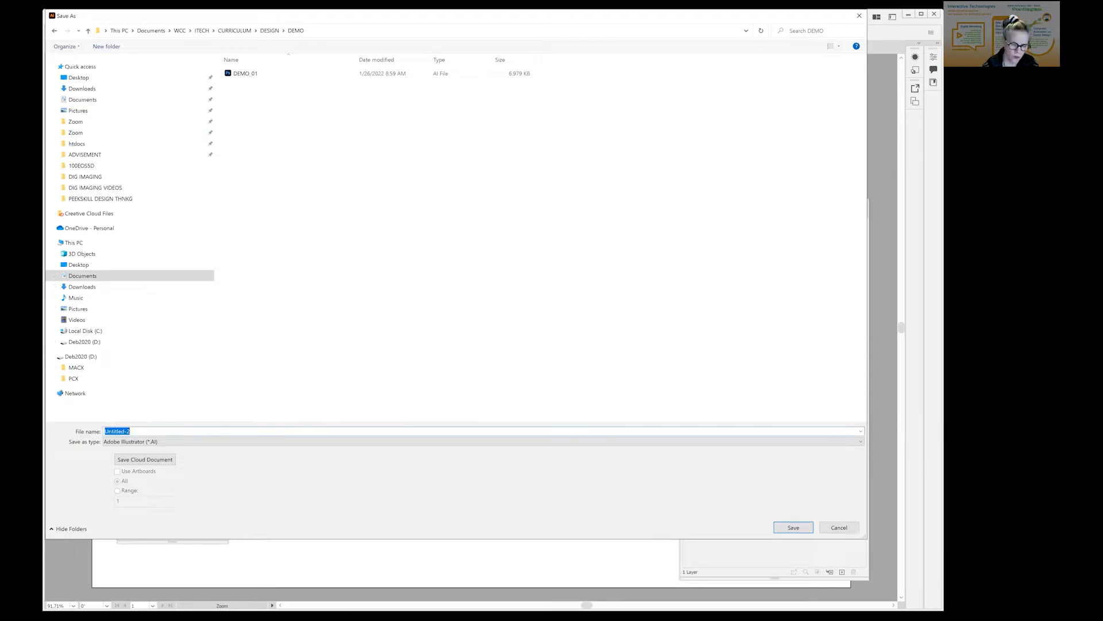
text(lOGO EX_01)
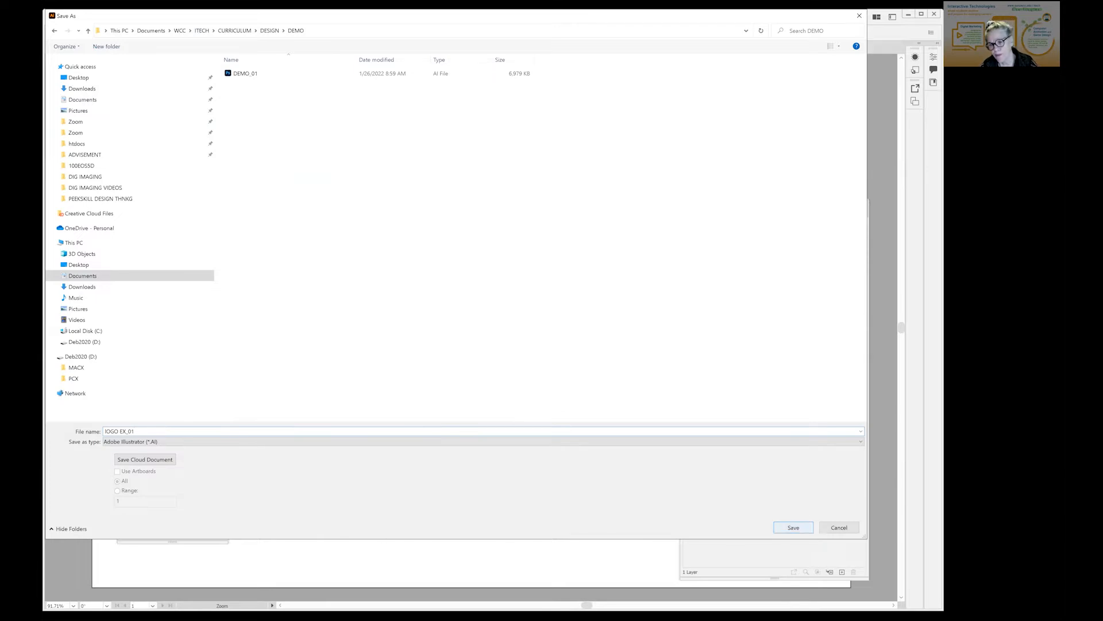
click(794, 527)
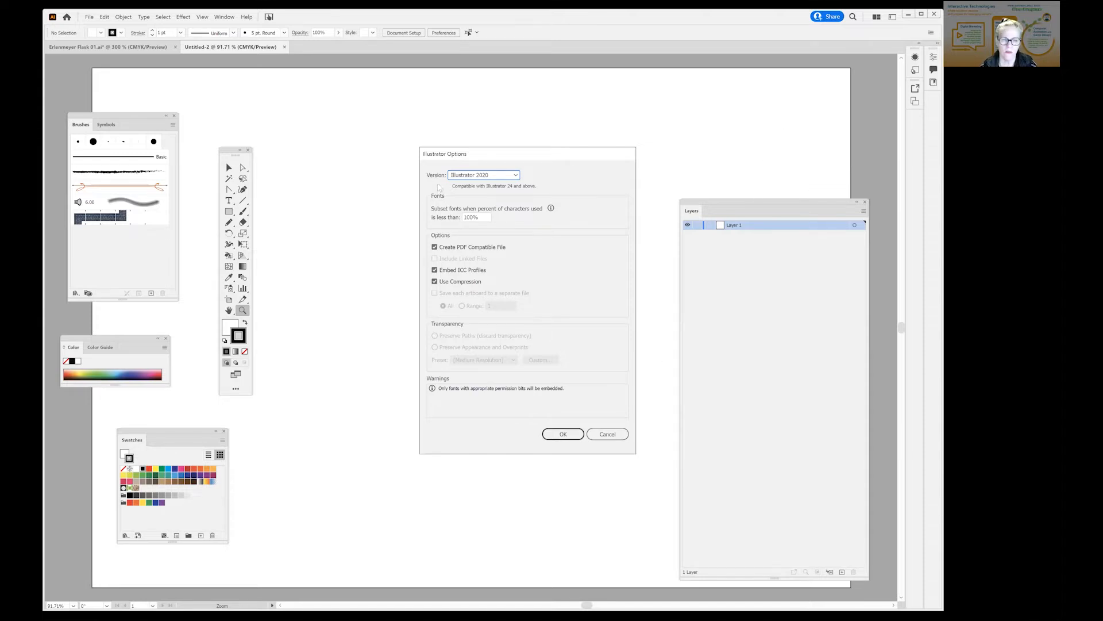
click(562, 435)
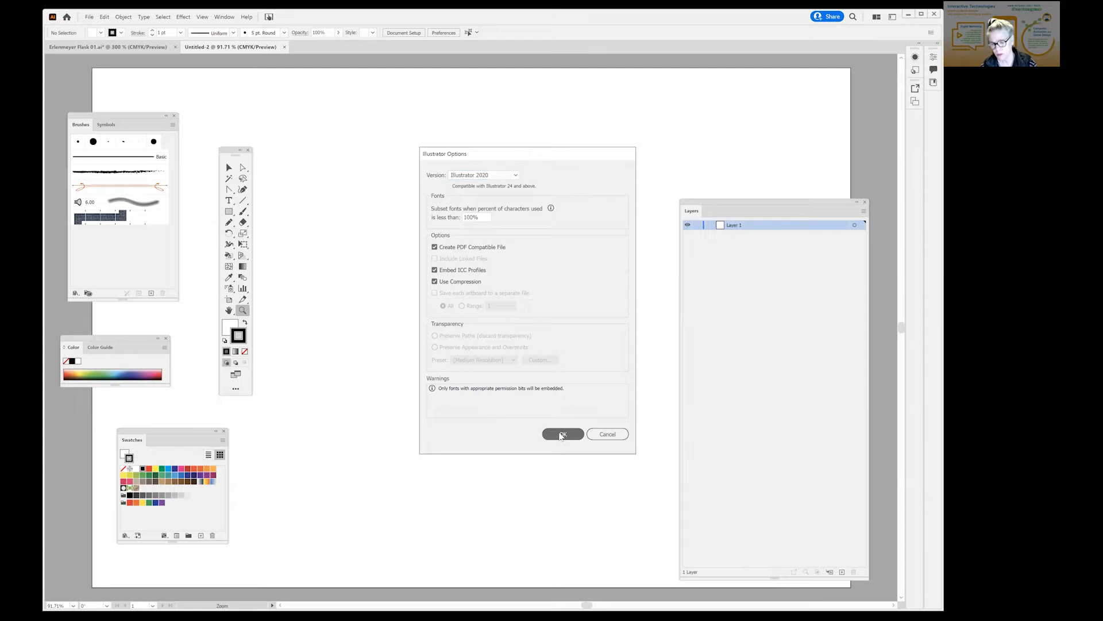
- Move the Layers panel to the artboard's edge and narrow it, and close the Brushes panel
drag(750, 200, 770, 103)
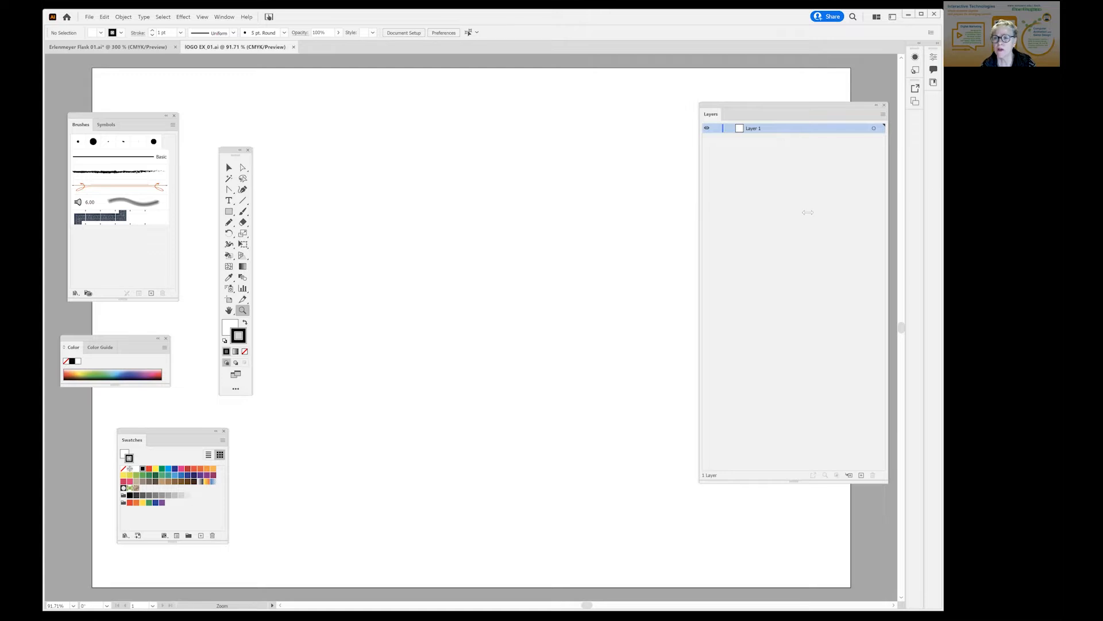
drag(700, 207, 782, 208)
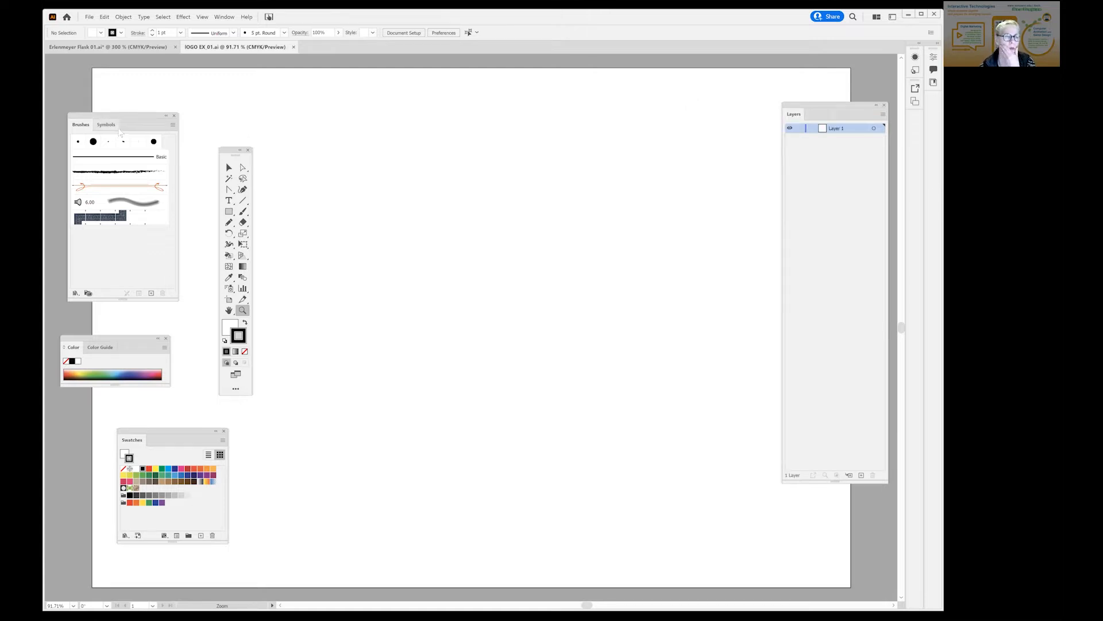
drag(129, 113, 124, 70)
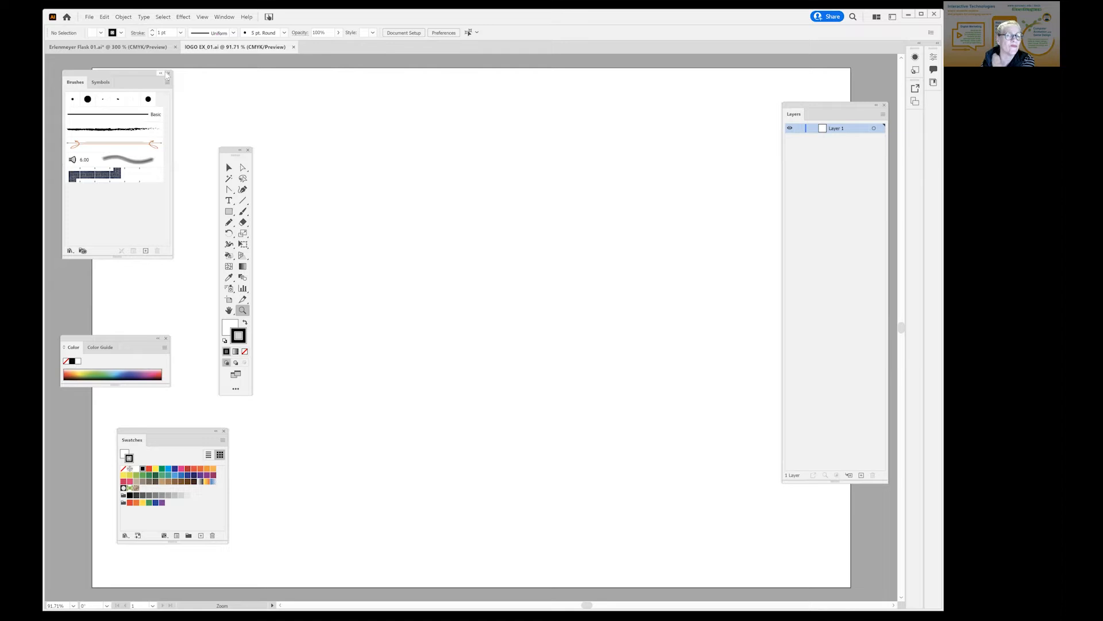
click(168, 74)
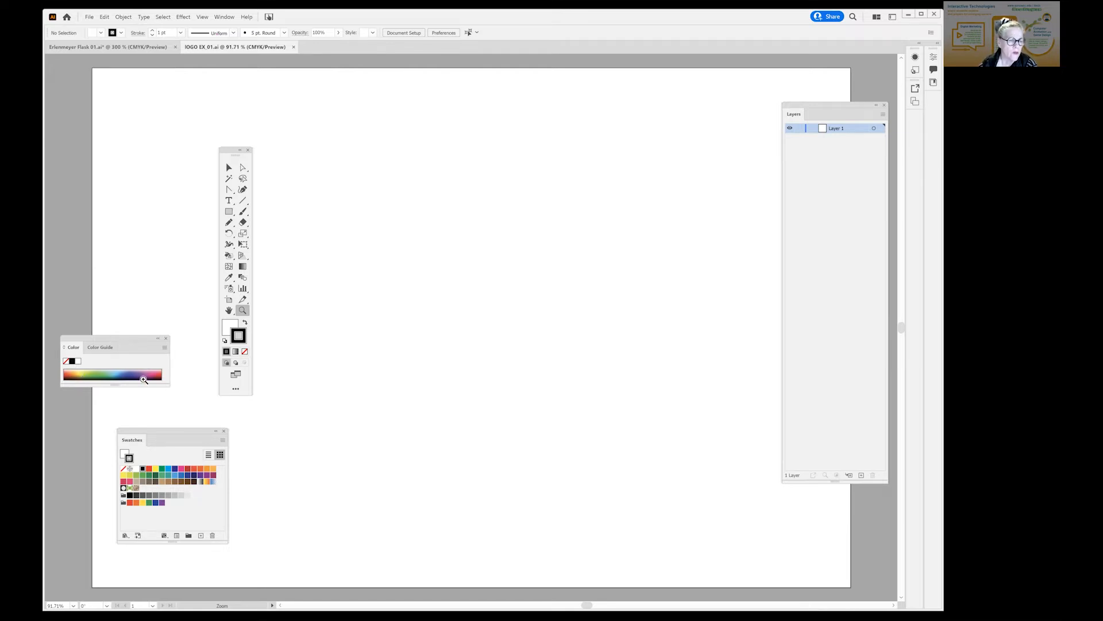
- Reposition the Color panel, the Swatches panel and the toolbar to free up the artboard
drag(107, 341, 112, 148)
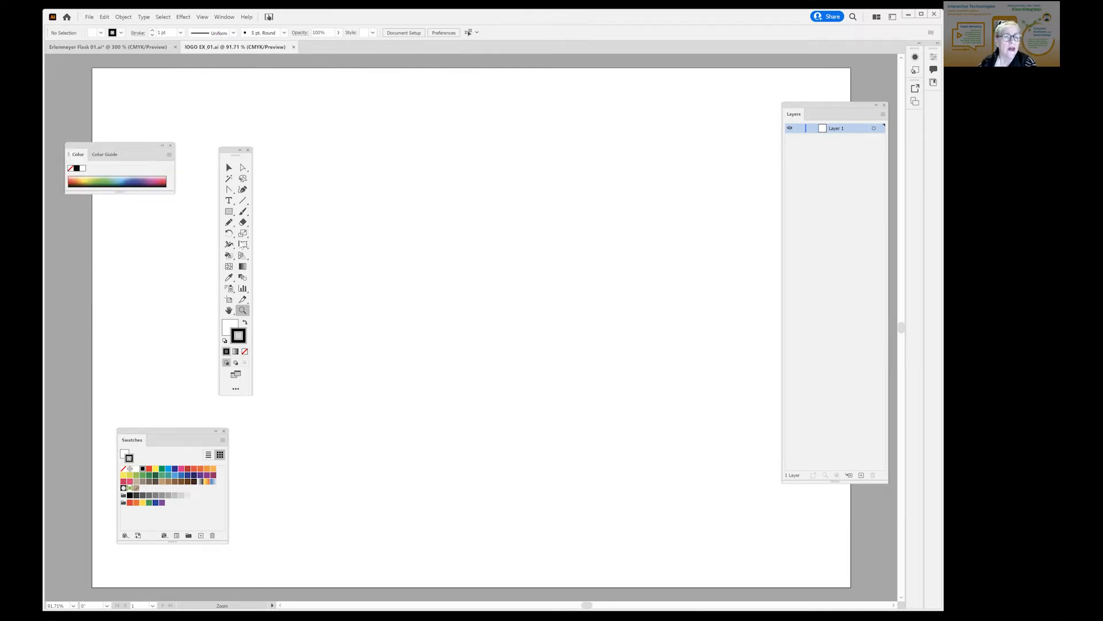
drag(164, 431, 117, 447)
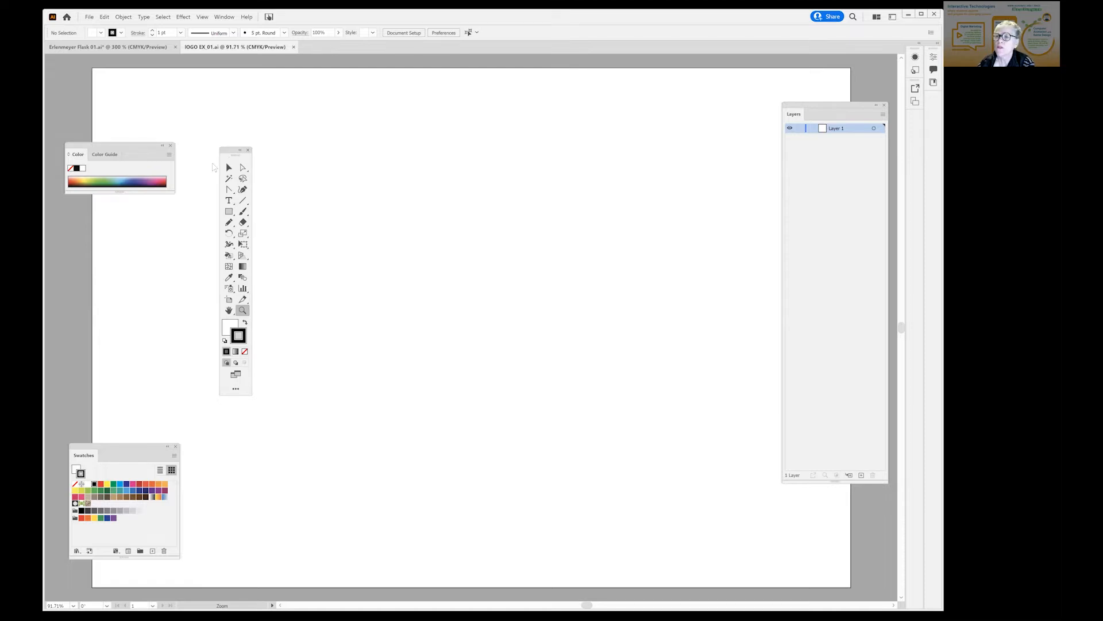
drag(228, 153, 214, 166)
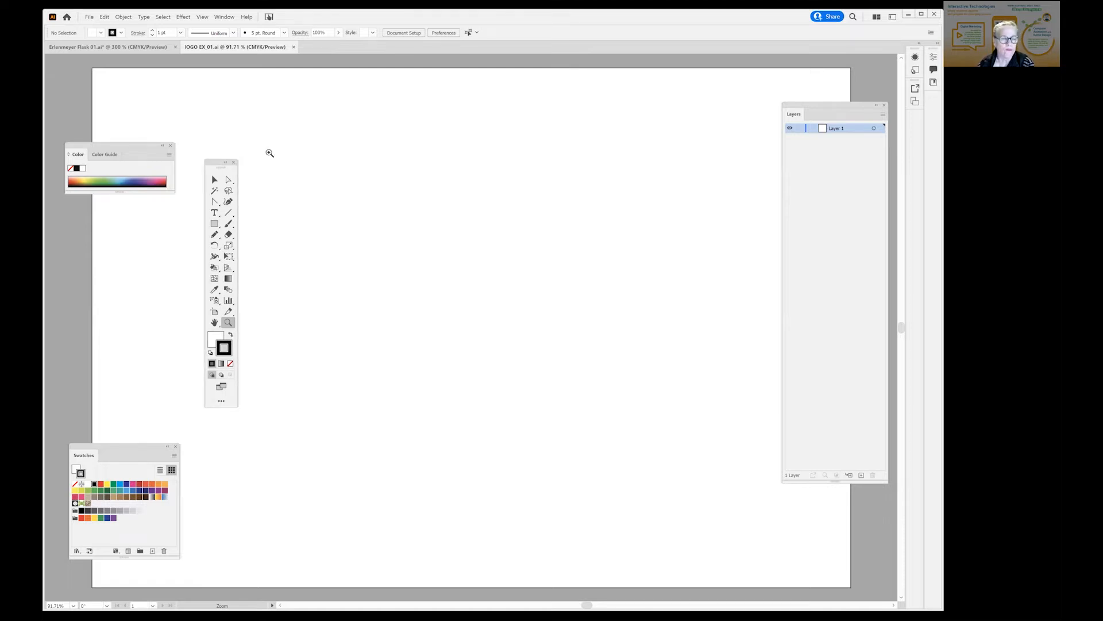
- Create an area text frame about 9 by 7.5 inches on the artboard and replace its placeholder text with D
click(215, 213)
drag(318, 137, 680, 438)
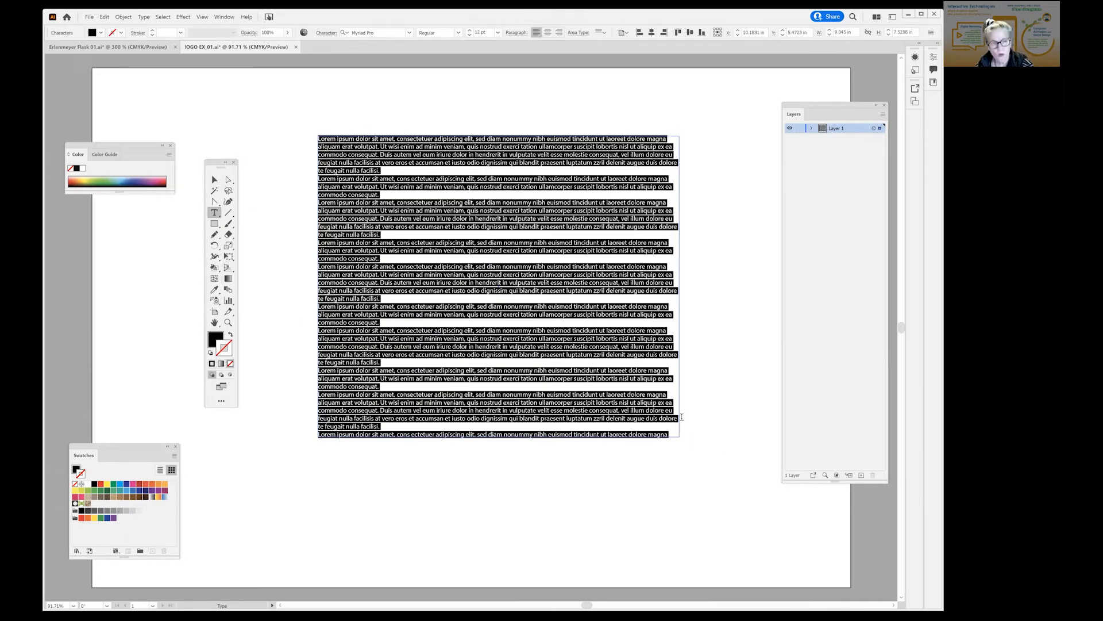
key(BackSpace)
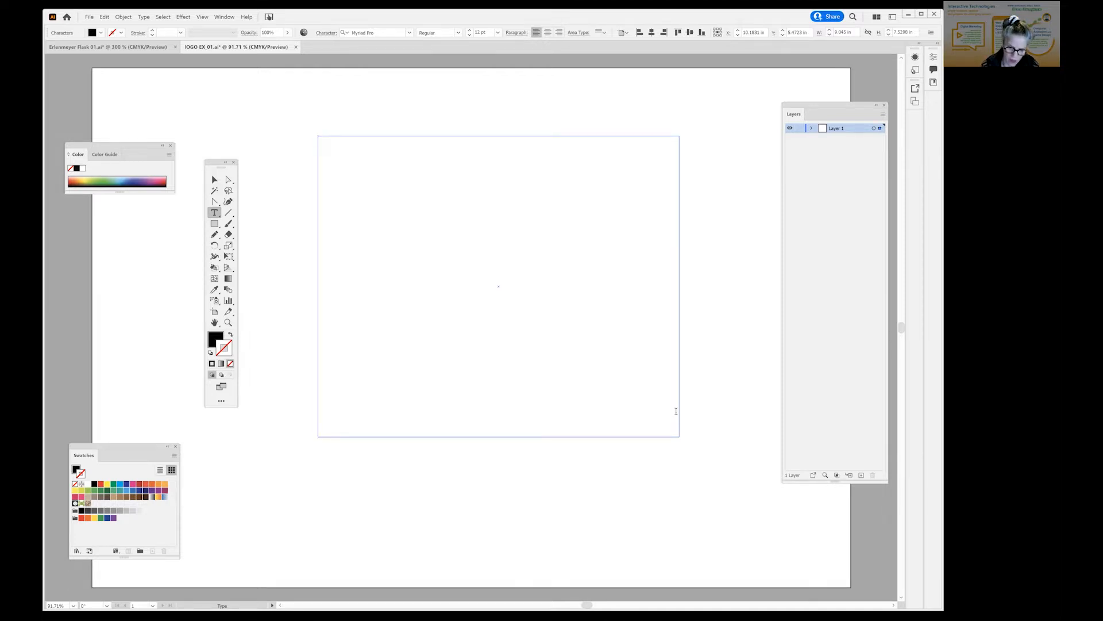
text(D)
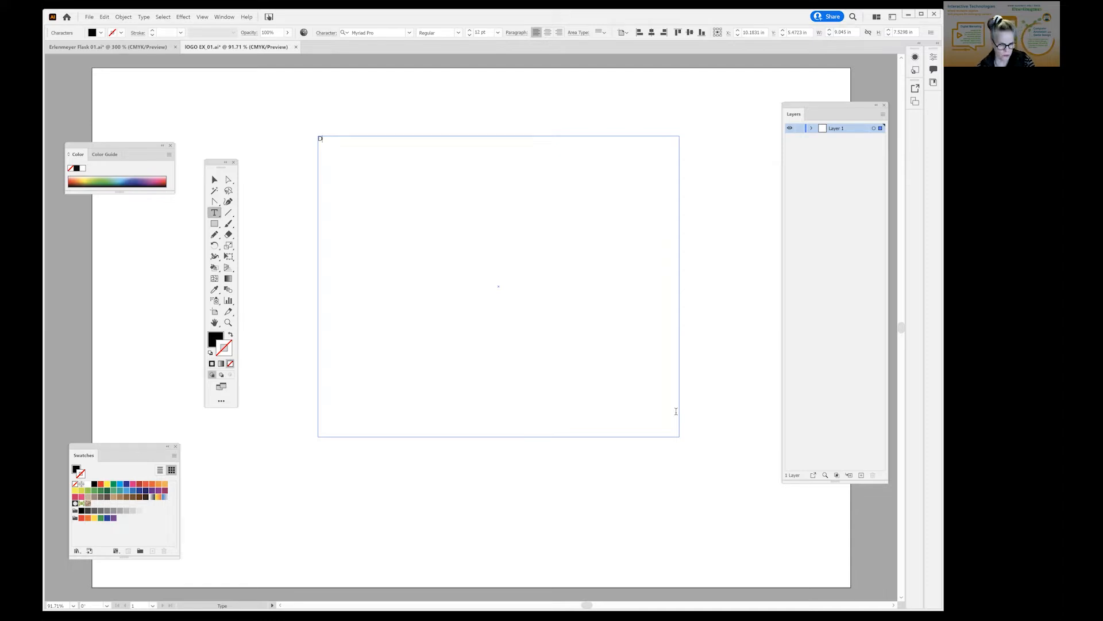
- Set the font size of the letter D to 300 pt
key(ctrl+a)
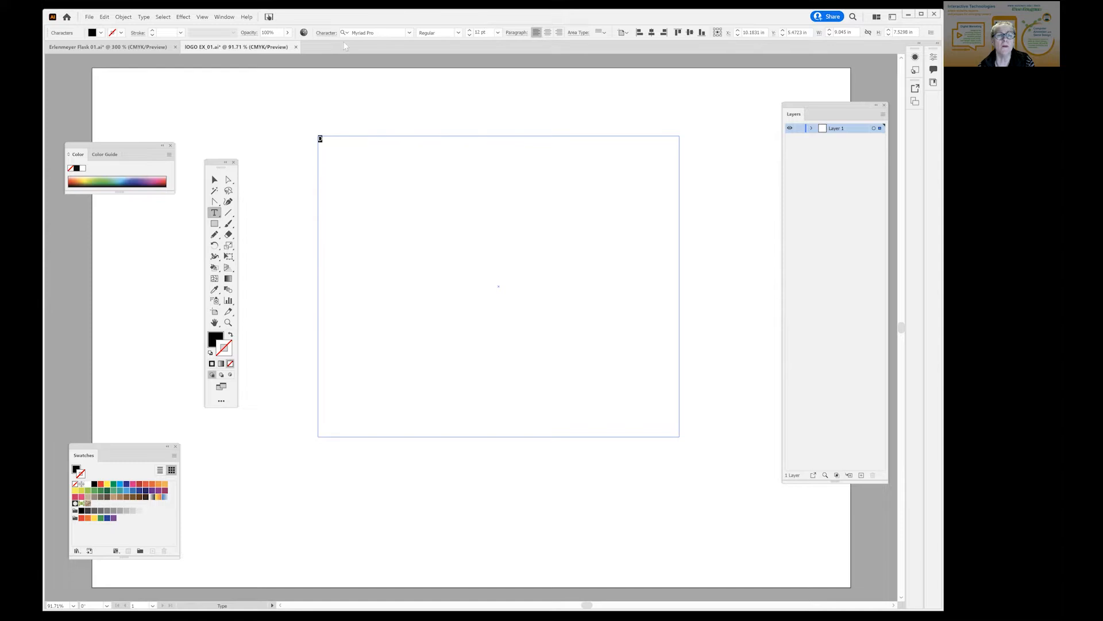
click(489, 32)
text(300)
key(Return)
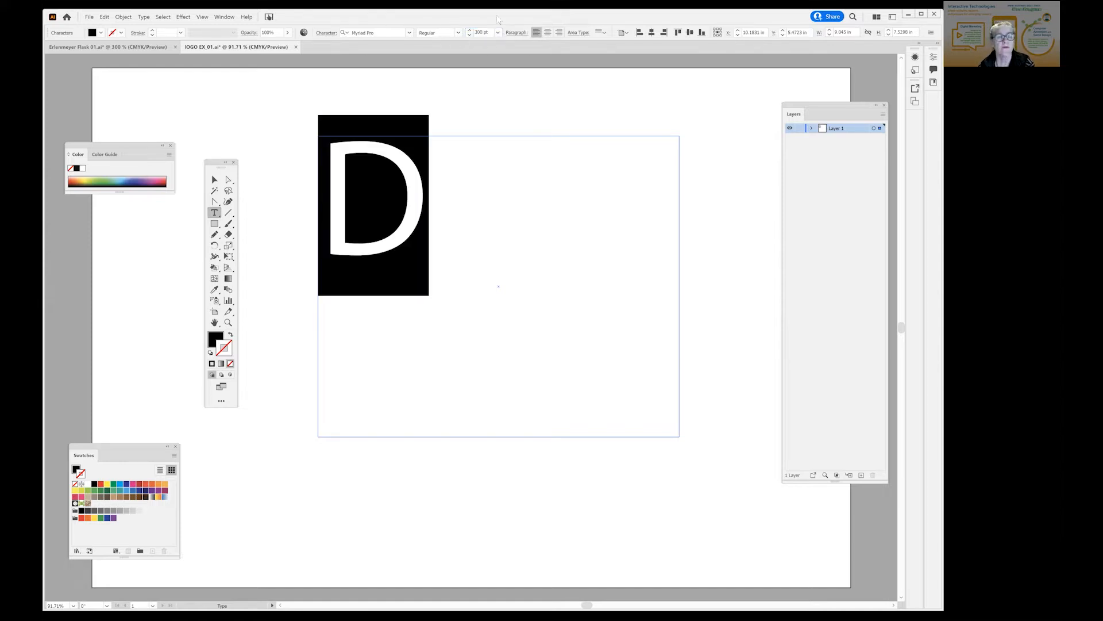
- Move the text frame down and to the right on the artboard and set its font size to 500 pt
click(215, 180)
drag(415, 191, 498, 257)
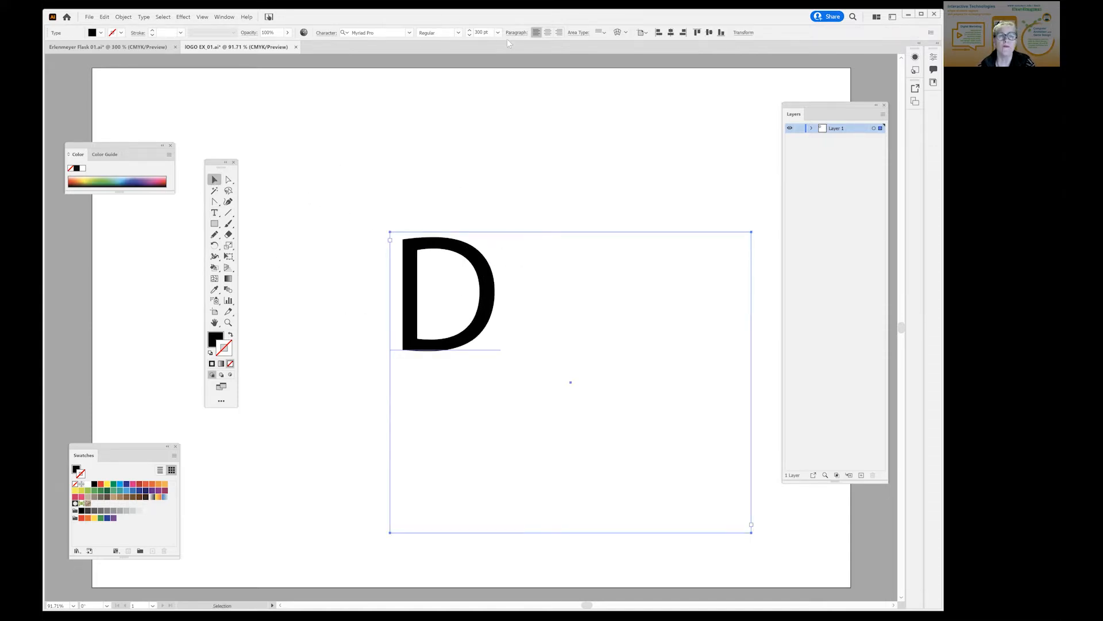
click(483, 33)
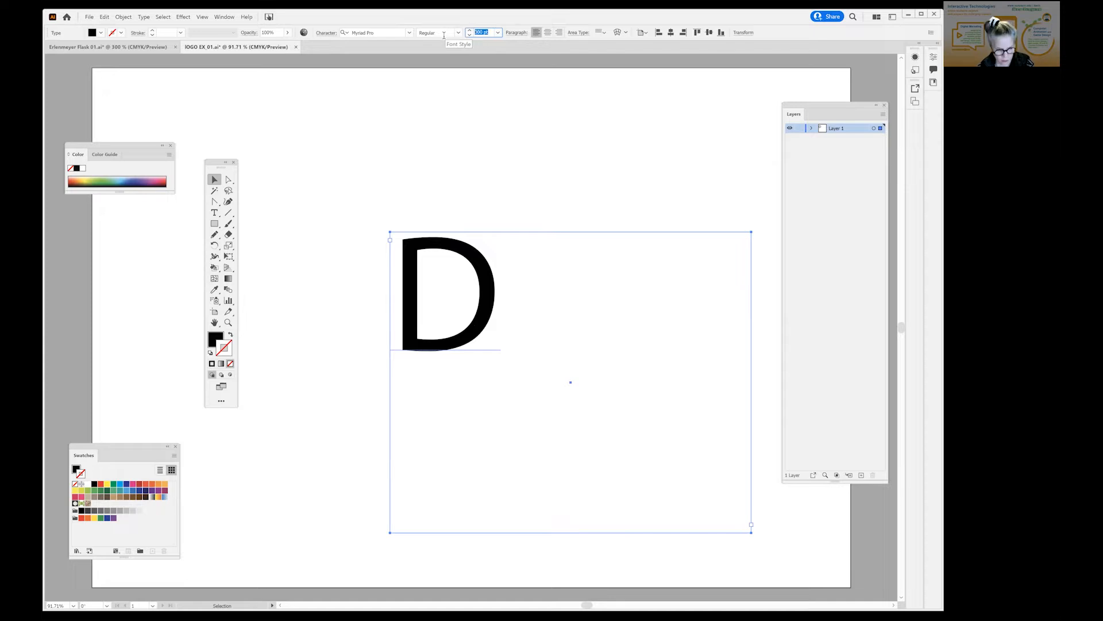
text(500)
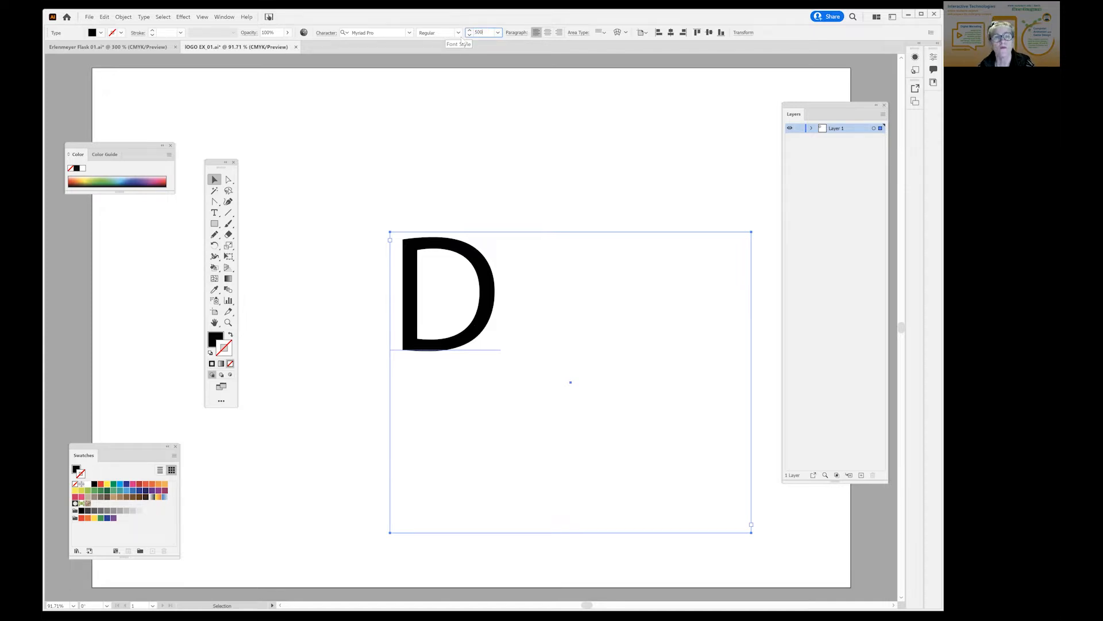
key(Return)
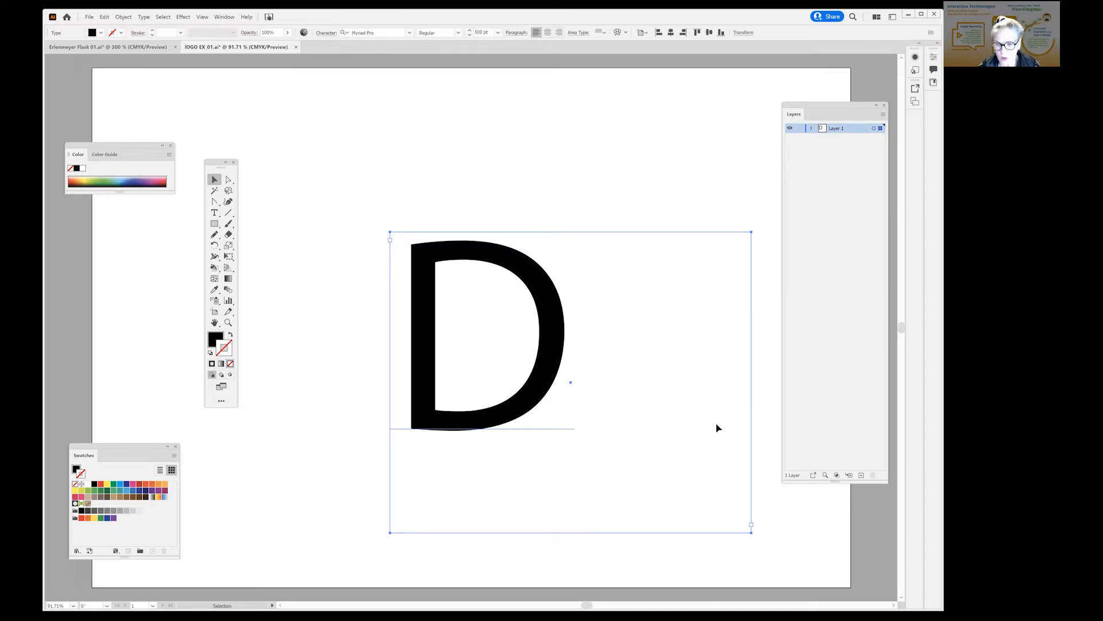
click(214, 212)
click(569, 326)
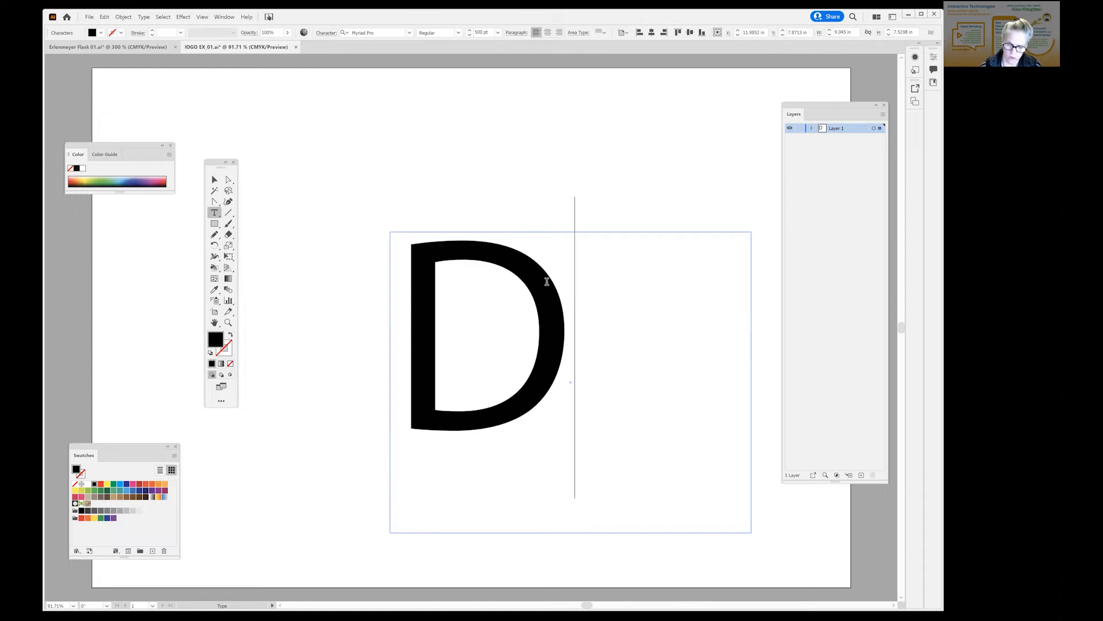
key(BackSpace)
key(Escape)
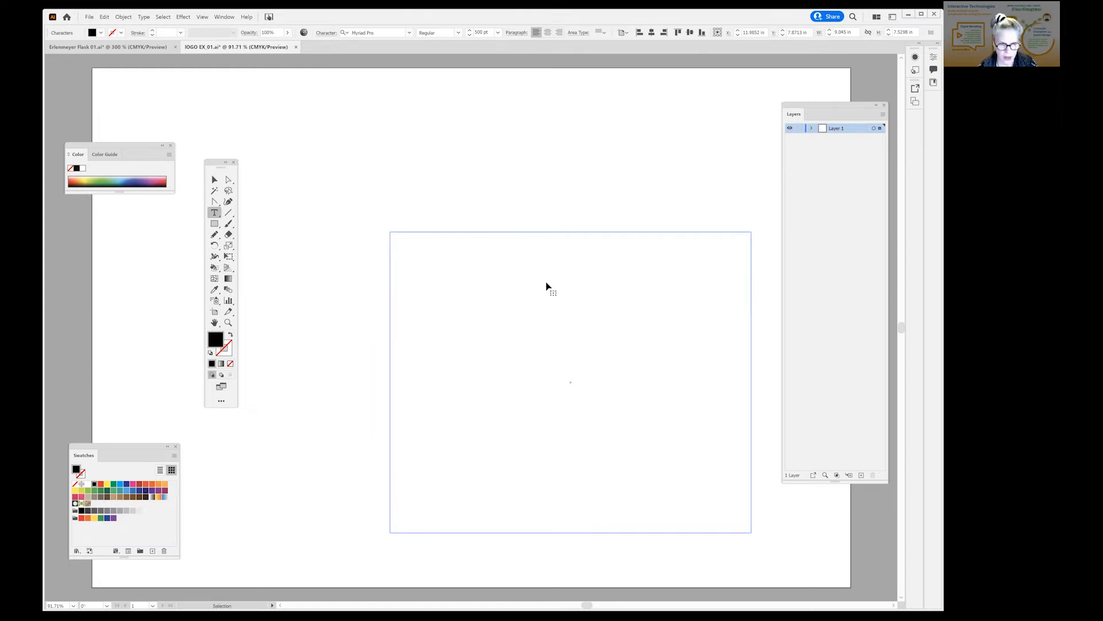
key(ctrl+z)
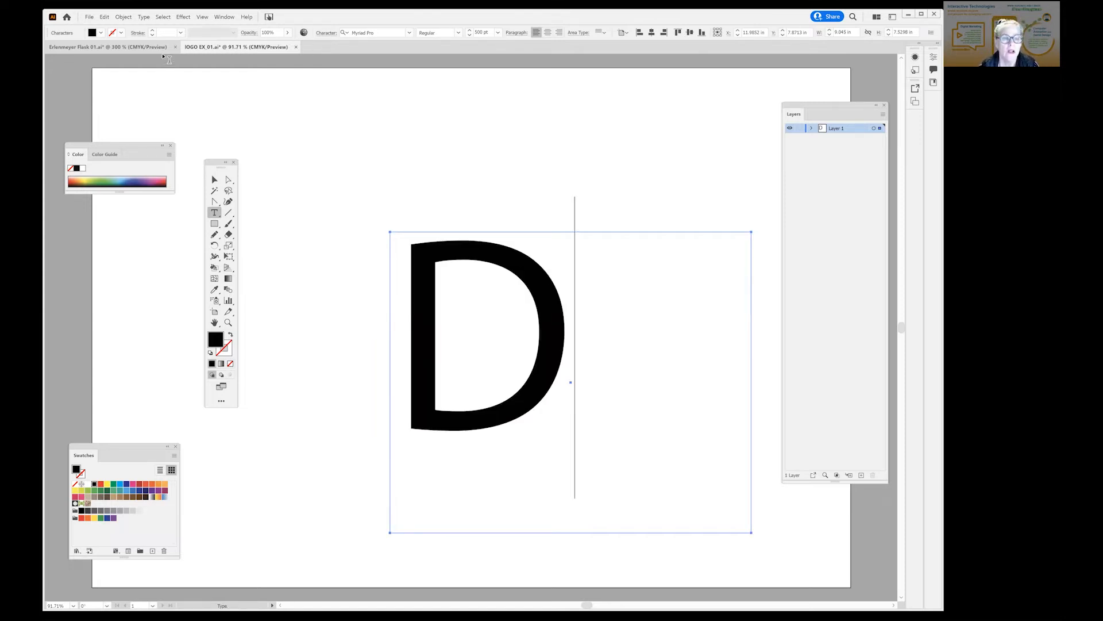
- Leave text editing and move the text frame with the D up and to the left on the artboard
key(Escape)
click(270, 172)
drag(543, 285, 457, 238)
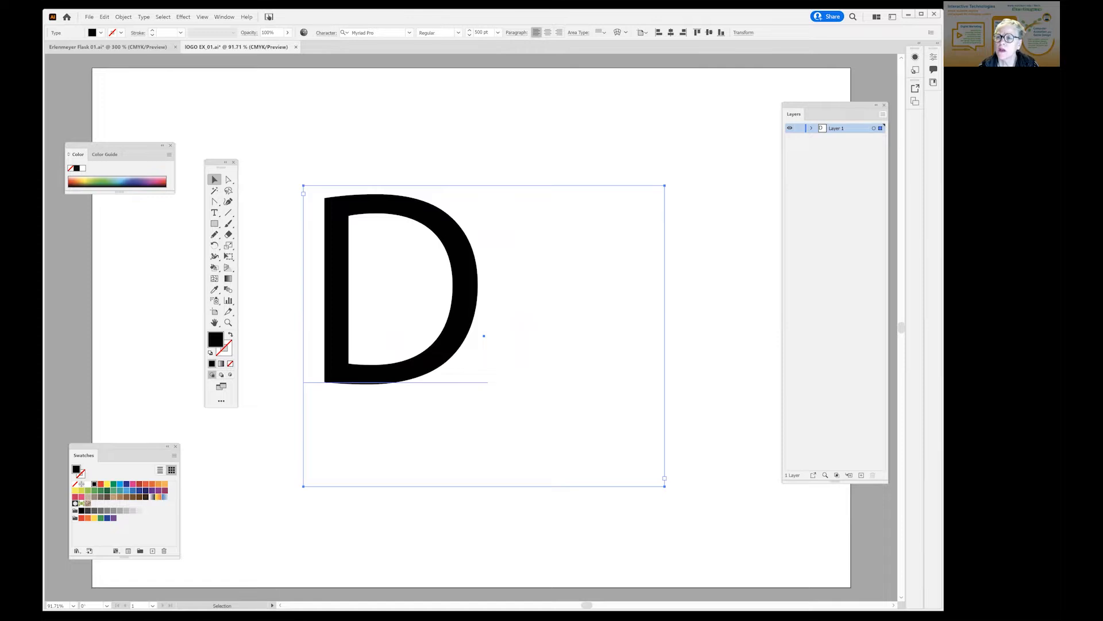
- Duplicate Layer 1 with the letter D and hide the original layer
click(884, 114)
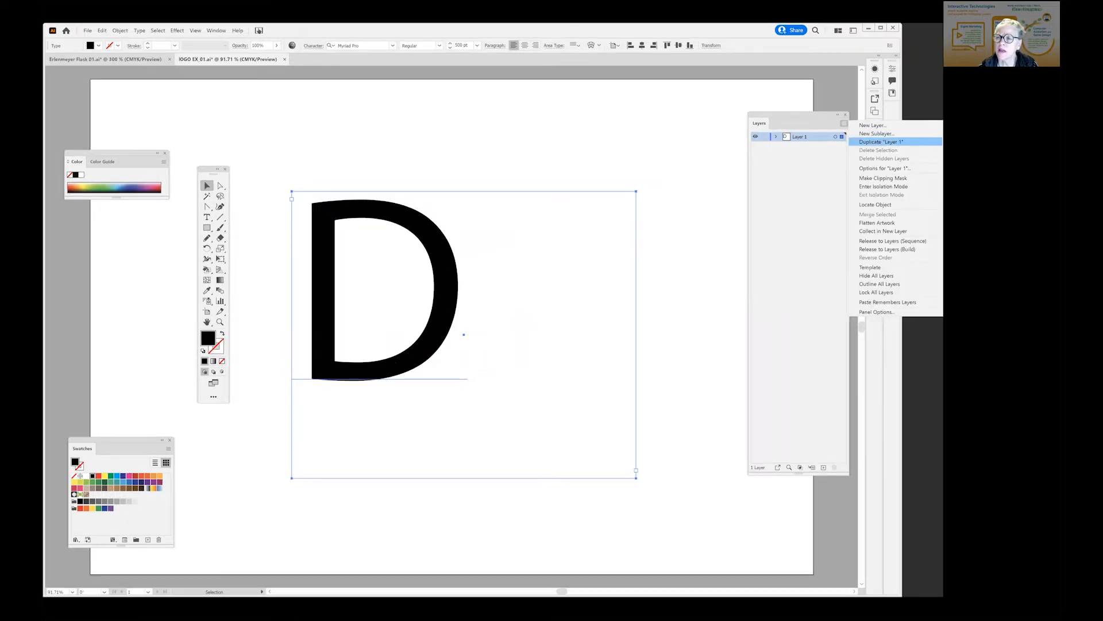
click(881, 141)
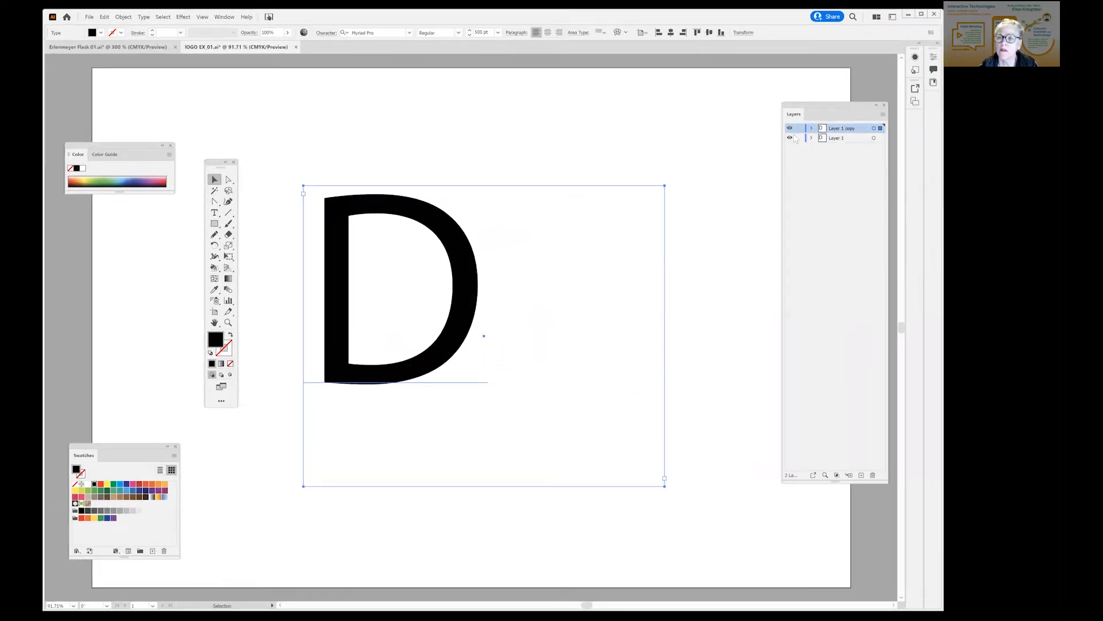
click(790, 138)
- Try swapping the fill and stroke of the duplicated D, and swap them back
click(231, 337)
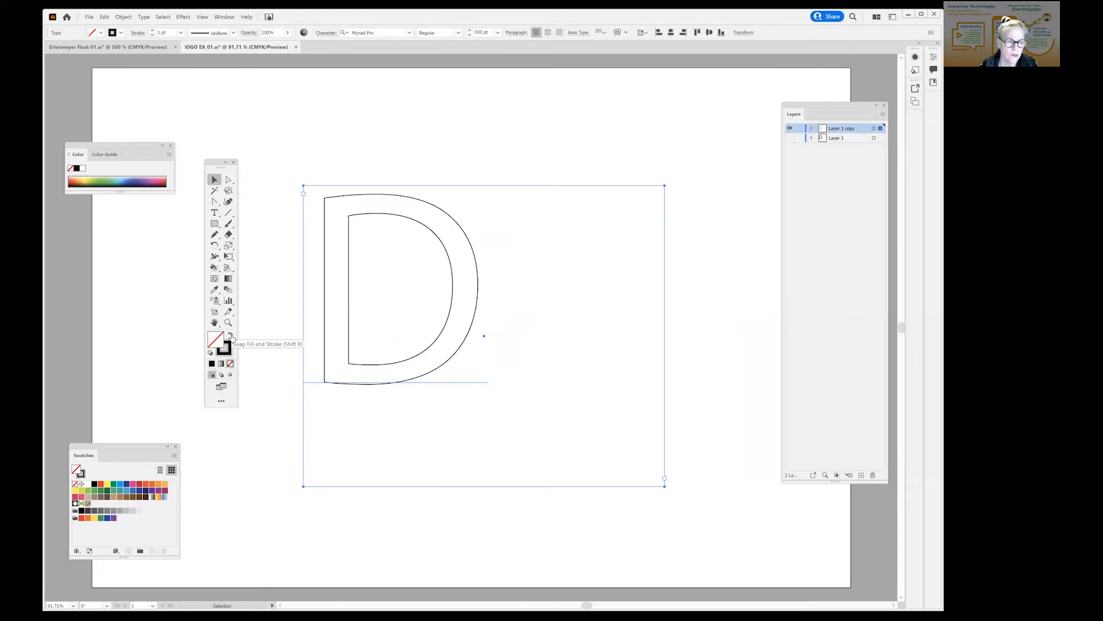
click(231, 338)
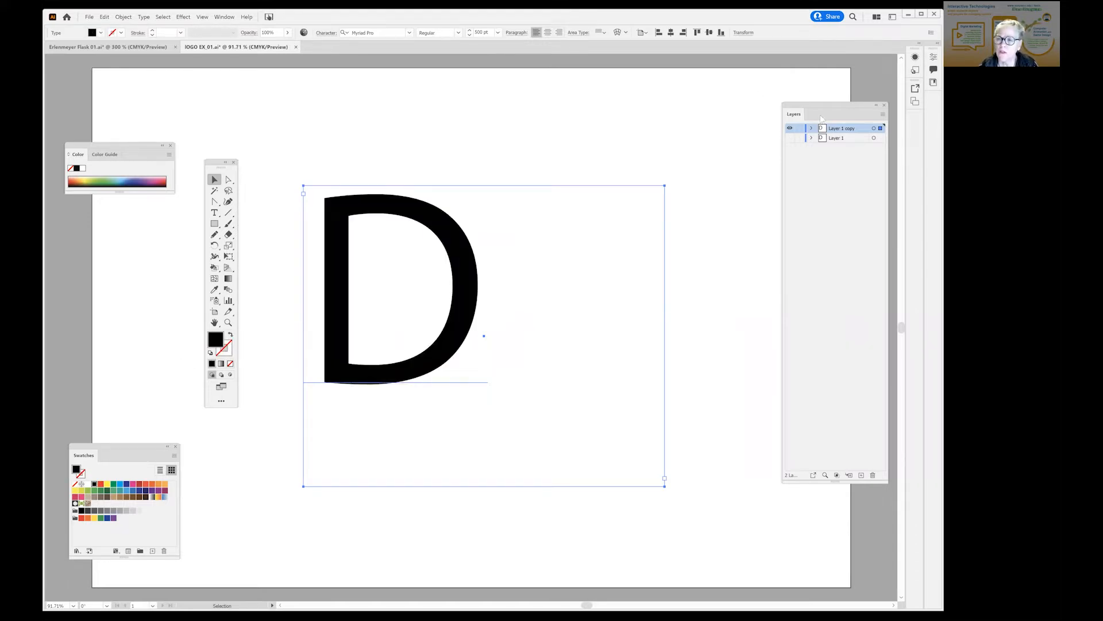
click(799, 138)
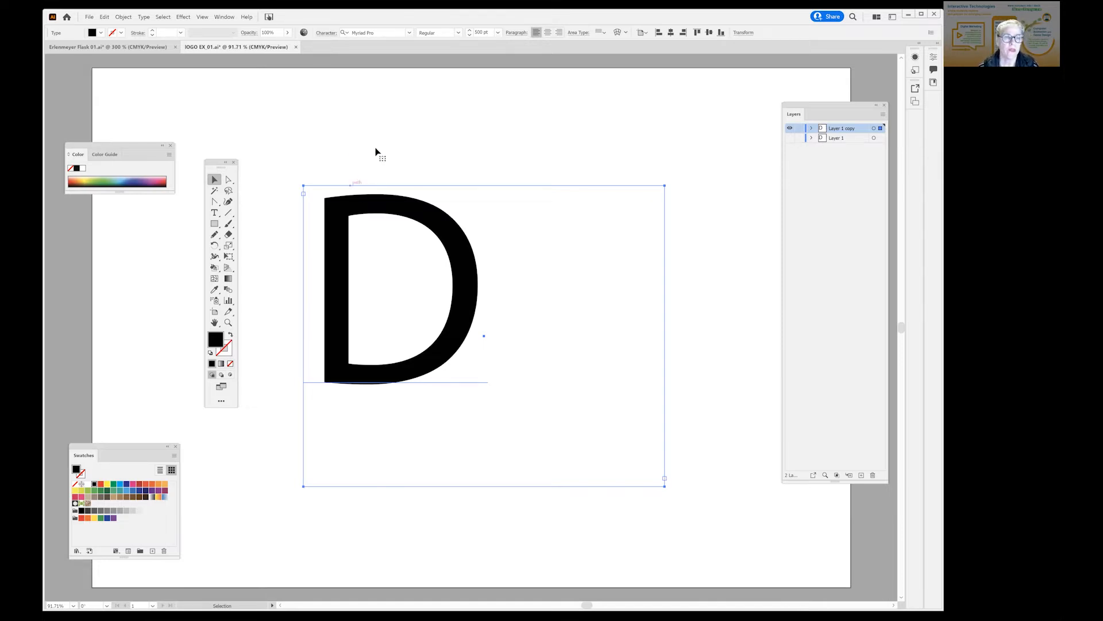
- Hide the duplicated layer and add a new layer above it
click(791, 128)
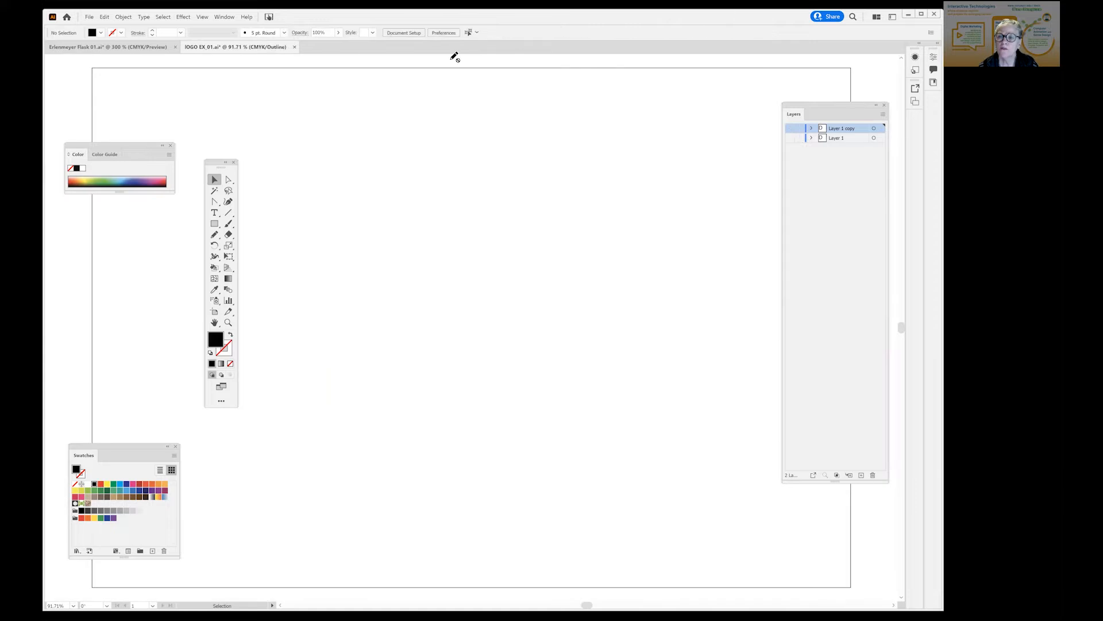
click(214, 212)
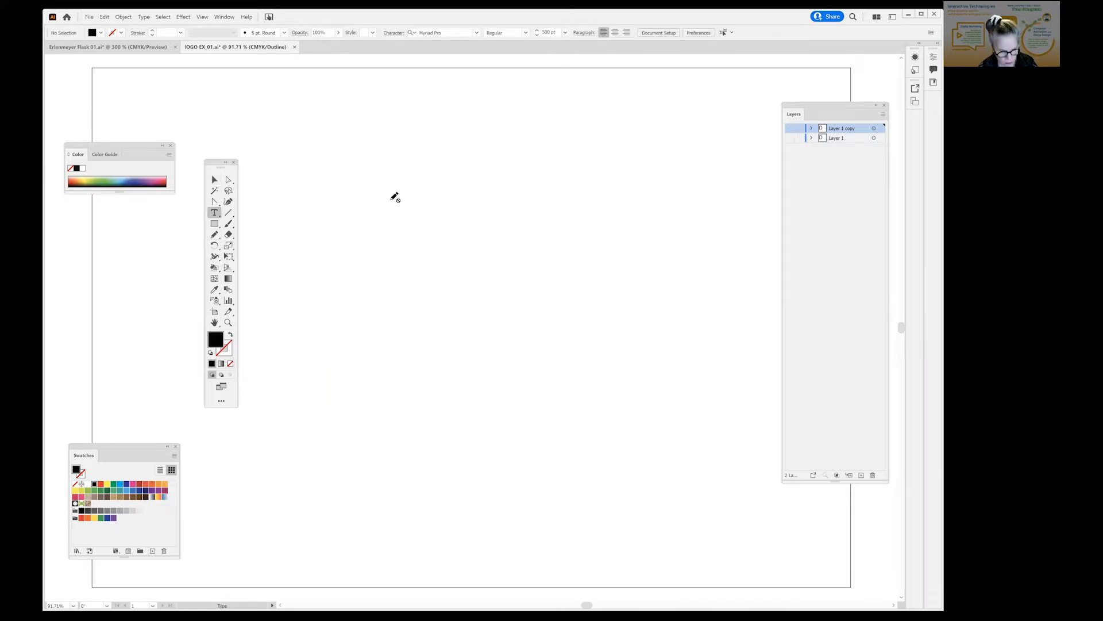
key(k)
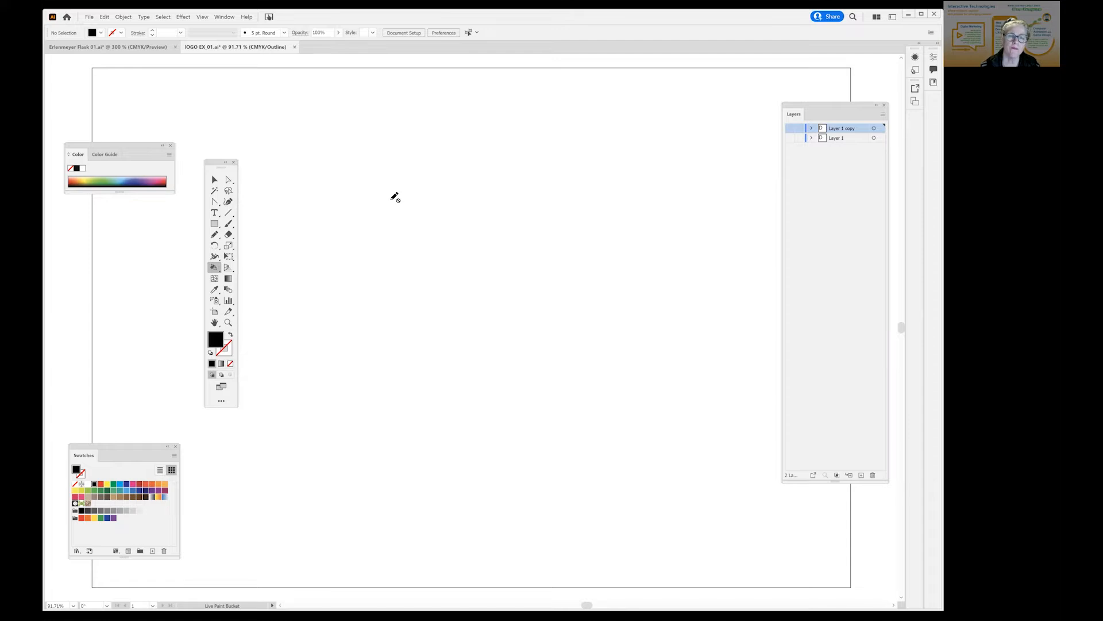
click(215, 213)
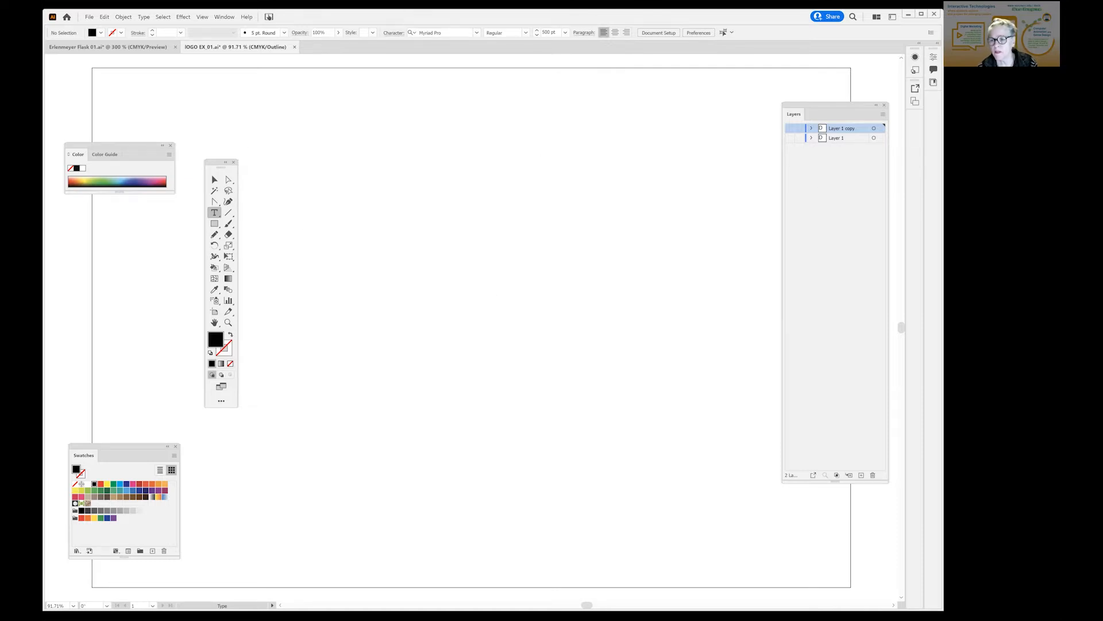
click(812, 129)
click(844, 138)
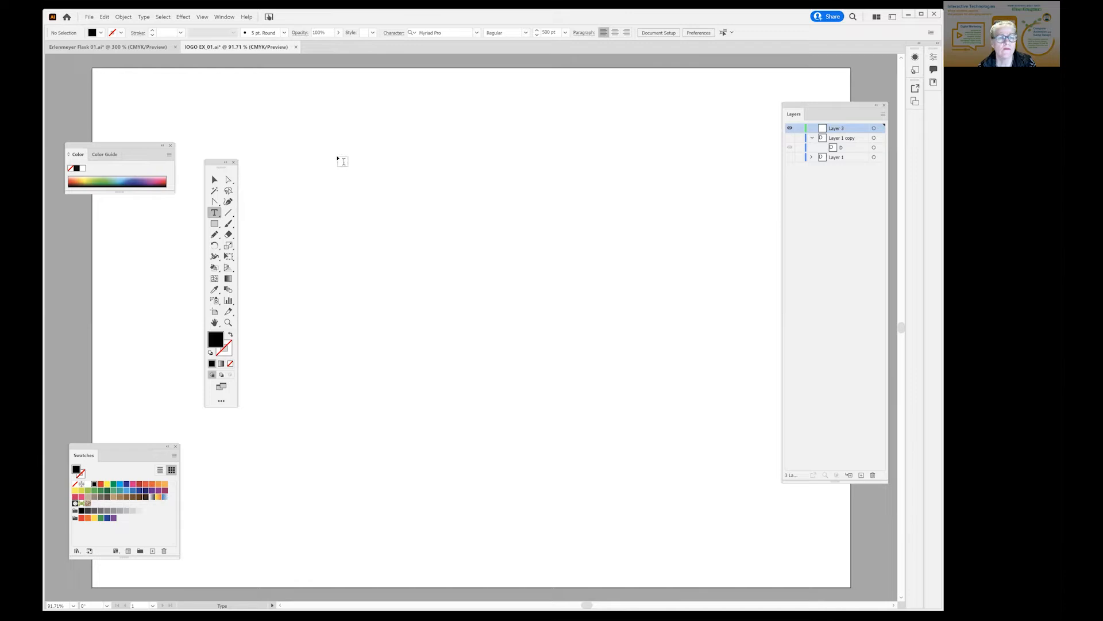
- Create an area text frame about 6.7 by 7.2 inches on the new layer and replace its contents with a lowercase k
drag(297, 153, 556, 431)
key(ctrl+z)
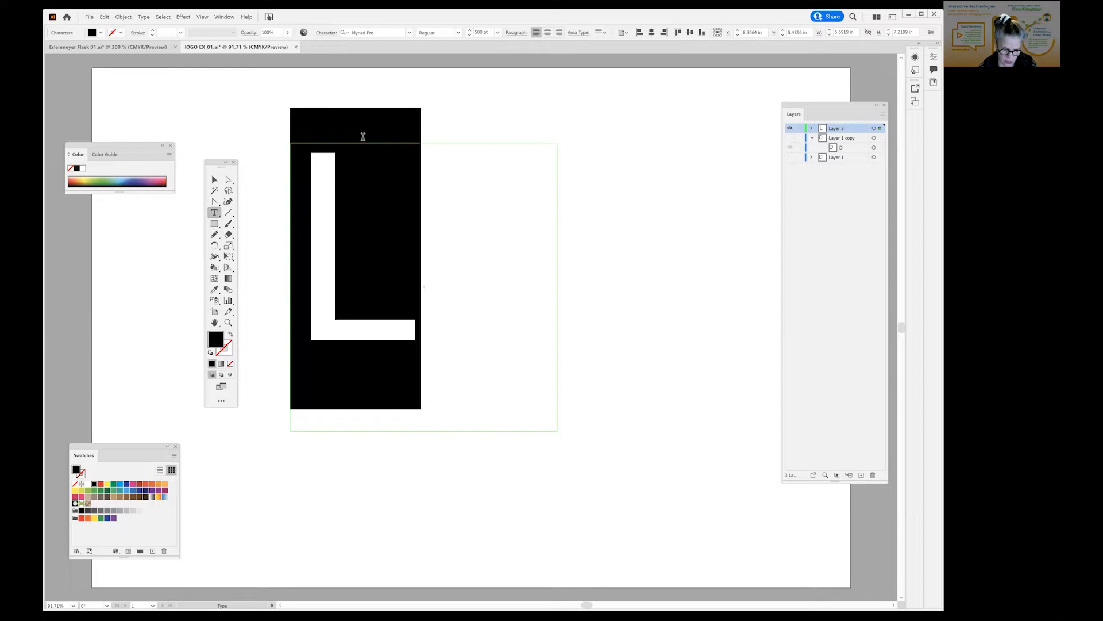
text(lk)
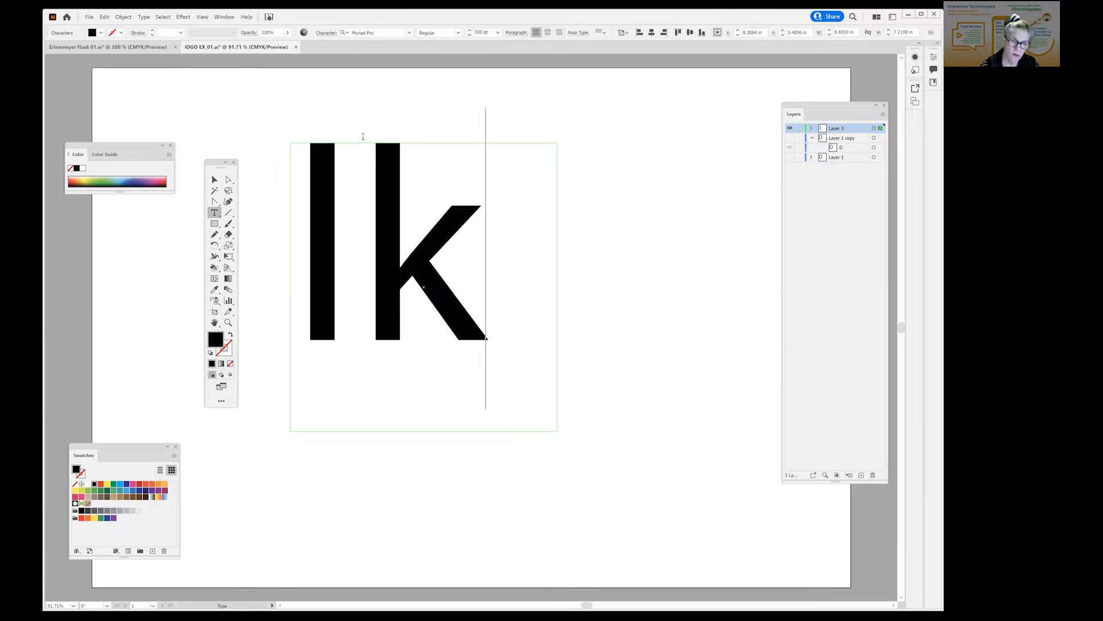
key(Left)
key(BackSpace)
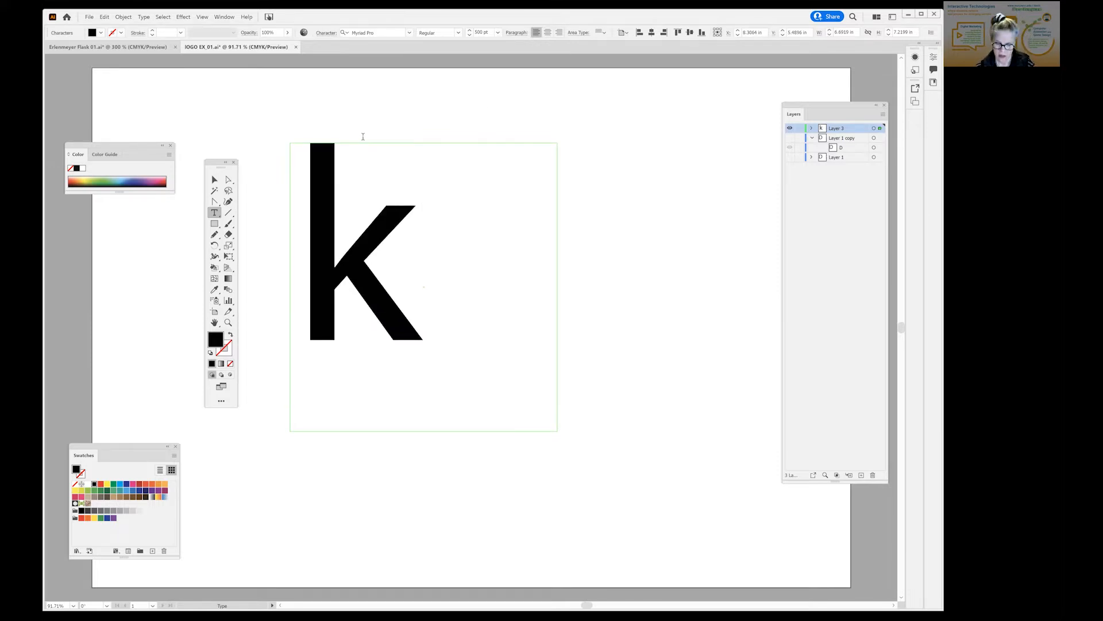
- Try an uppercase K in the text frame and return to the lowercase k
key(Right)
key(BackSpace)
text(K)
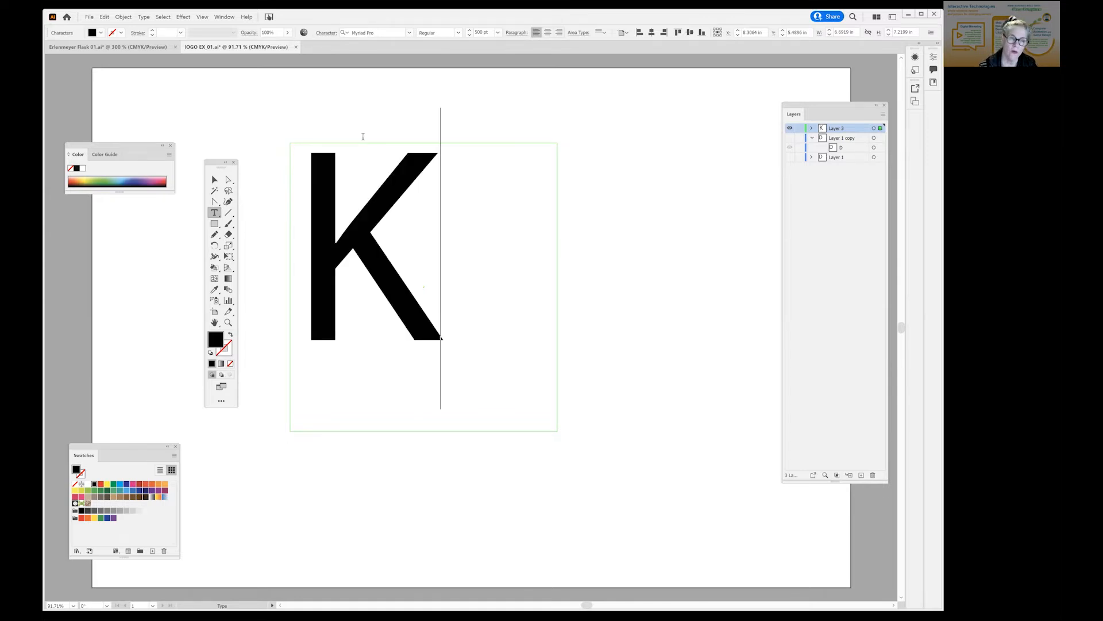
key(BackSpace)
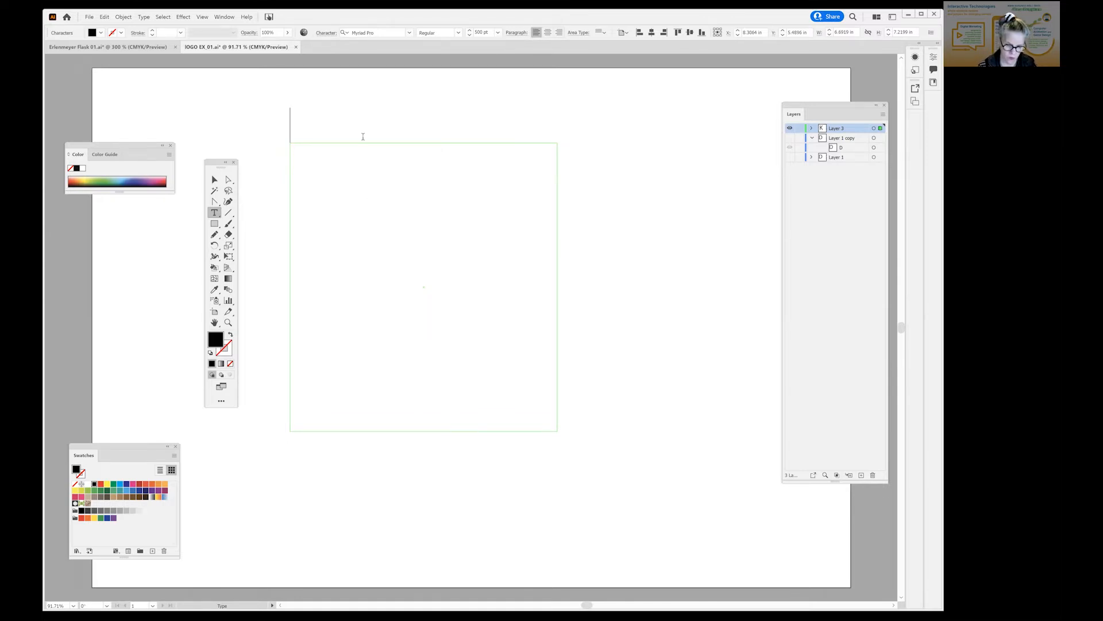
text(k)
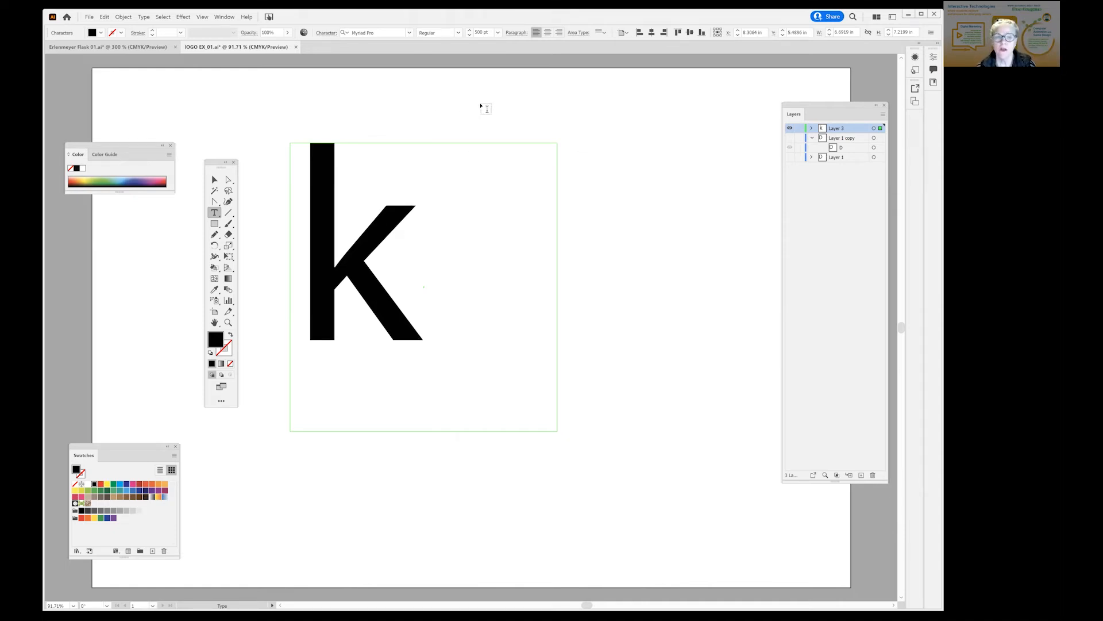
- Select the k and preview fonts on it, including Source Serif Variable, without applying one
drag(402, 233, 287, 229)
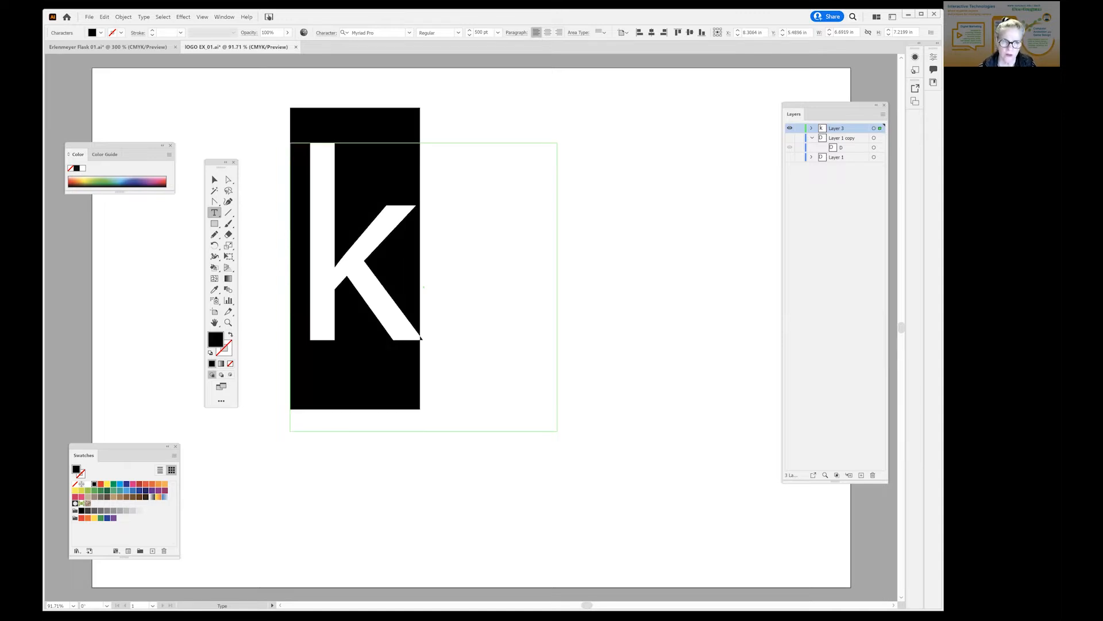
click(410, 32)
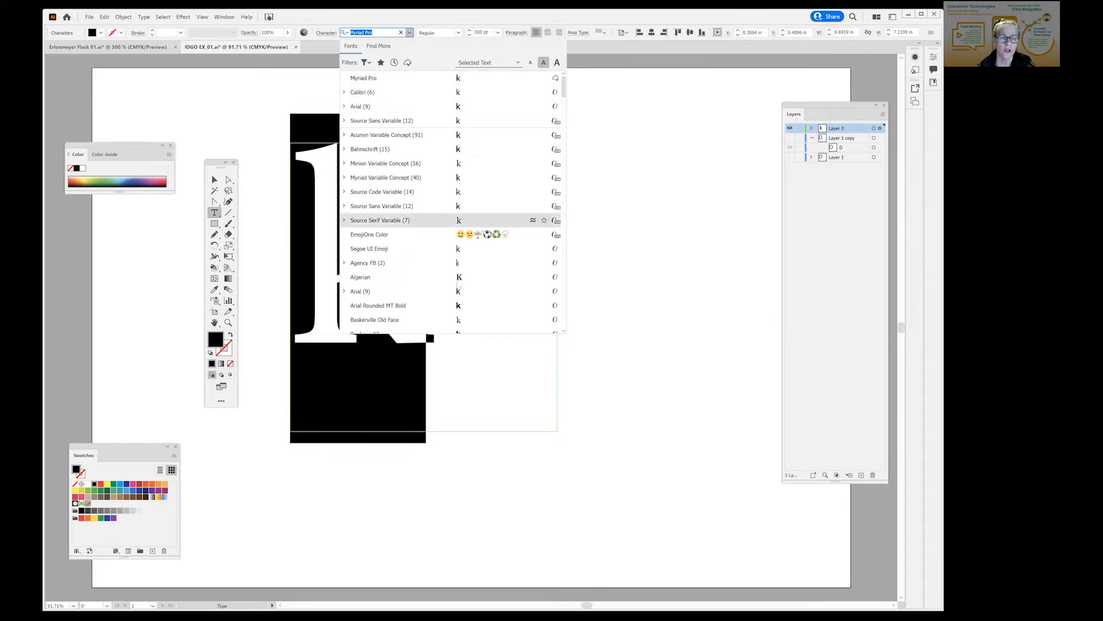
click(633, 335)
drag(632, 335, 769, 345)
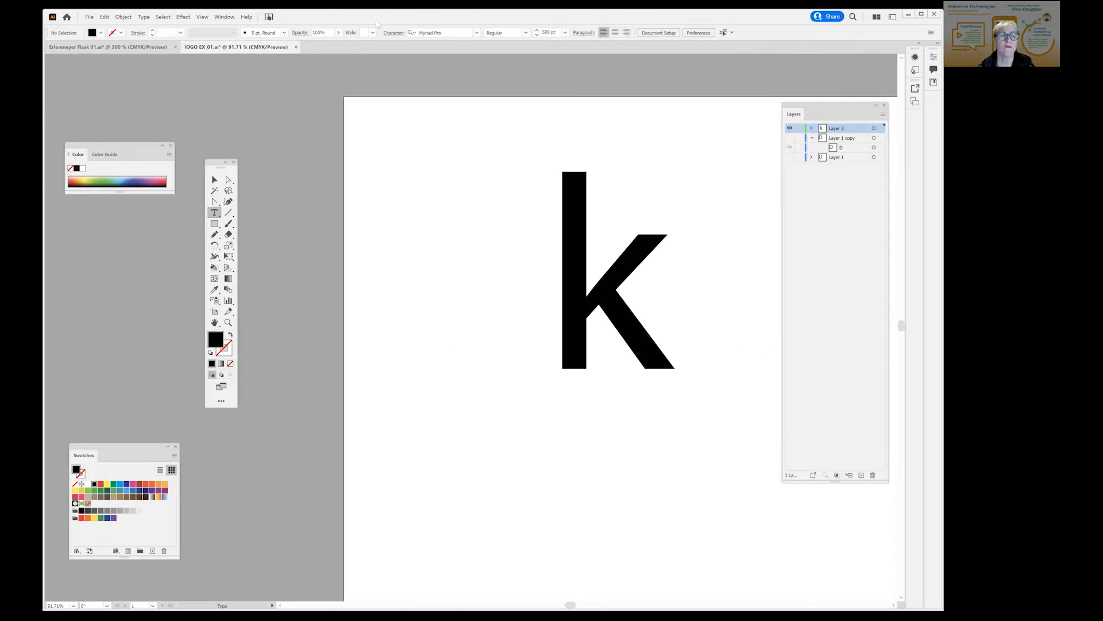
click(569, 223)
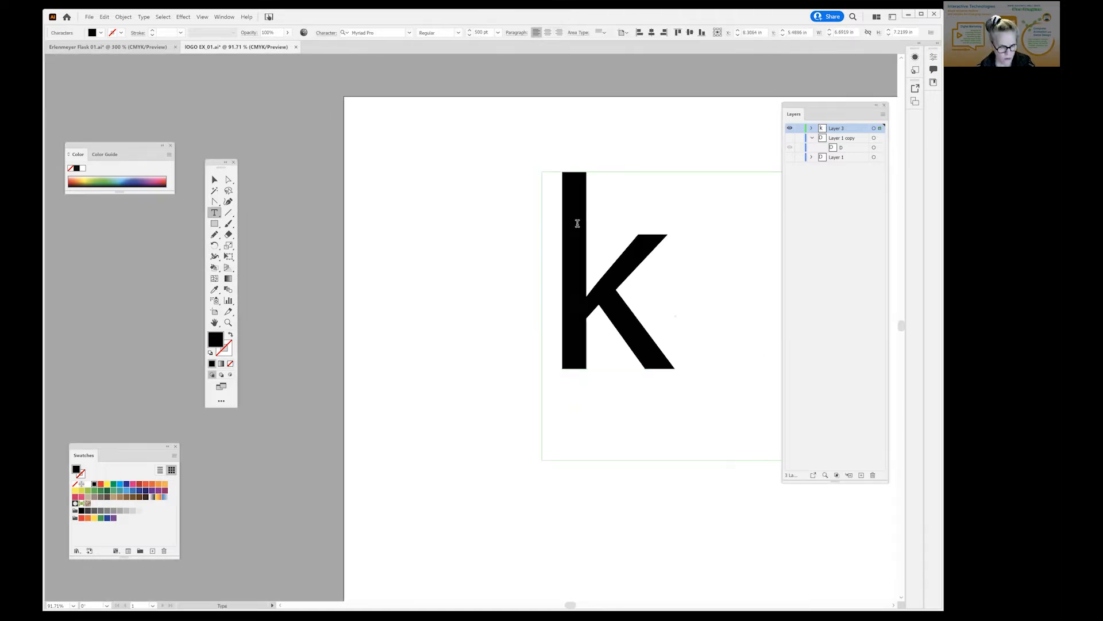
click(409, 33)
key(Down)
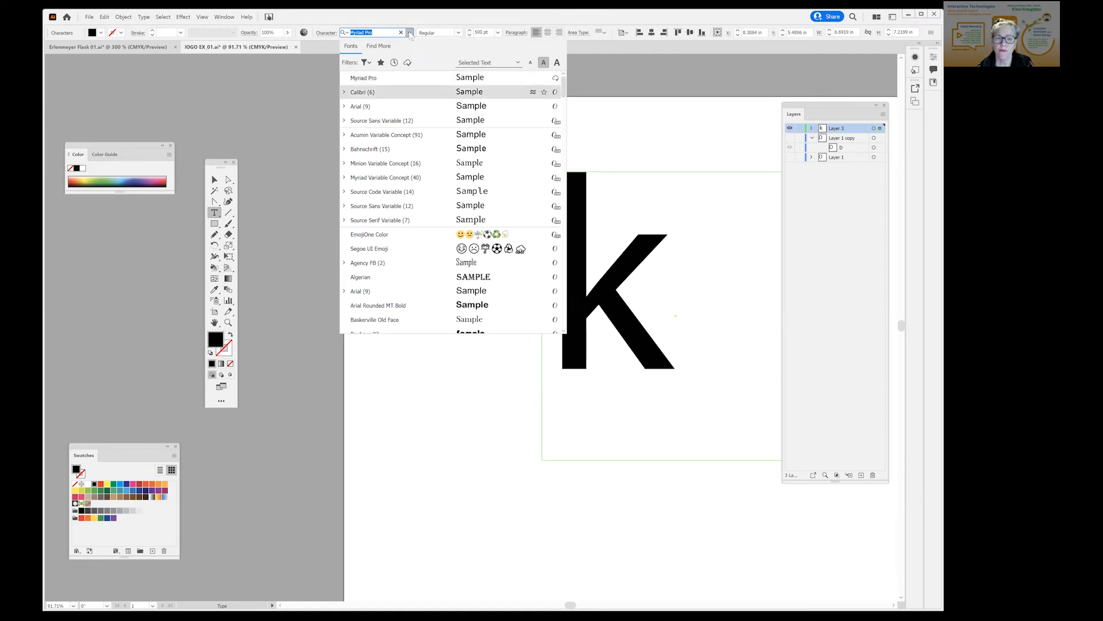
key(Down)
key(Down)
key(Escape)
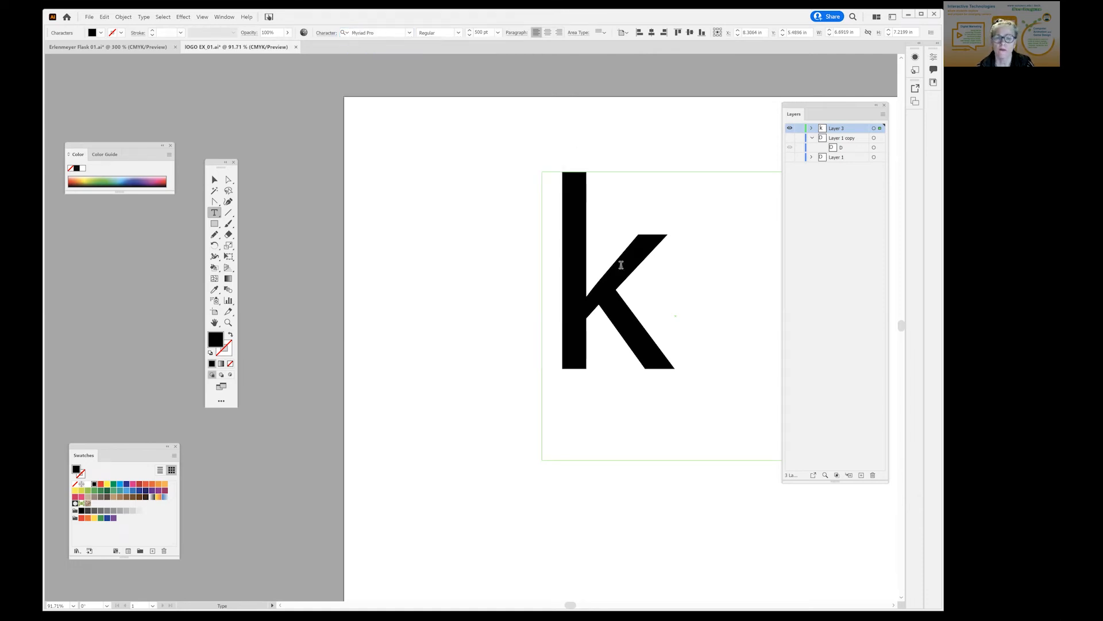
- Preview other fonts on the k and set its font to Acumin Variable Concept
click(409, 33)
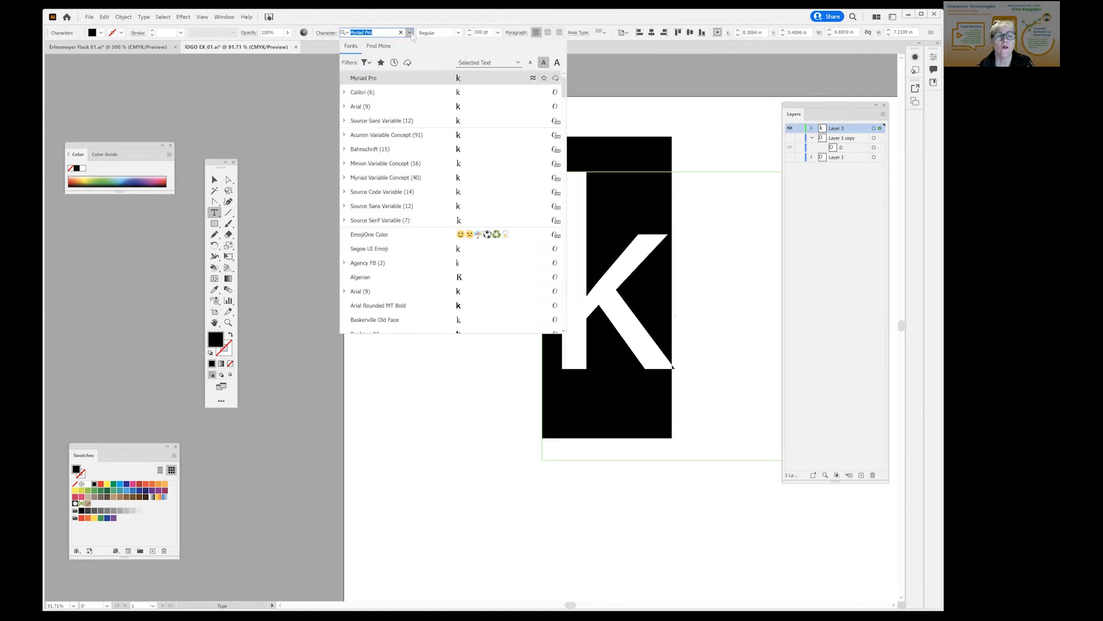
key(Down)
key(Down)
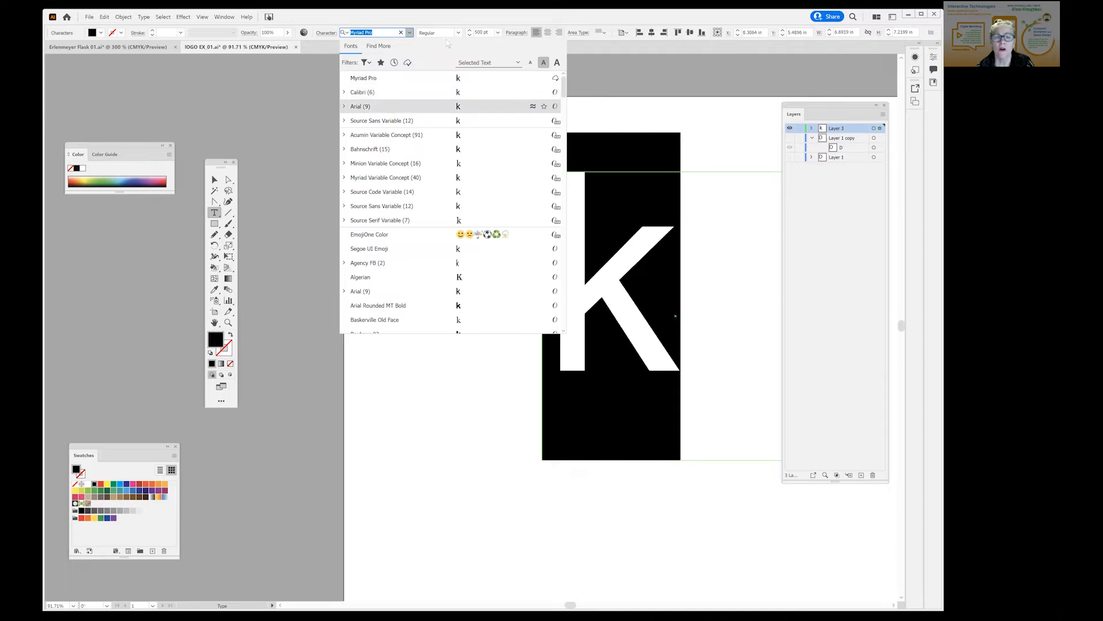
click(382, 134)
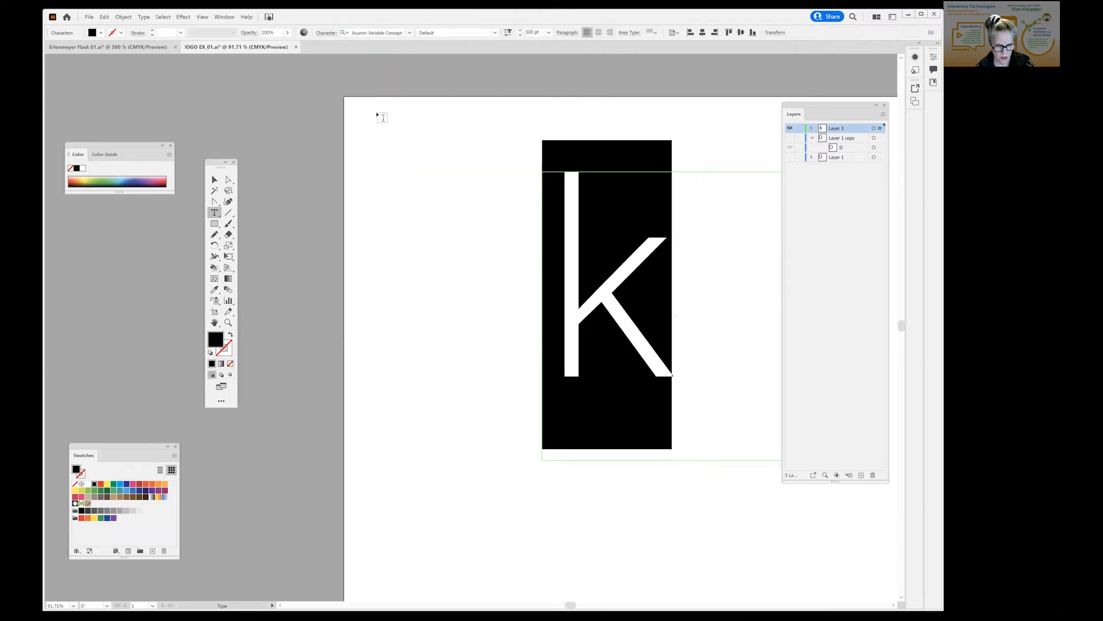
key(Delete)
drag(396, 255, 490, 256)
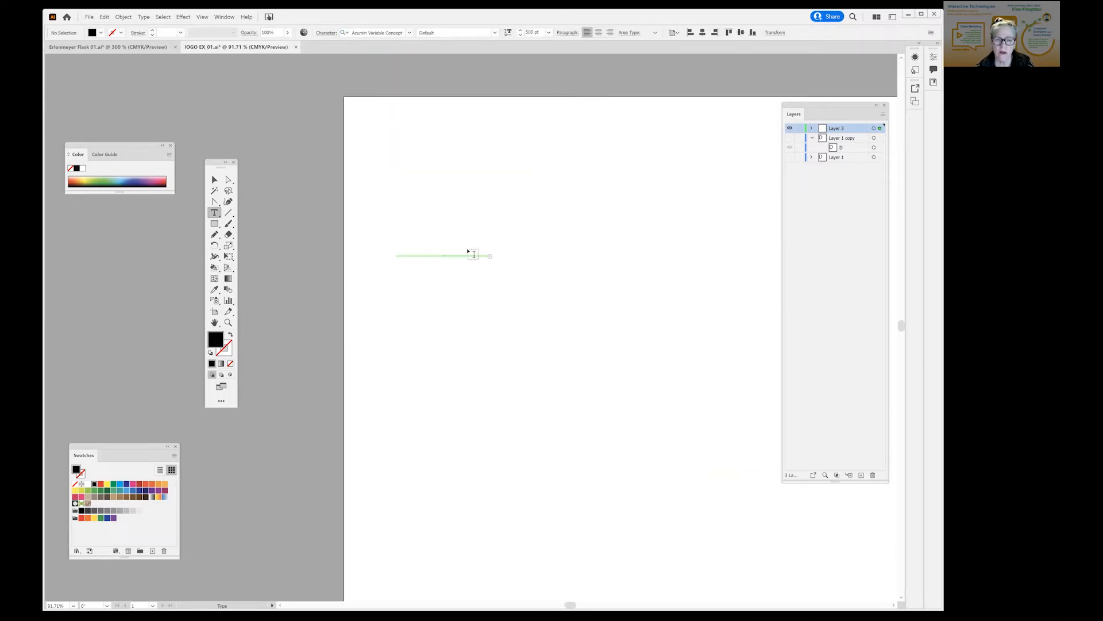
key(ctrl+z)
key(ctrl+z)
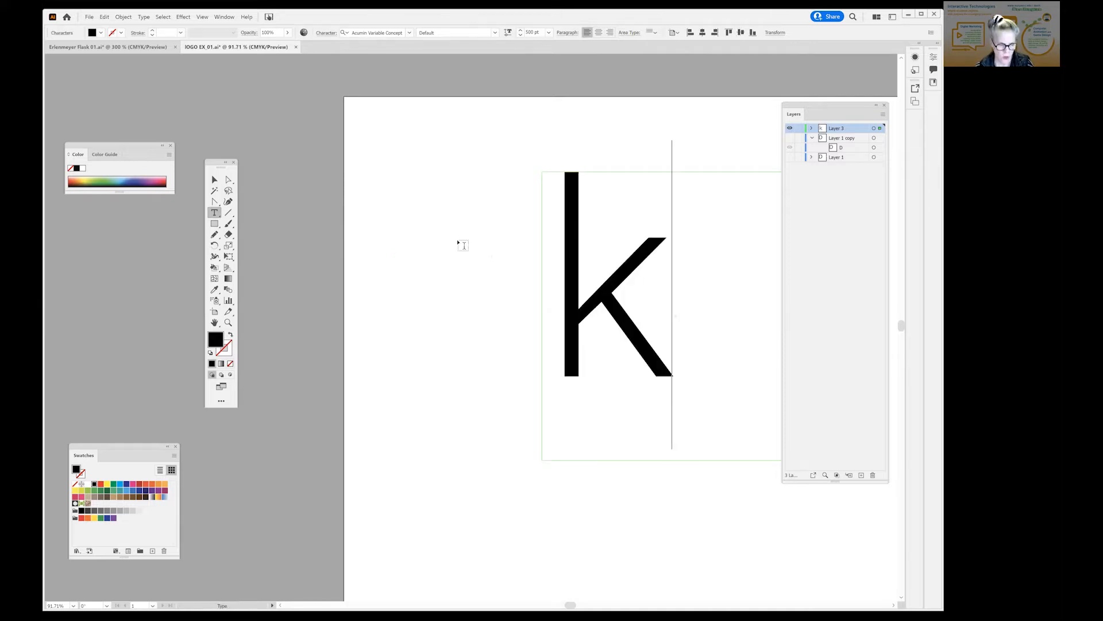
- Leave text editing and move the text frame with the k down on the artboard
drag(414, 203, 484, 211)
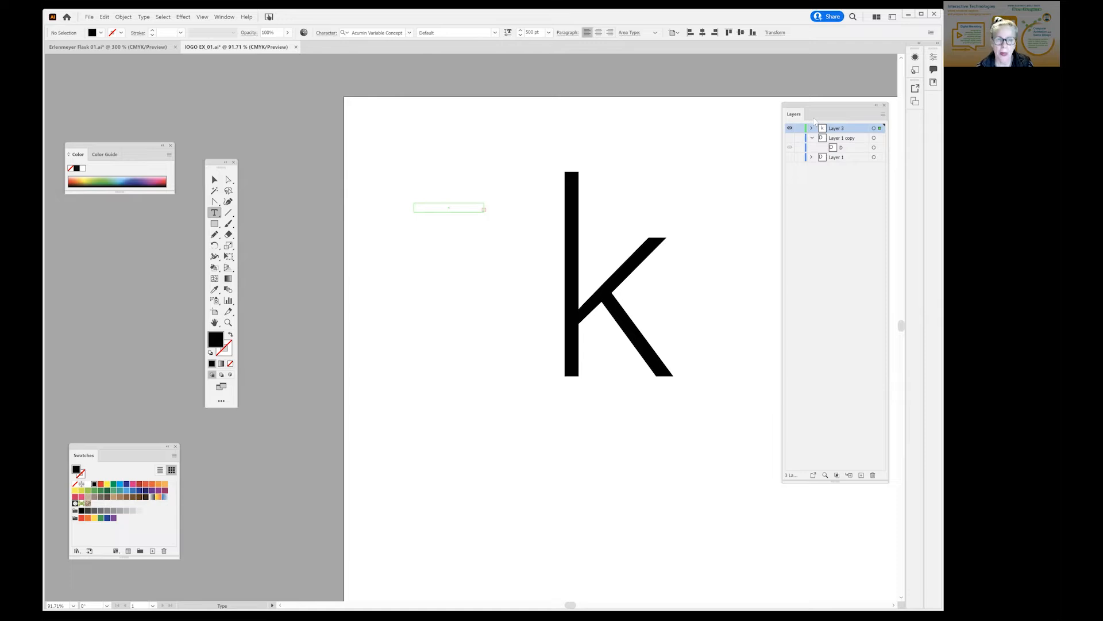
key(Escape)
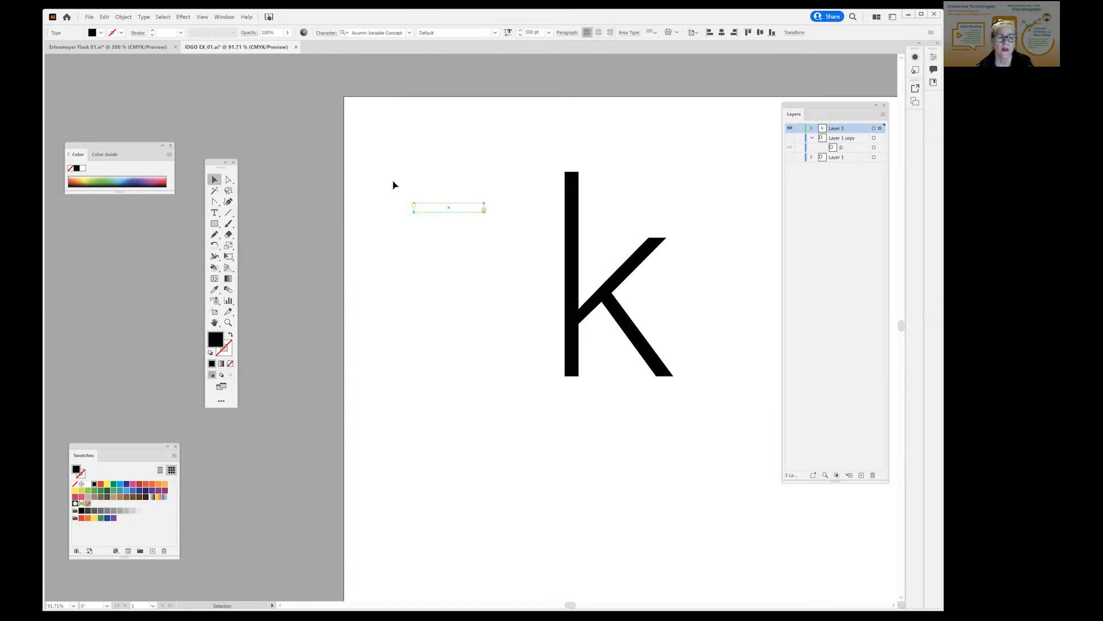
click(492, 239)
click(574, 216)
drag(573, 278, 576, 366)
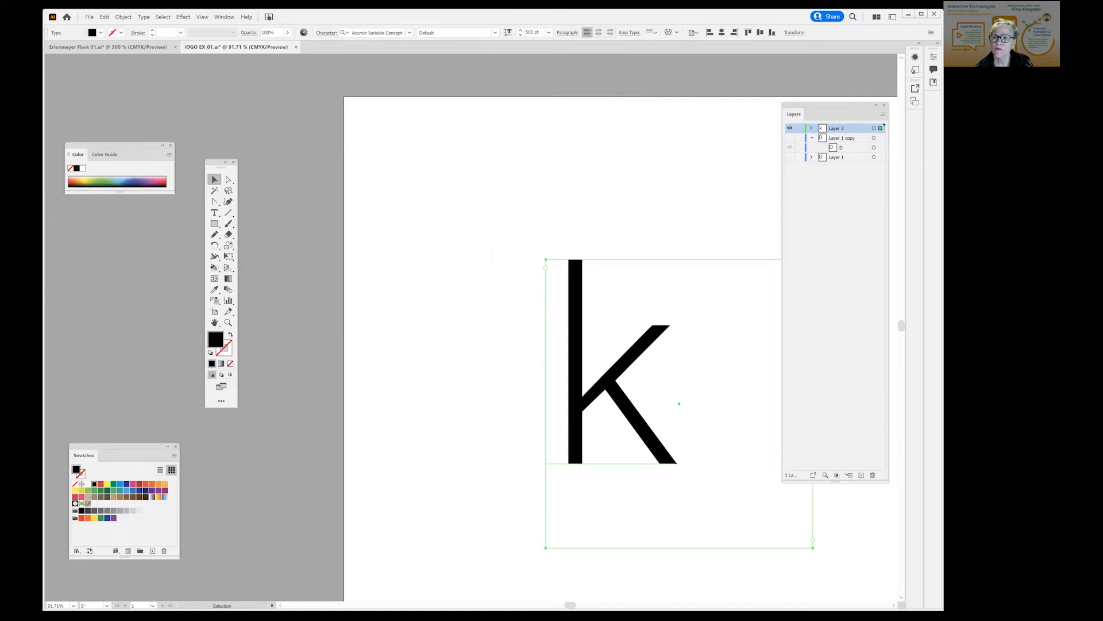
- Apply the Acumin Variable Concept font to the k
key(space)
drag(404, 192, 496, 130)
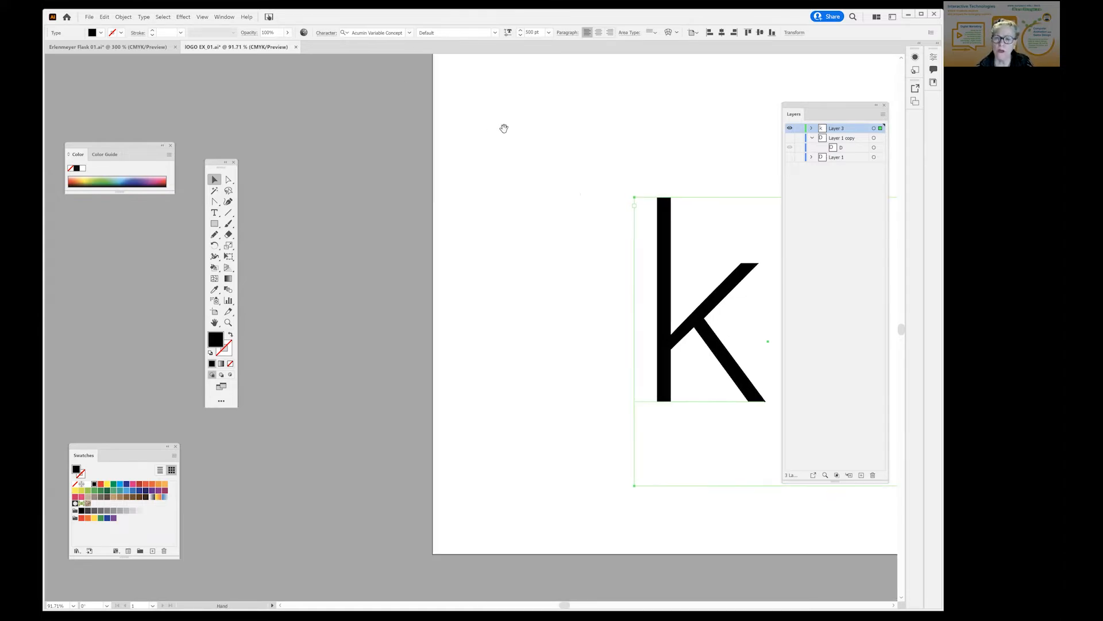
click(409, 33)
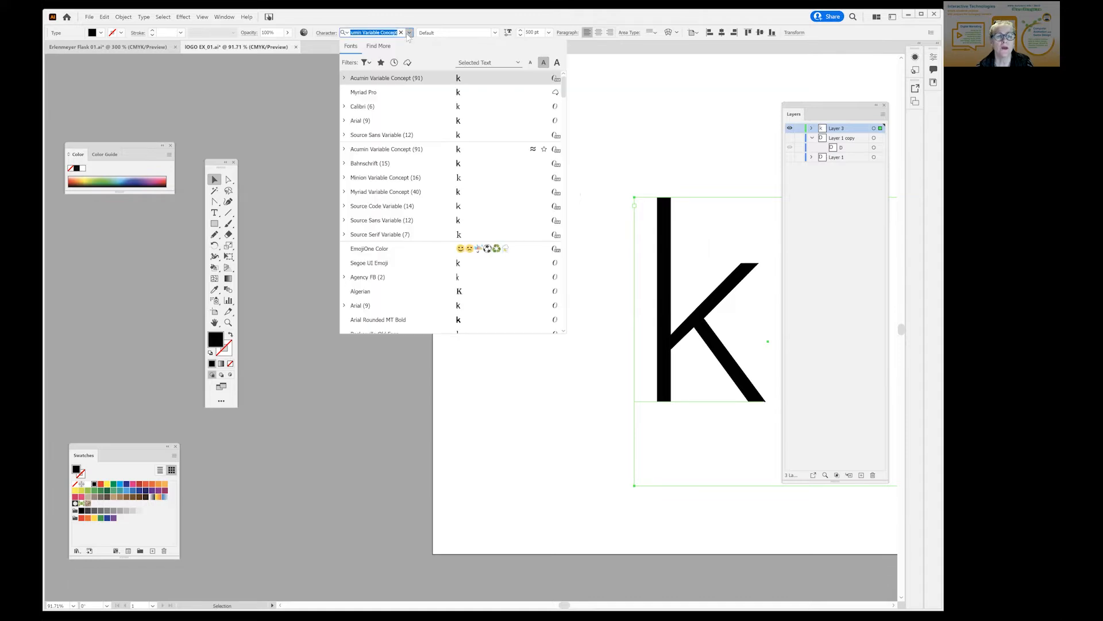
click(410, 77)
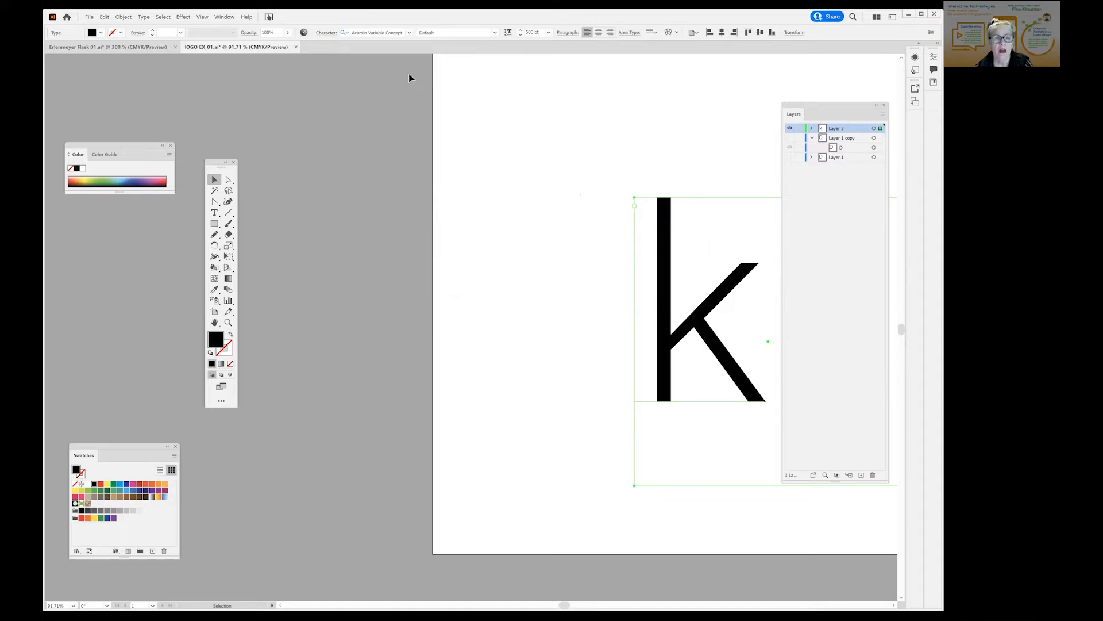
- Preview fonts on the k in list order, from Acumin Variable Concept through Calibri to Minion Variable Concept
click(410, 33)
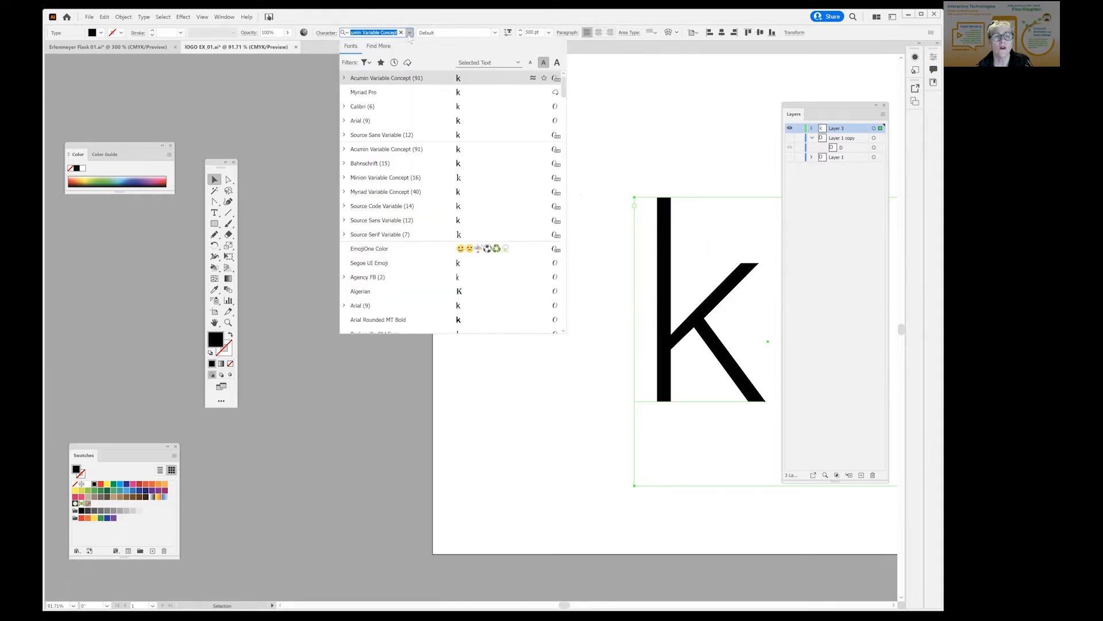
key(Down)
key(Down)
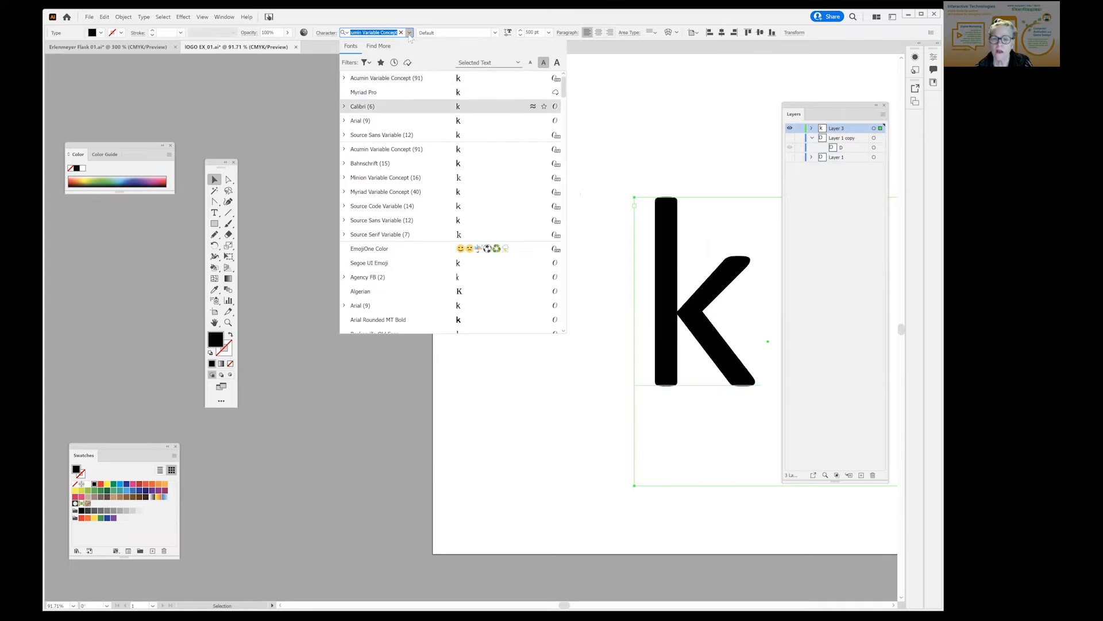
key(Up)
key(Up)
key(Down)
key(Down)
key(Down)
key(Down)
key(Down)
key(Down)
key(Down)
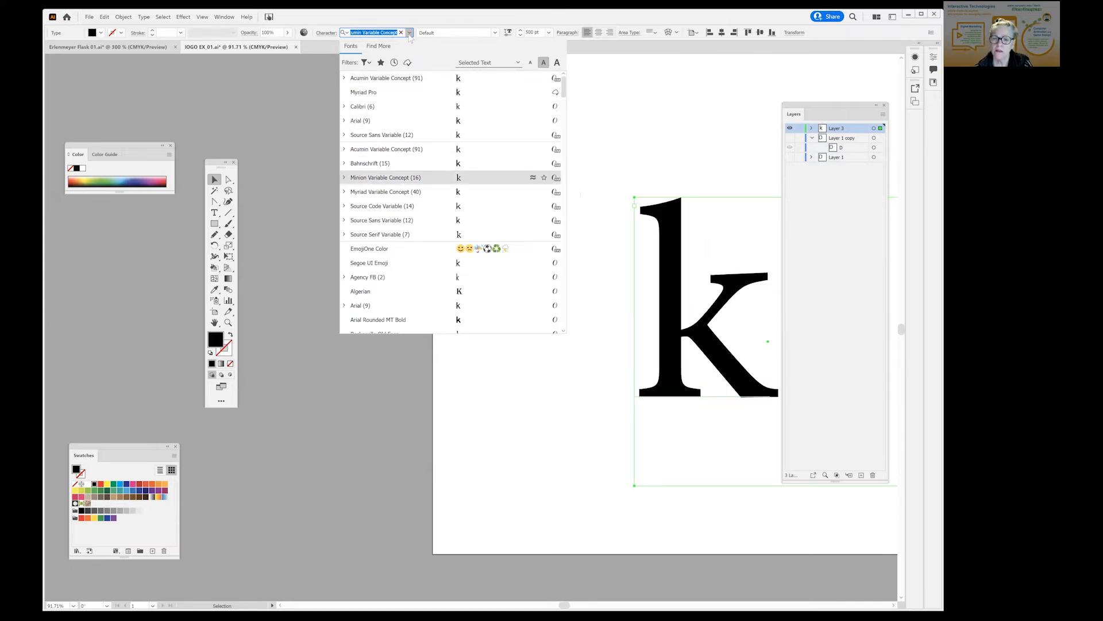
- Continue previewing fonts on the k, including Source Sans Variable, Segoe UI Emoji and Arial Rounded MT Bold
key(Up)
key(Down)
key(Down)
key(Down)
key(Down)
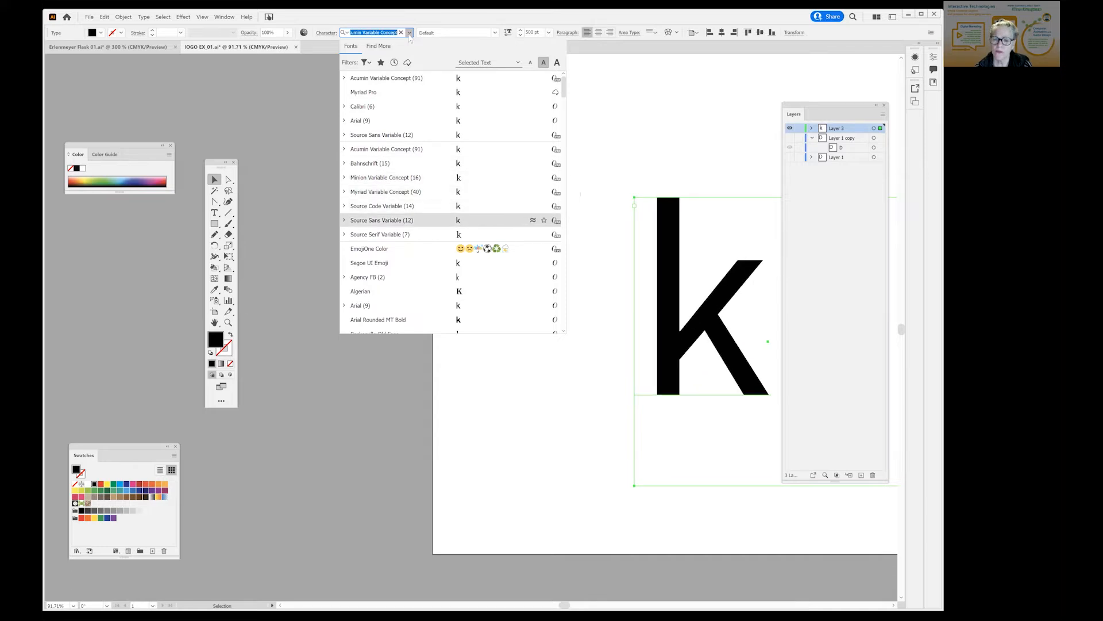
key(Down)
key(Up)
key(Down)
key(Down)
key(Down)
key(Down)
key(Down)
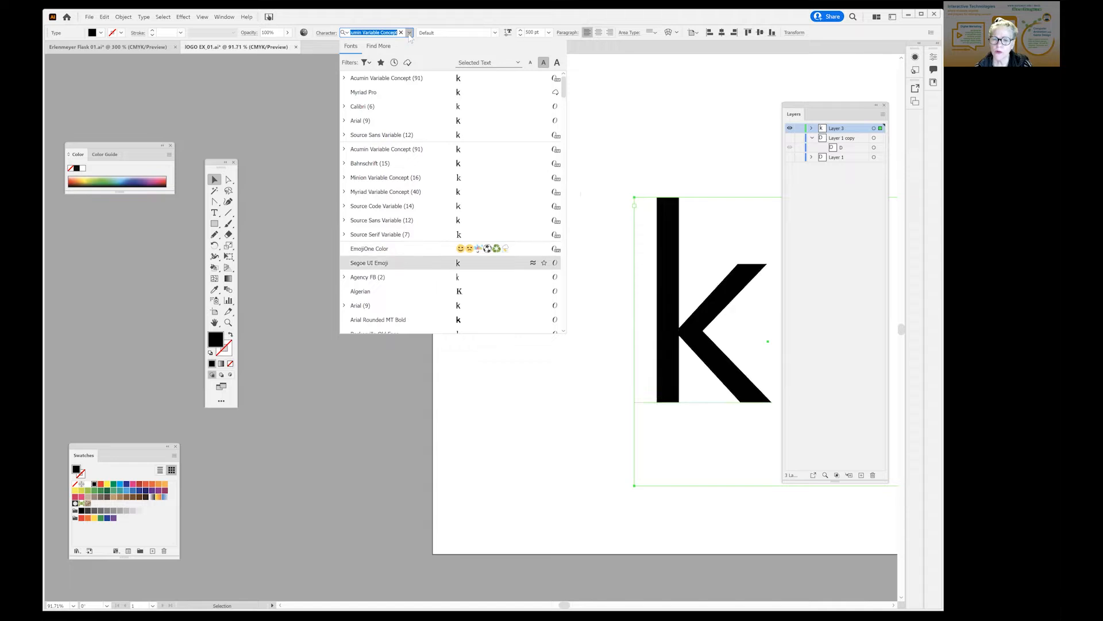
key(Down)
key(Down)
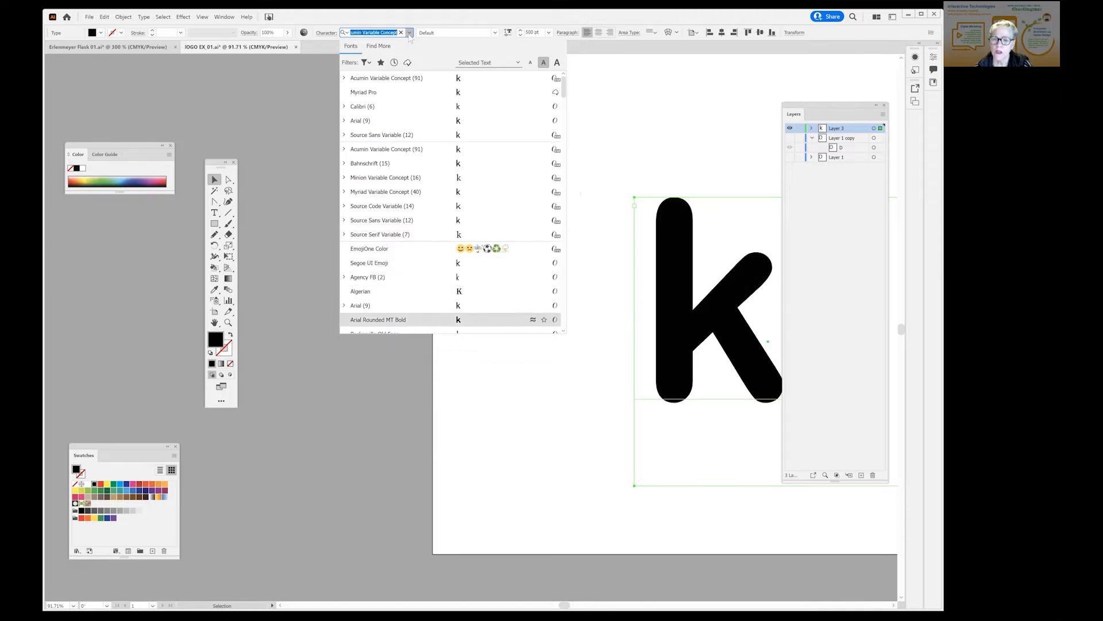
- Compare Algerian with its neighbouring fonts as previews on the k
key(Up)
key(Up)
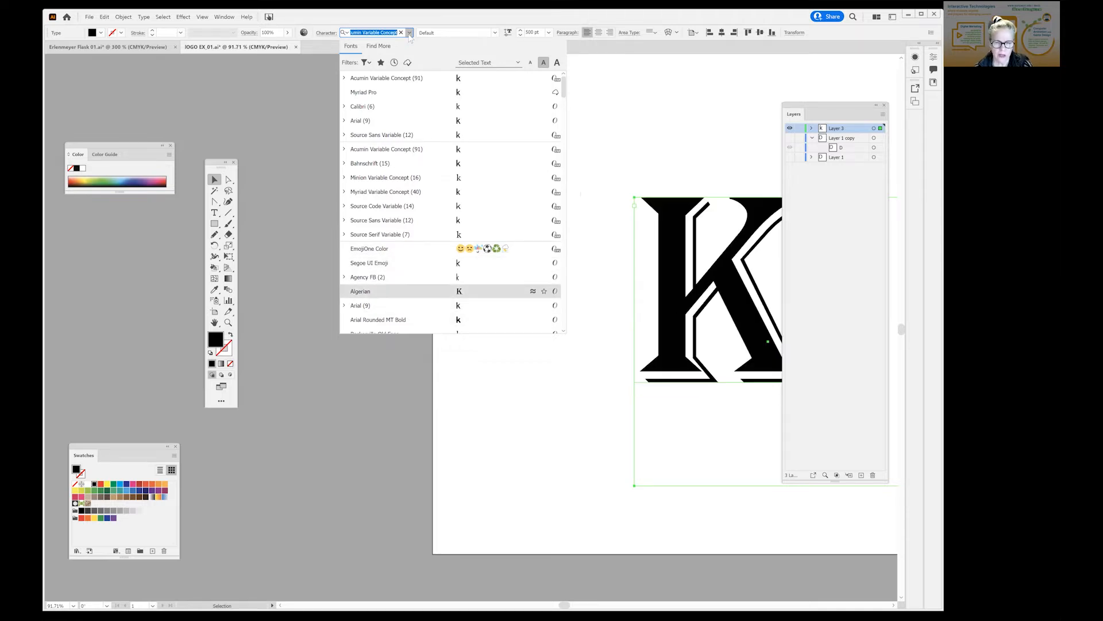
key(Up)
key(Up)
key(Up)
key(Up)
key(Down)
key(Down)
key(Down)
key(Down)
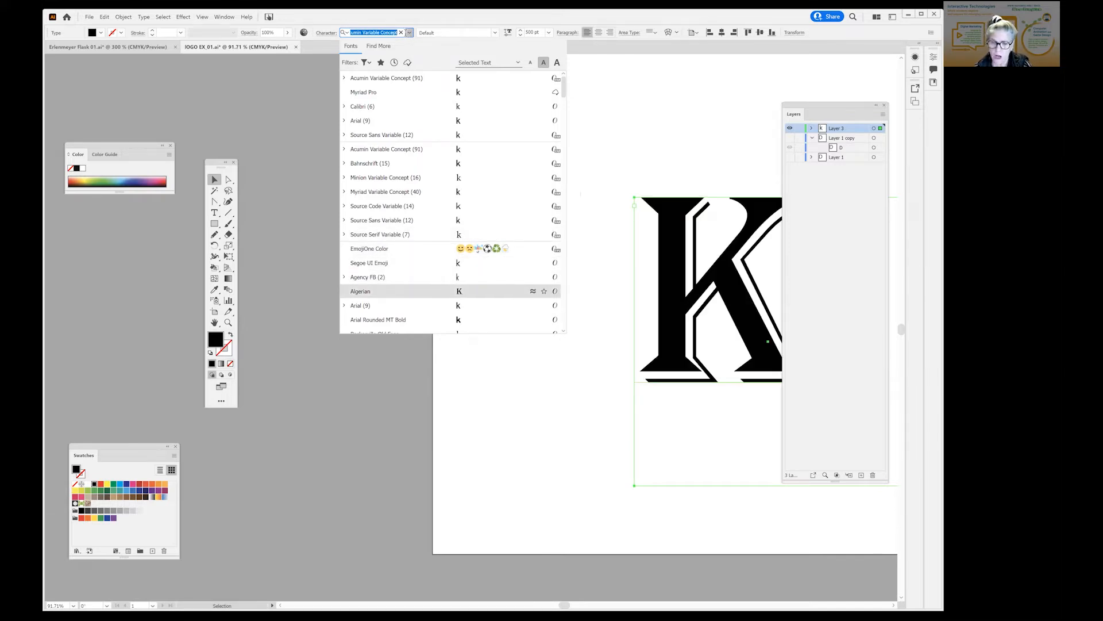
key(Up)
key(Down)
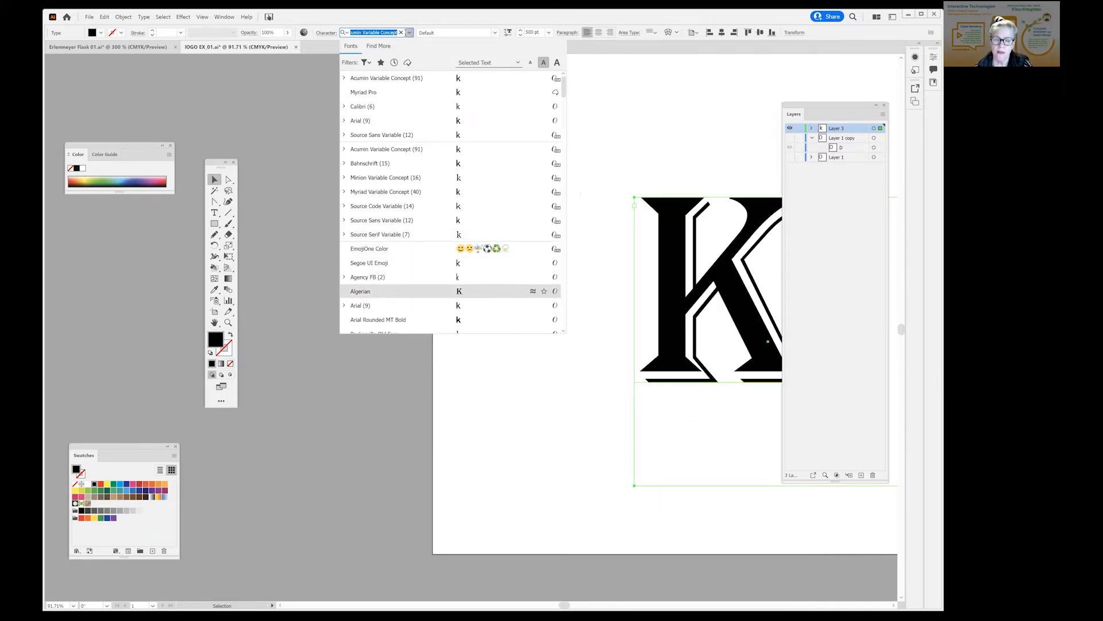
- Preview Source Sans Variable and Source Code Variable on the k and leave the font list without applying one
key(Down)
key(Up)
key(Up)
key(Up)
key(Up)
key(Up)
key(Up)
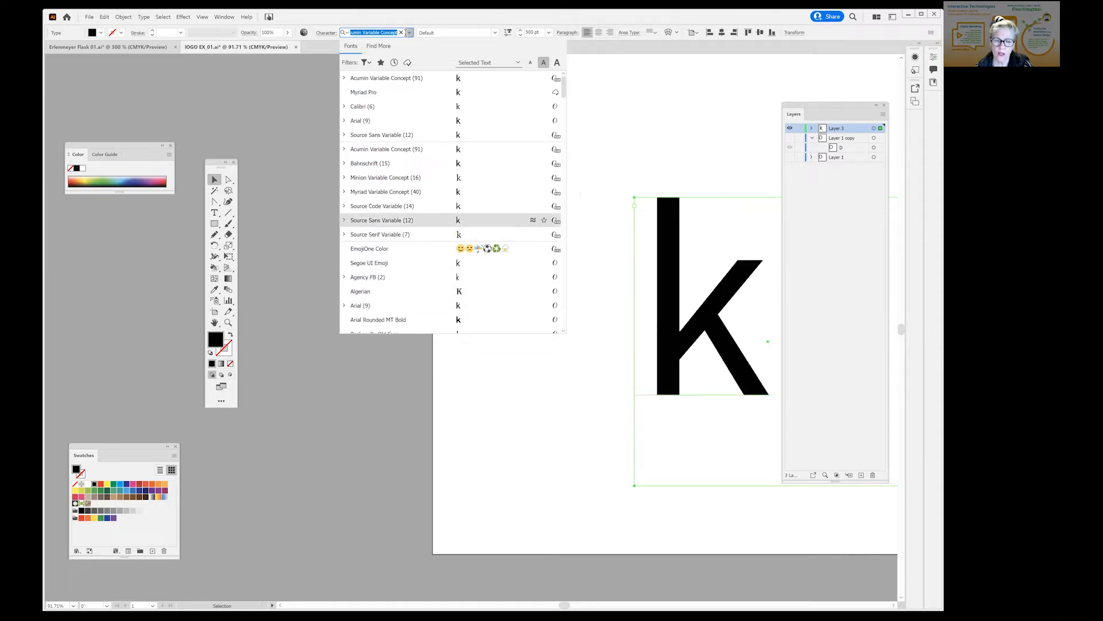
key(Up)
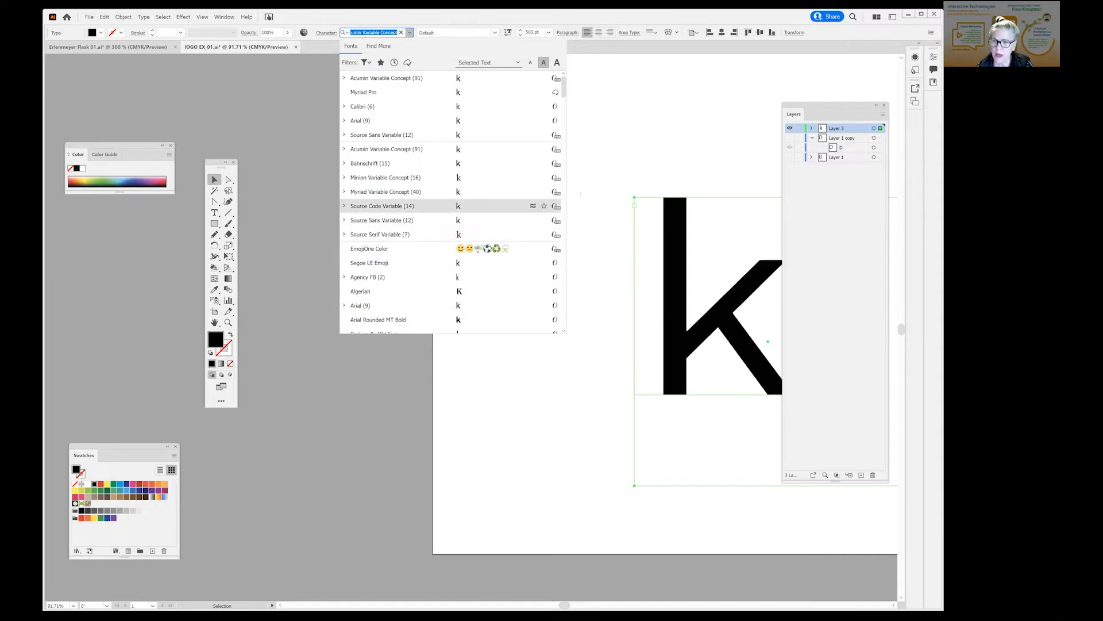
key(Escape)
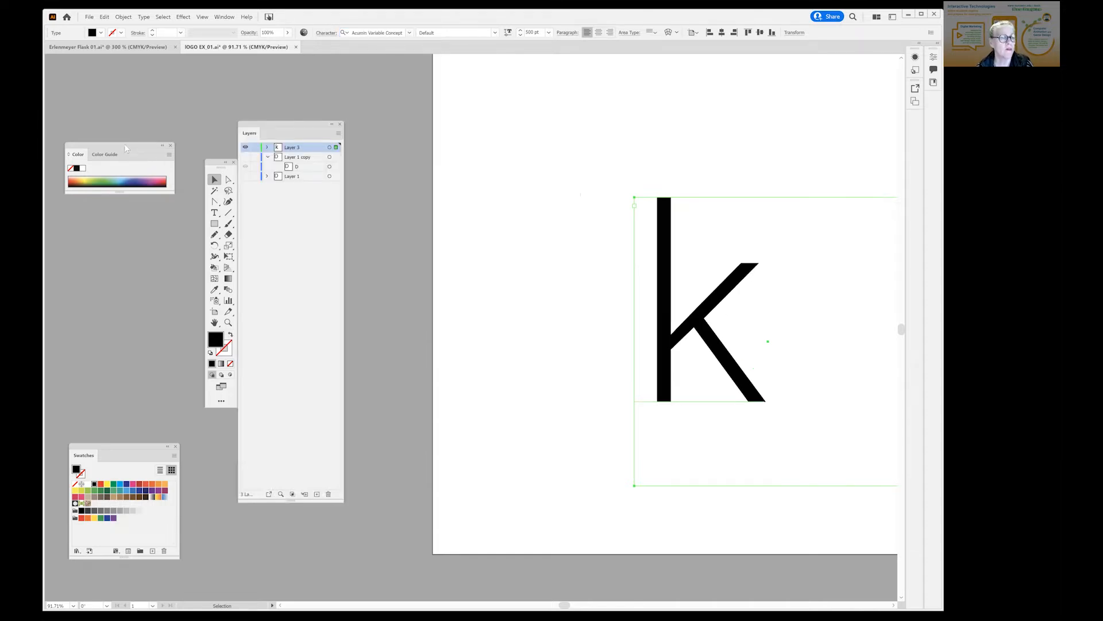
- Arrange the Color, Layers and Tools panels together beside the artboard and shorten the Layers panel
drag(124, 145, 118, 61)
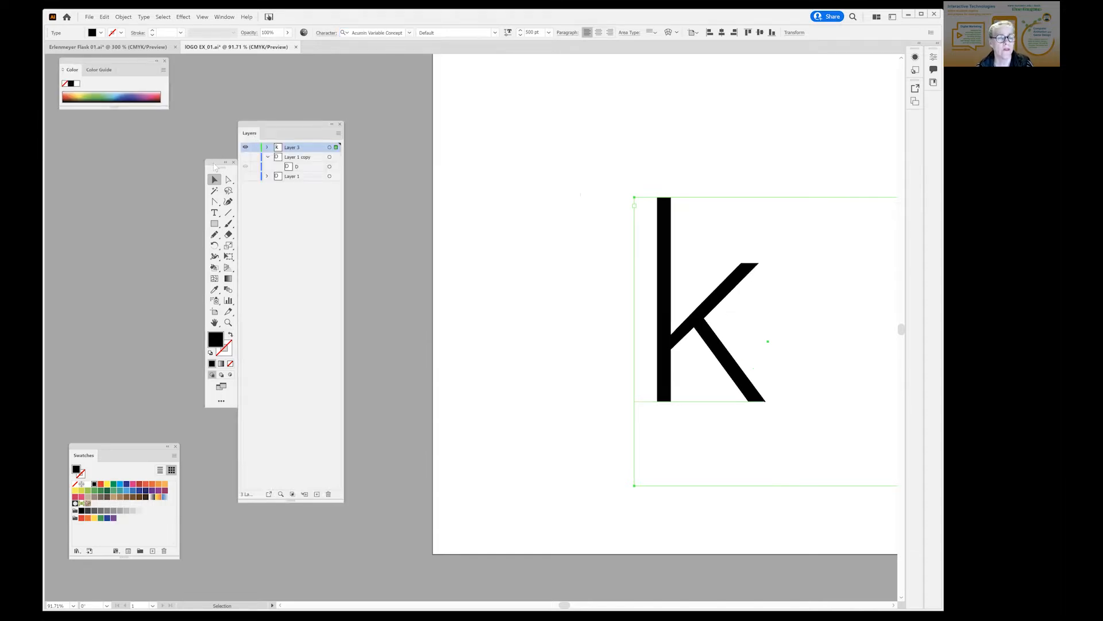
drag(208, 167, 368, 225)
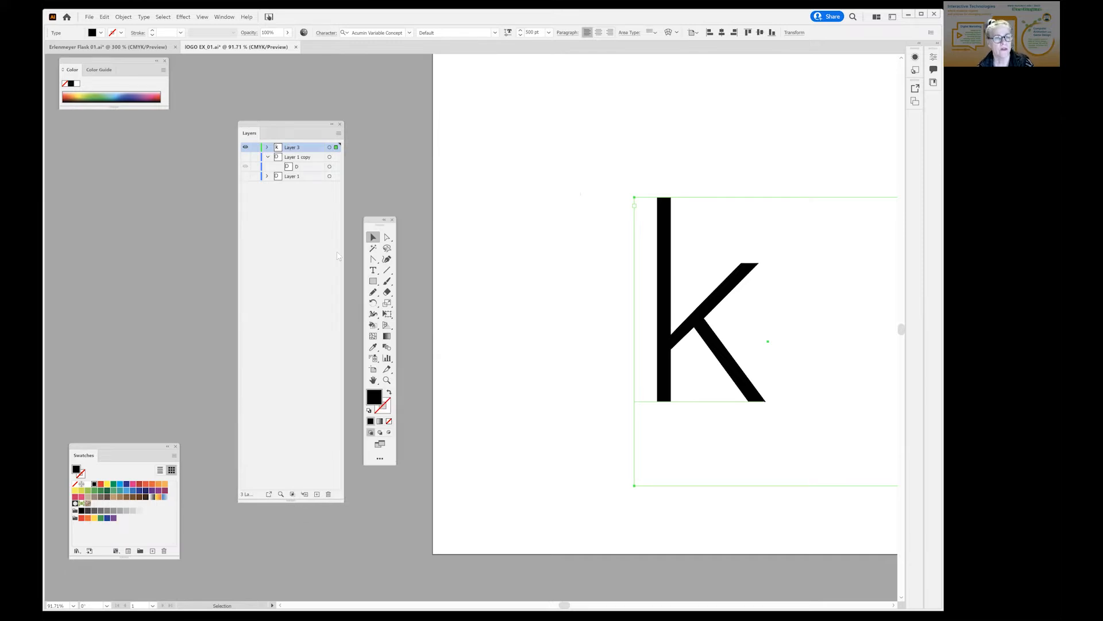
drag(290, 500, 291, 421)
drag(284, 123, 119, 133)
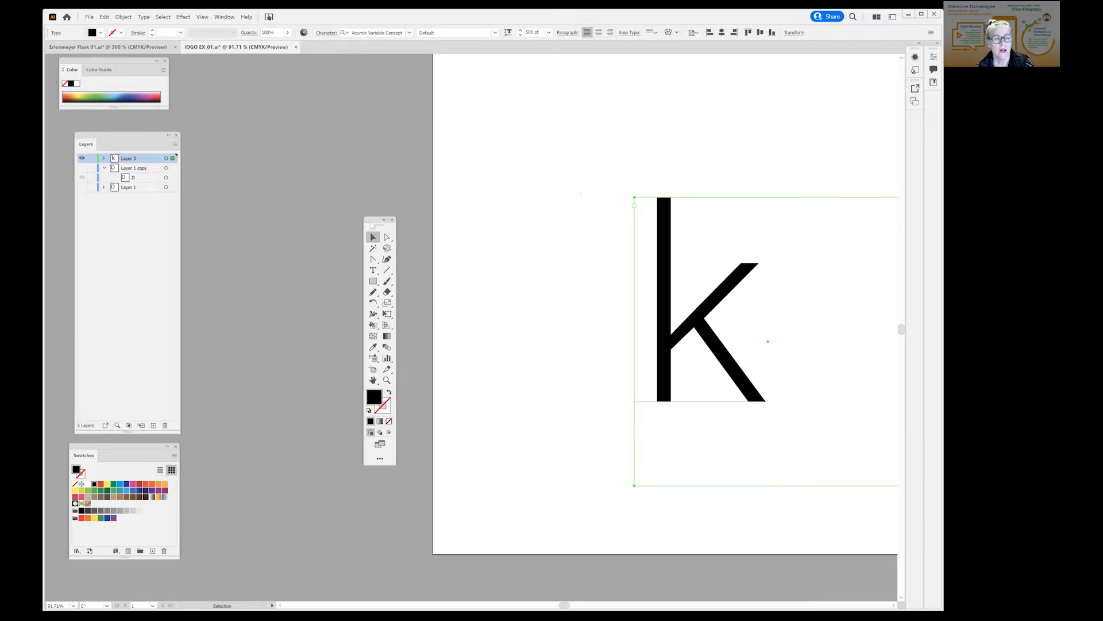
drag(370, 221, 187, 156)
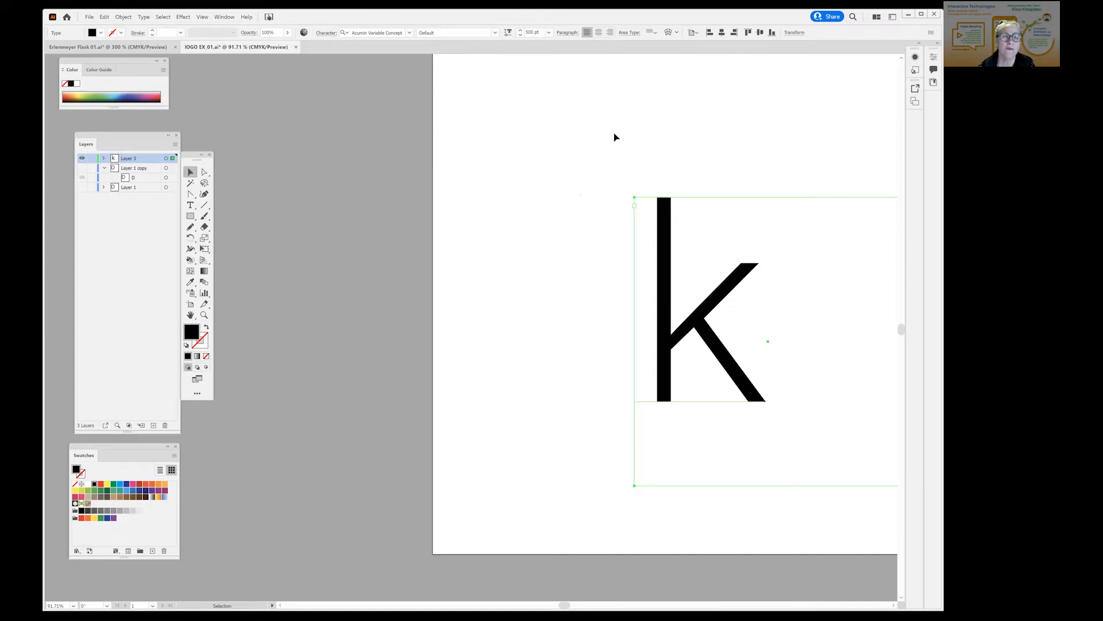
- Show the Layer 1 copy layer alongside the k and select its D
key(space)
drag(655, 176, 446, 161)
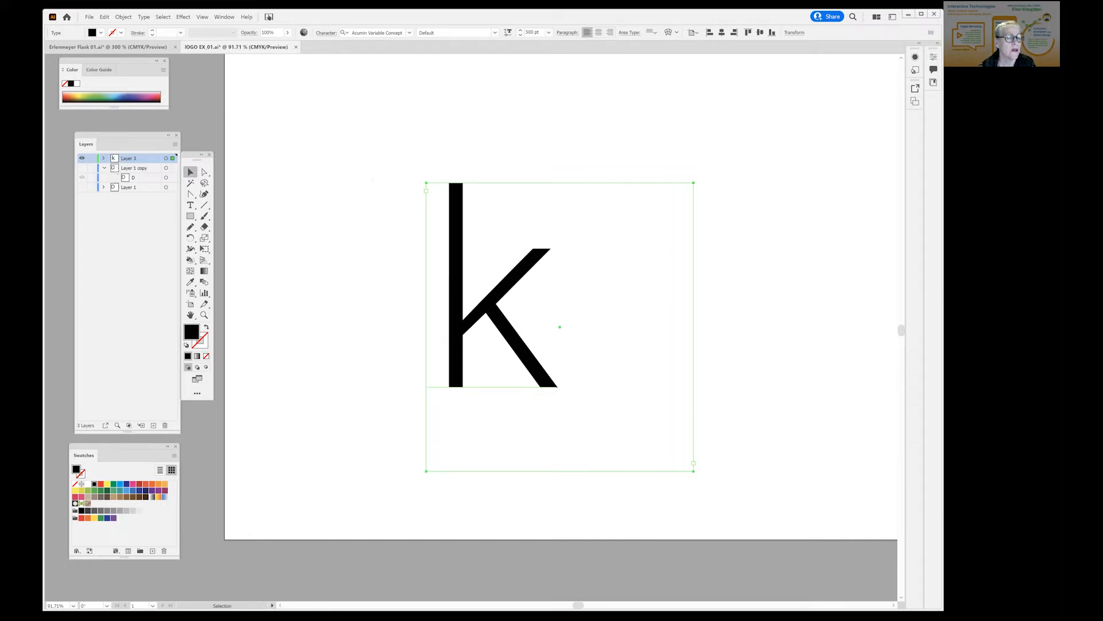
click(81, 168)
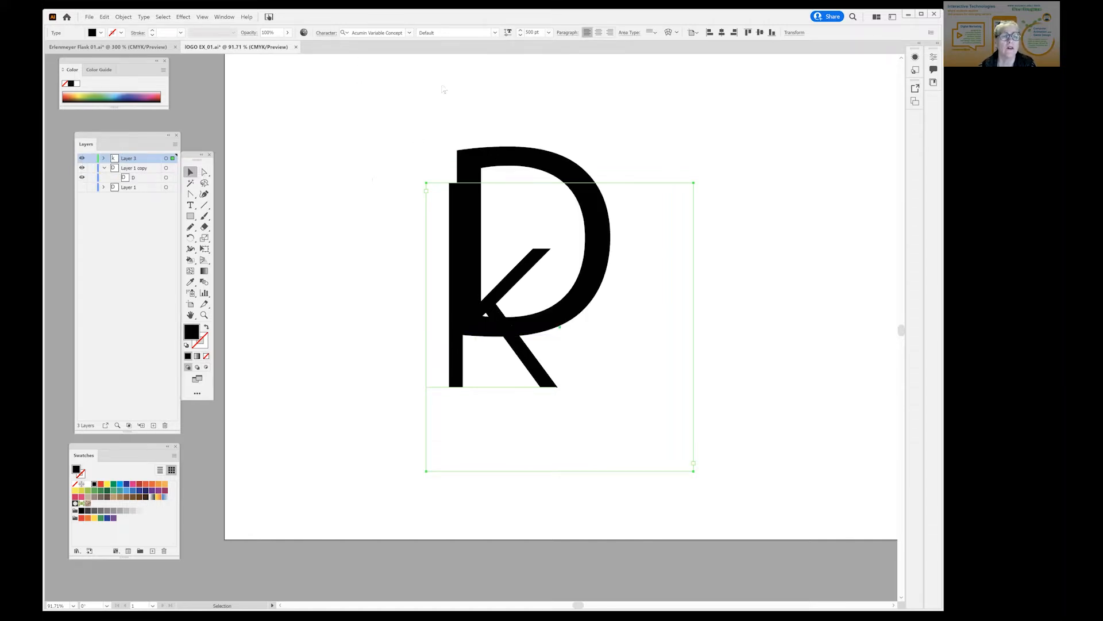
click(501, 153)
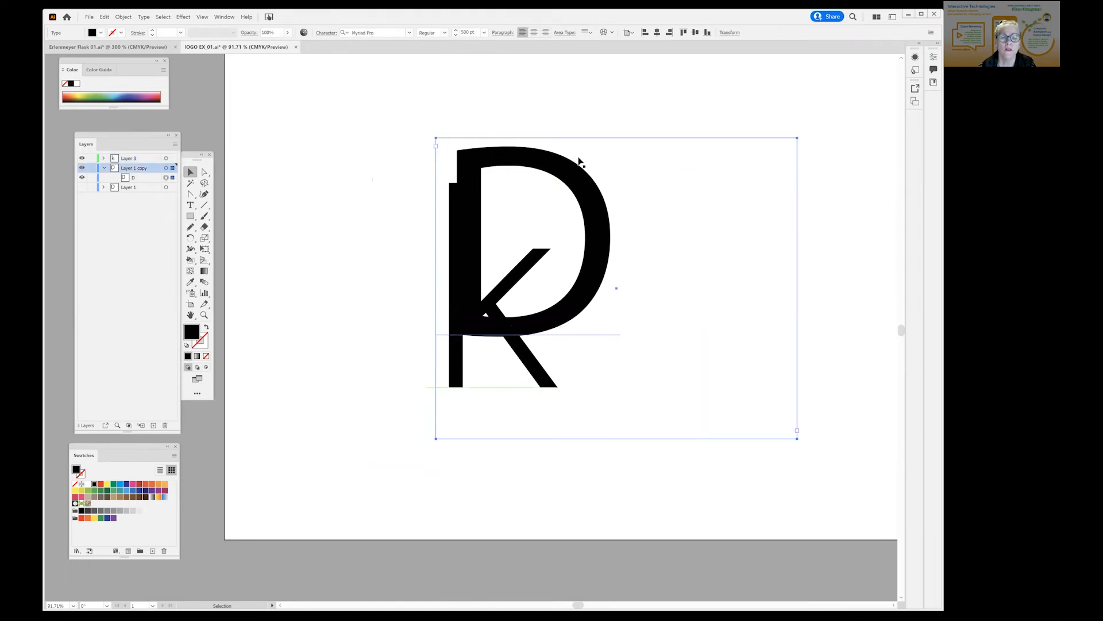
- Activate the Type tool, hide Layer 3 with the k and make Layer 1 copy the active layer
click(191, 206)
drag(601, 227, 440, 233)
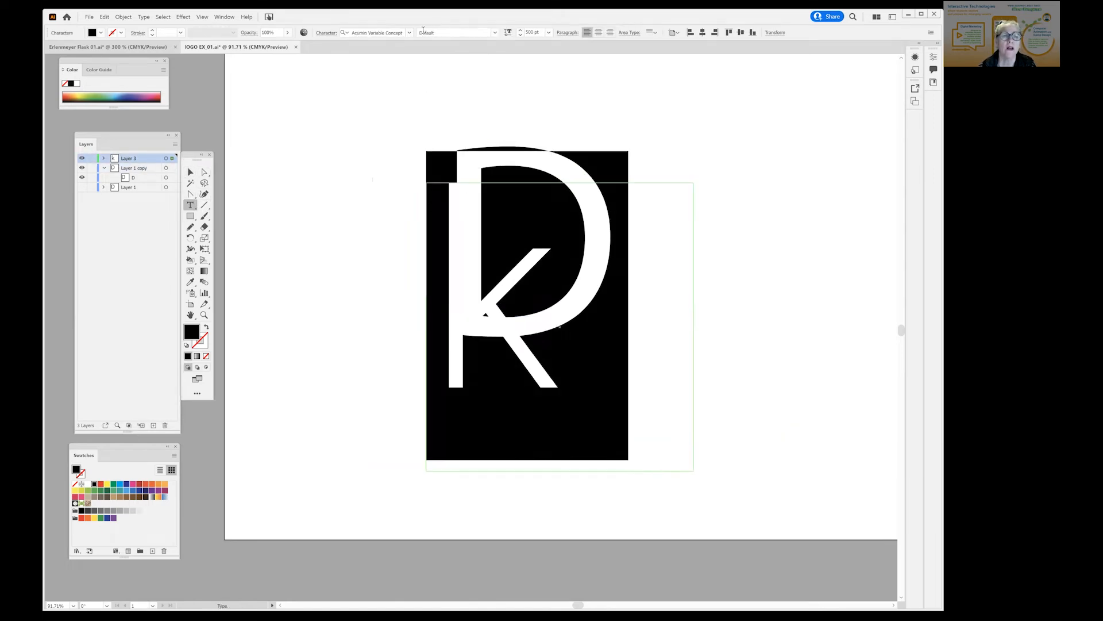
click(245, 179)
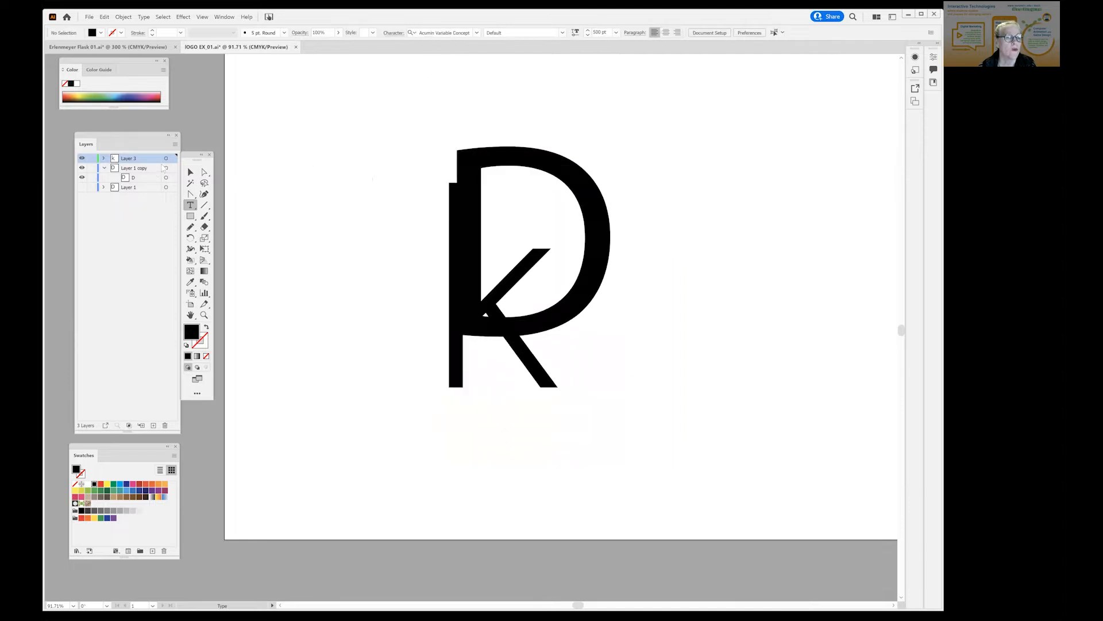
click(82, 158)
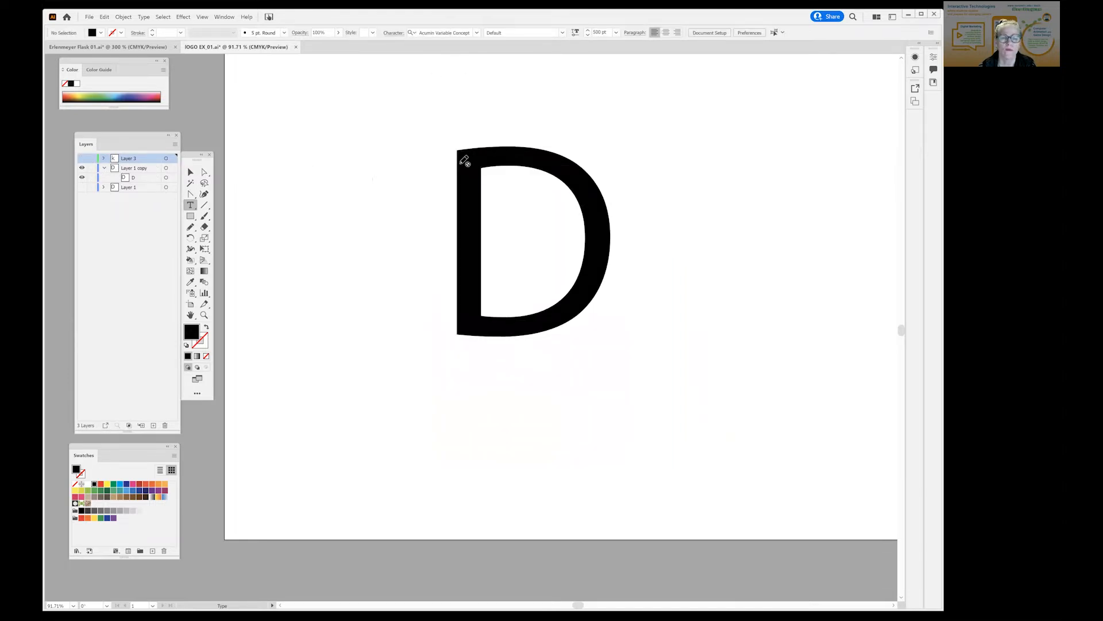
click(142, 168)
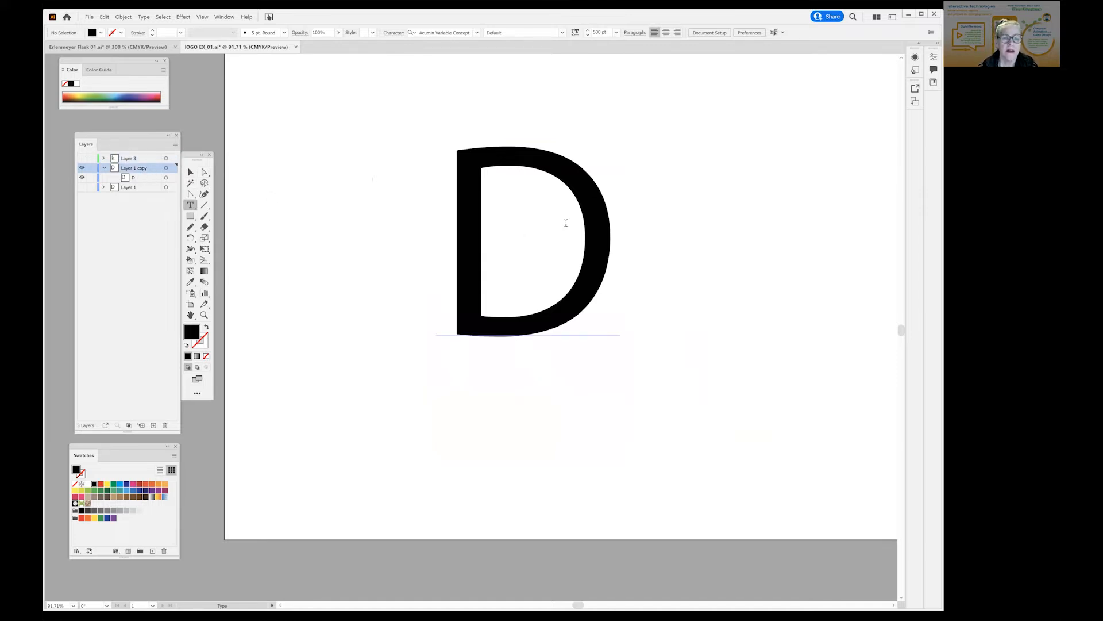
- Select the letter D and set its font to Acumin Variable Concept in the SemiCondensed Black style
double_click(534, 211)
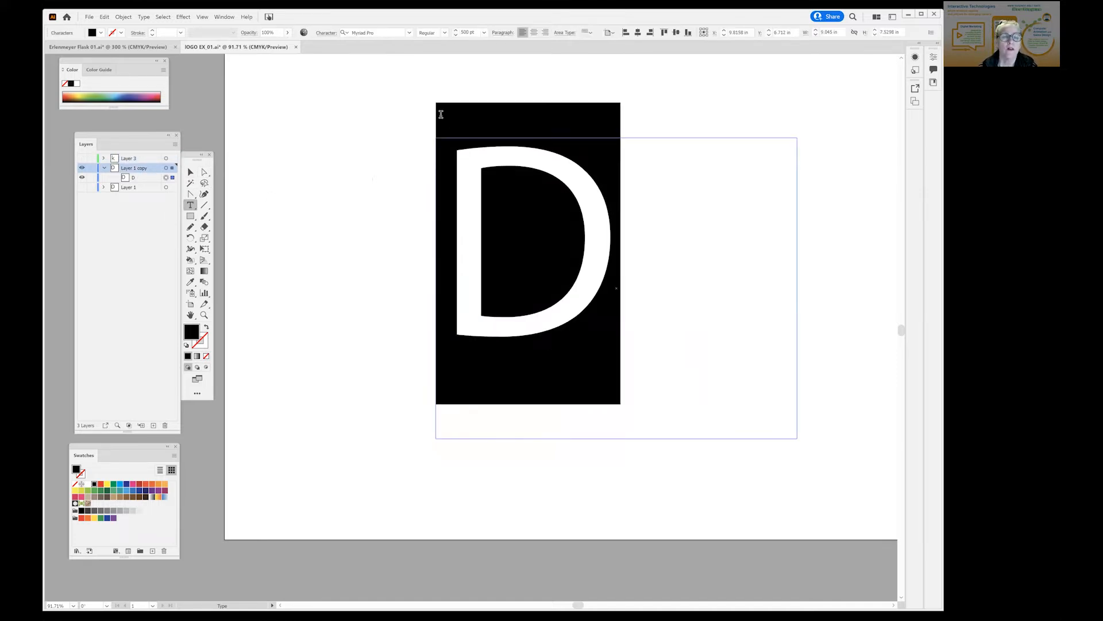
click(409, 33)
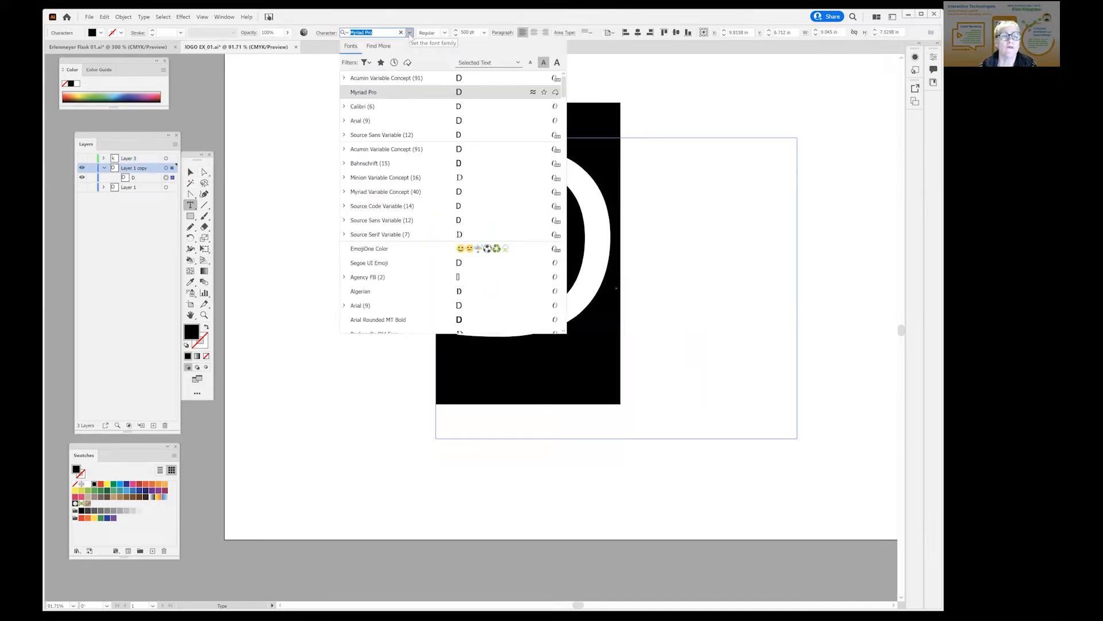
click(378, 78)
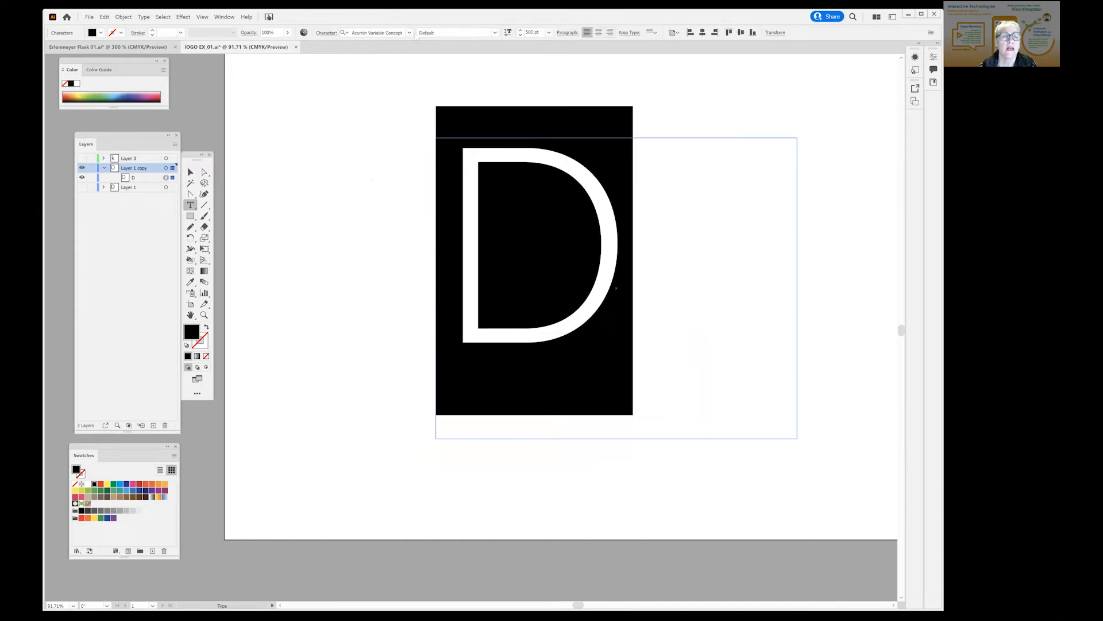
click(494, 33)
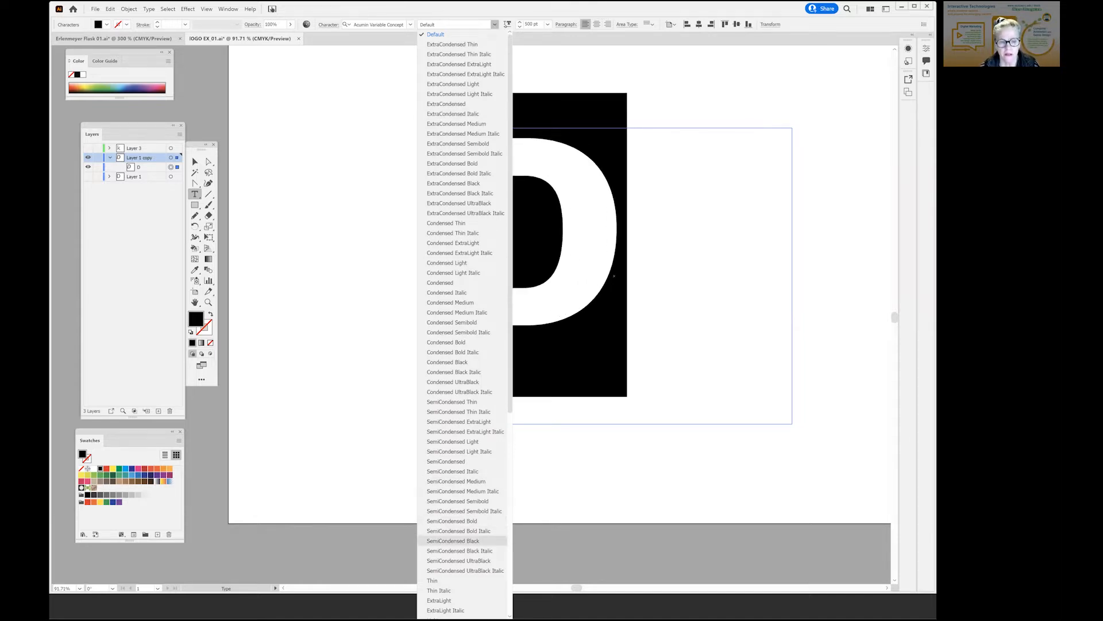
click(454, 541)
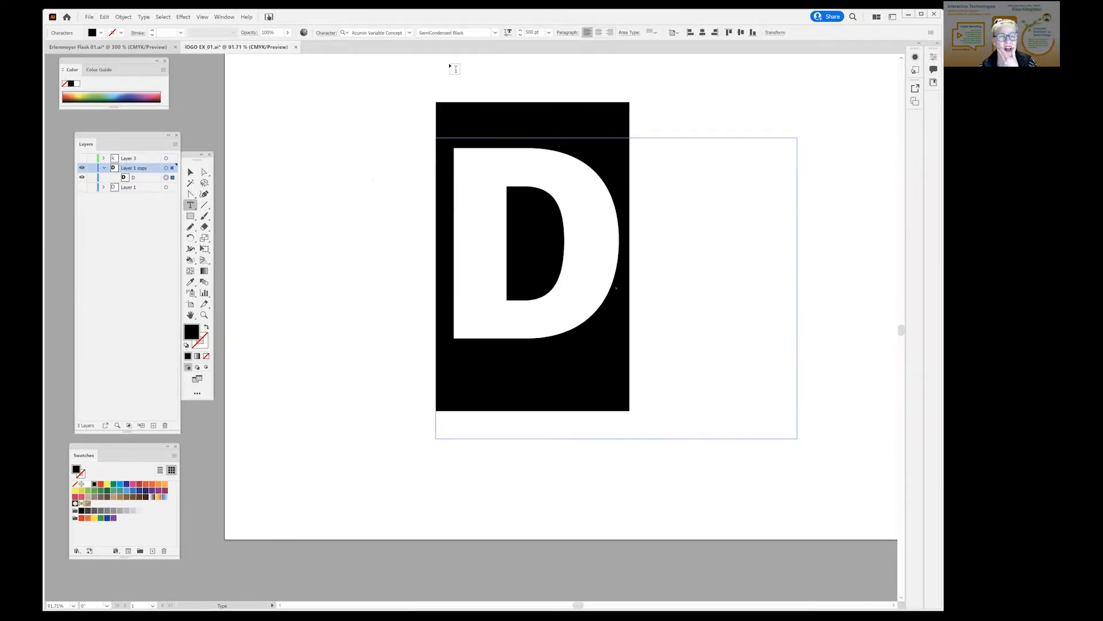
- Leave text editing and move the D's text frame down and to the left on the artboard
click(191, 172)
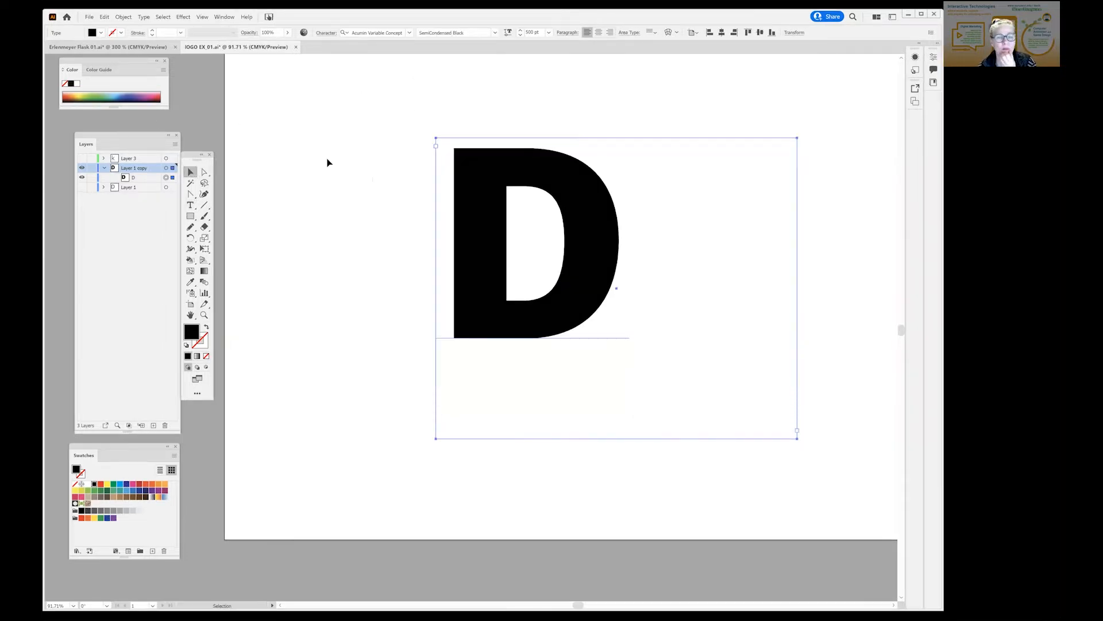
click(329, 164)
drag(589, 187, 541, 217)
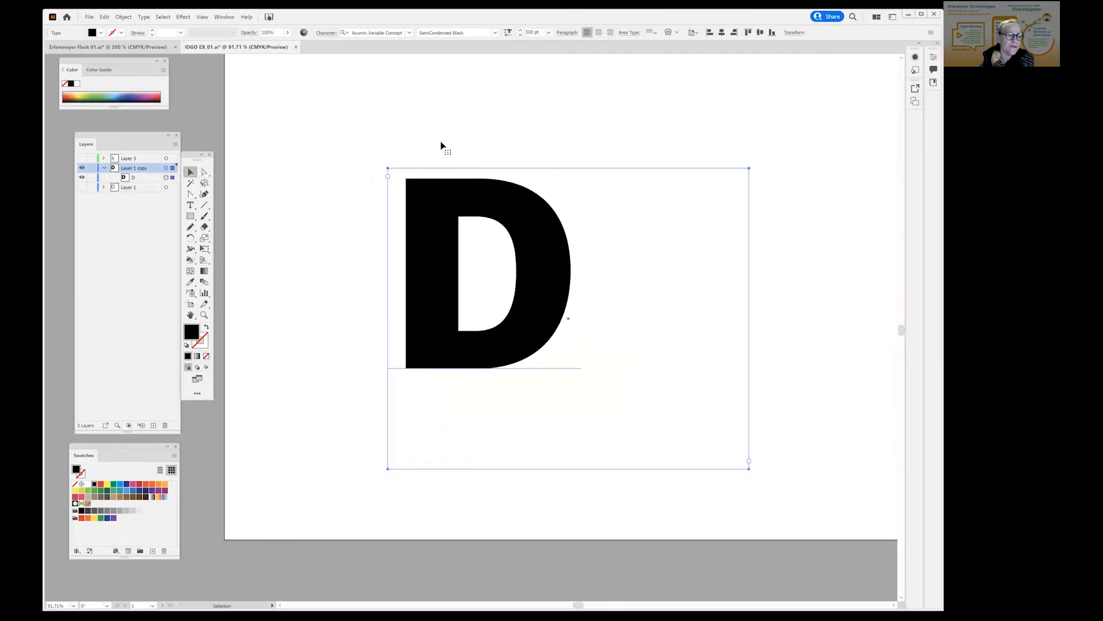
- Show Layer 3, place the k to the right of the D on the same baseline, and swap the k's fill and stroke
click(82, 158)
drag(551, 382, 697, 366)
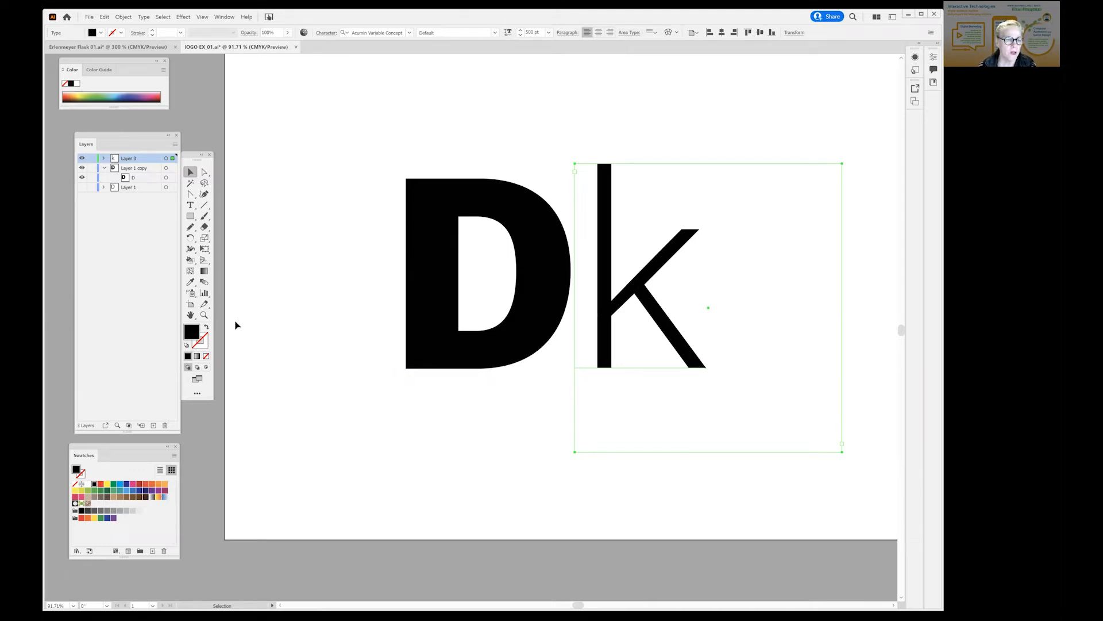
click(206, 326)
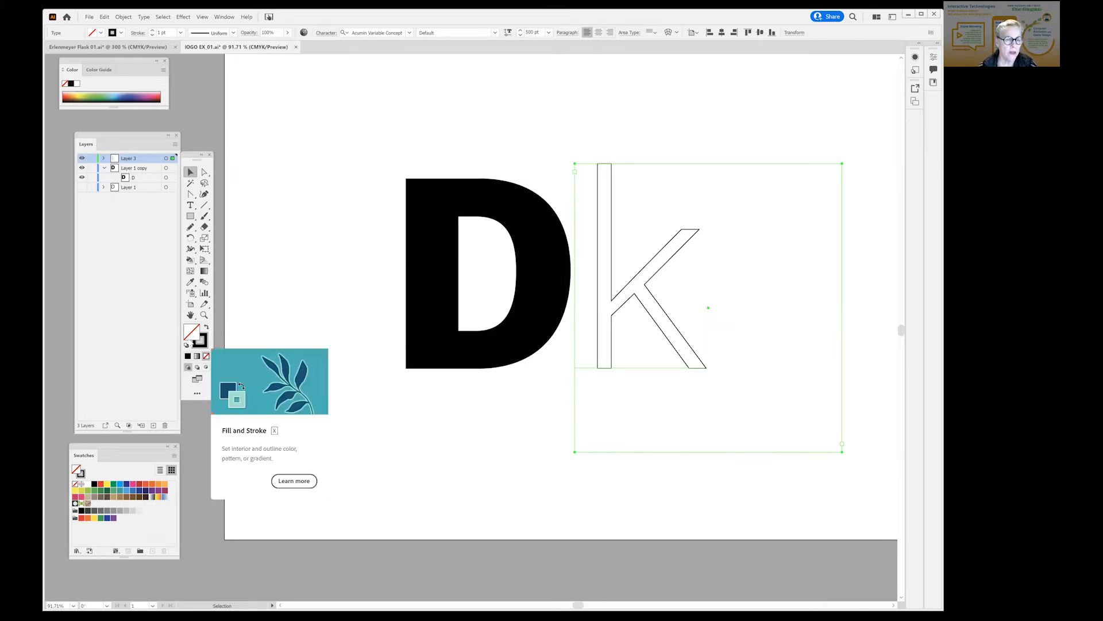
- Give the k a solid white fill (FFFFFF) with the Color Picker limited to web colors
click(188, 356)
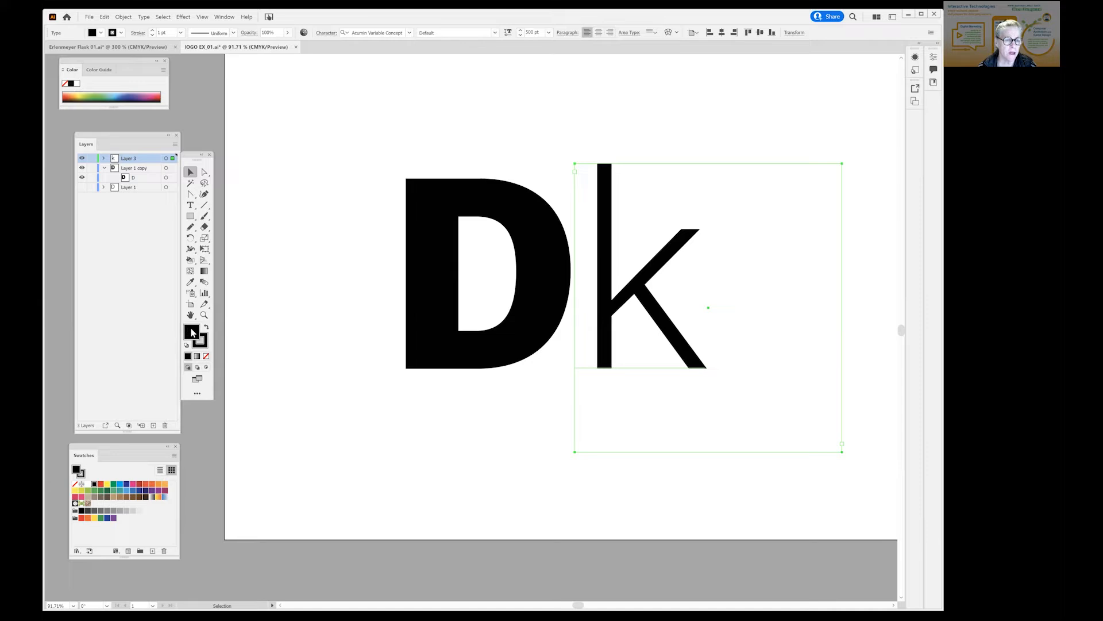
double_click(192, 333)
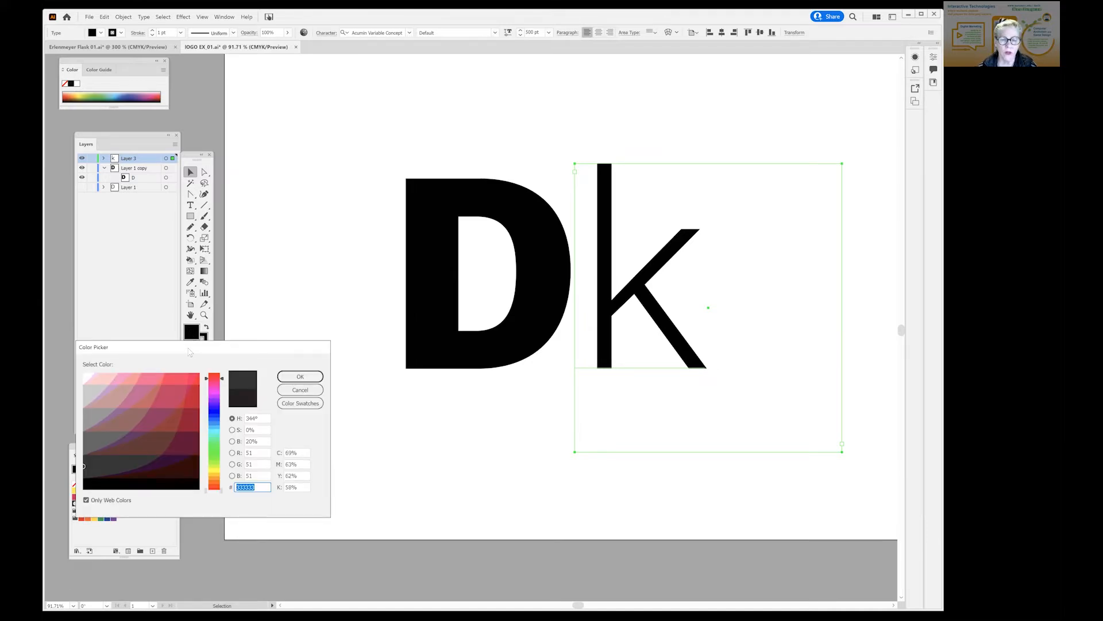
drag(189, 351, 699, 306)
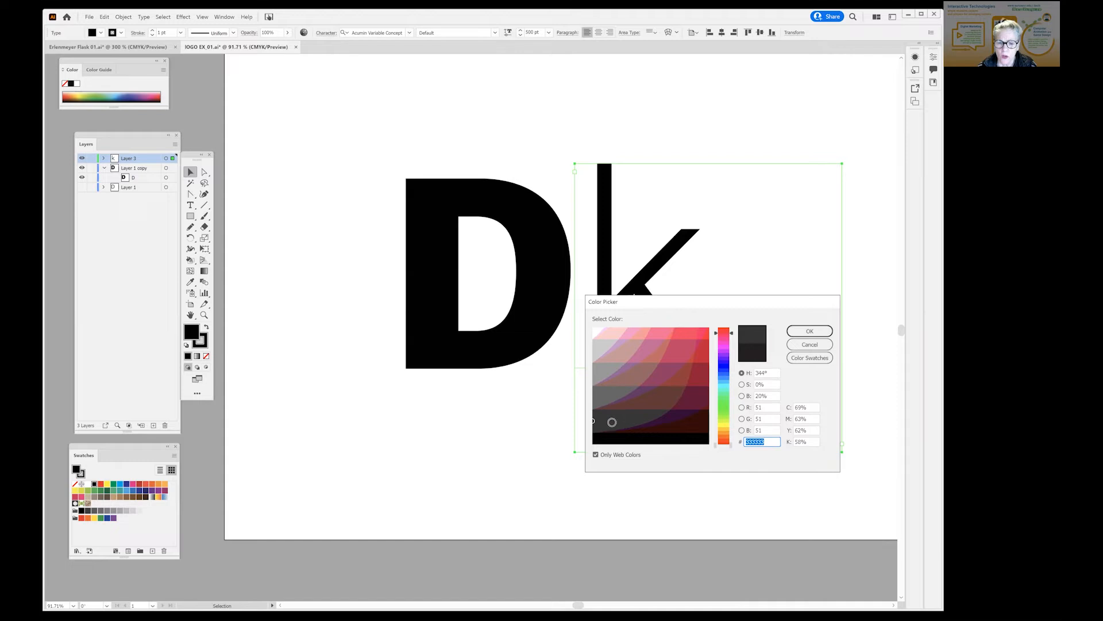
click(595, 455)
click(596, 455)
click(597, 331)
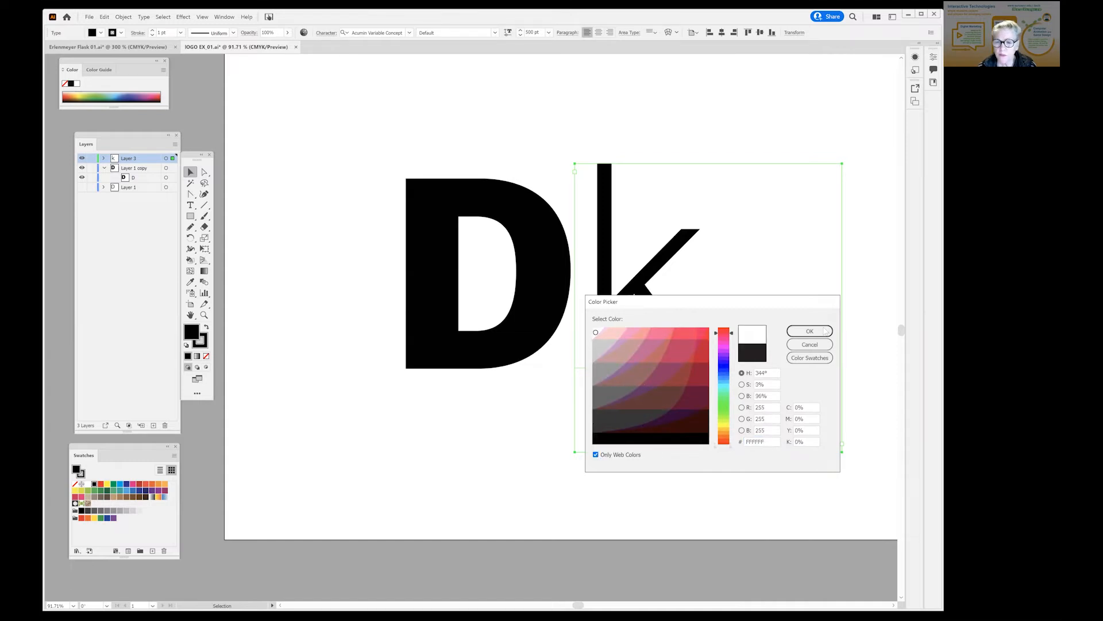
click(810, 331)
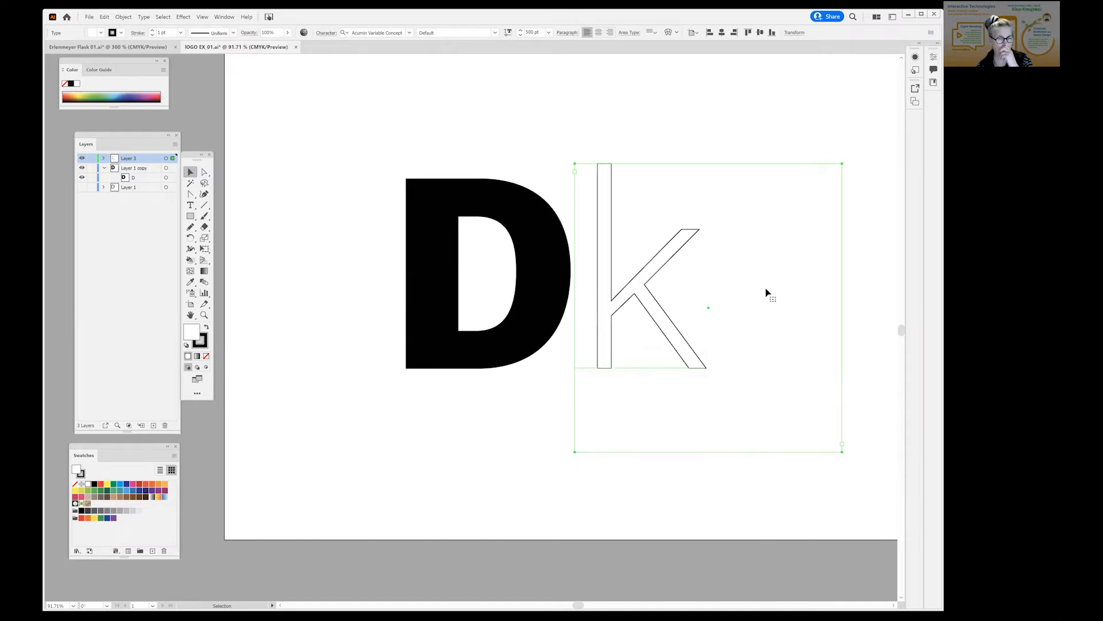
- Try the white-filled k on top of the D's stem, and return it to a place beside the D
click(459, 115)
click(603, 175)
drag(603, 184, 438, 203)
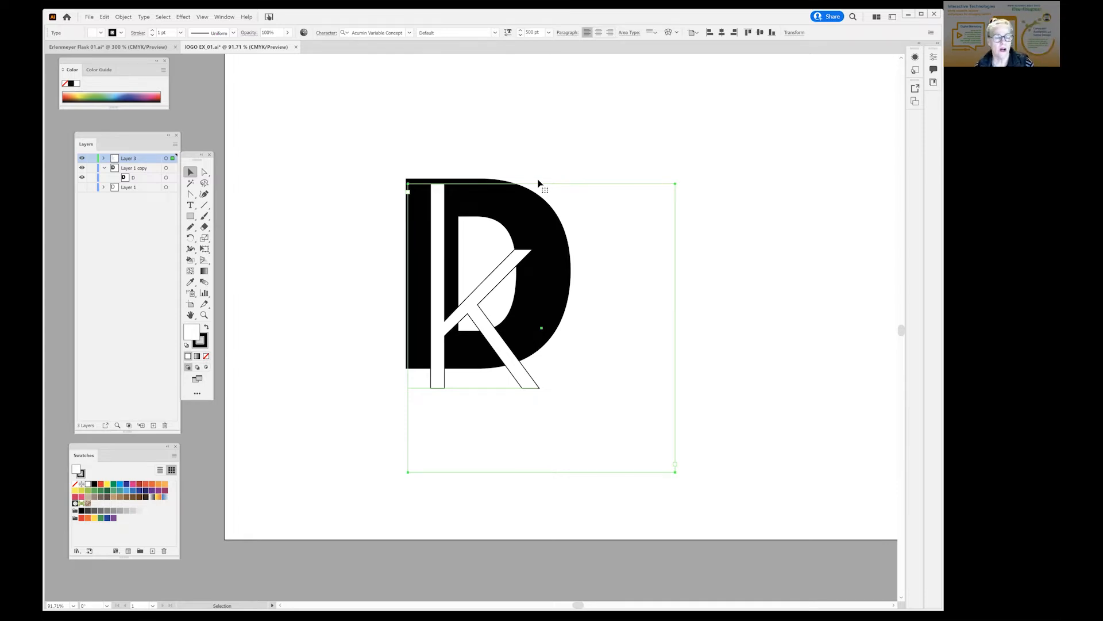
drag(512, 267, 674, 236)
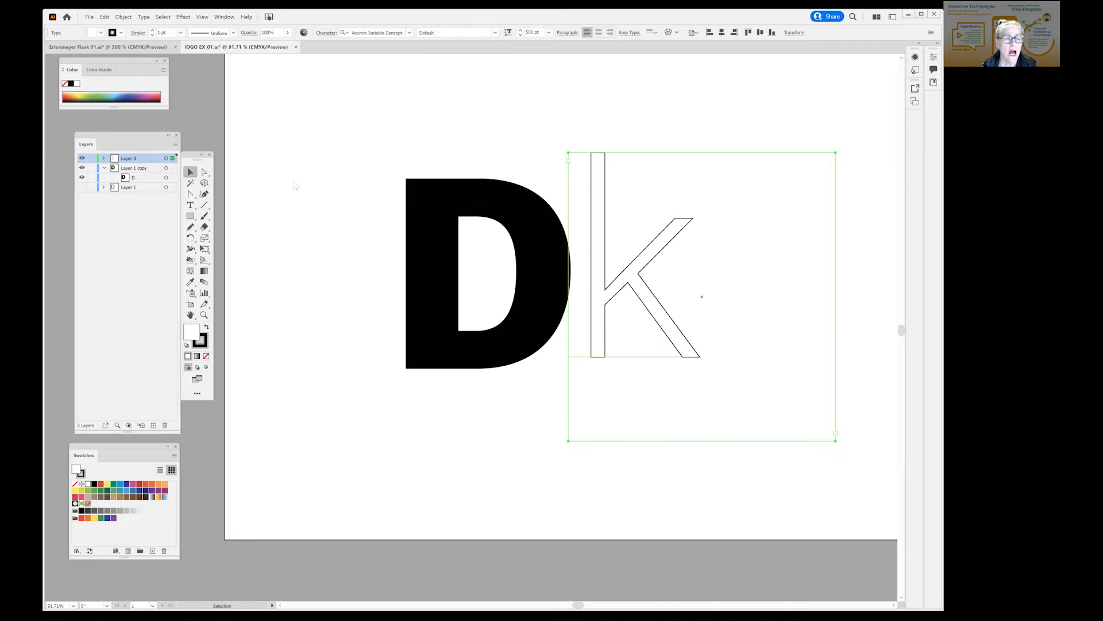
- Duplicate Layer 3, place the duplicate beneath Layer 1 and hide it
drag(139, 136, 301, 157)
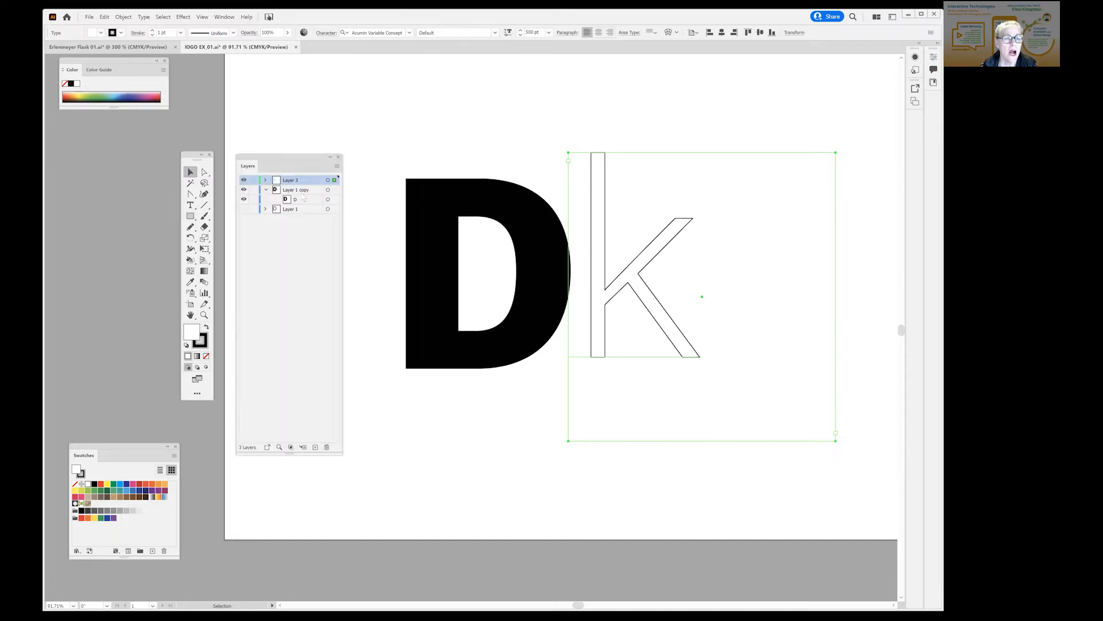
click(265, 190)
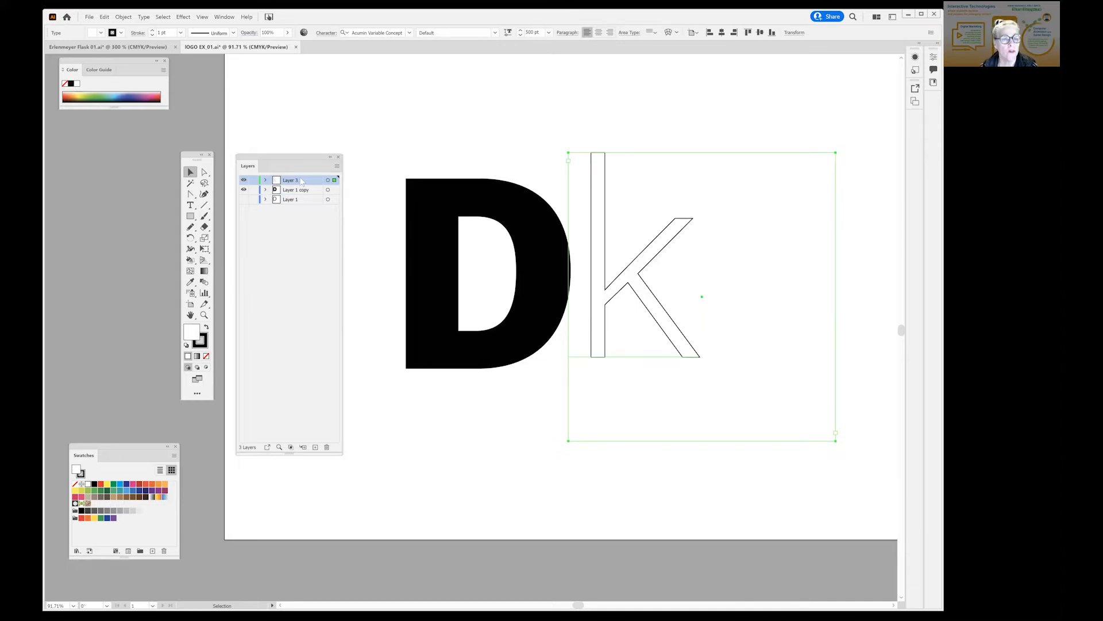
click(337, 168)
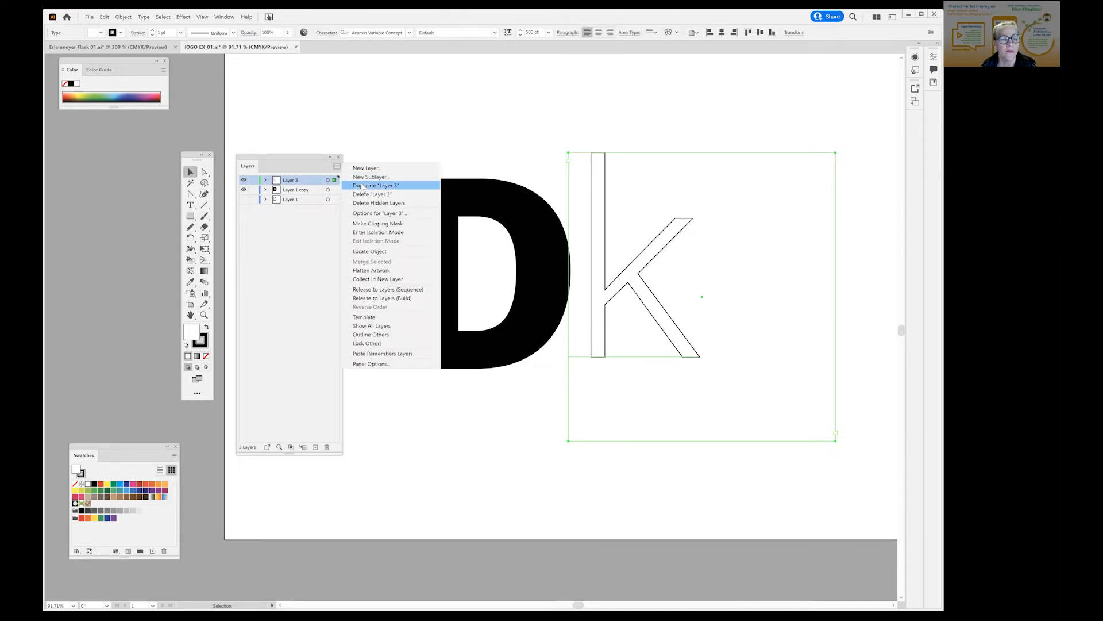
click(362, 184)
drag(304, 180, 257, 222)
click(243, 209)
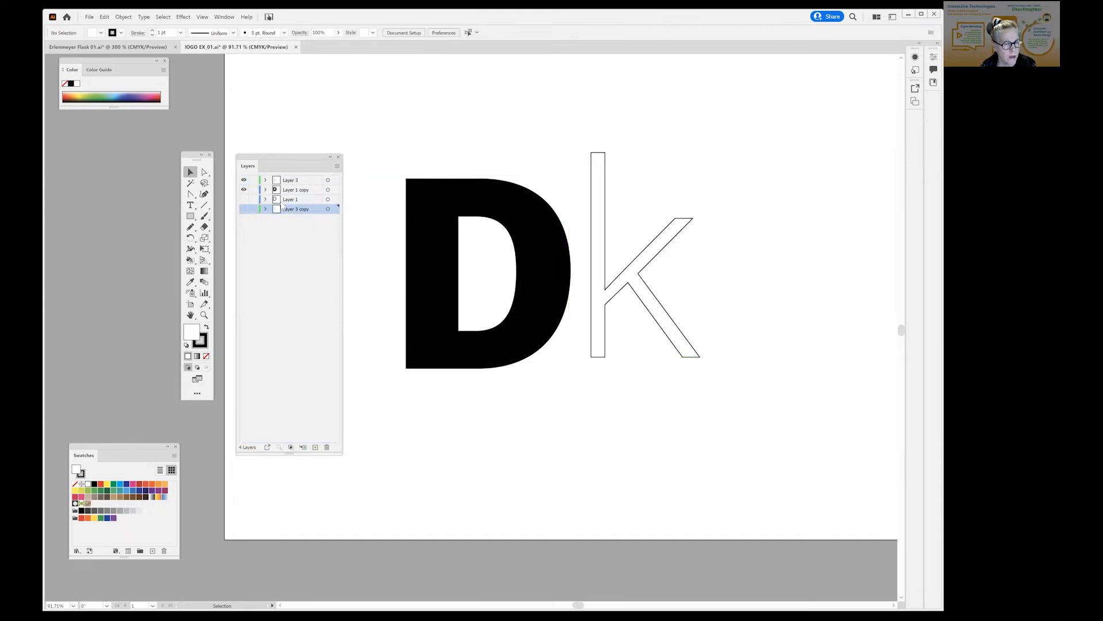
- Duplicate Layer 3 and Layer 1 copy together and hide the two original layers
click(308, 182)
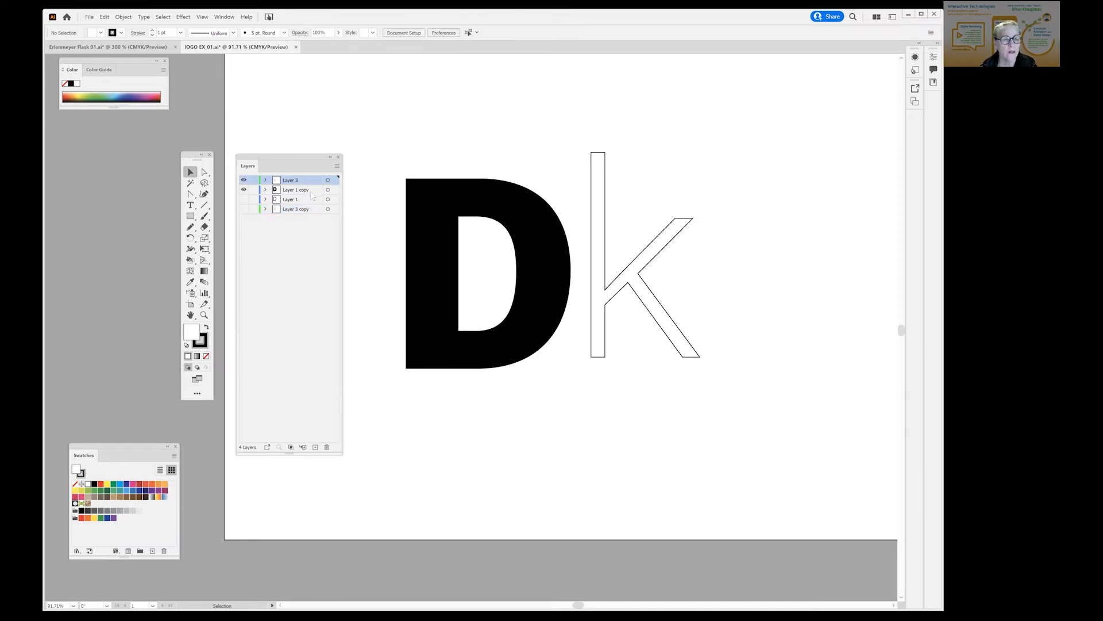
shift+click(311, 191)
click(338, 167)
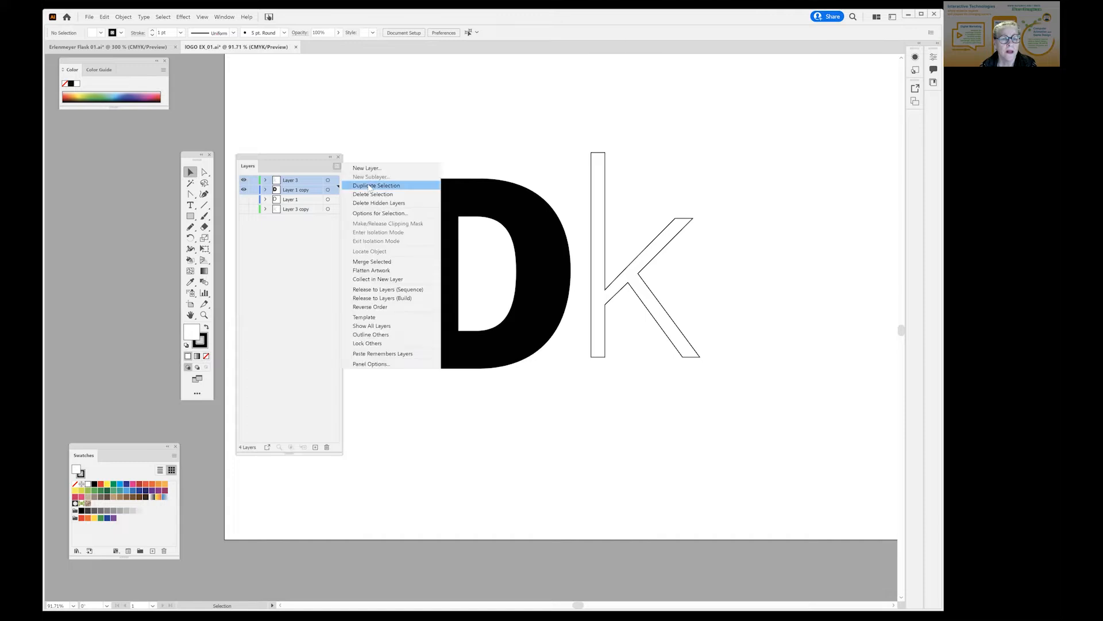
click(368, 183)
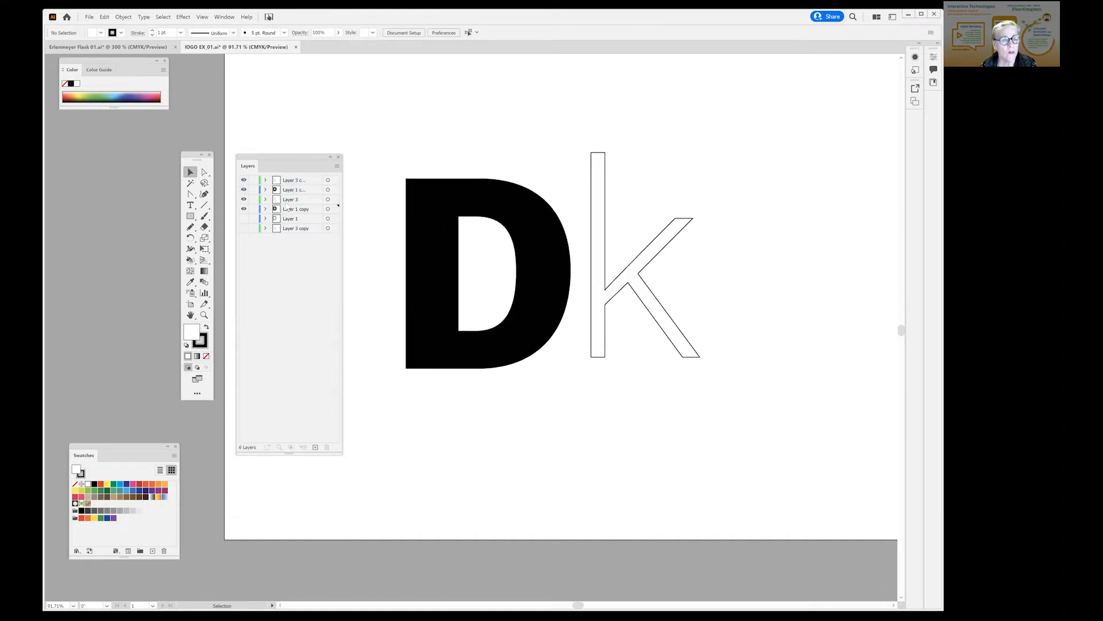
drag(243, 200, 244, 210)
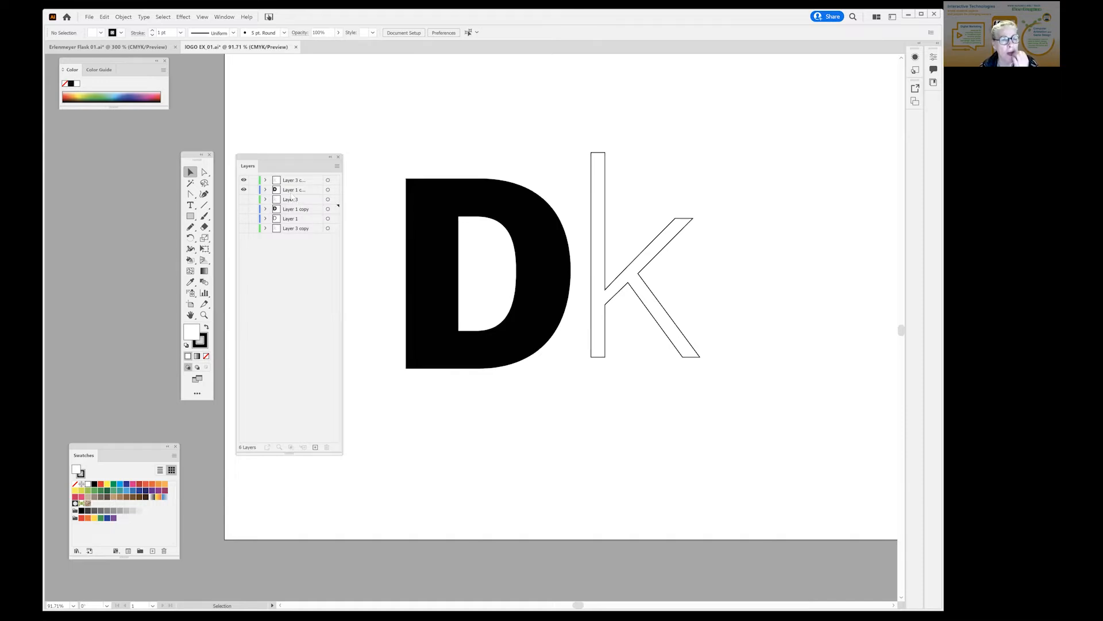
- Move the k into the duplicate of Layer 1 copy that holds the D, and delete the emptied duplicate of Layer 3
click(334, 181)
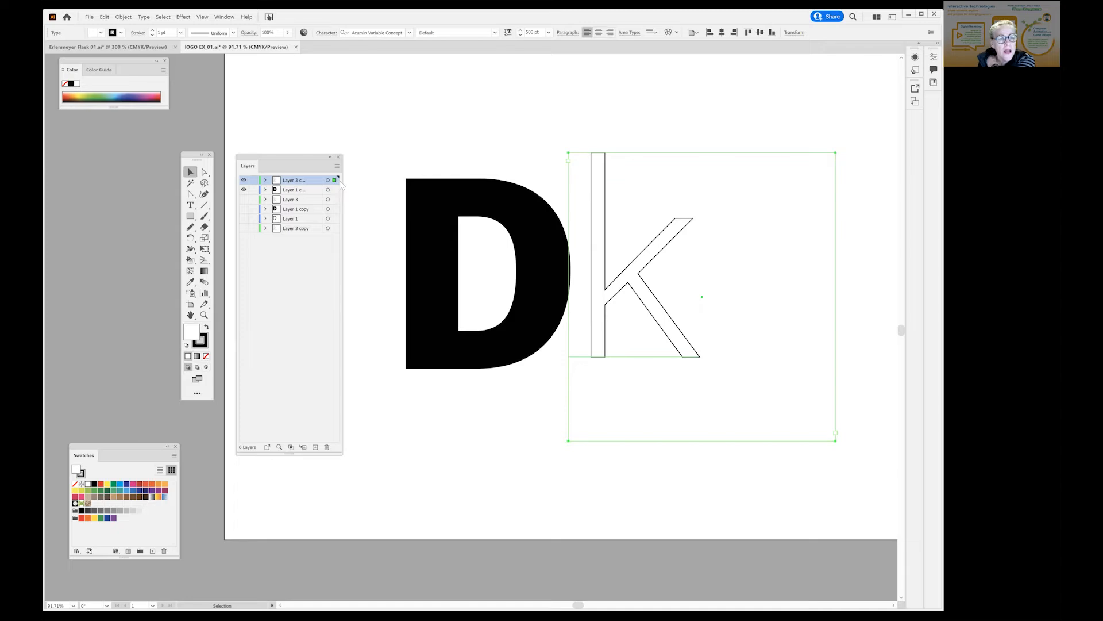
click(266, 190)
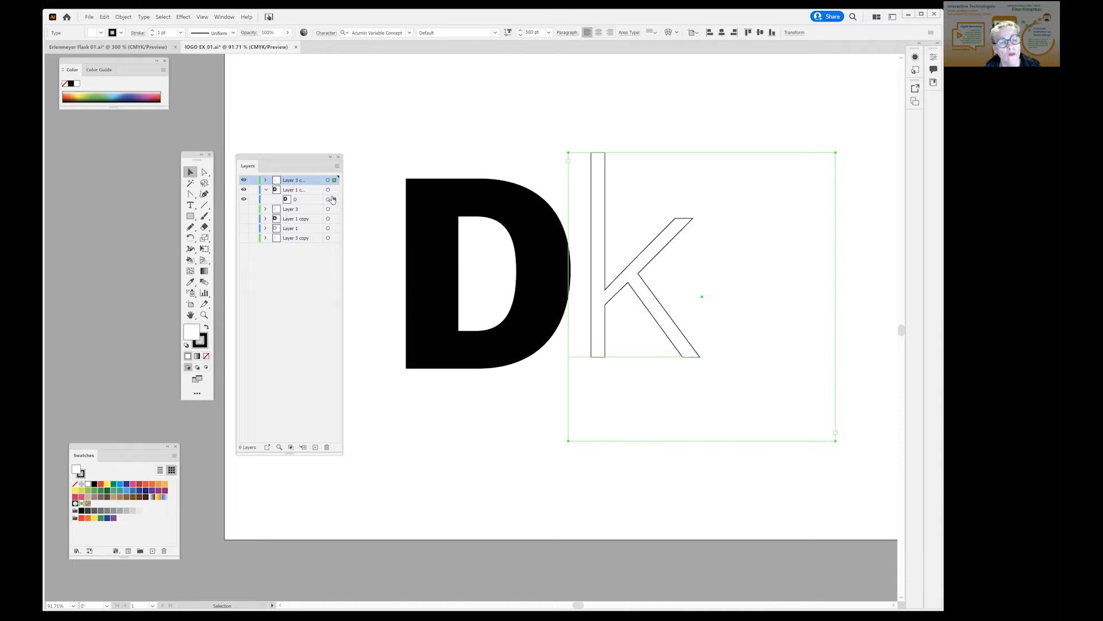
drag(335, 180, 334, 190)
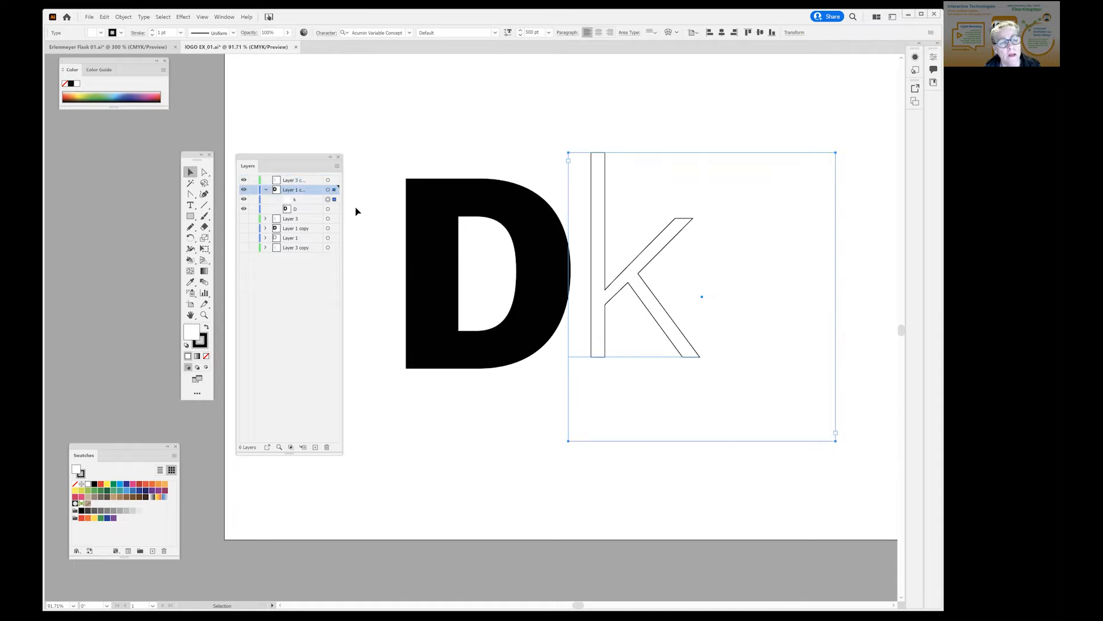
click(265, 189)
click(293, 180)
click(327, 447)
click(267, 181)
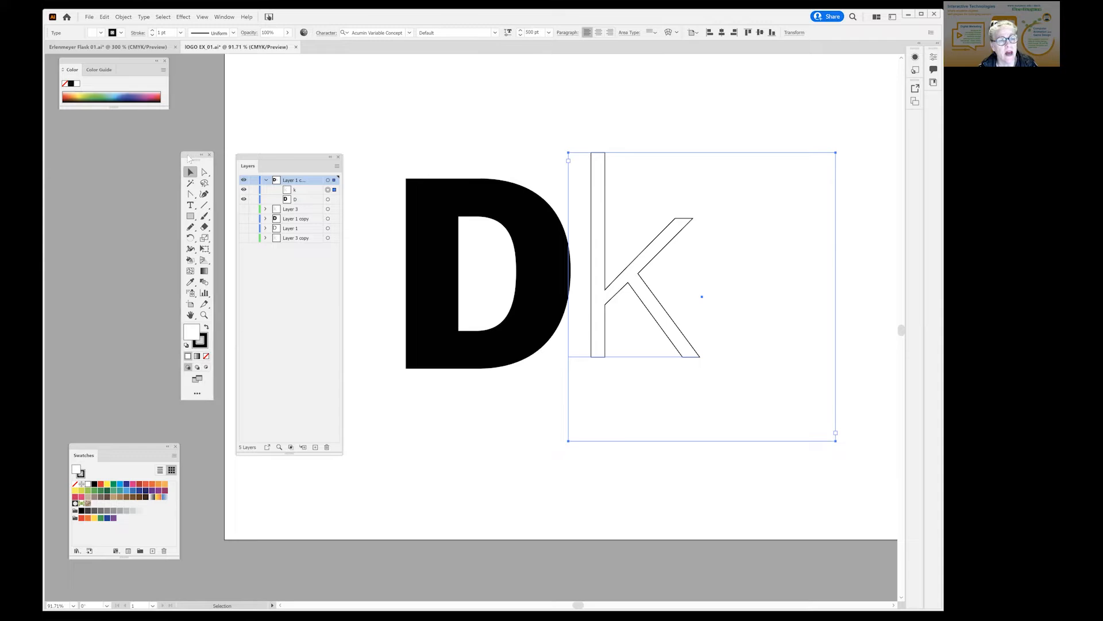
- Move the white k over the D's lower-left part and enlarge it proportionally to about 778 pt with Free Transform
drag(188, 155, 111, 146)
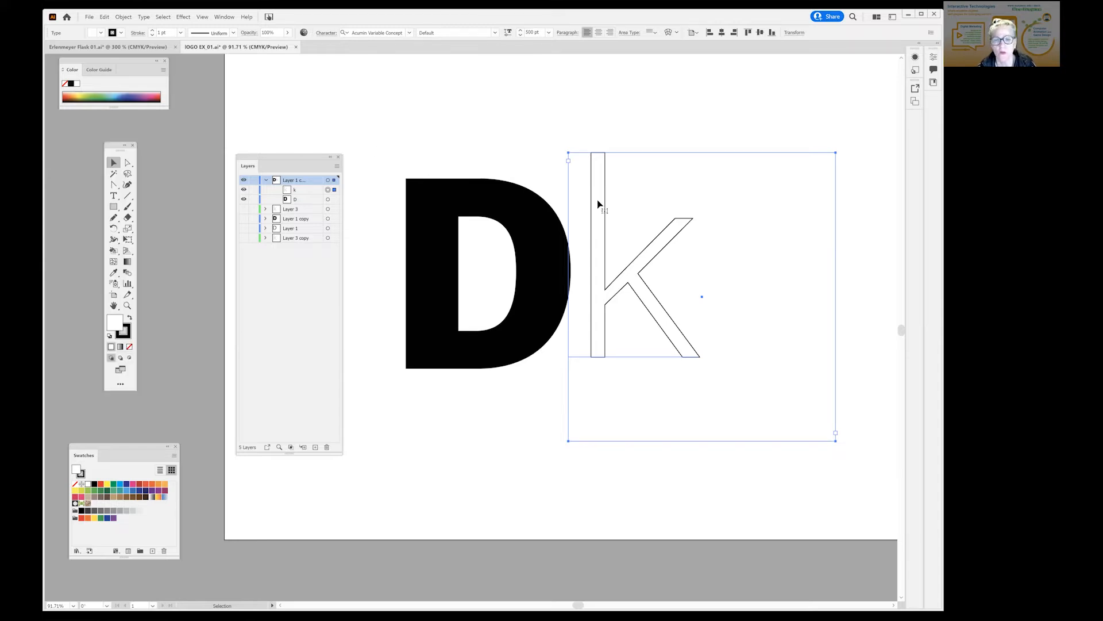
drag(598, 196, 415, 297)
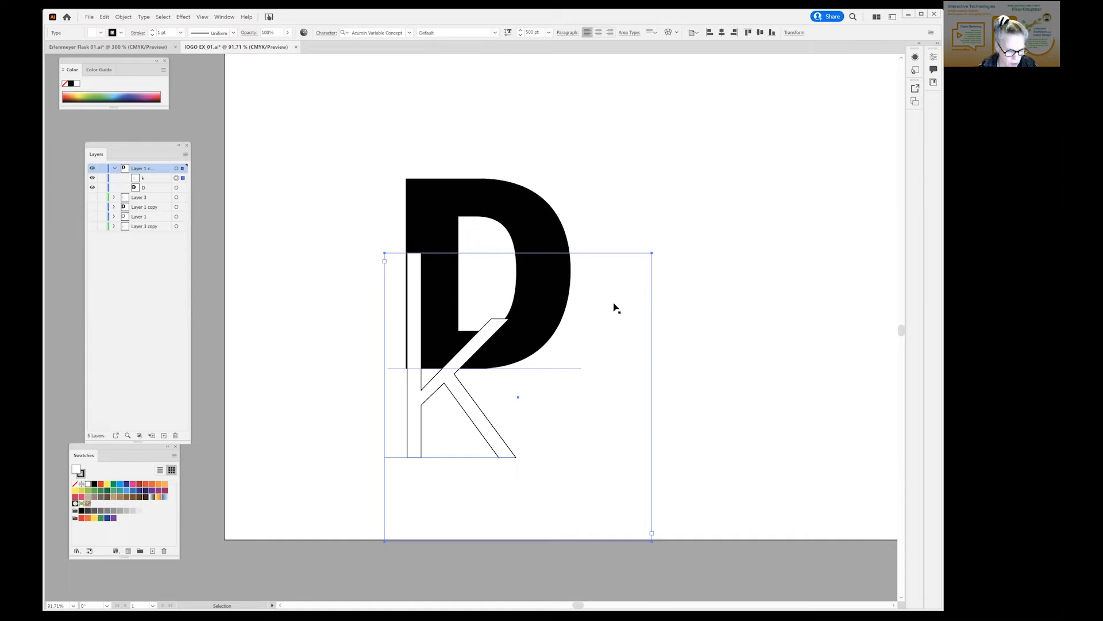
key(e)
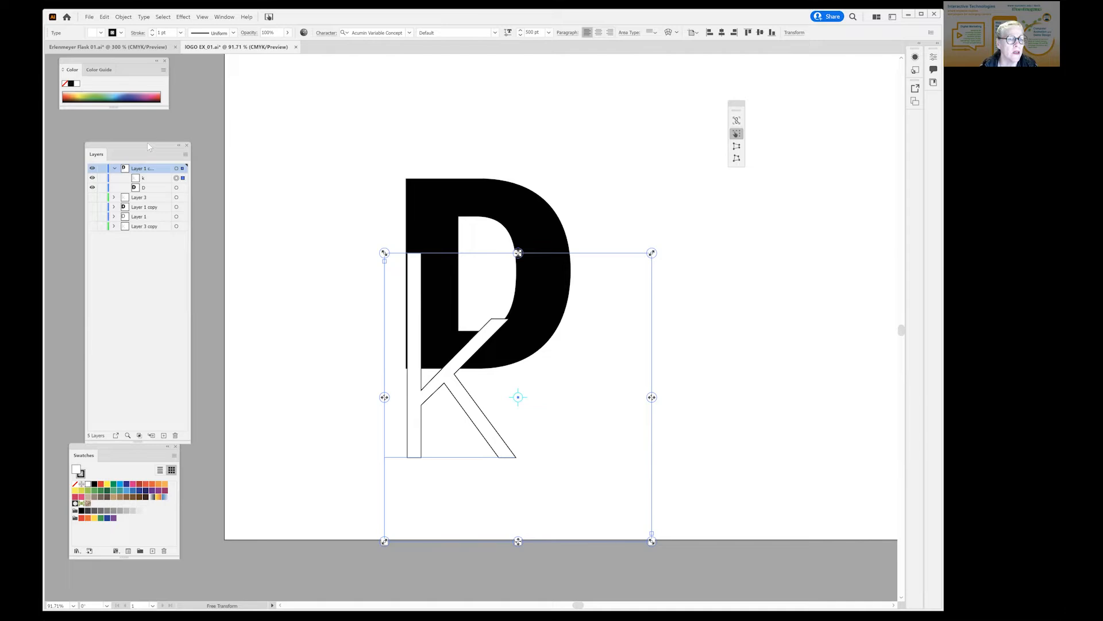
drag(148, 143, 216, 134)
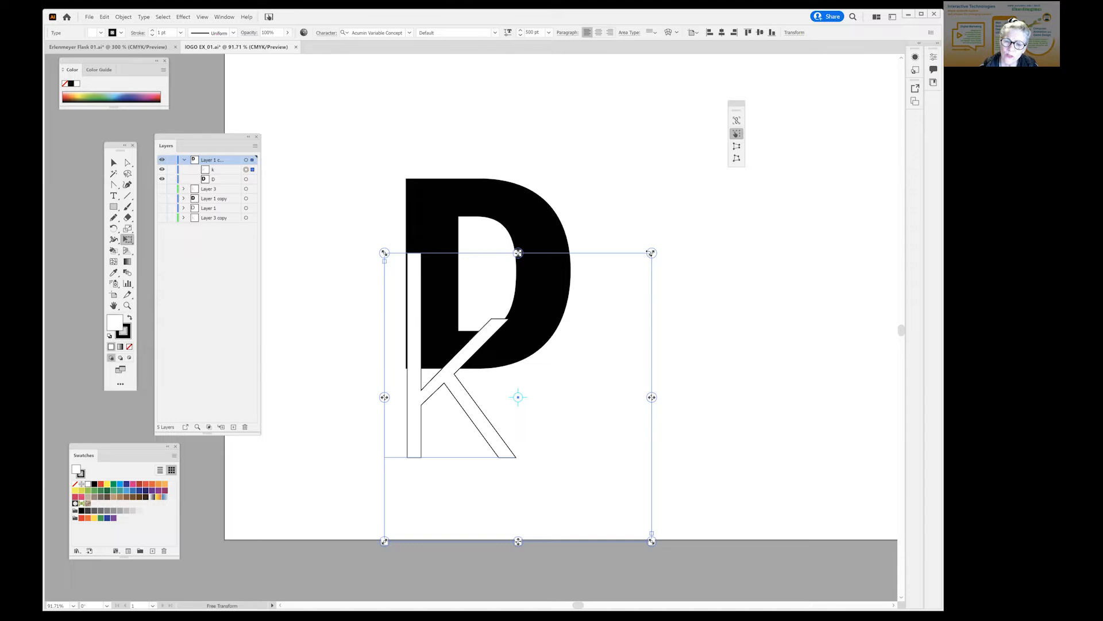
drag(651, 253, 821, 111)
- Place the enlarged k with its stem to the left of the D, and give it a black fill with no stroke
drag(546, 219, 546, 308)
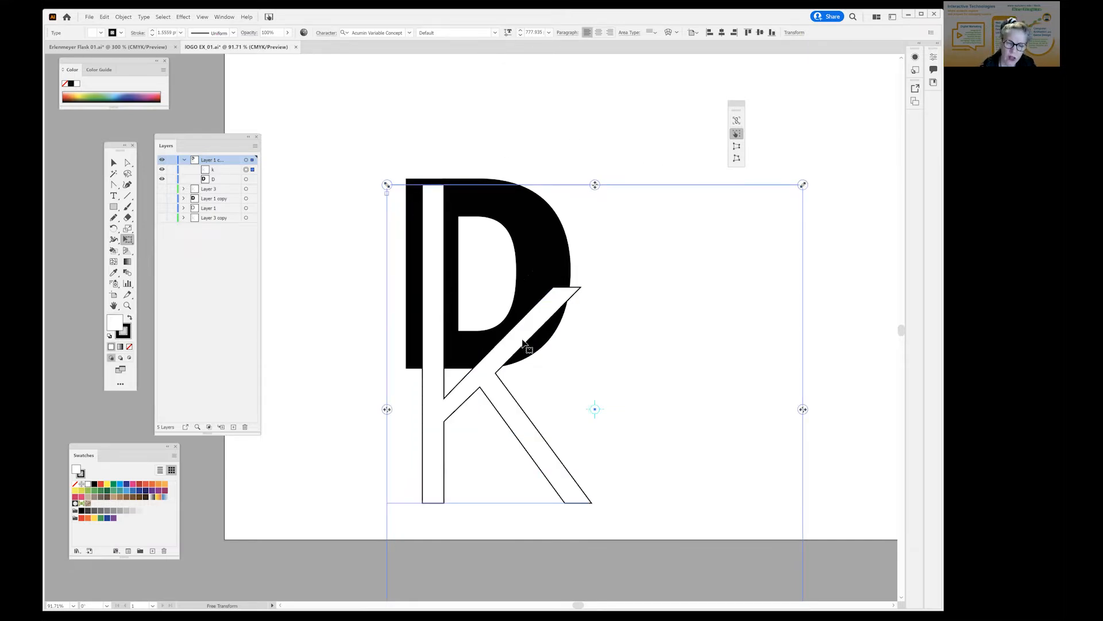
drag(524, 341, 435, 268)
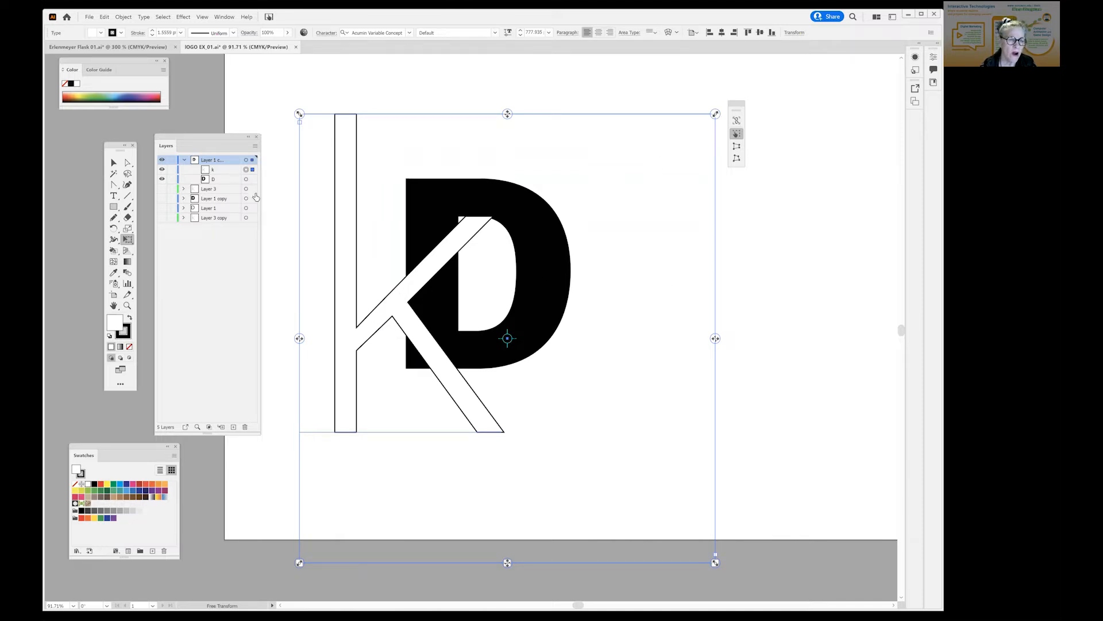
click(130, 318)
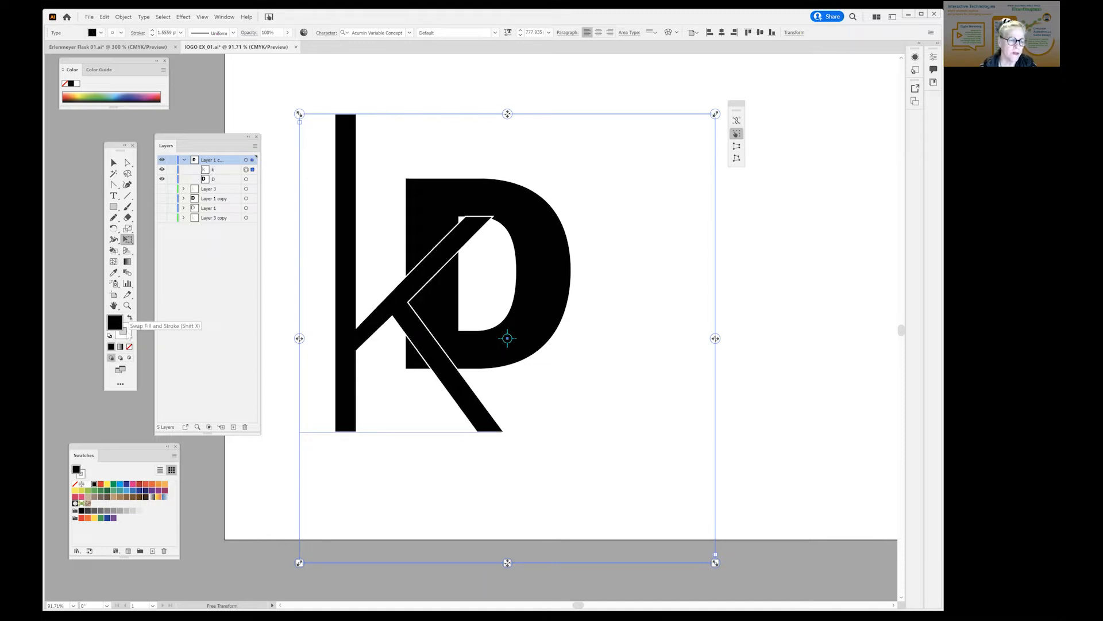
click(130, 346)
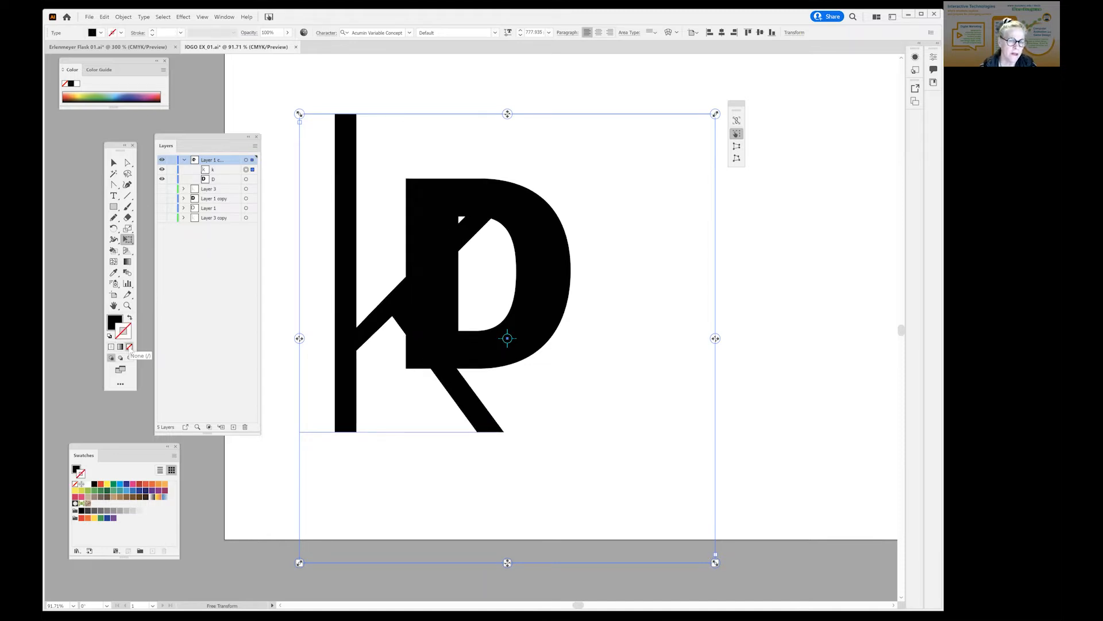
- Swap the k's fill and stroke to make it a black outline, and reposition it so its stem overlaps the D's stem
drag(343, 220, 392, 263)
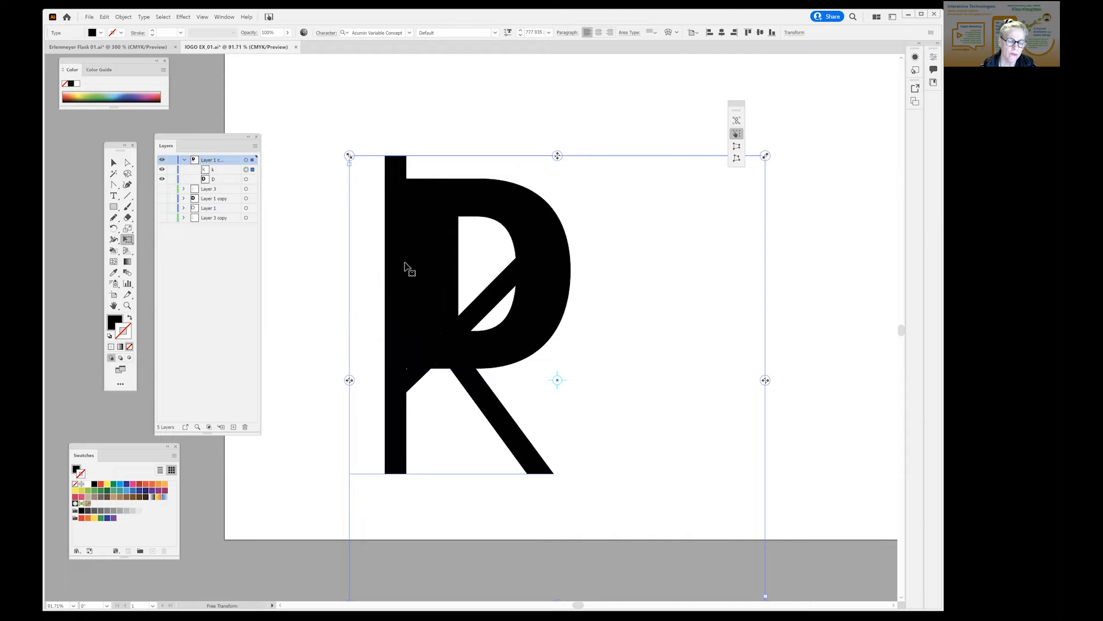
drag(499, 287, 480, 182)
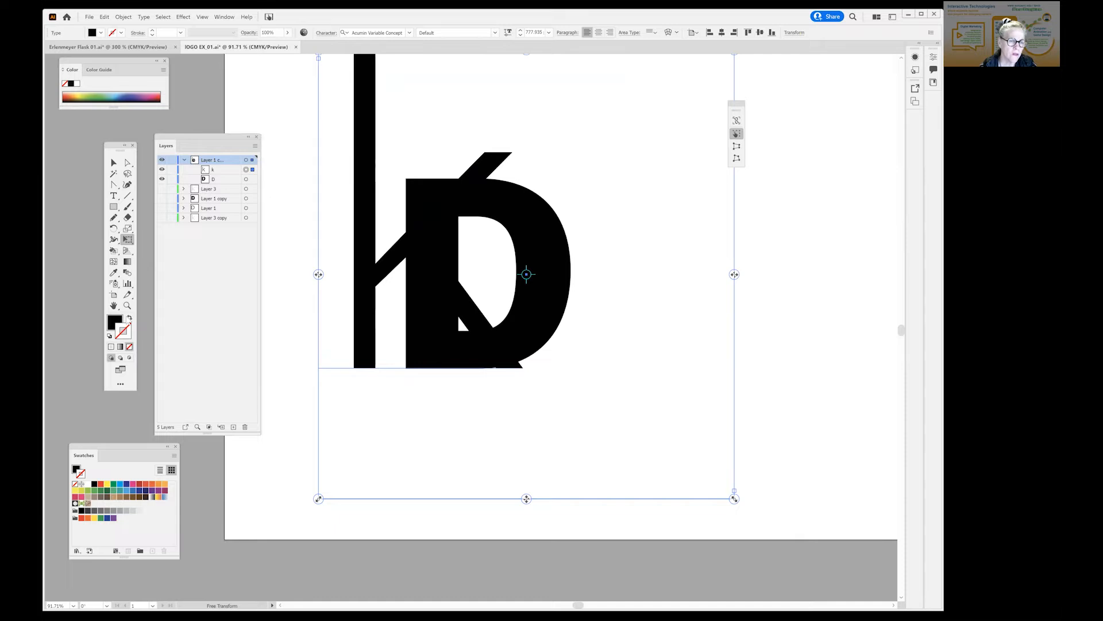
click(130, 318)
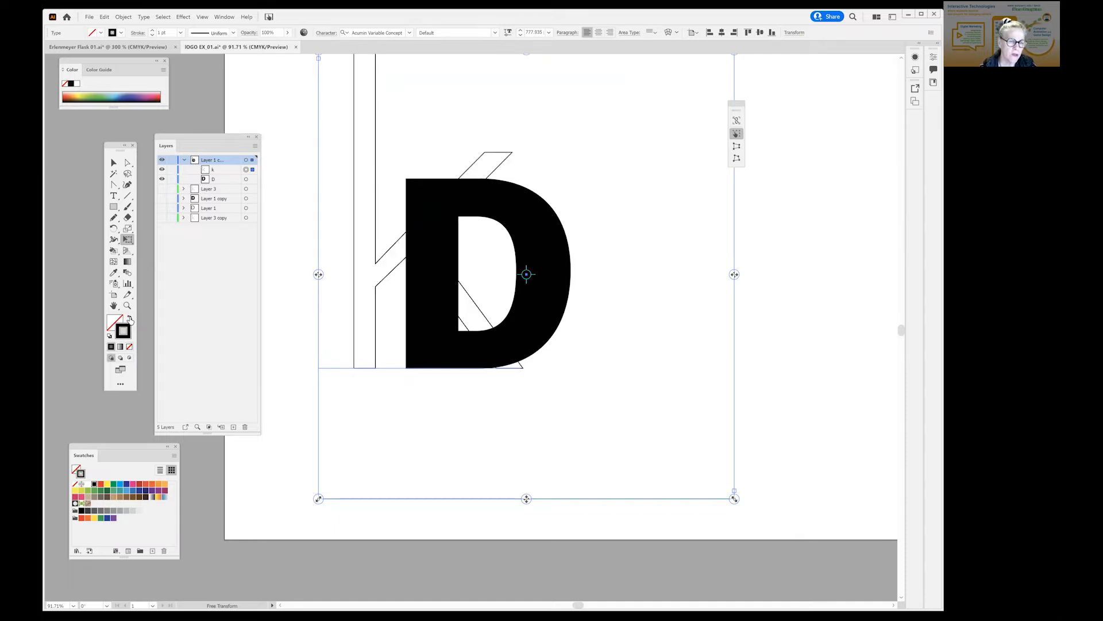
drag(369, 126, 452, 227)
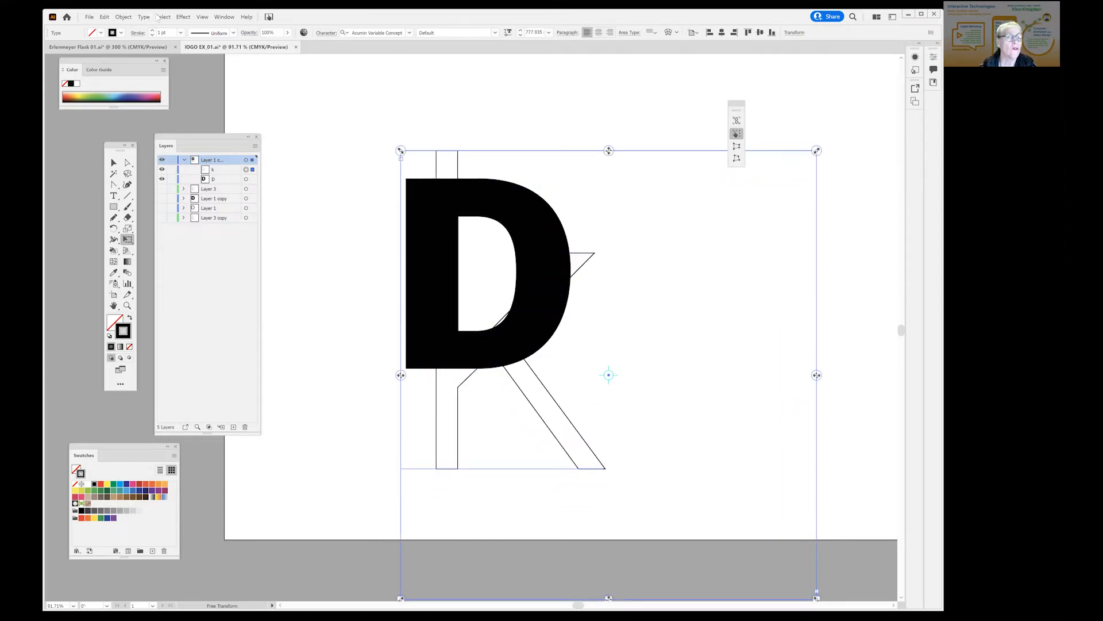
click(123, 18)
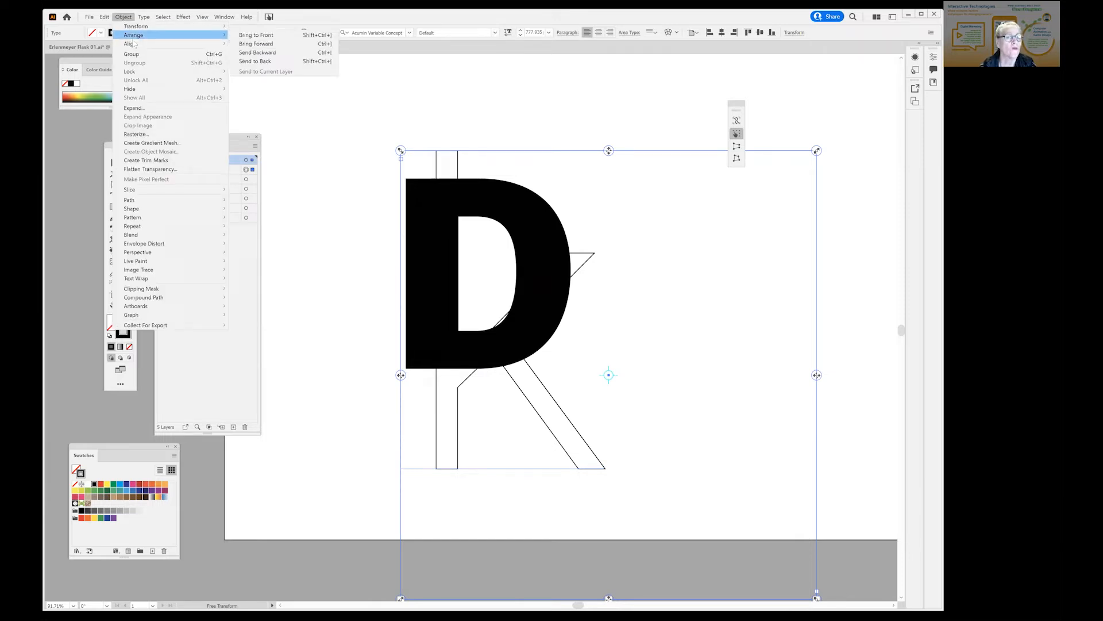
click(461, 97)
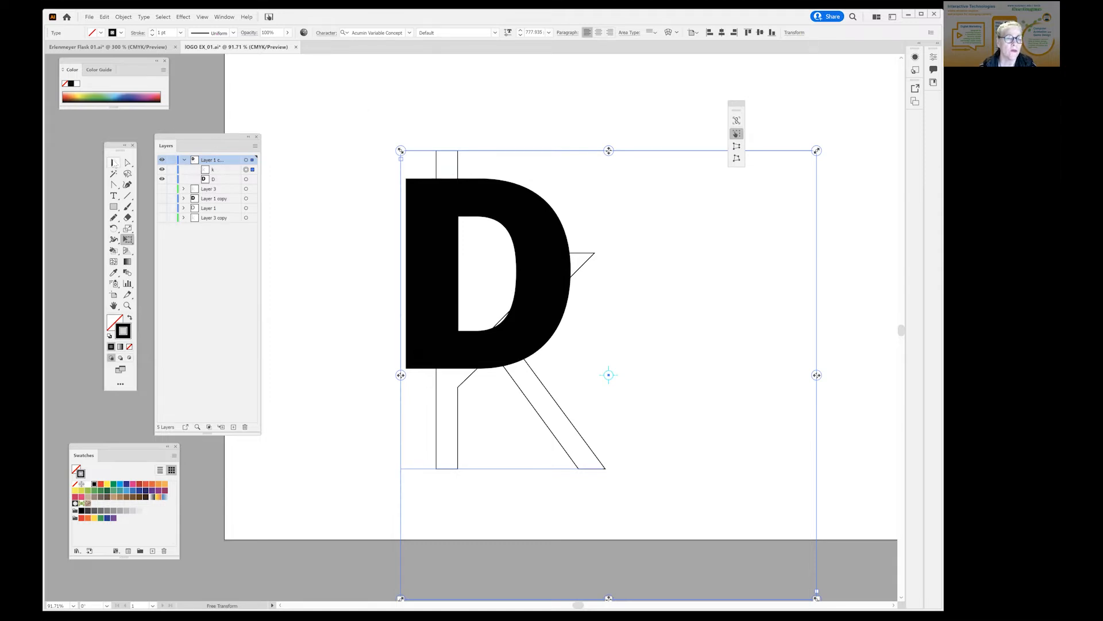
- Move the outlined k so its stem stands just left of the D, and fill it with solid black
click(113, 163)
drag(600, 186, 514, 157)
click(117, 324)
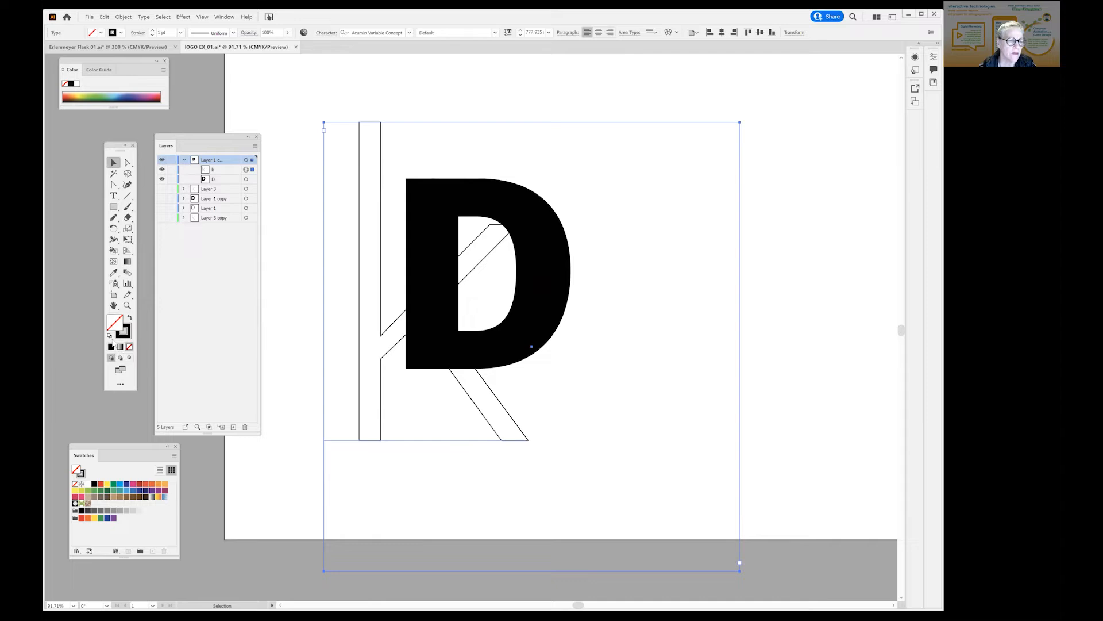
click(111, 346)
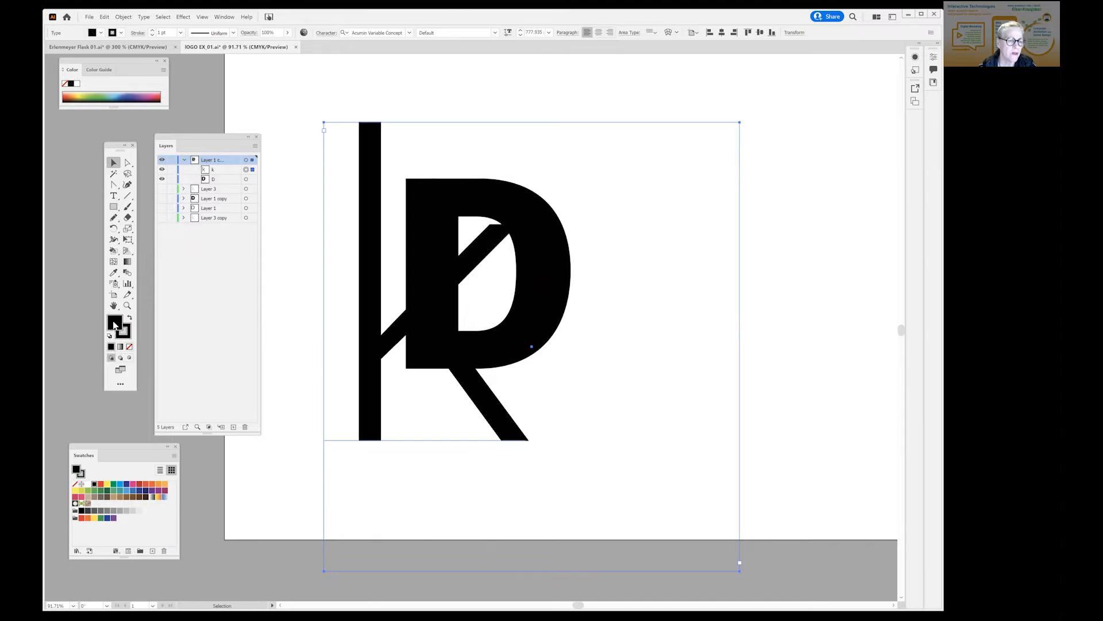
- Fill the k with white, keeping its black outline, and move it down so its stem lines up with the D stem's inner edge
double_click(114, 324)
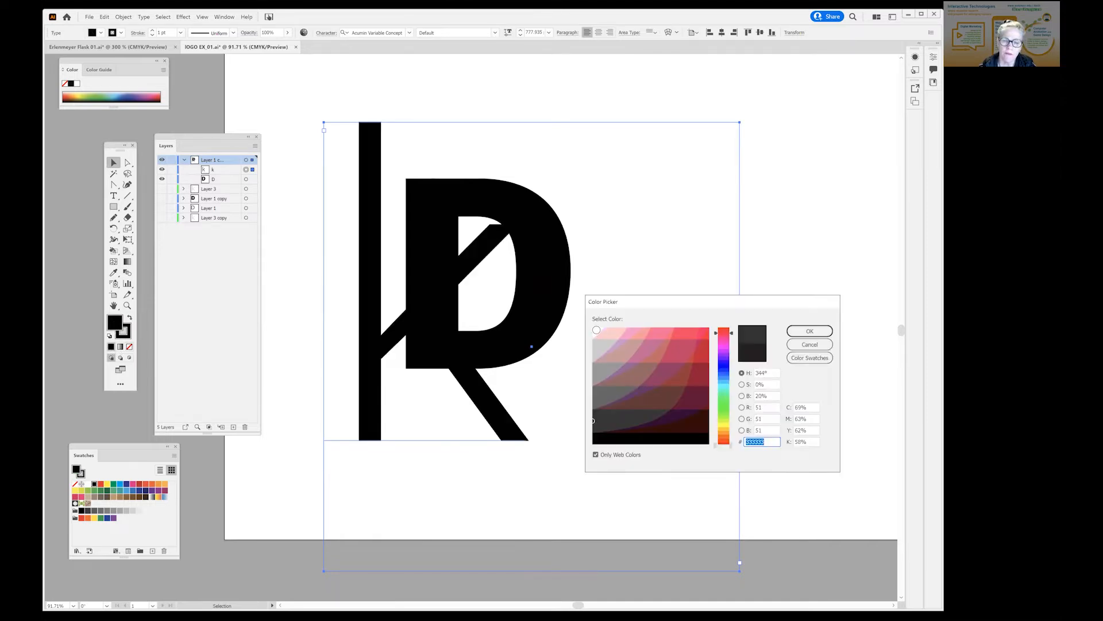
click(595, 329)
click(809, 331)
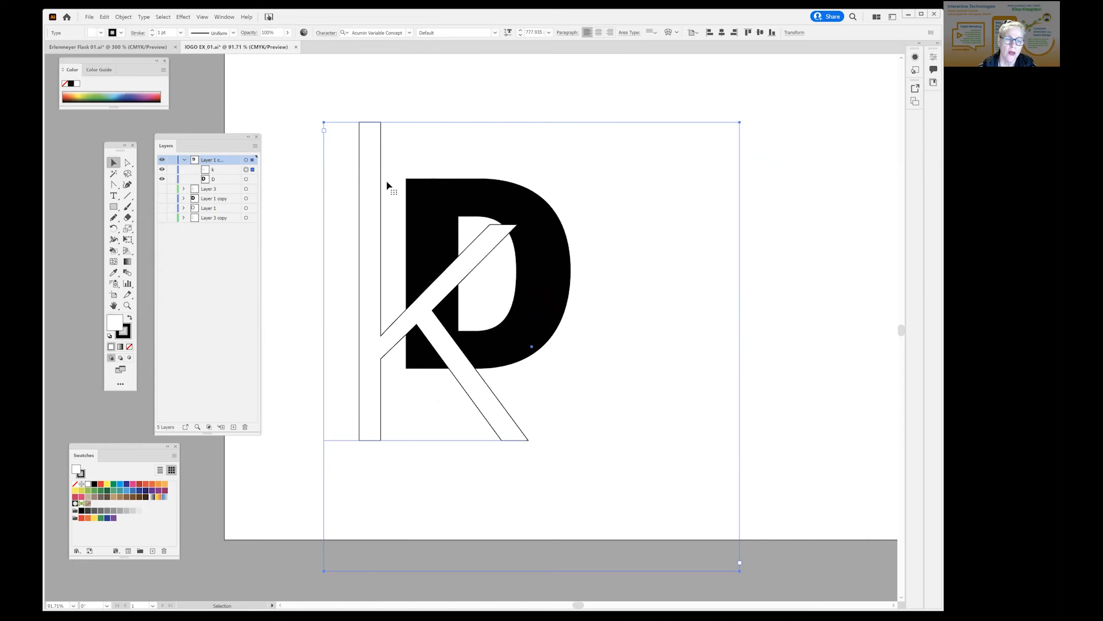
drag(374, 175, 453, 269)
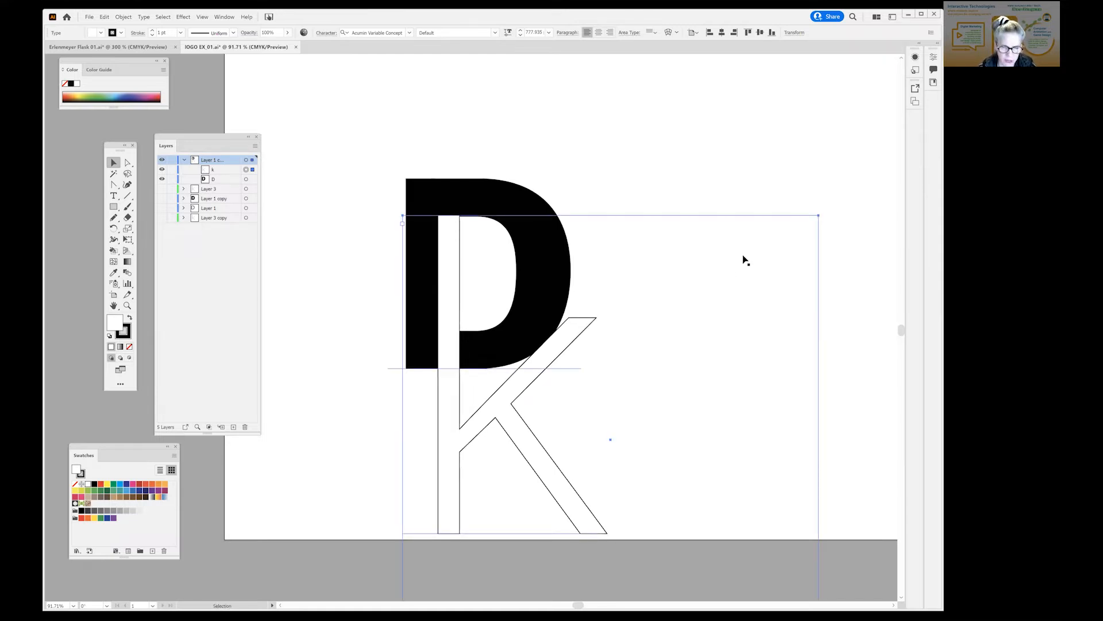
- Shrink the k proportionally to about 551 pt with Free Transform and place its top level with the top of the D
key(e)
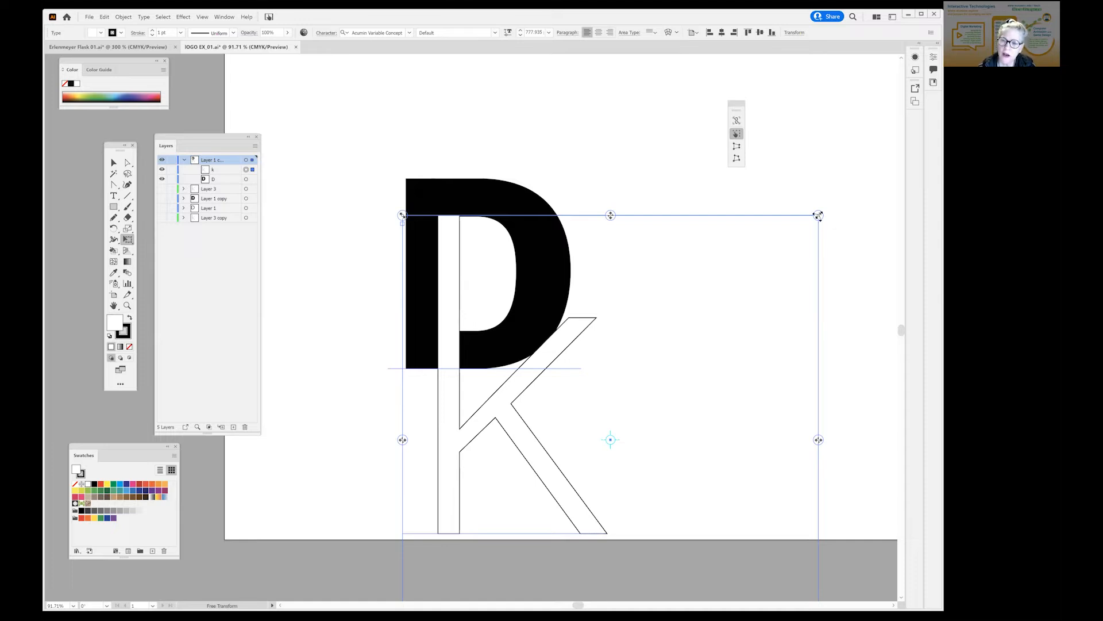
drag(819, 215, 751, 287)
drag(554, 381, 552, 319)
drag(761, 215, 707, 273)
drag(537, 352, 540, 298)
drag(541, 296, 540, 296)
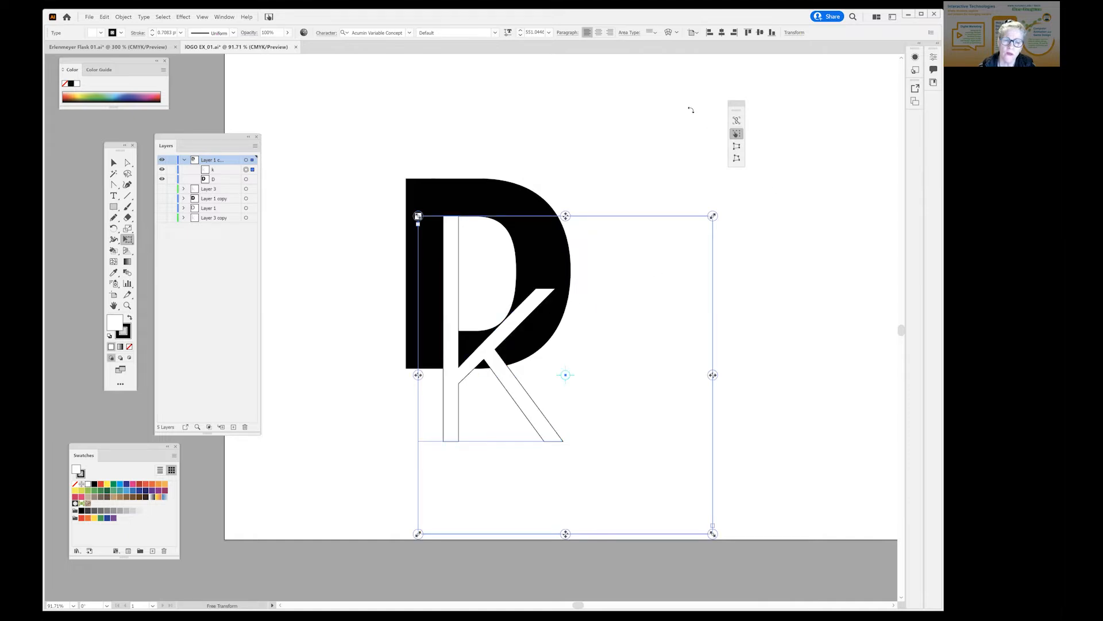
drag(530, 312, 527, 274)
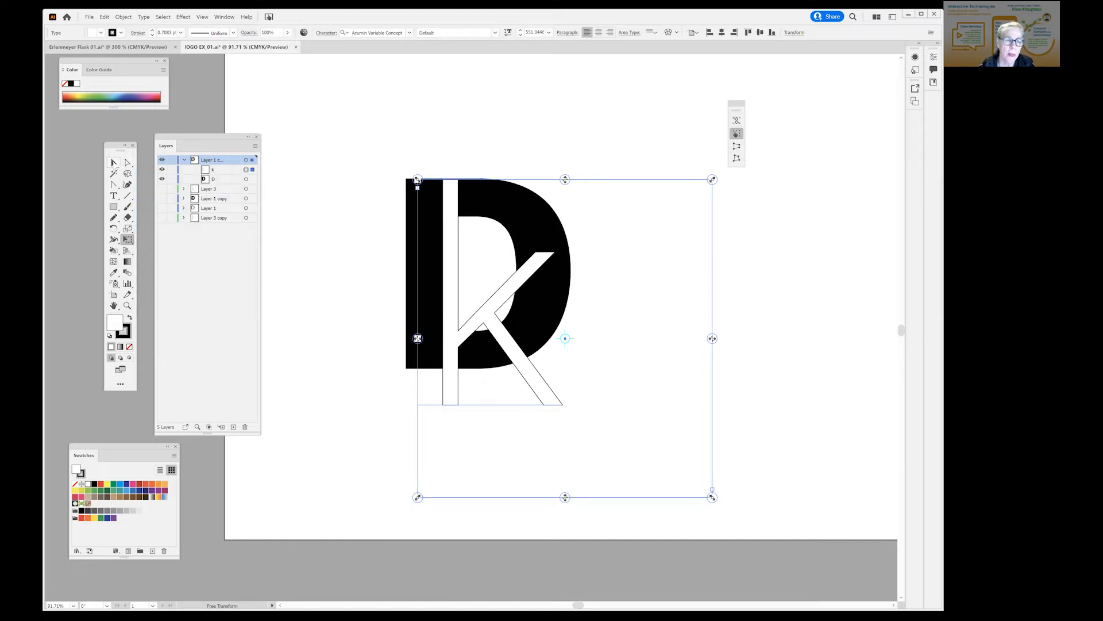
- Convert both the k and the D from live type to outlines
click(114, 164)
click(390, 117)
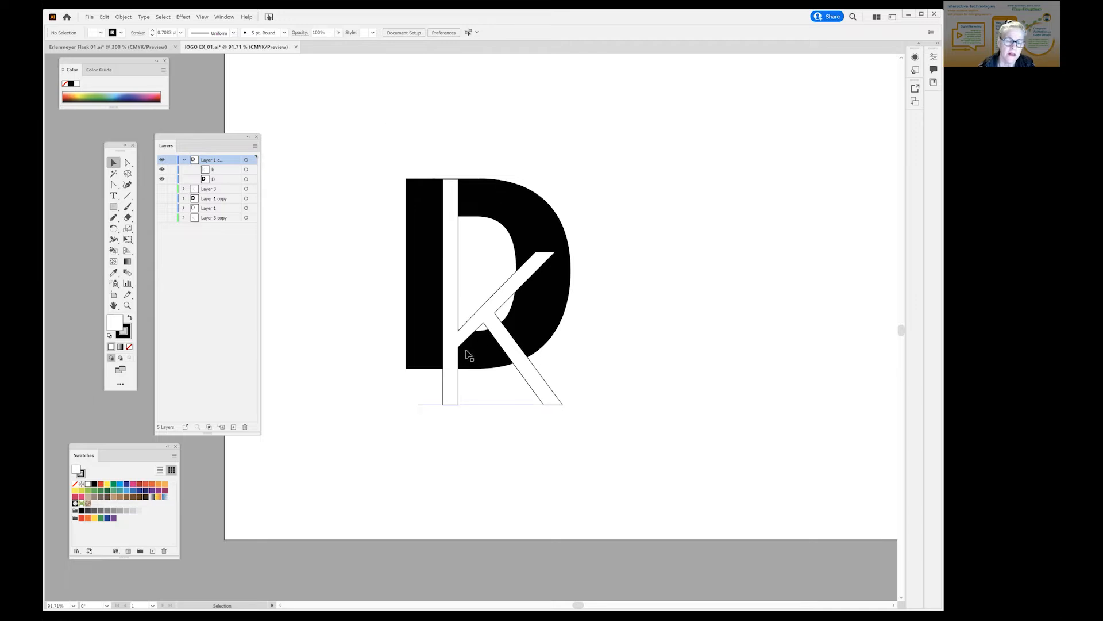
click(500, 442)
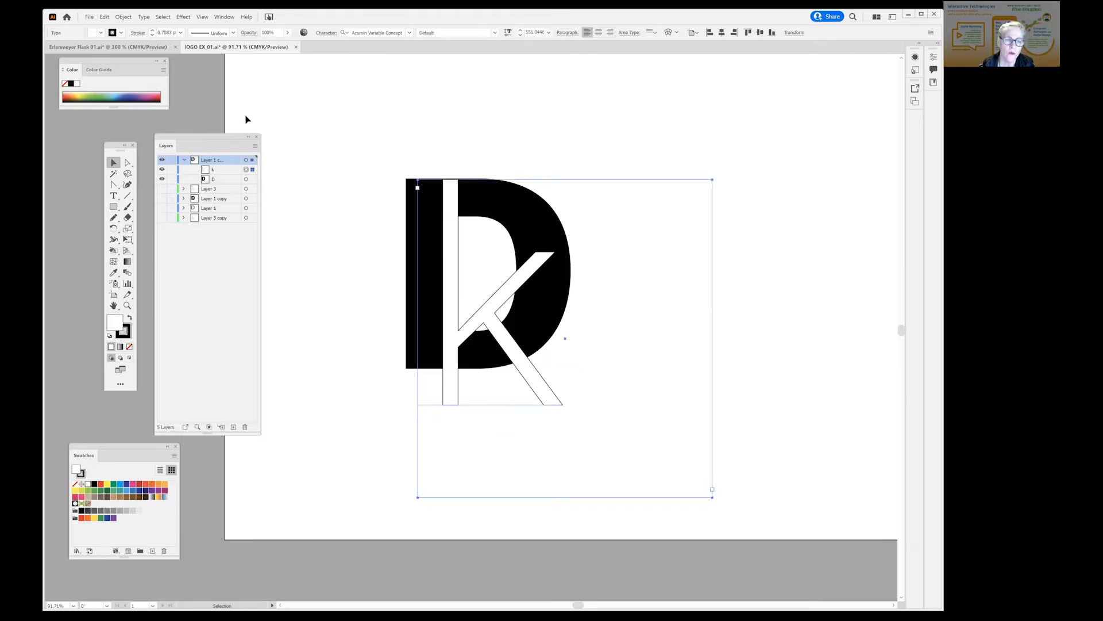
click(143, 17)
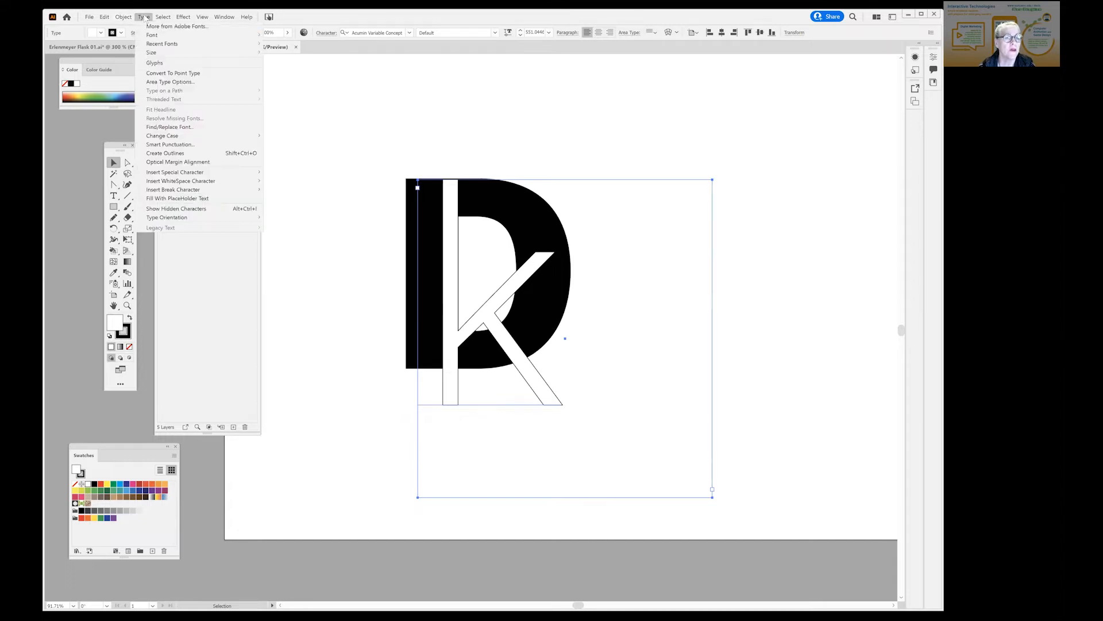
click(186, 154)
click(524, 189)
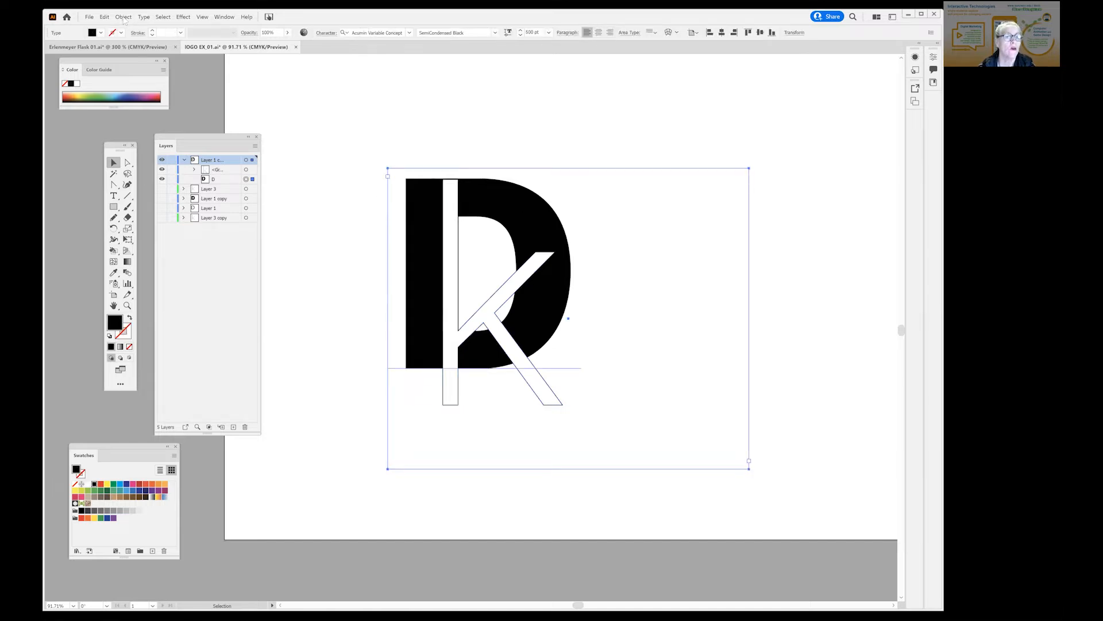
click(144, 17)
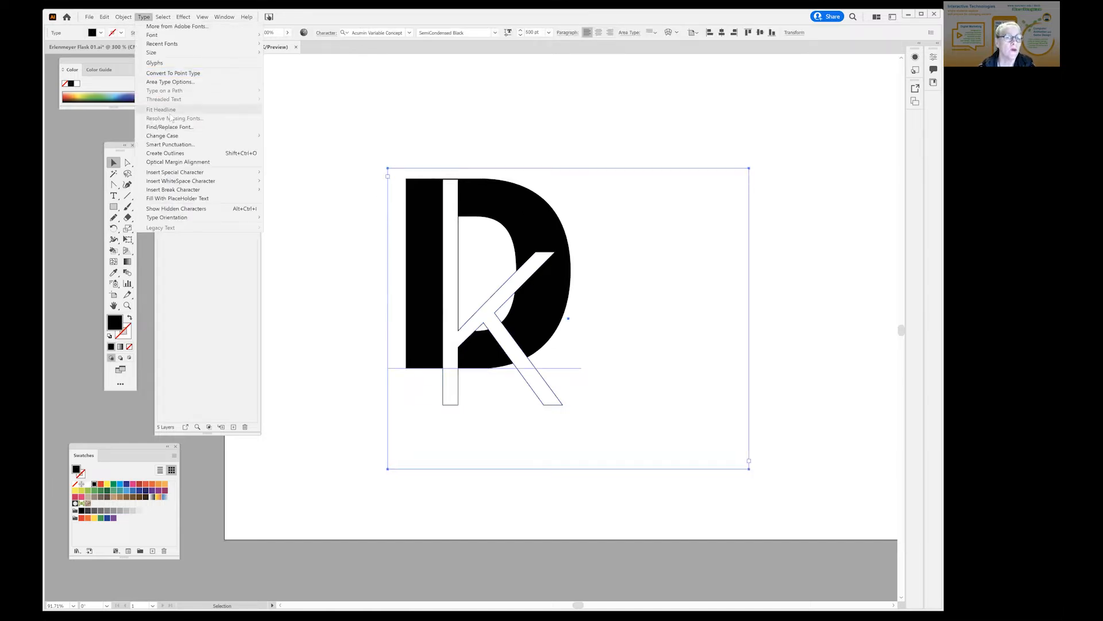
click(163, 154)
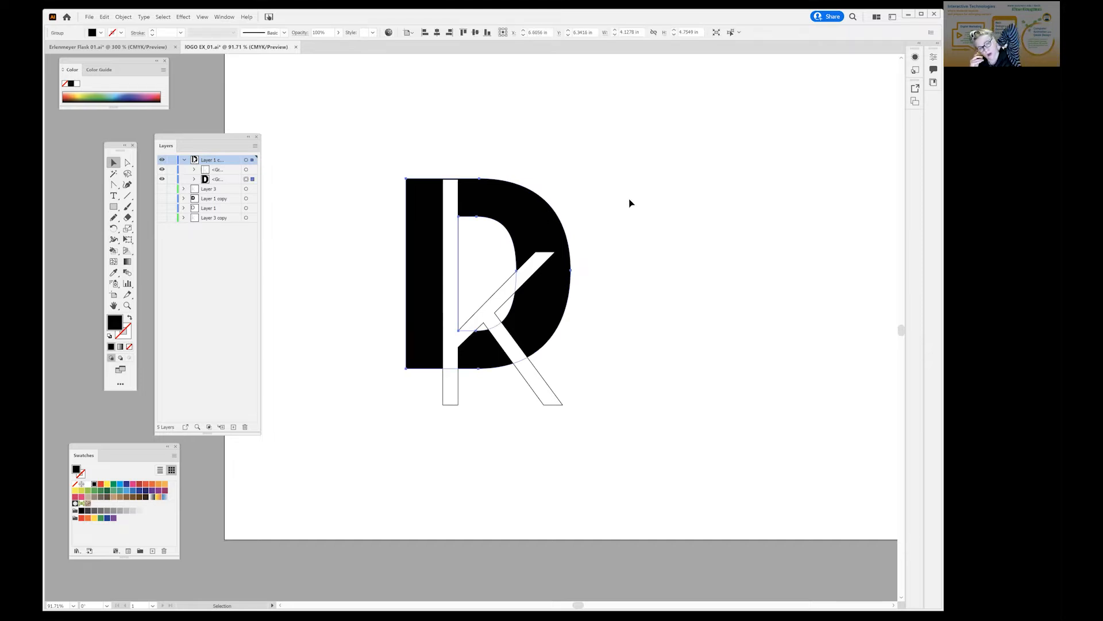
click(515, 137)
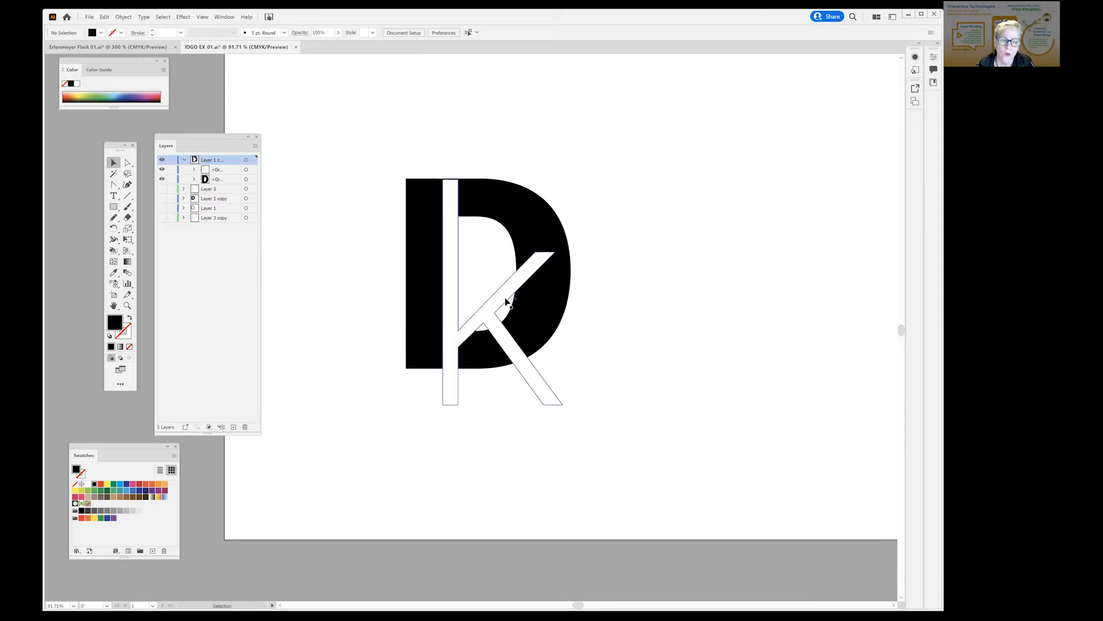
- Raise the white k until its foot rests on the D's base, nudge it slightly left and up, and save the document
drag(505, 301, 509, 264)
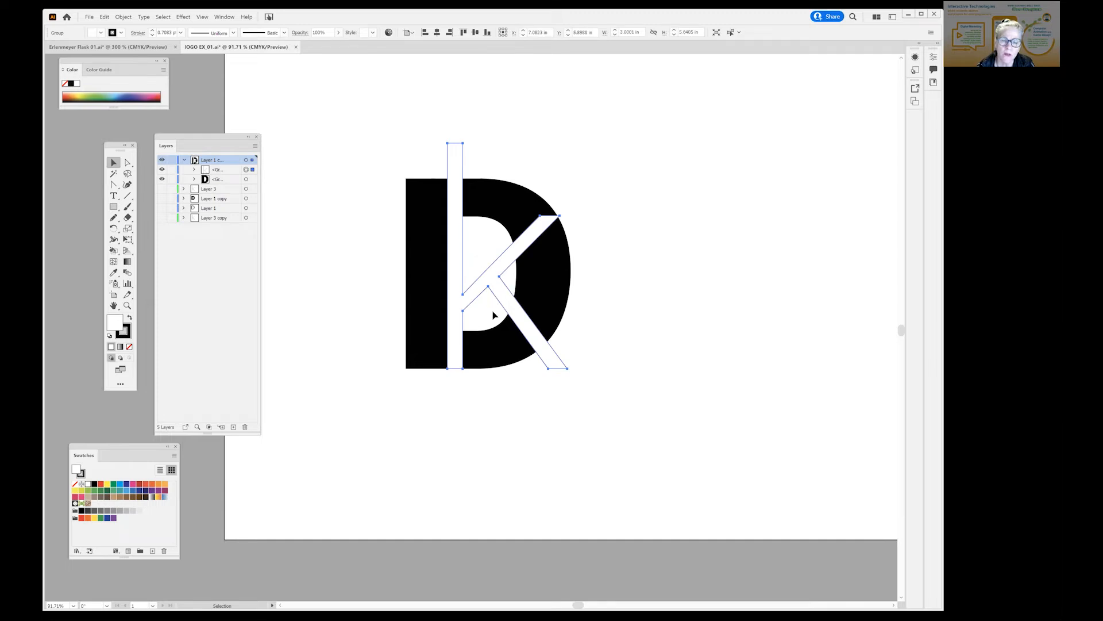
click(557, 137)
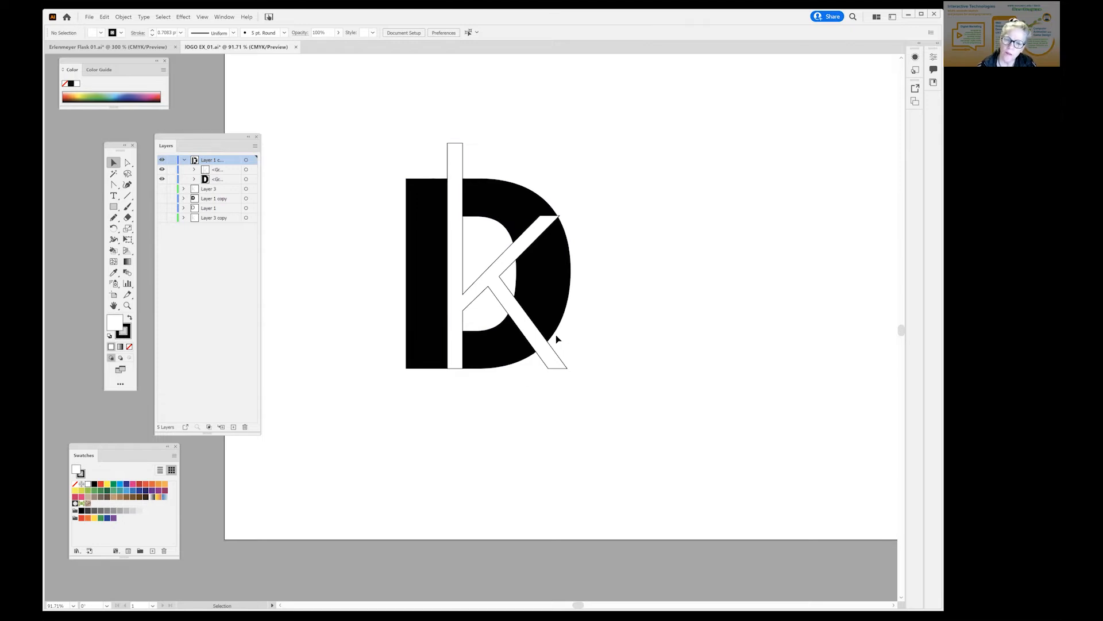
click(458, 296)
key(Left)
key(Left)
key(Left)
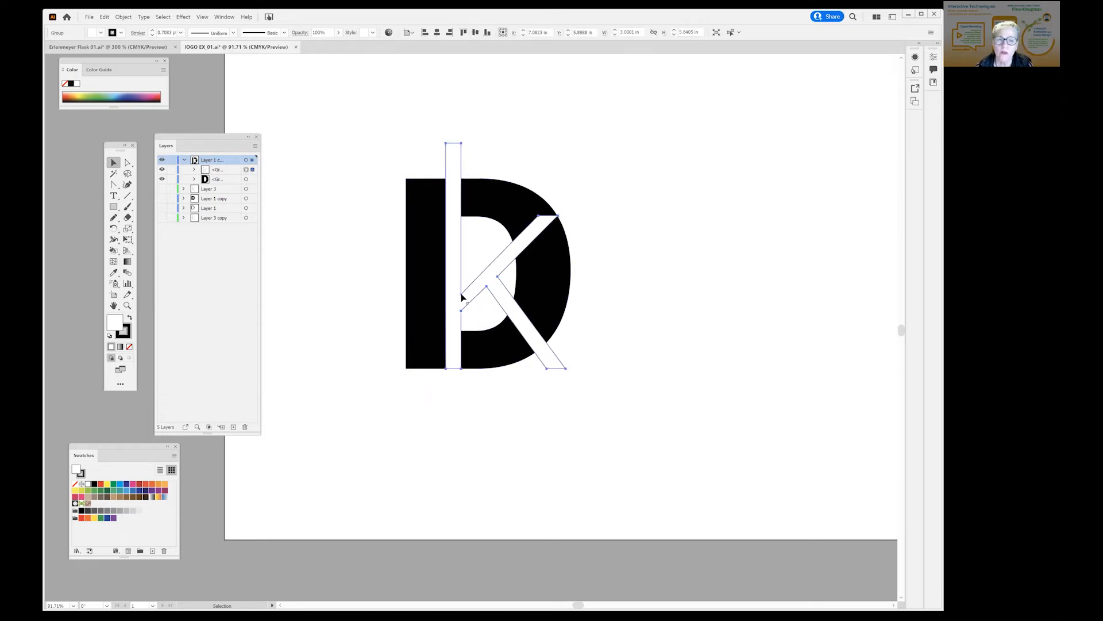
key(Up)
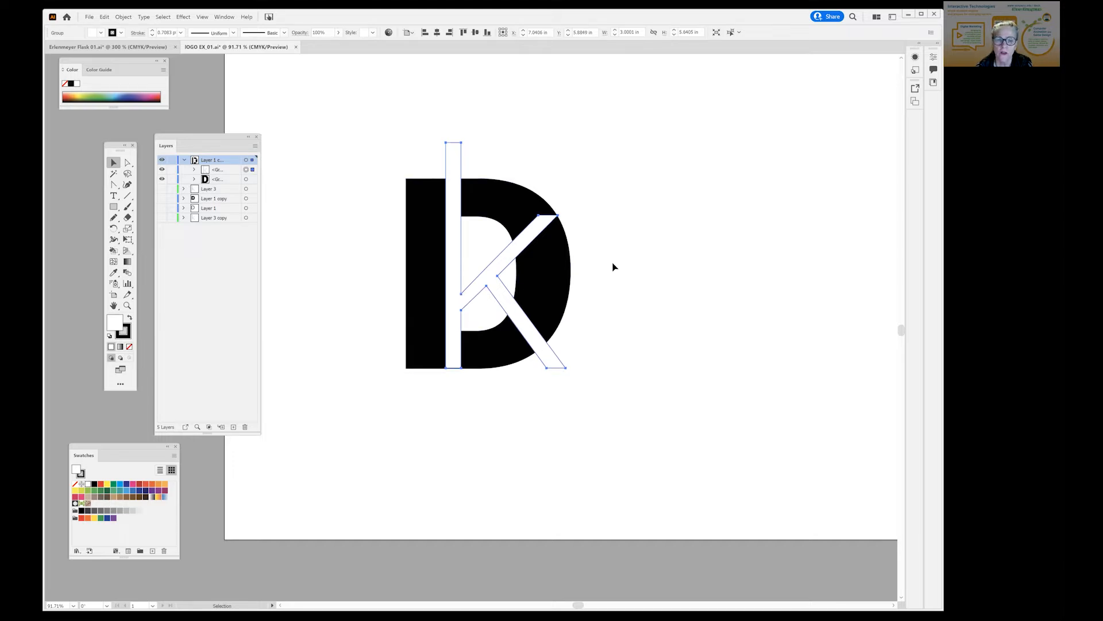
click(603, 249)
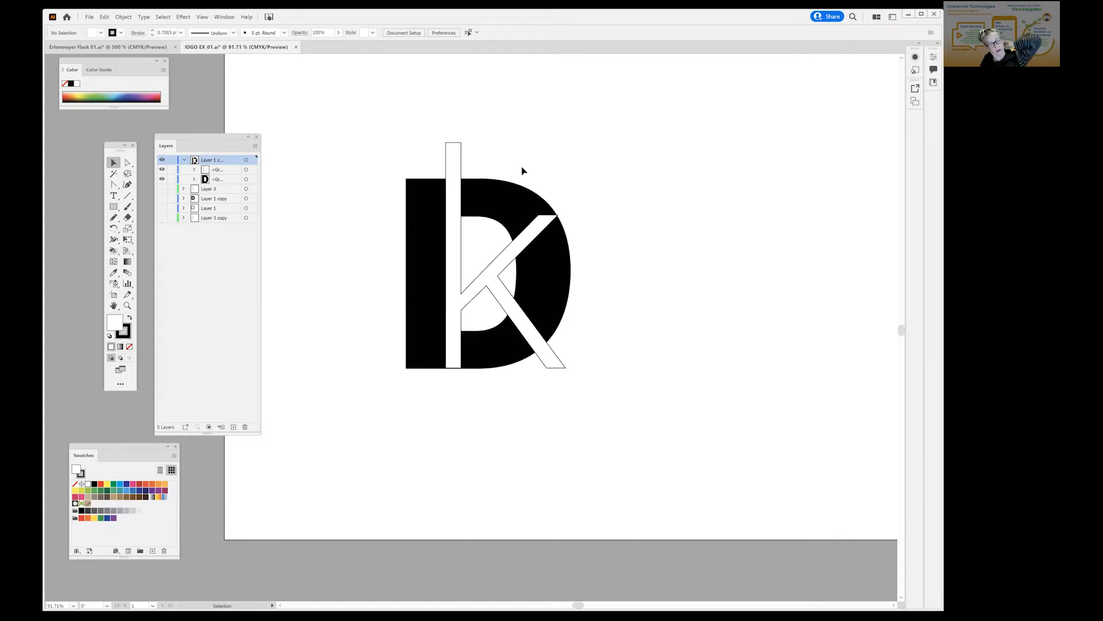
key(ctrl+s)
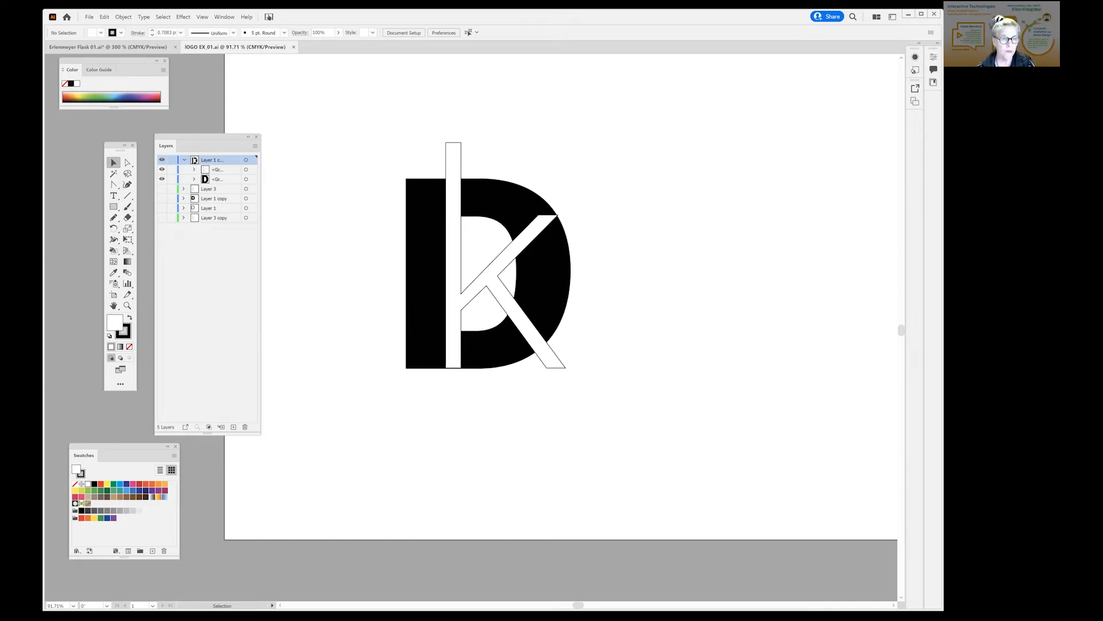
- Place four copies of the overlapping D and k on the pasteboard around the artboard
click(203, 18)
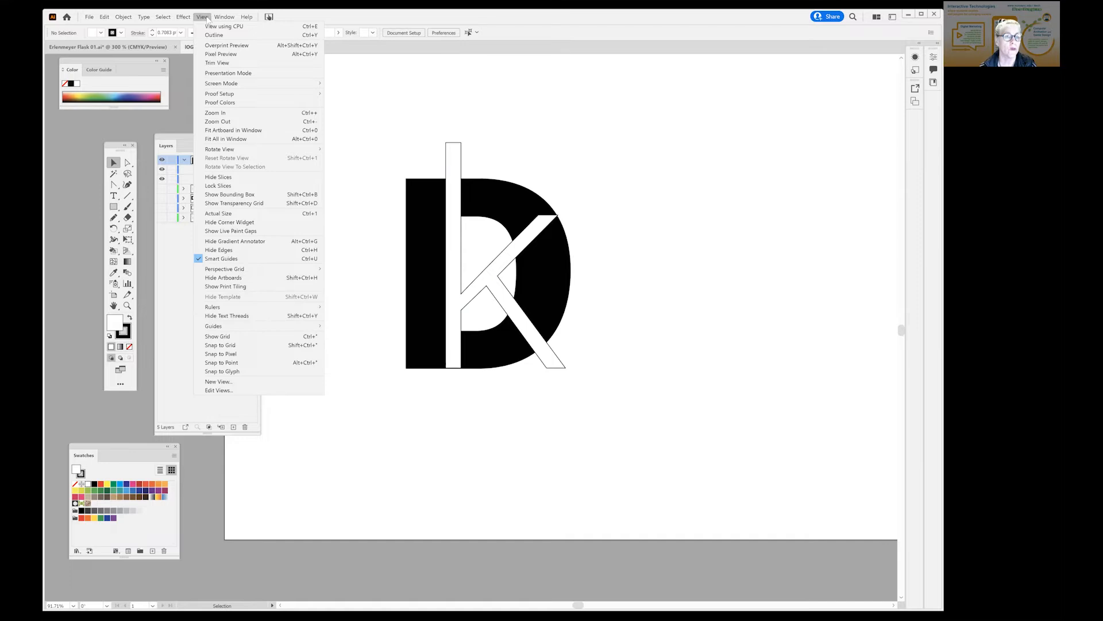
click(454, 88)
key(z)
alt+click(551, 174)
drag(519, 208, 439, 263)
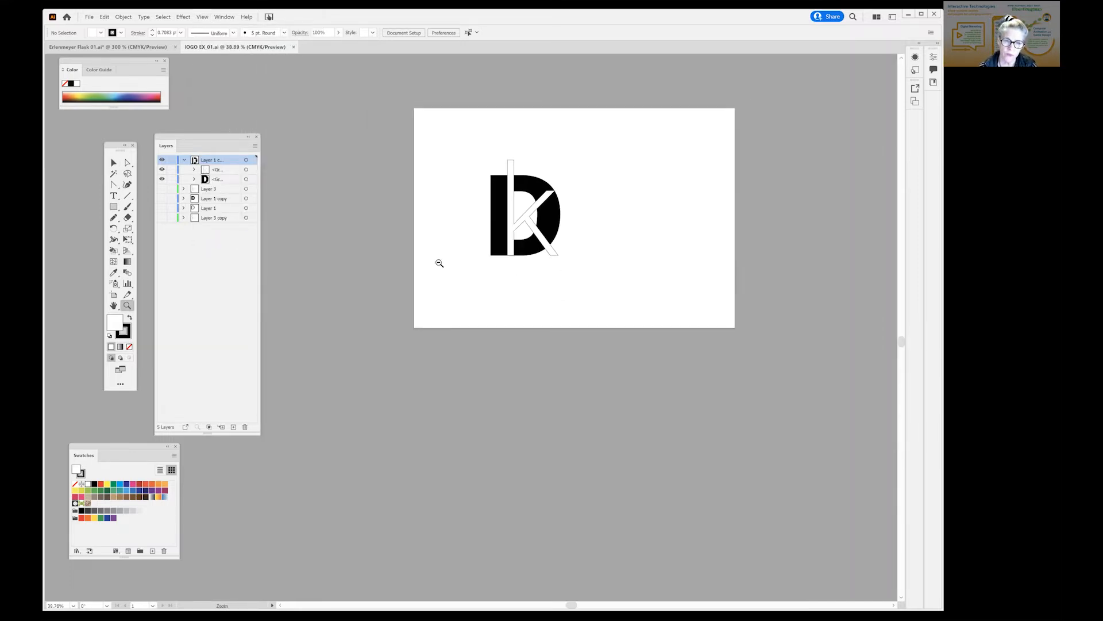
click(113, 163)
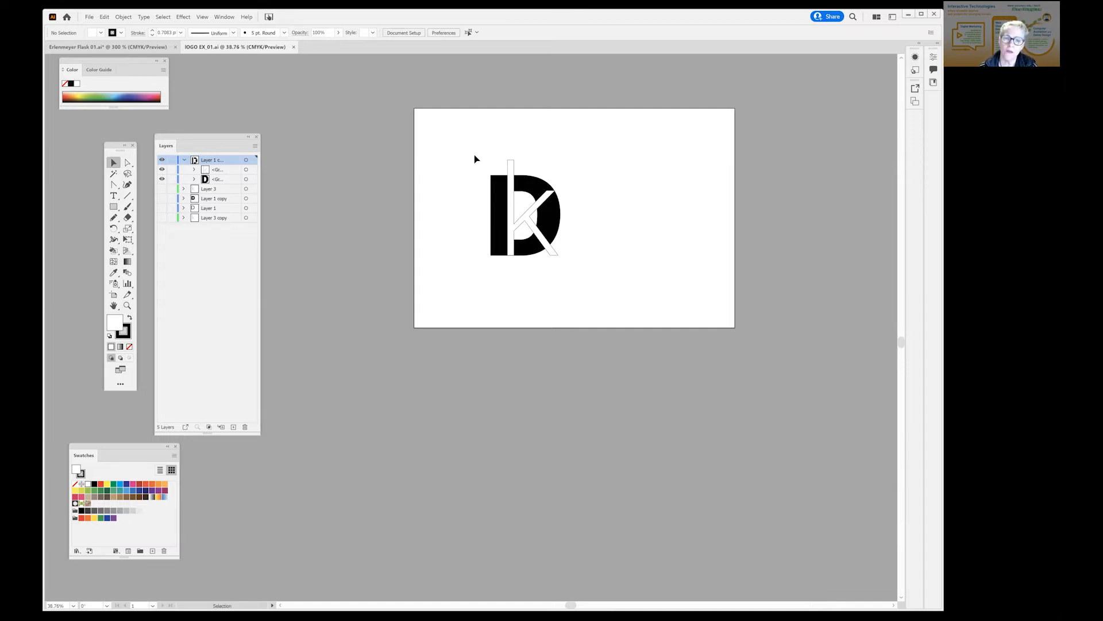
key(ctrl+a)
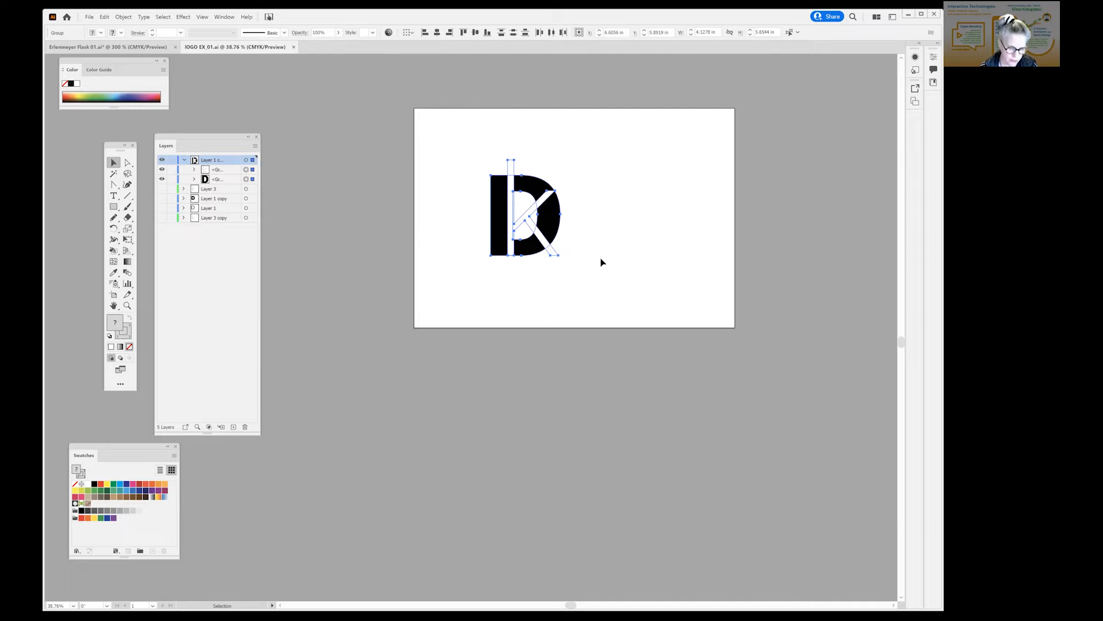
drag(554, 220, 642, 432)
click(377, 122)
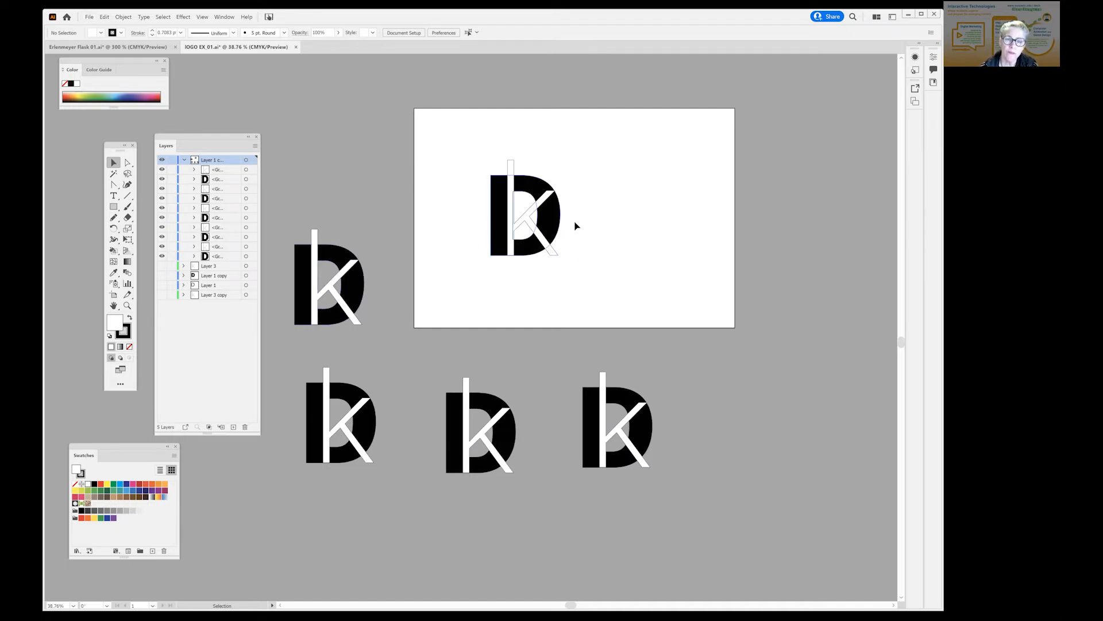
drag(460, 152, 566, 236)
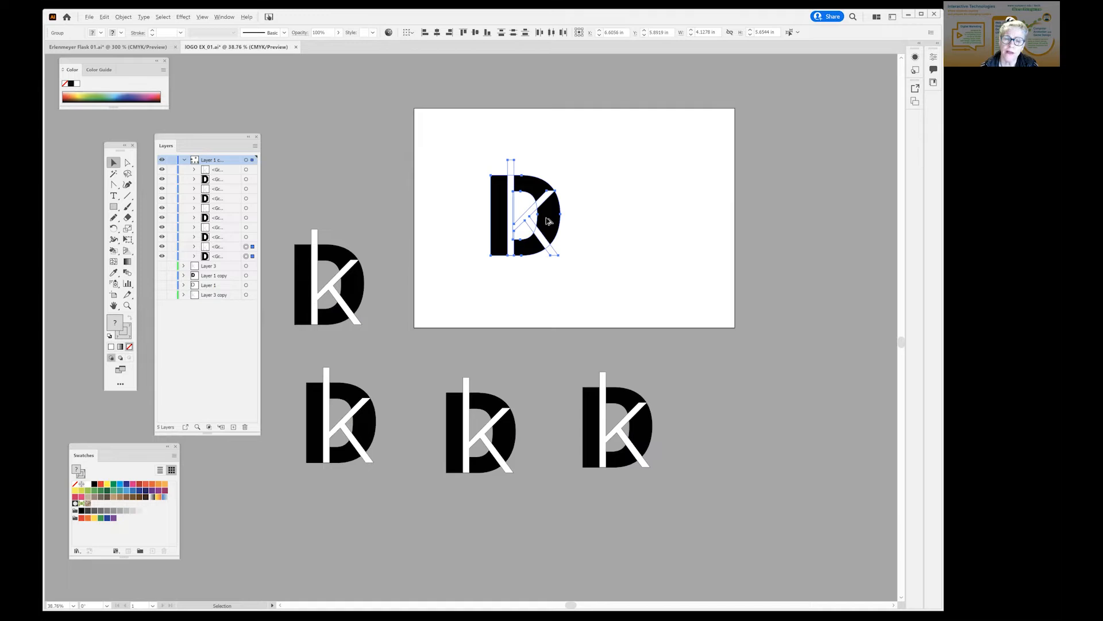
drag(548, 221, 795, 422)
key(Delete)
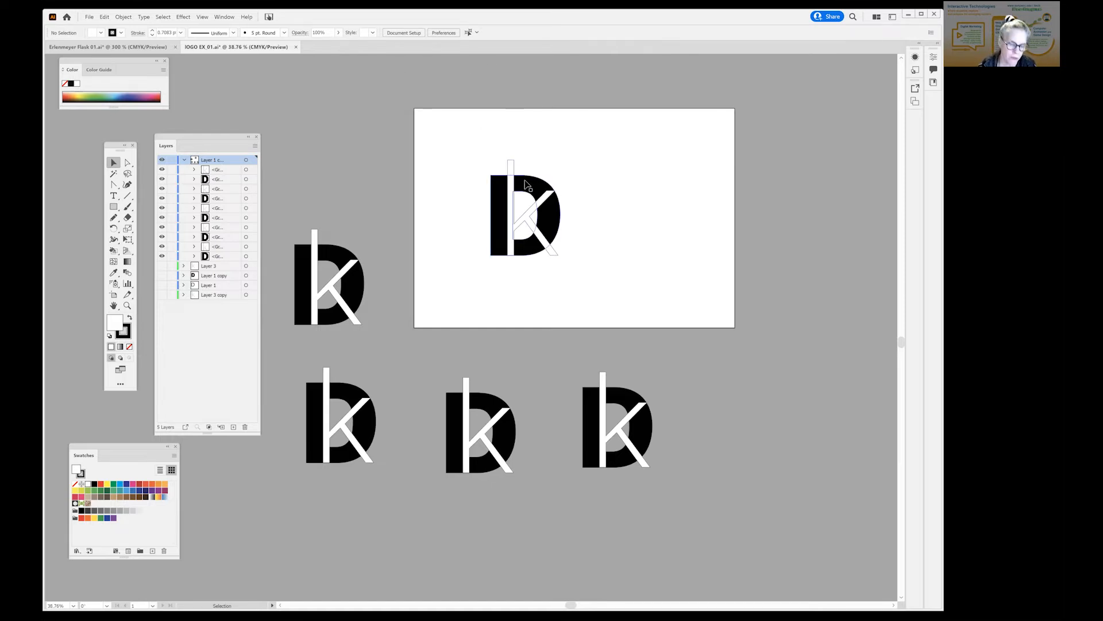
- Try moving the k away from the D on the artboard, and undo the move
key(z)
click(528, 216)
click(454, 342)
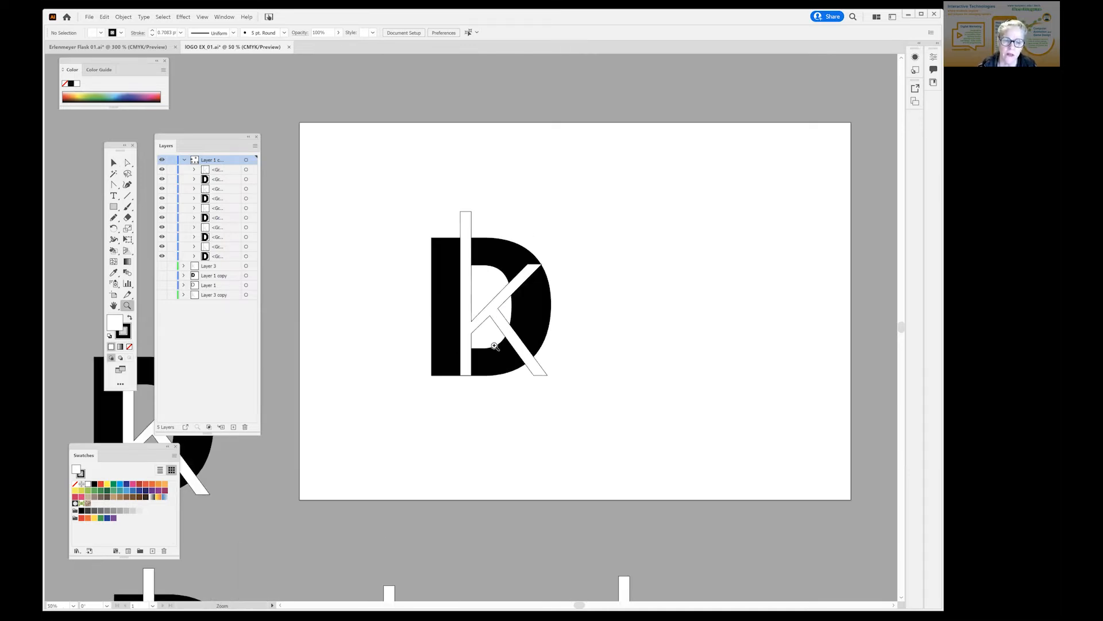
click(488, 347)
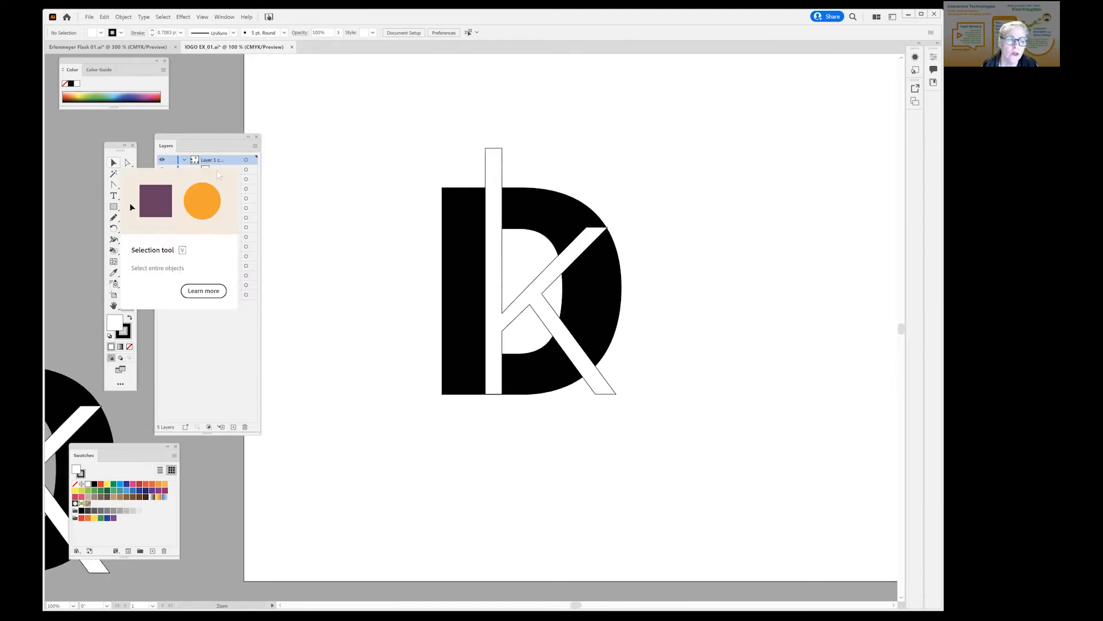
click(114, 163)
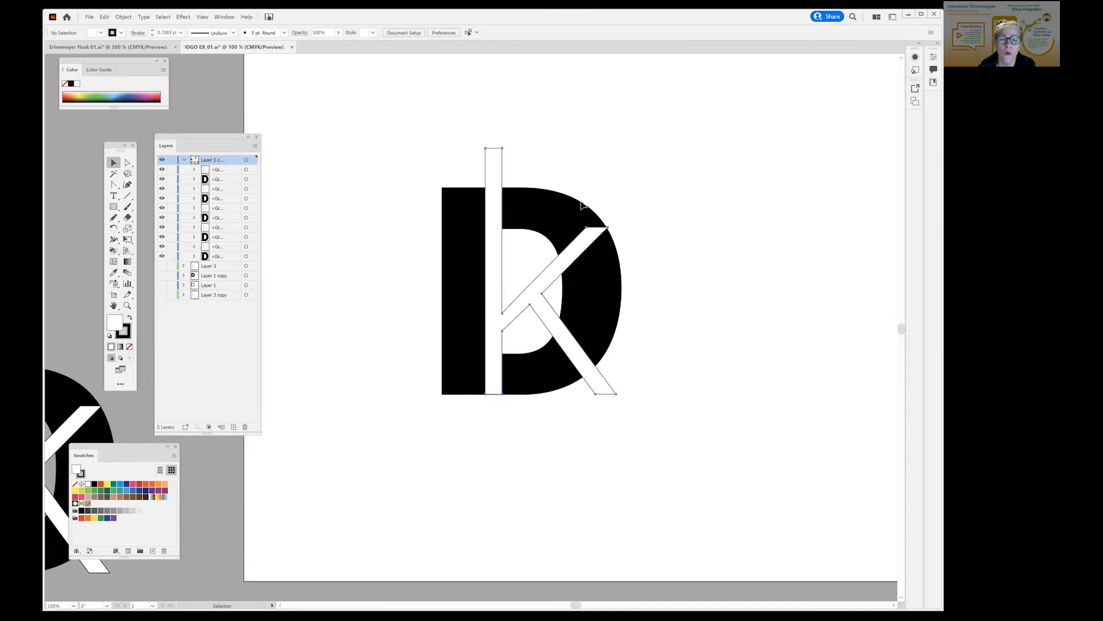
drag(495, 177, 726, 143)
click(564, 234)
mouse_move(576, 233)
mouse_down()
mouse_move(566, 244)
mouse_move(579, 230)
mouse_up()
key(ctrl+z)
key(ctrl+z)
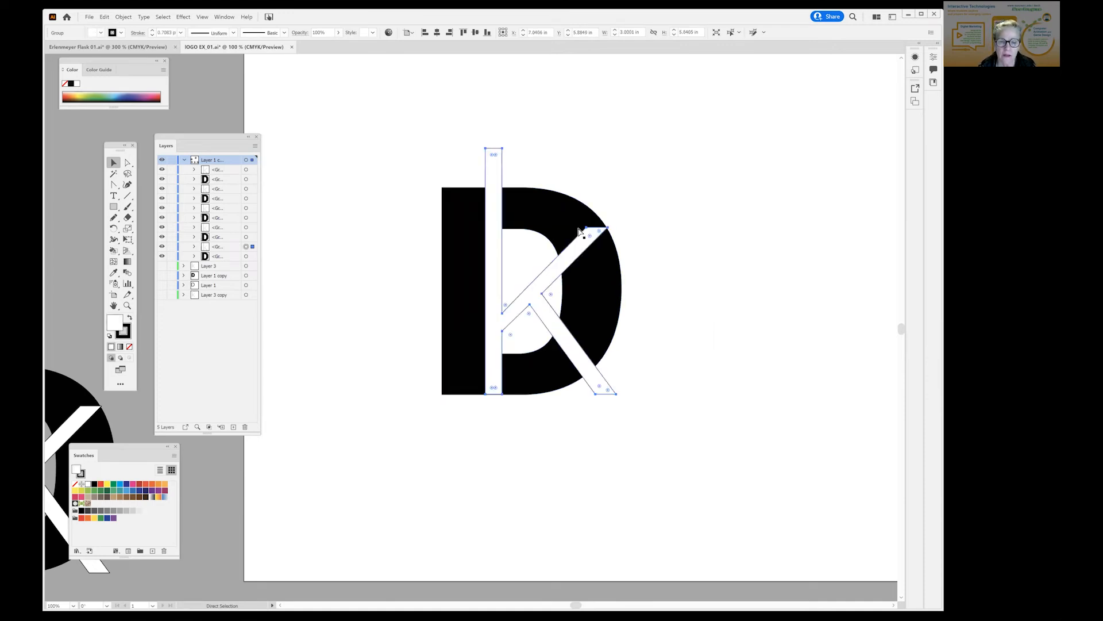
key(ctrl+z)
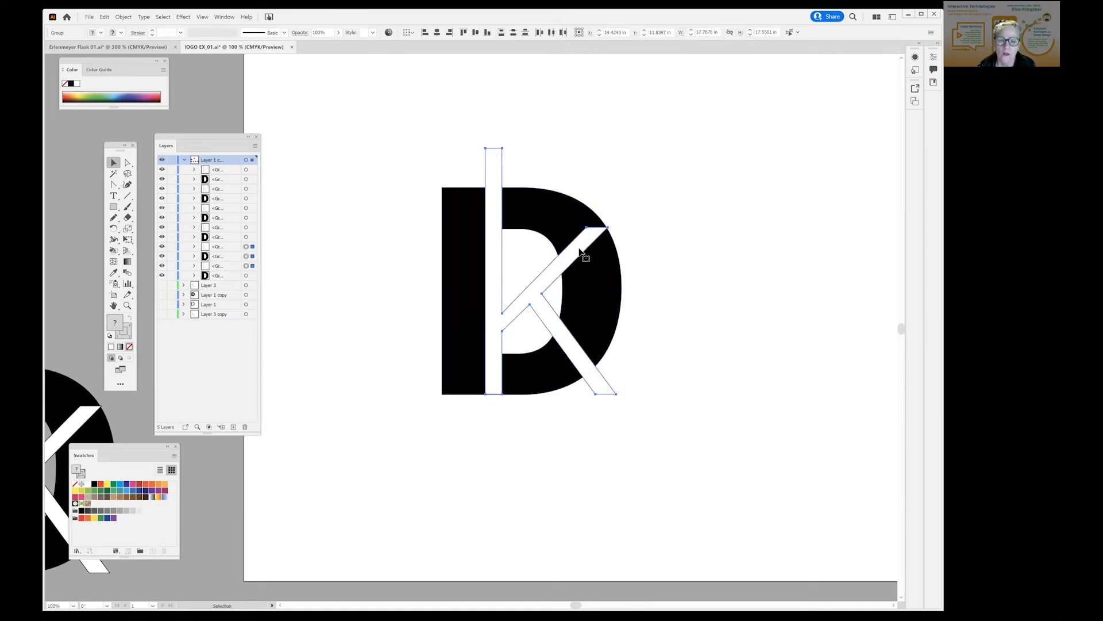
- Pull the k off to the right of the D, and move it back with its stem along the D stem's inner edge
drag(571, 250, 754, 203)
click(638, 156)
click(576, 222)
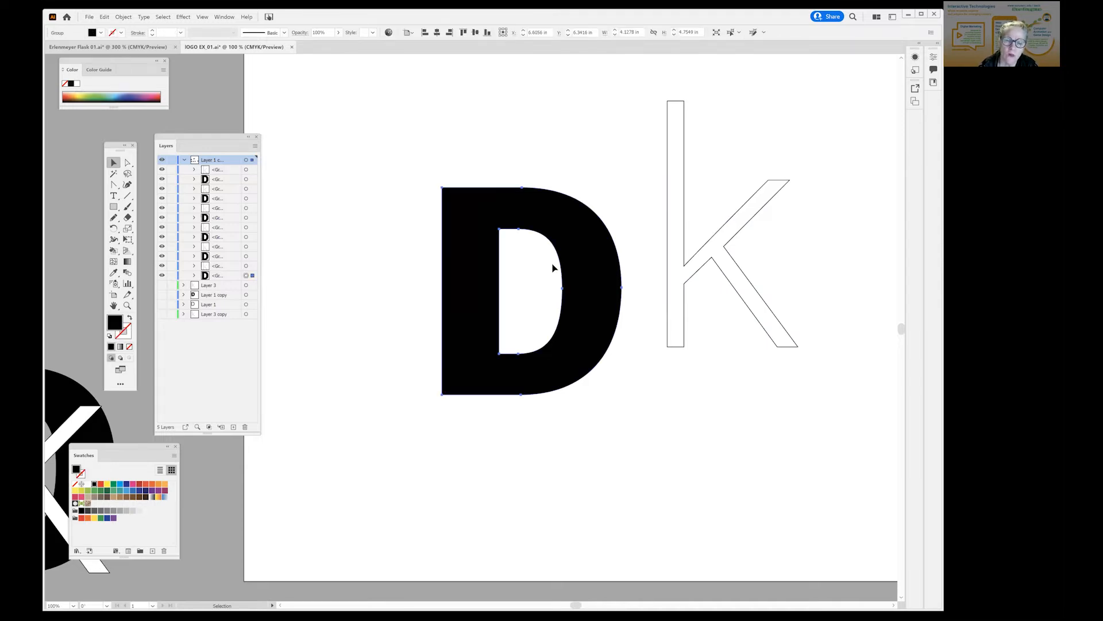
drag(765, 212, 575, 258)
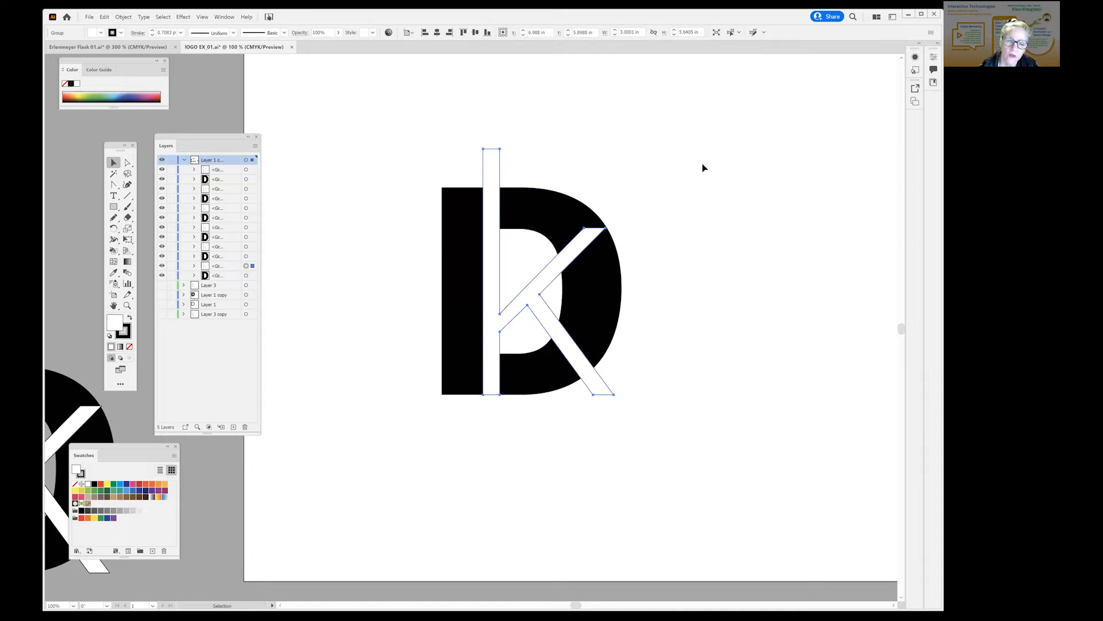
- Select the D and k on the artboard together and show the Pathfinder options in the empty area beside the letters
drag(450, 141, 539, 254)
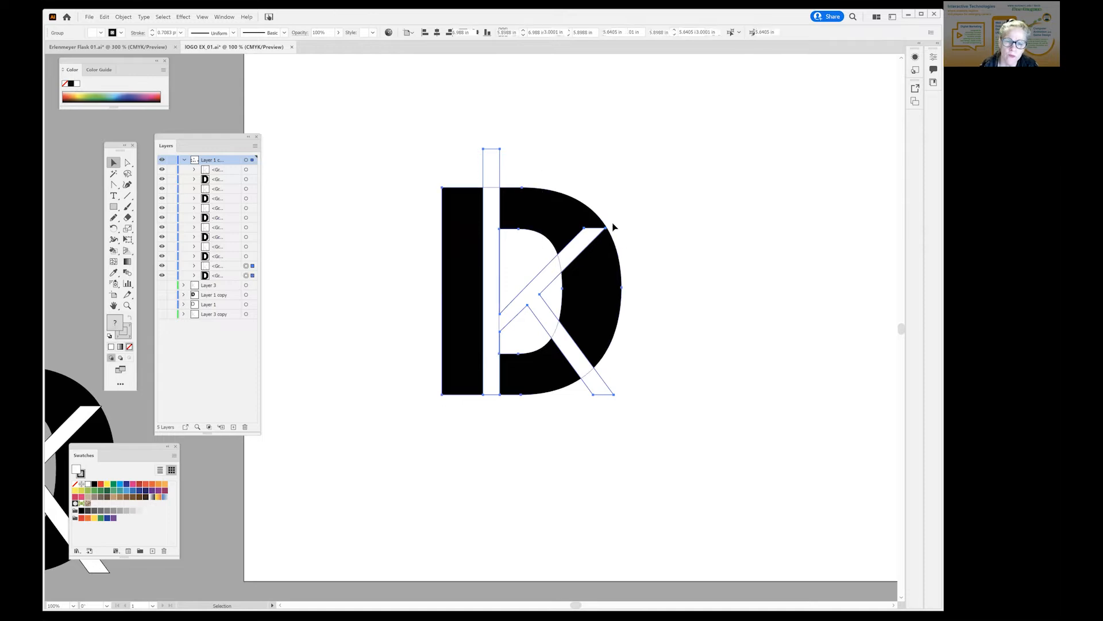
click(224, 16)
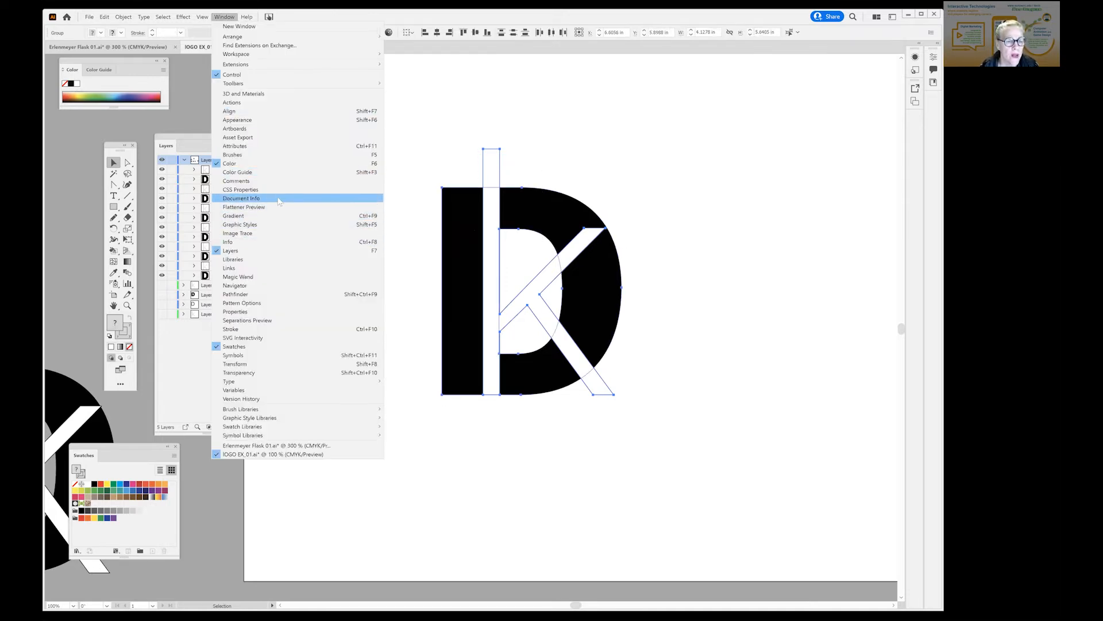
click(249, 295)
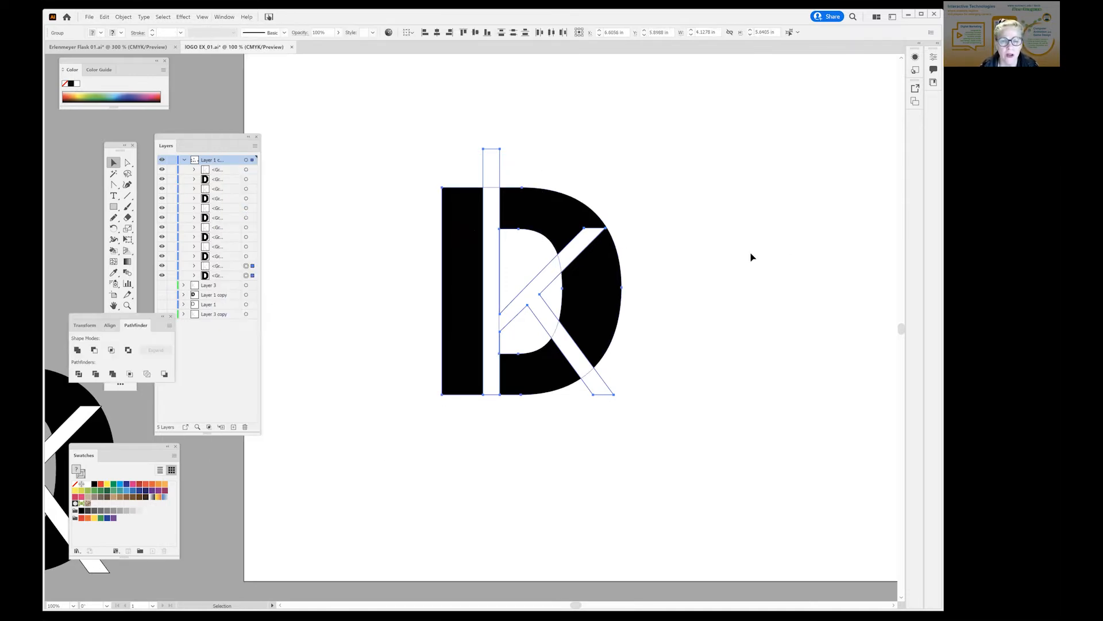
drag(105, 318, 717, 153)
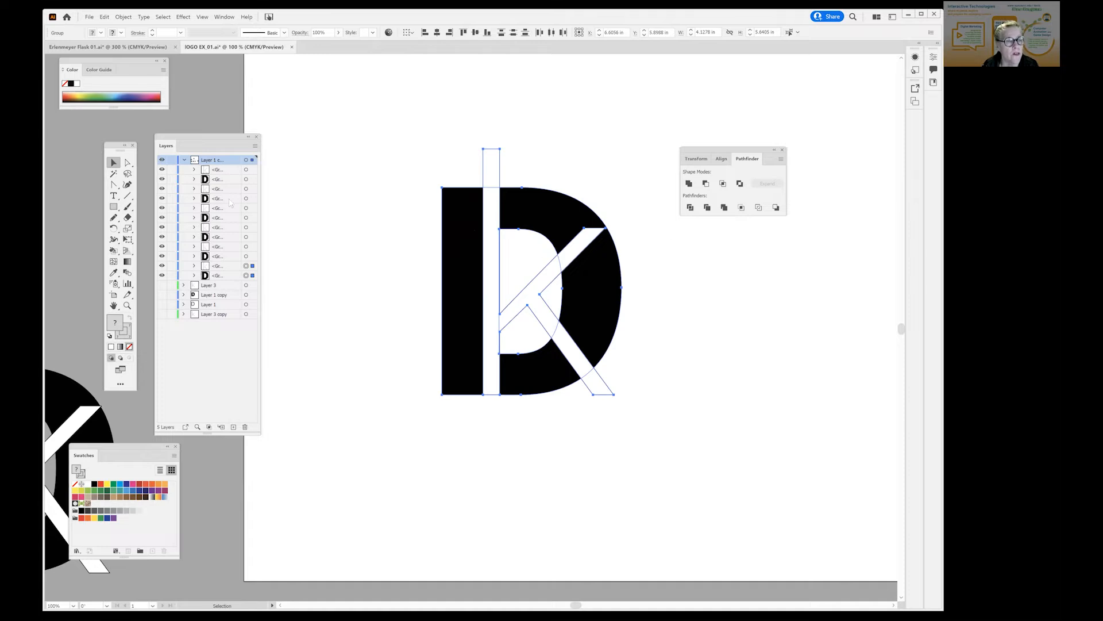
- Hide the ten duplicate letter groups in the active layer, keeping the selected D and k visible, and move the layer list closer to the artwork
drag(162, 170, 161, 254)
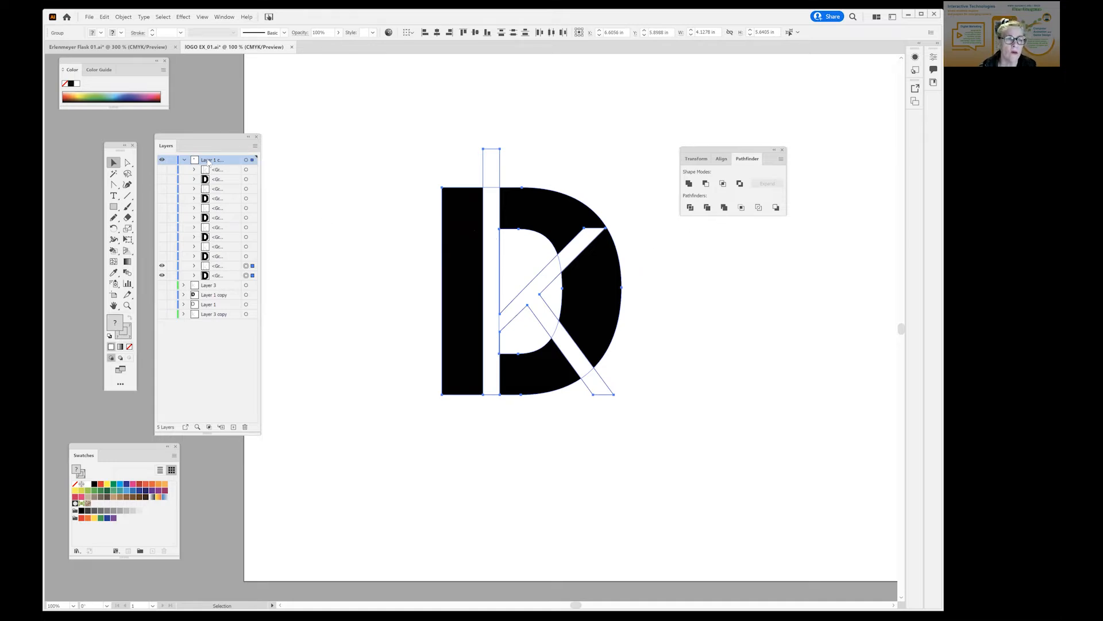
drag(208, 136, 328, 146)
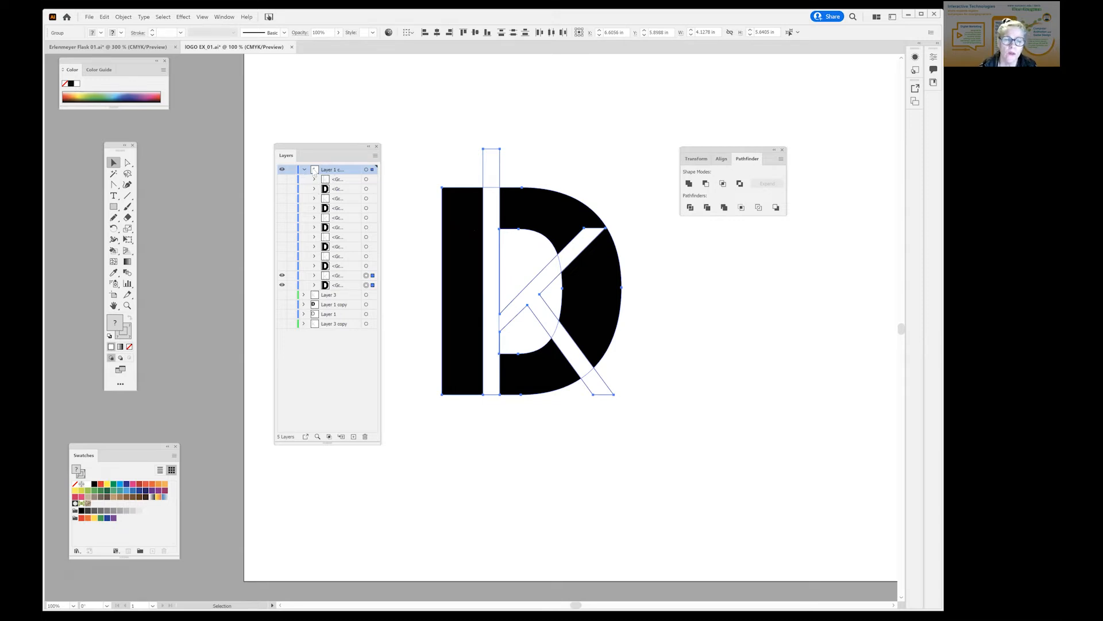
click(304, 170)
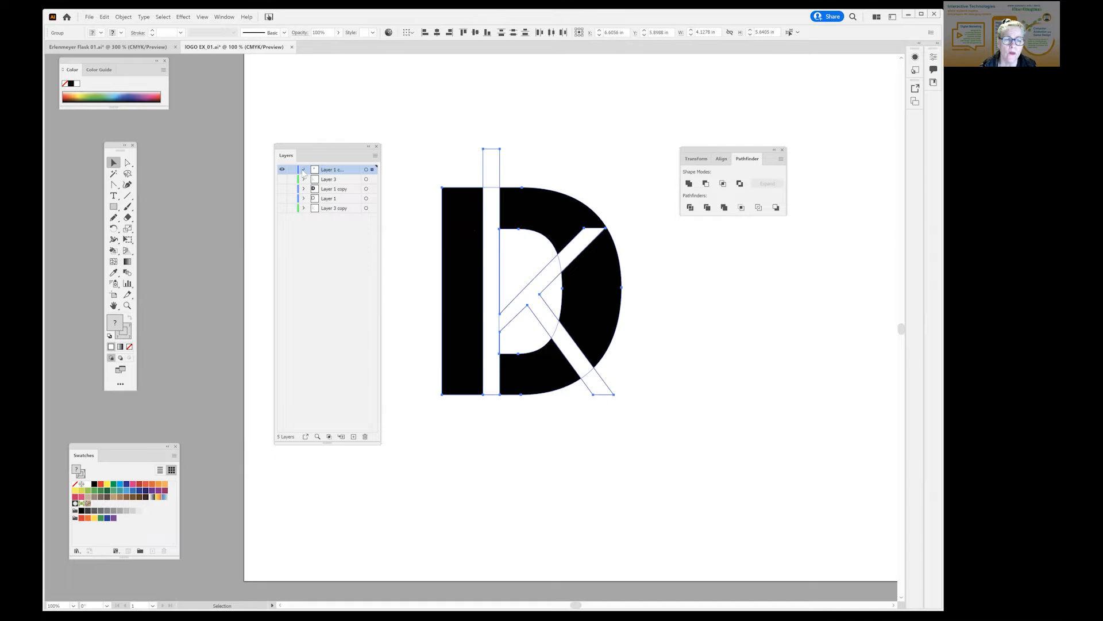
click(304, 170)
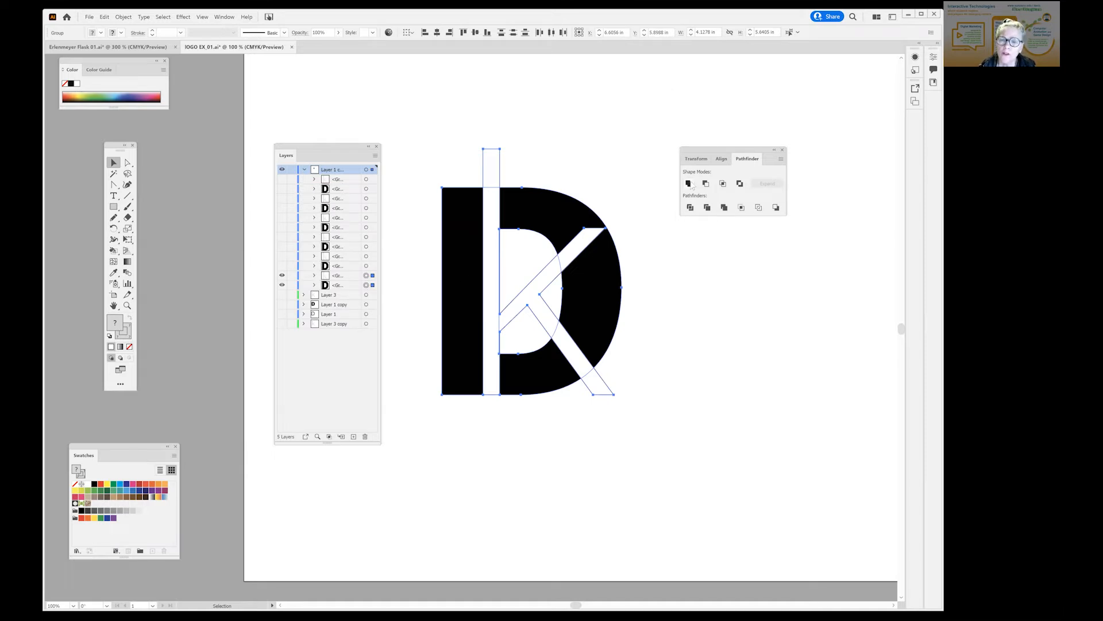
- Try the Unite shape mode on the selected D and k twice, undoing it each time
click(689, 183)
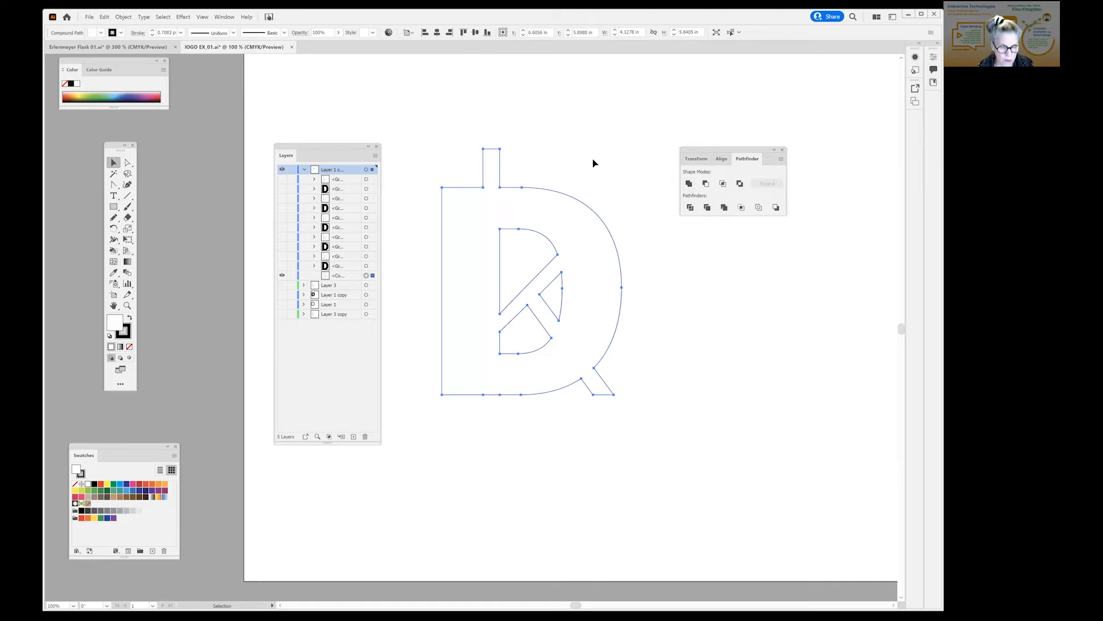
key(ctrl+z)
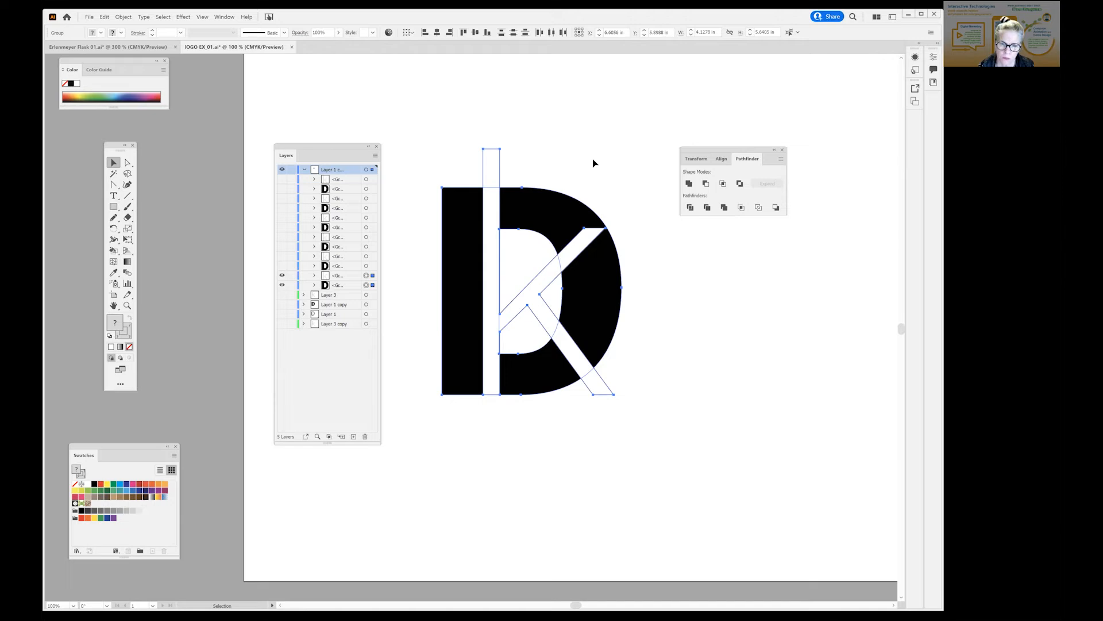
click(688, 183)
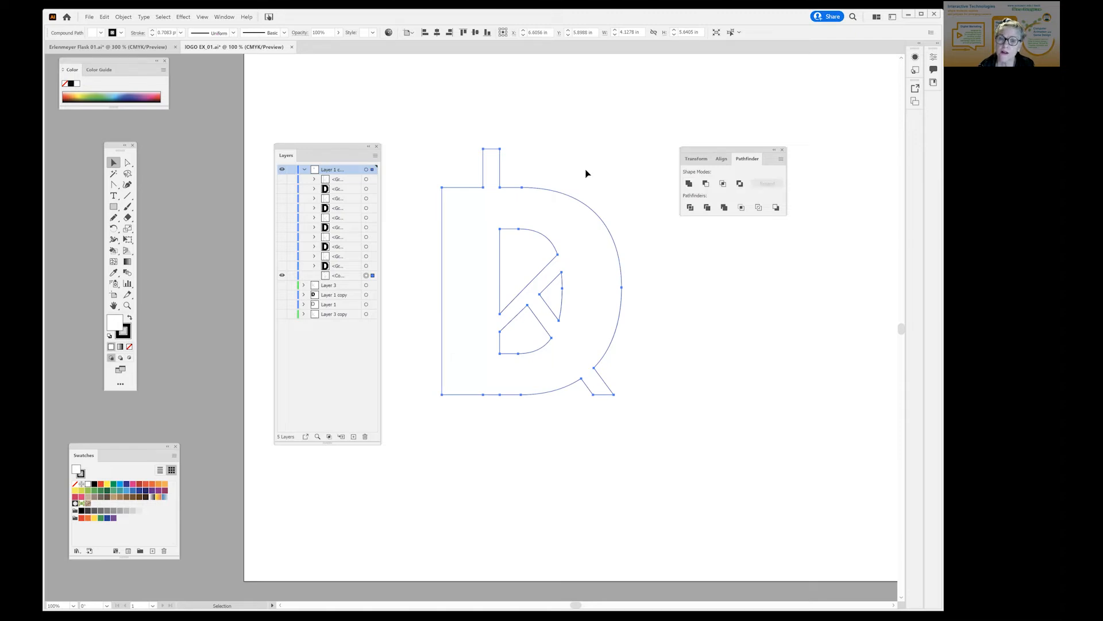
key(ctrl+z)
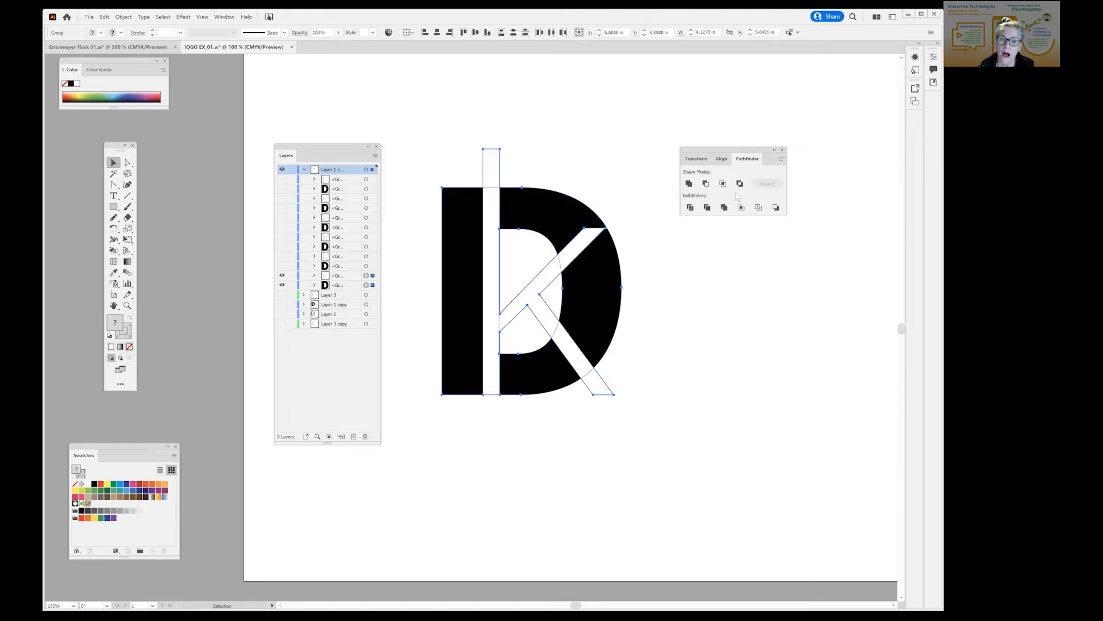
- Try the Minus Front, Intersect and Exclude shape modes on the D and k, undoing each one
click(706, 183)
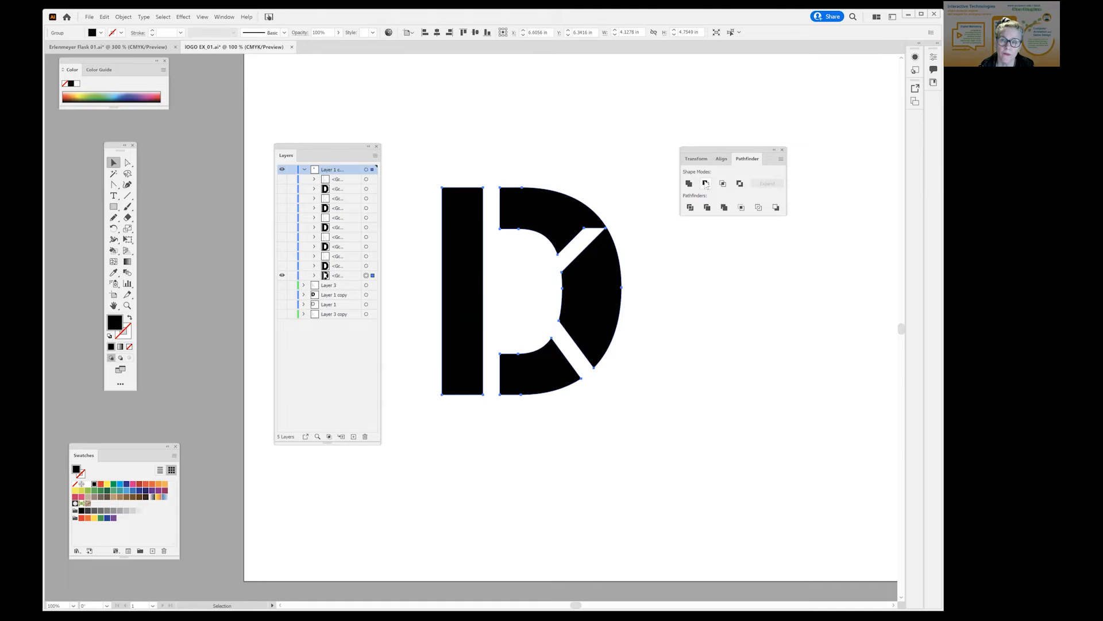
key(ctrl+z)
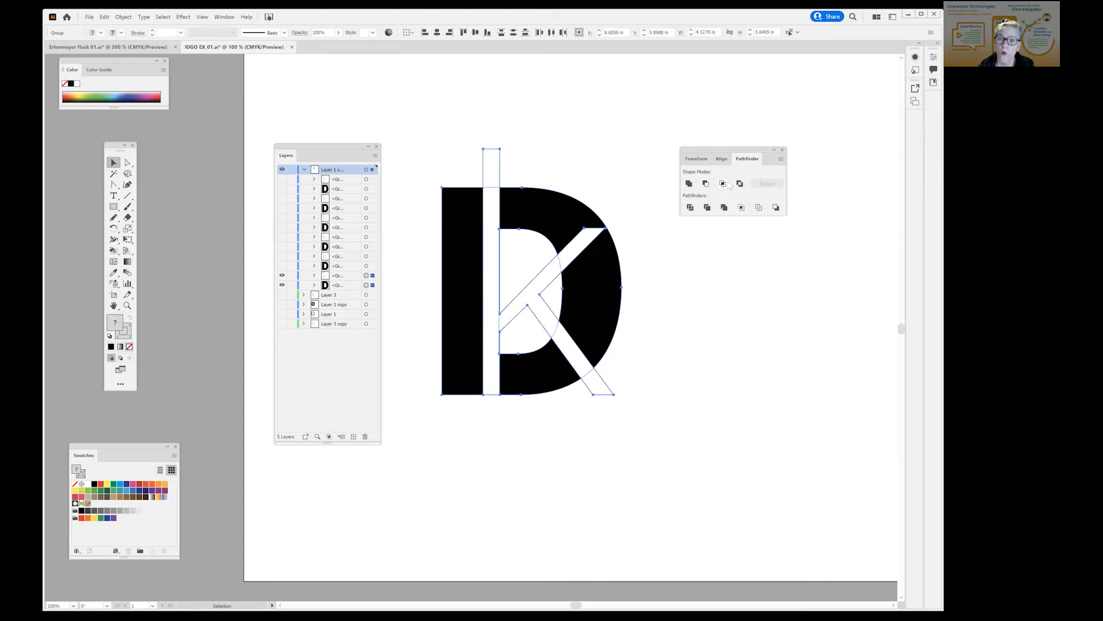
click(723, 183)
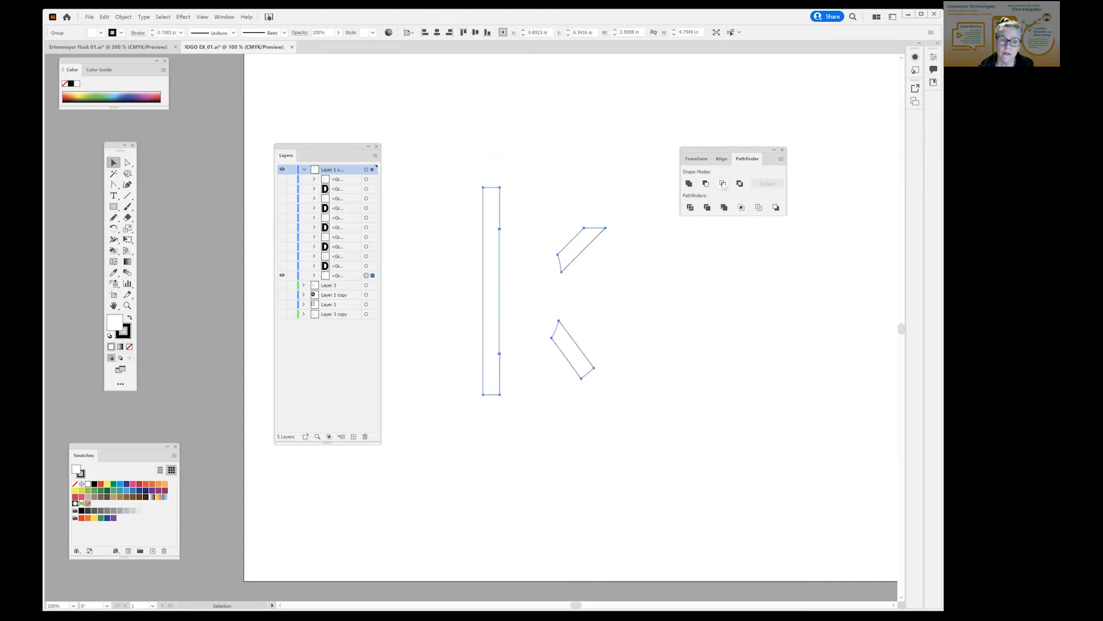
key(ctrl+z)
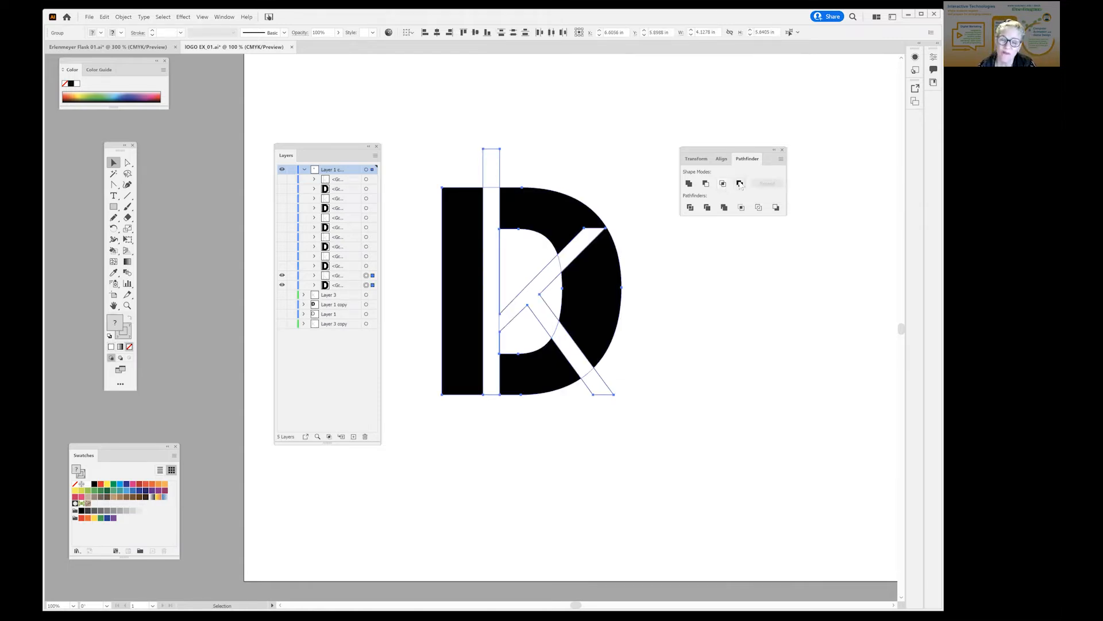
click(740, 184)
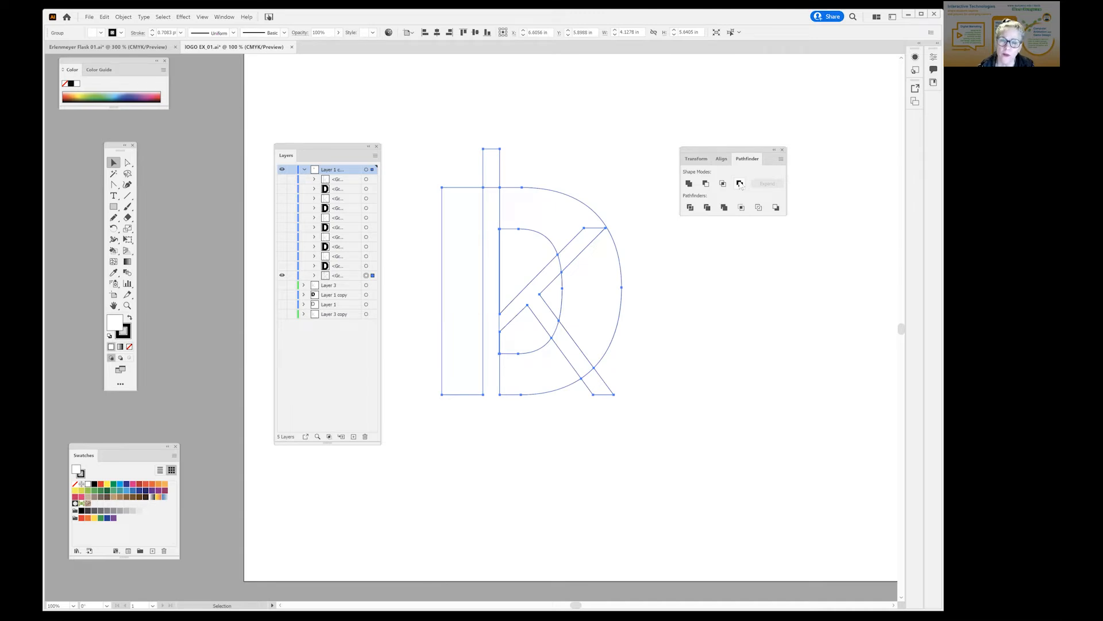
key(ctrl+z)
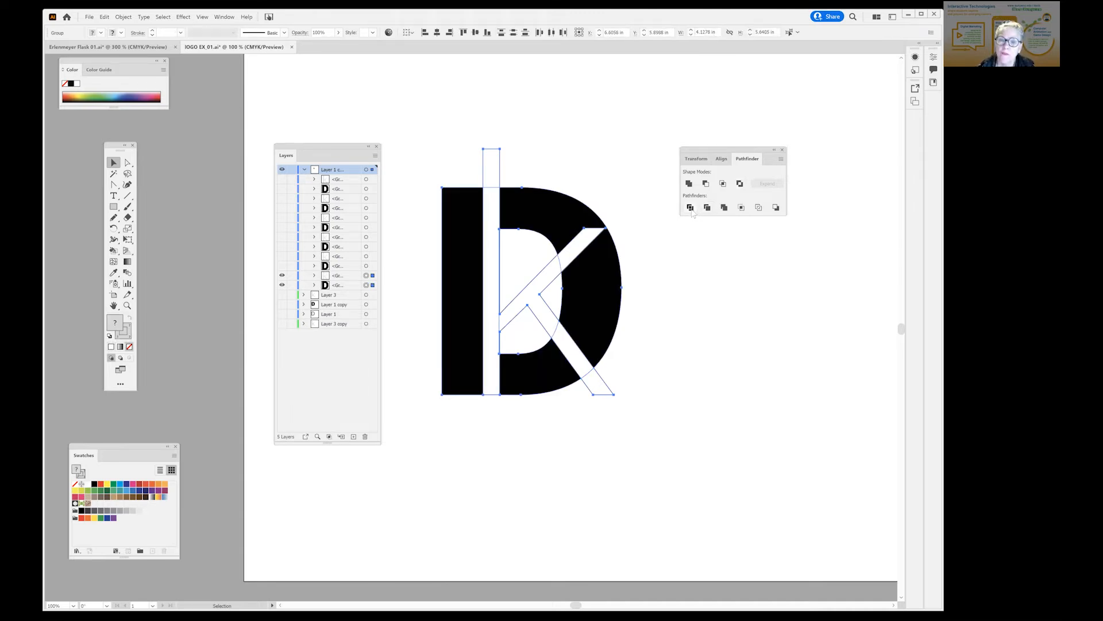
- Try the Divide, Trim and Merge pathfinders on the D and k, undoing each one
click(690, 208)
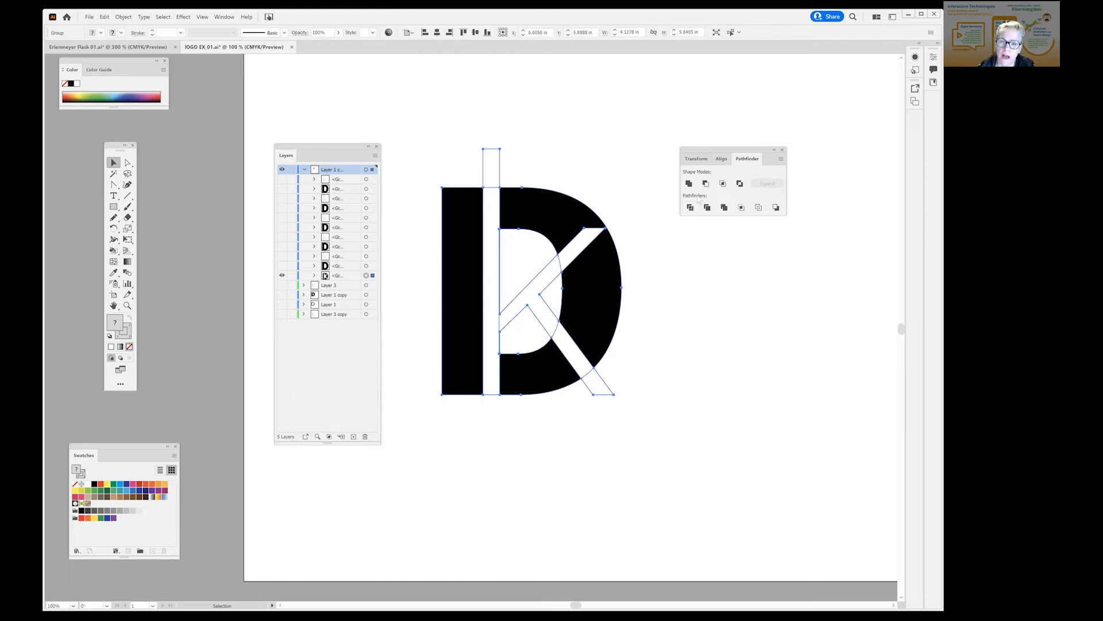
key(ctrl+z)
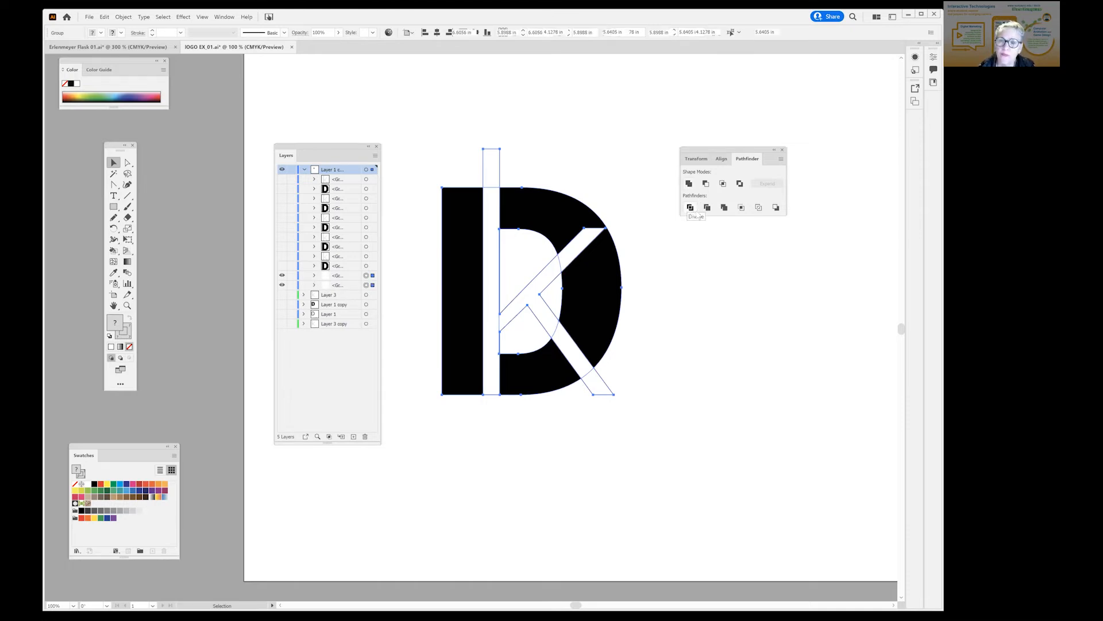
click(707, 207)
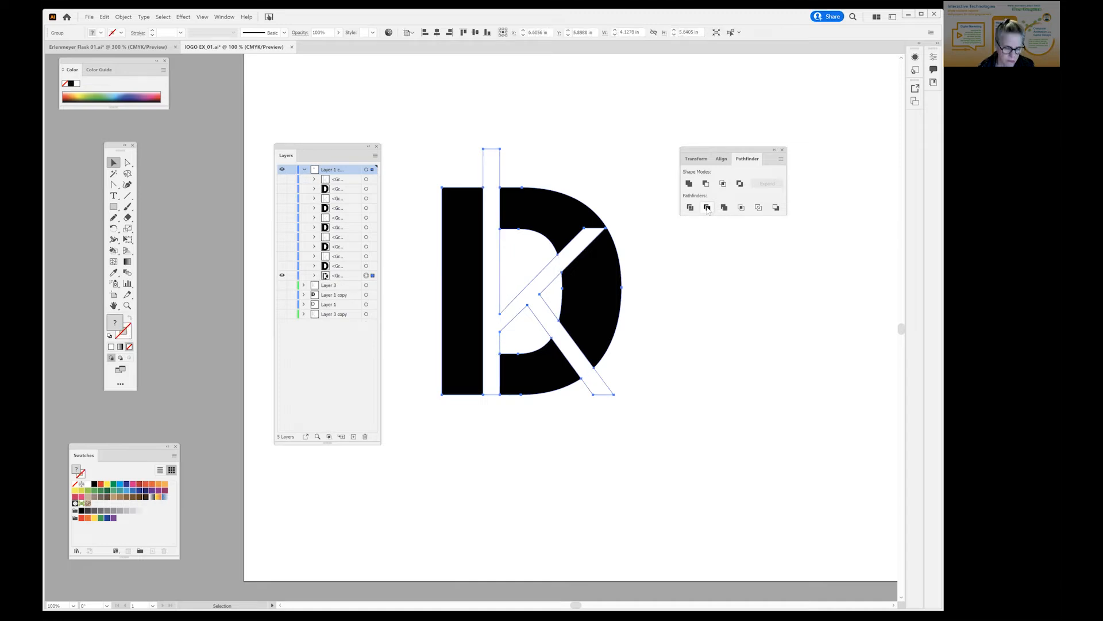
key(ctrl+z)
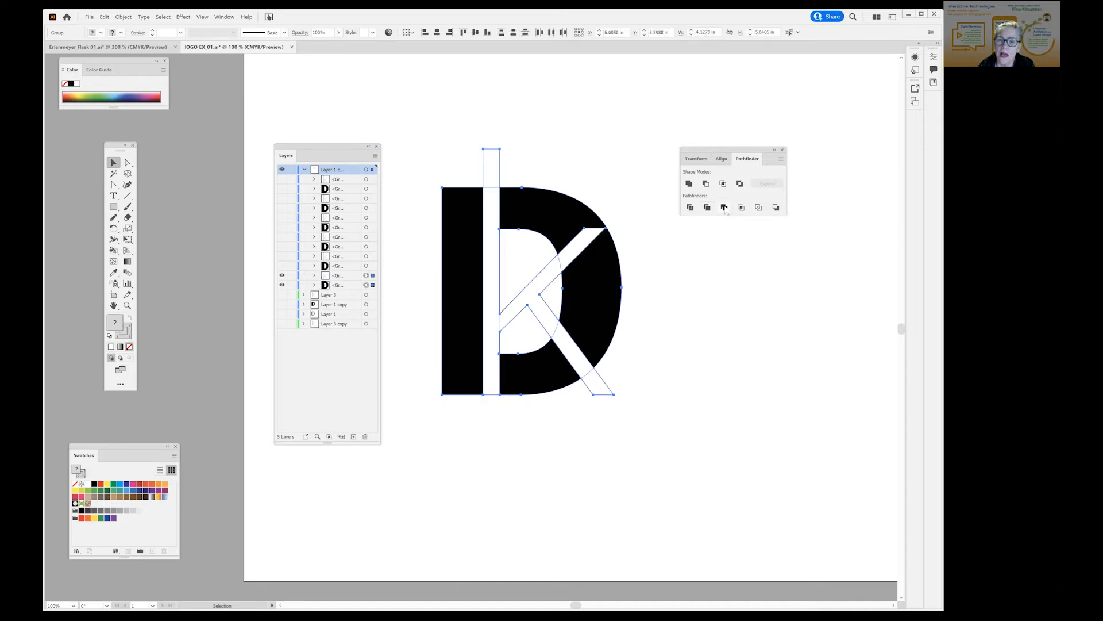
click(725, 208)
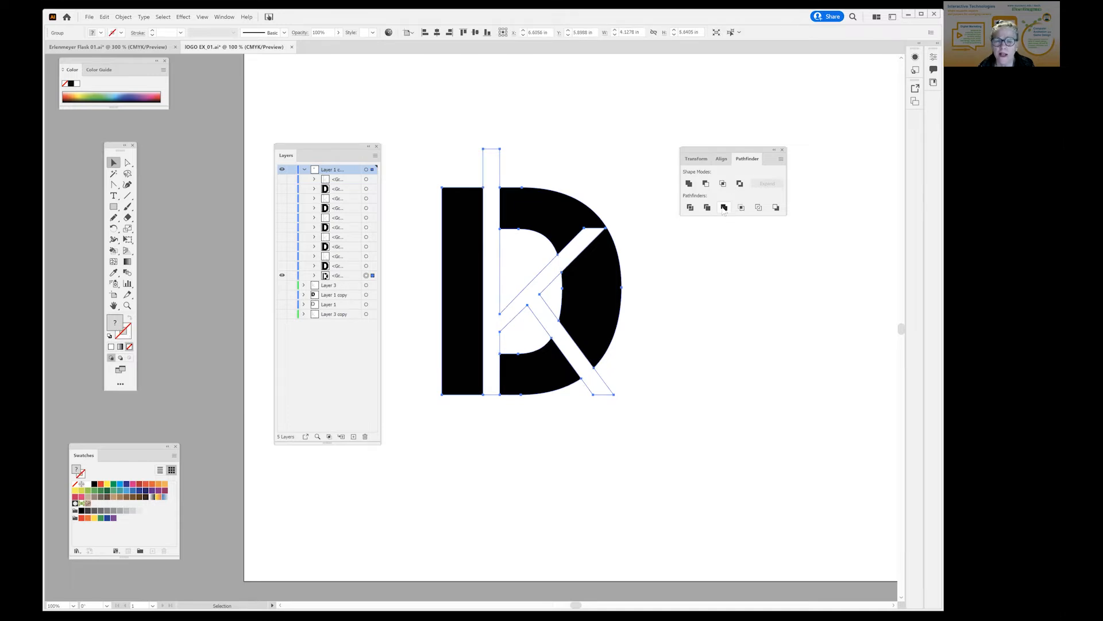
key(ctrl+z)
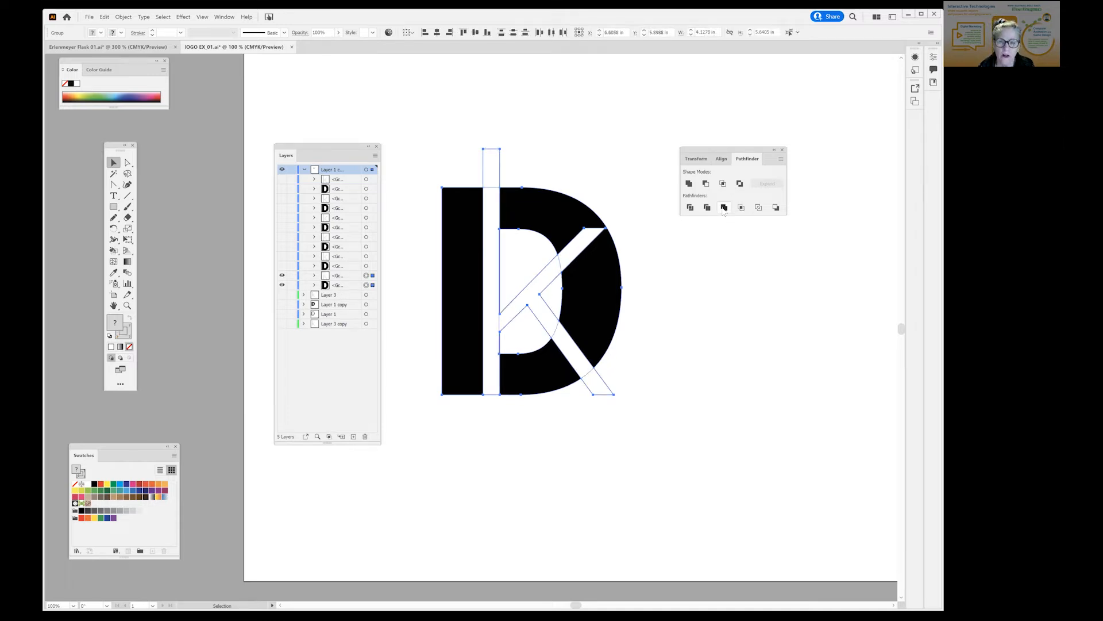
- Unite the D and k into one shape and swap its fill and stroke to make the fill black
click(689, 184)
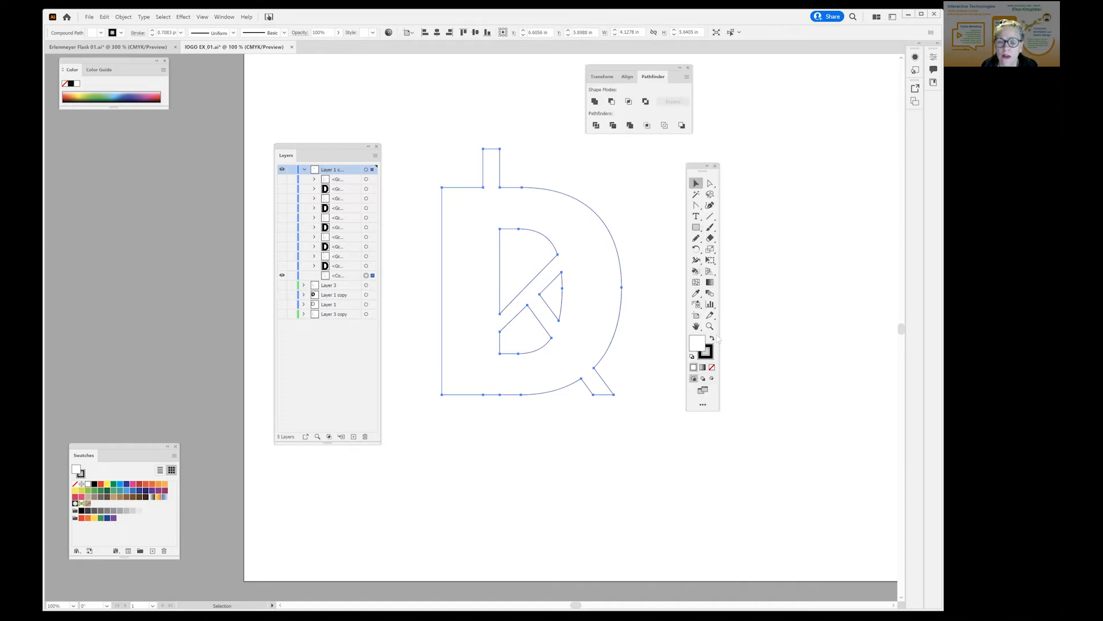
click(712, 339)
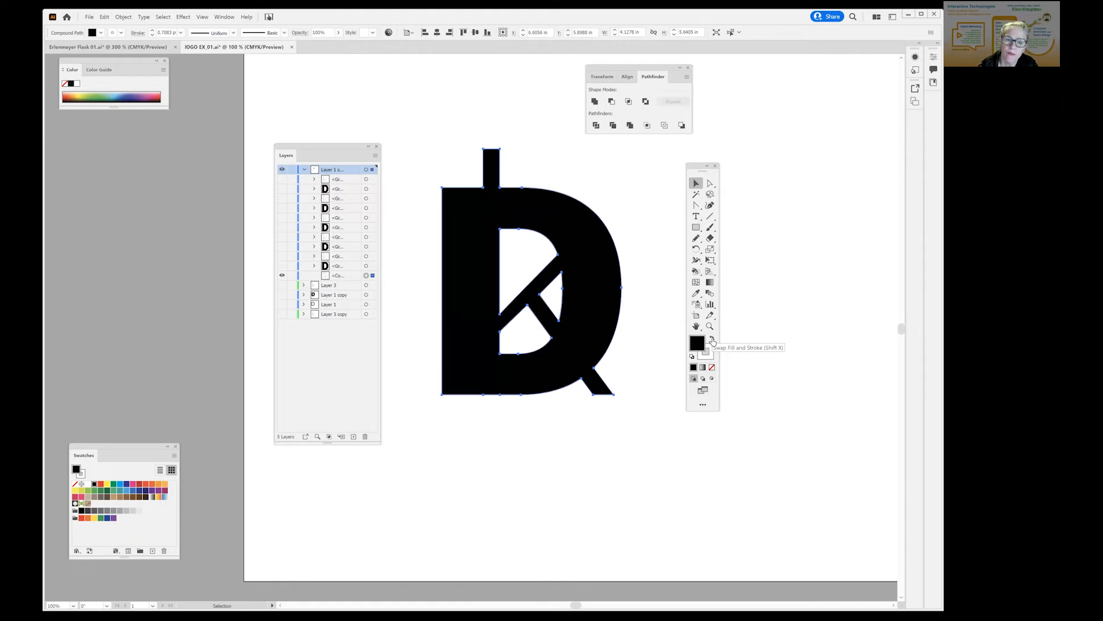
click(633, 192)
click(540, 247)
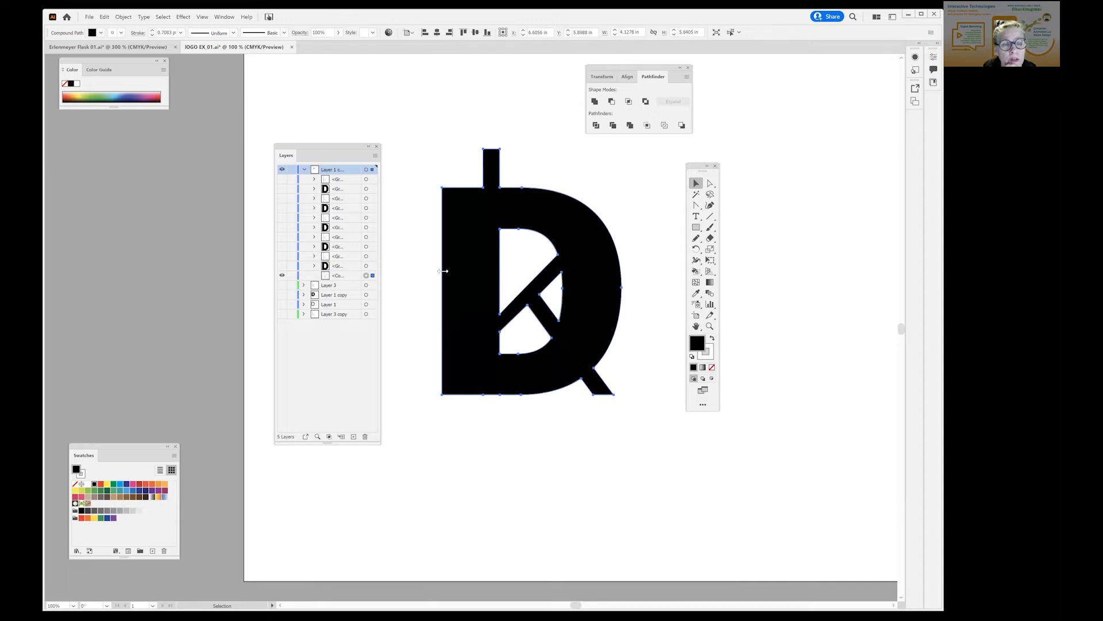
- Widen the layer list to show full names, and release the united letter's compound path into separate paths
drag(435, 272, 435, 271)
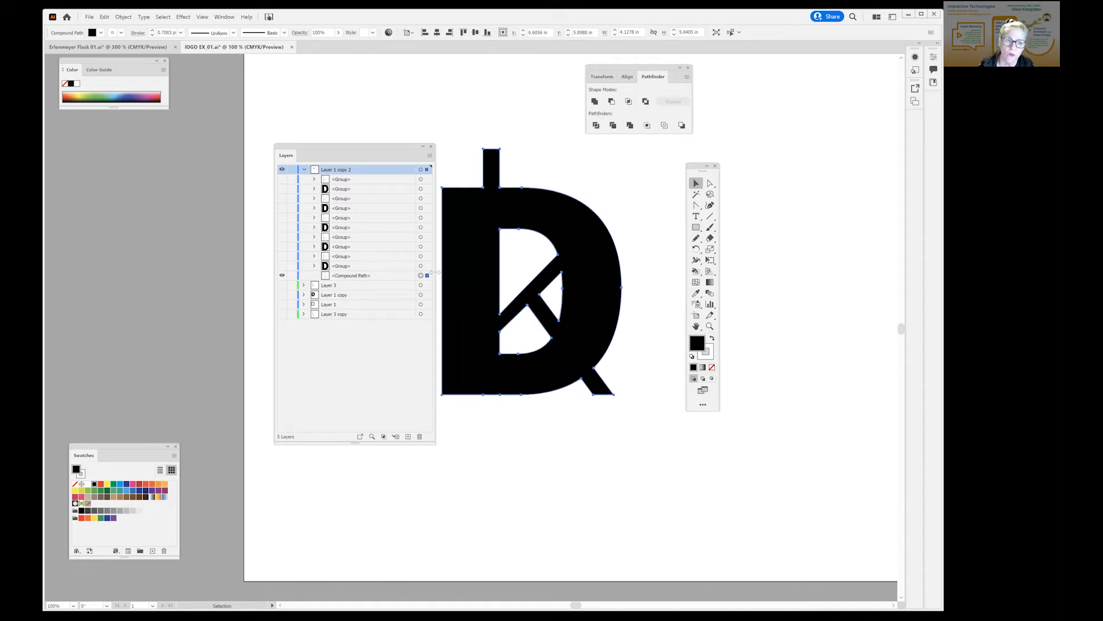
click(123, 17)
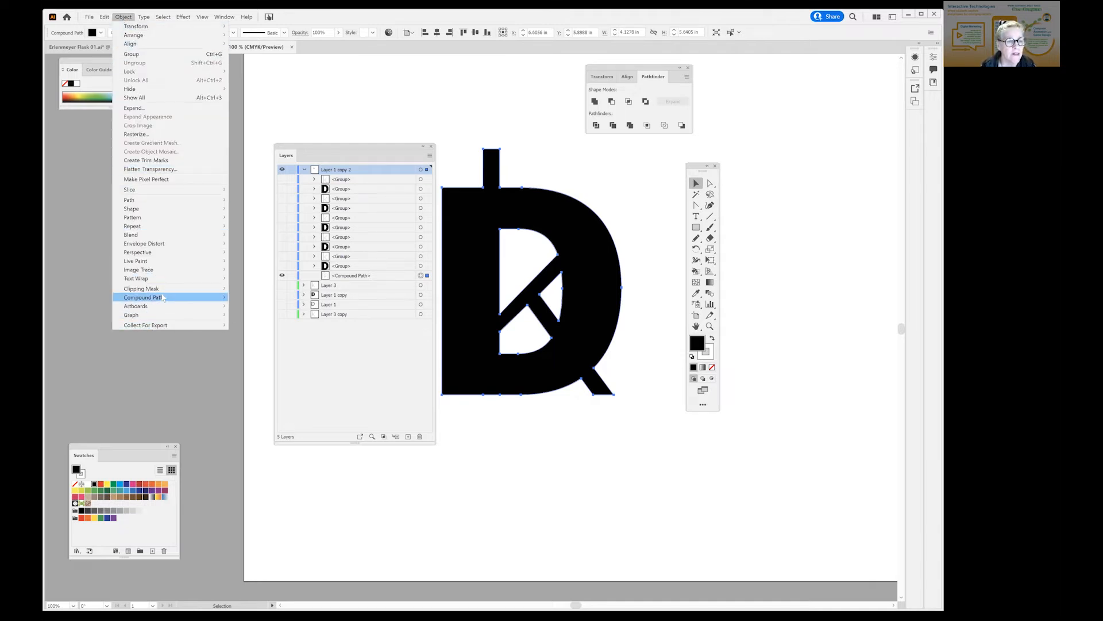
click(254, 307)
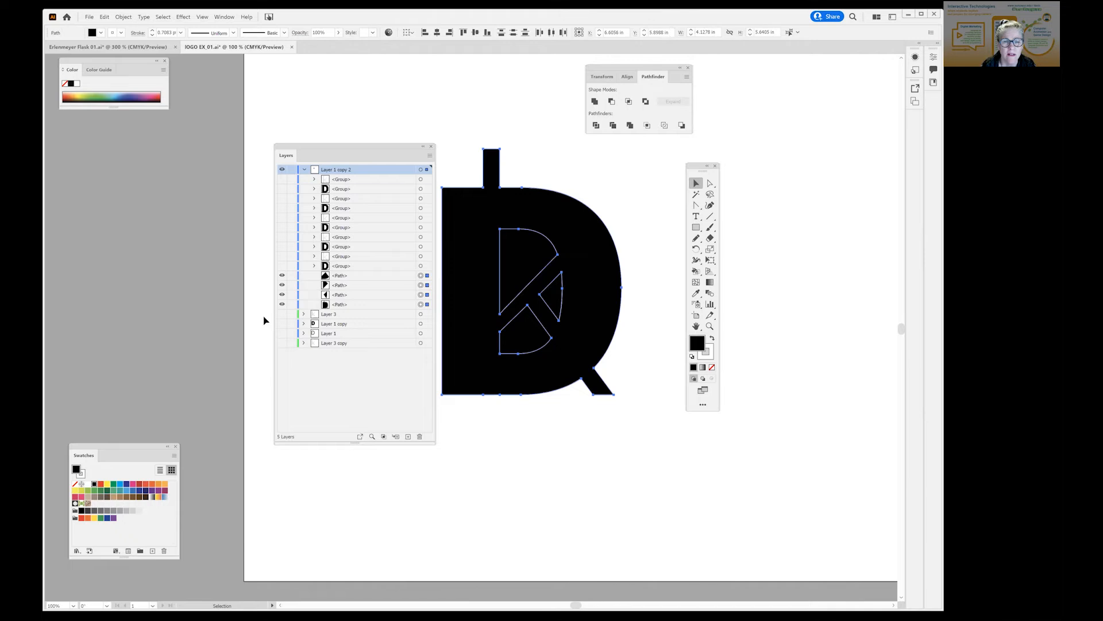
- Fill the upper counter piece inside the D with a pinkish red, and clear the selection
click(553, 244)
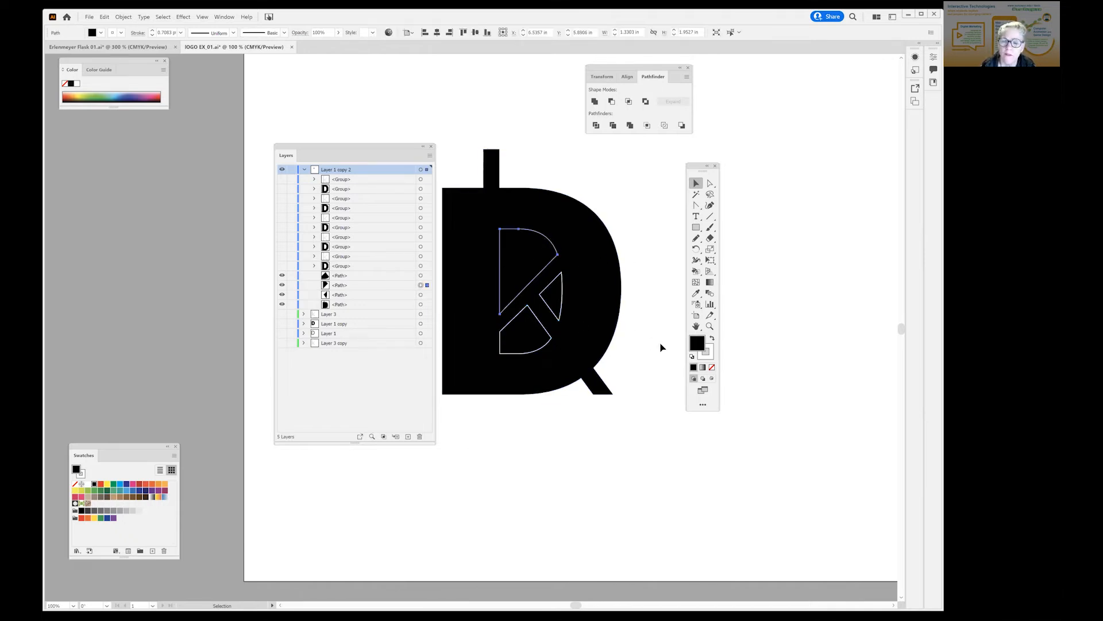
double_click(697, 345)
click(683, 336)
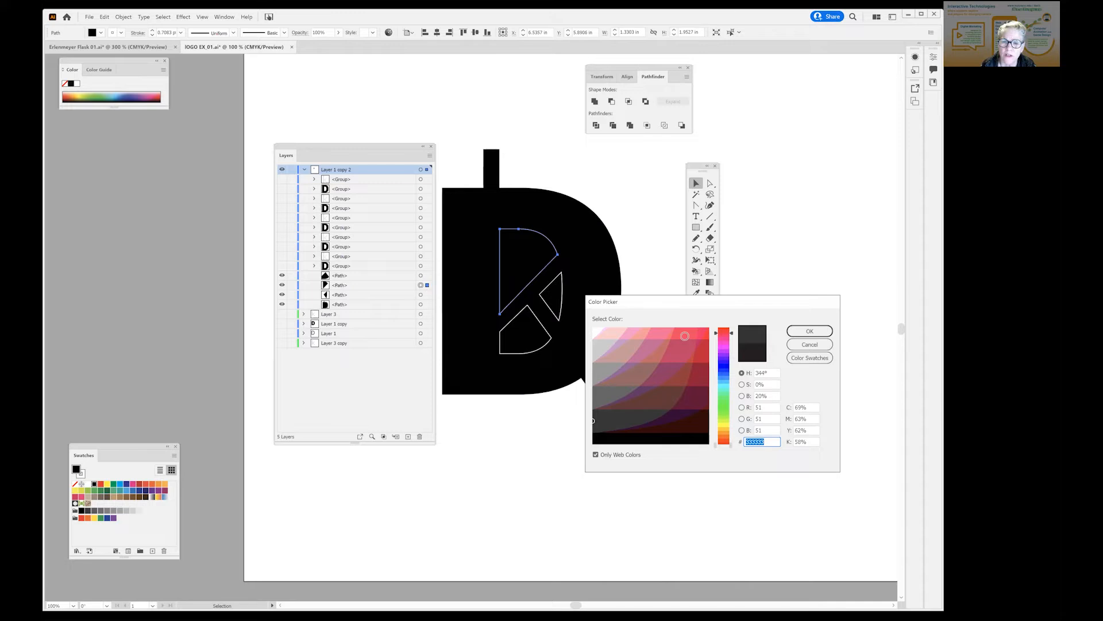
click(797, 333)
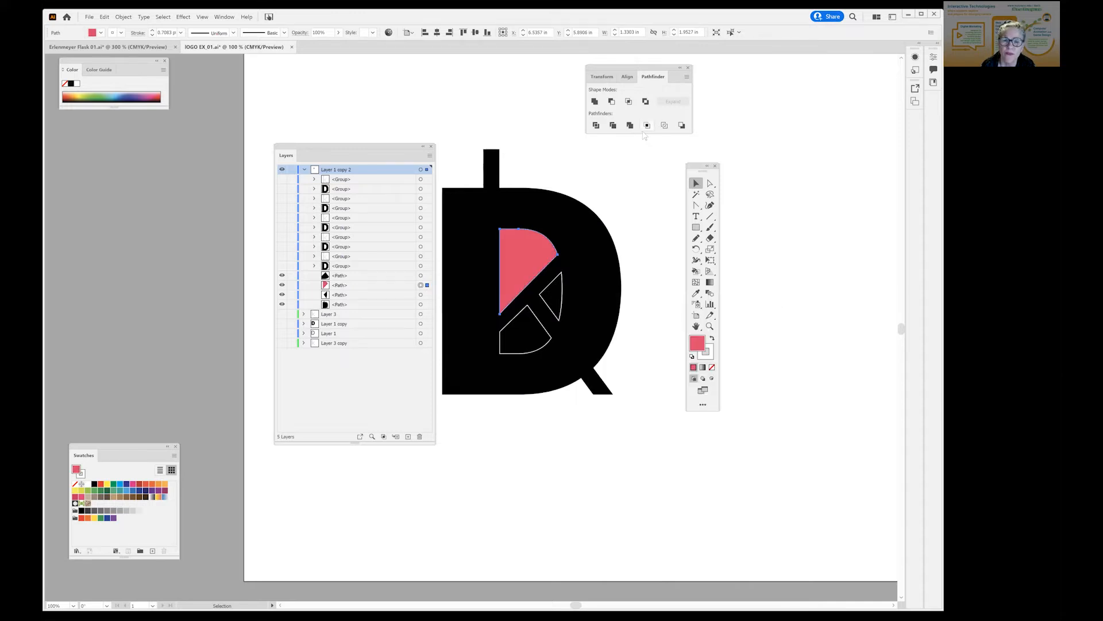
click(631, 196)
click(548, 310)
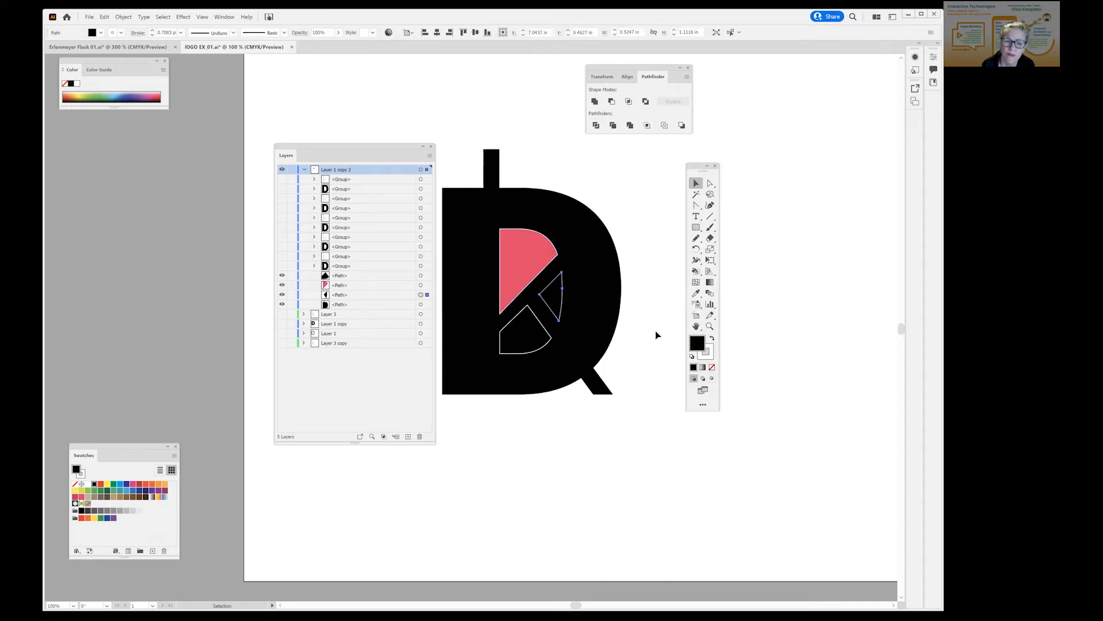
click(329, 142)
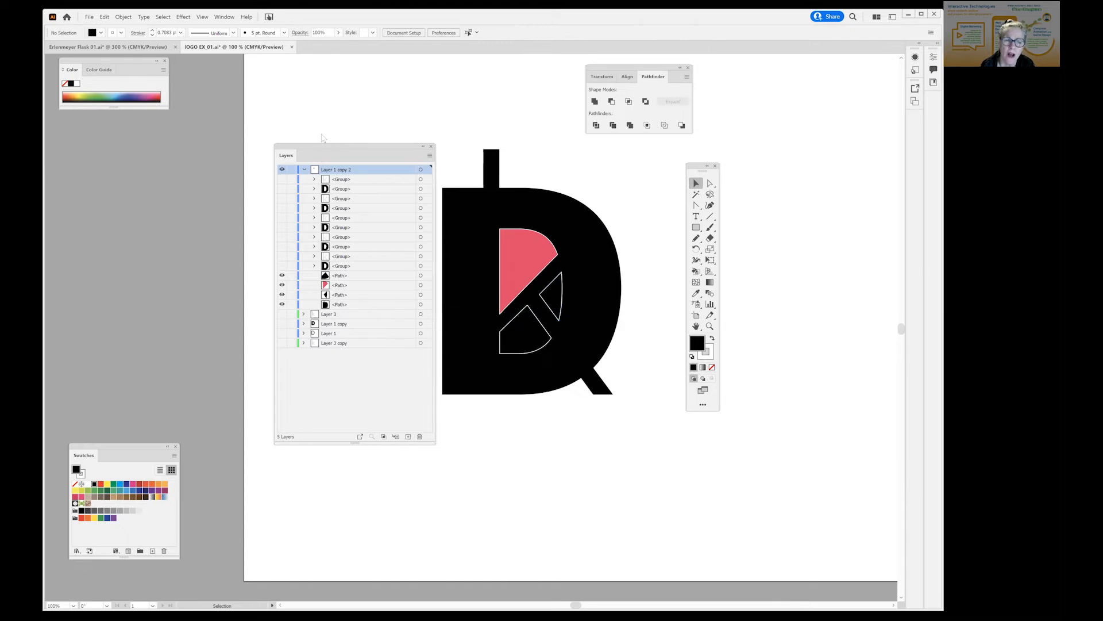
- Move the layer list clear of the artwork, and match the right counter piece's fill to the upper piece's pinkish red with the Eyedropper
drag(322, 146, 250, 133)
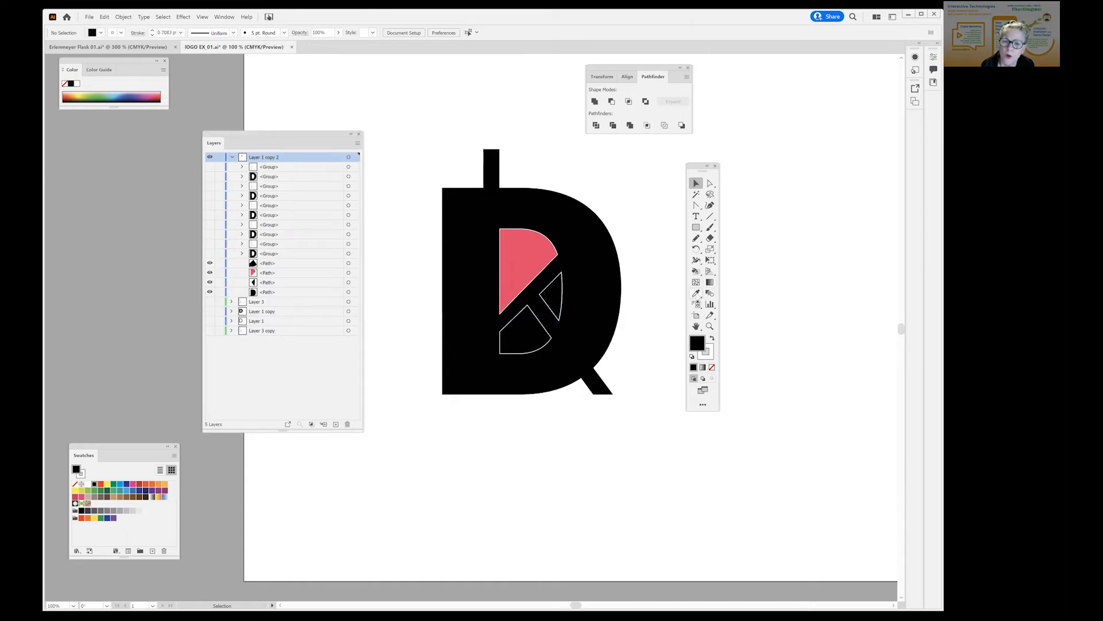
click(559, 296)
click(696, 293)
click(535, 250)
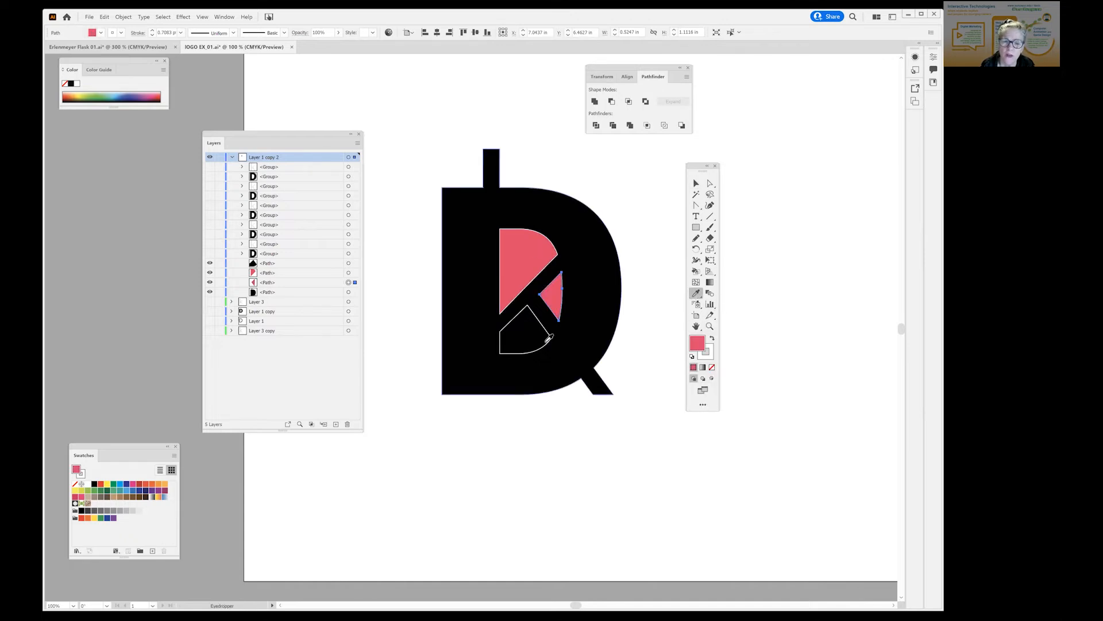
click(547, 319)
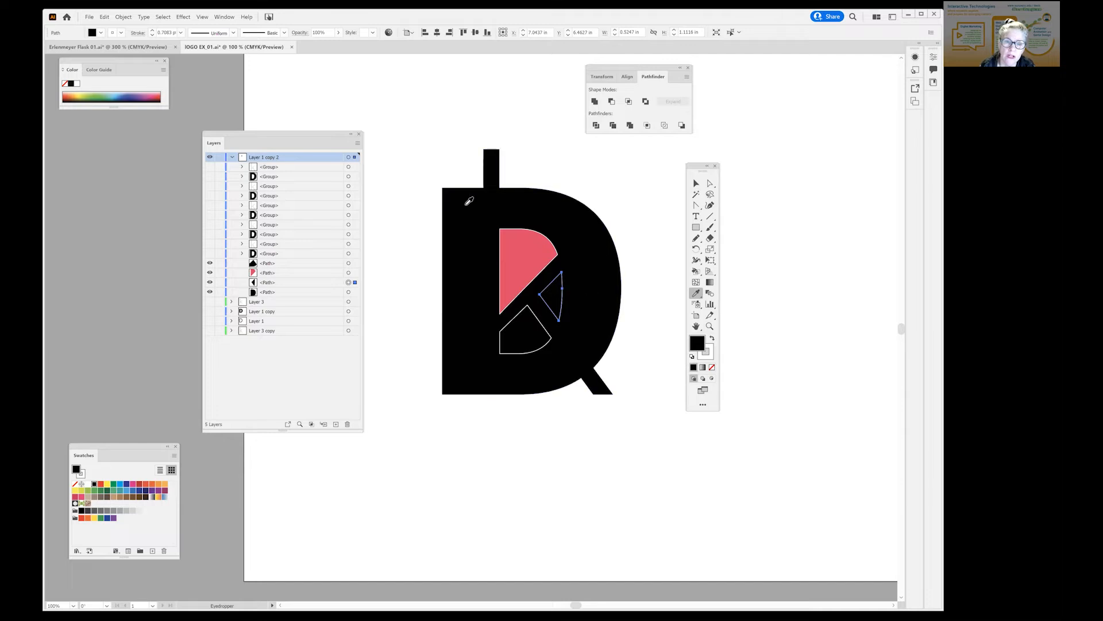
click(695, 183)
click(658, 176)
click(558, 296)
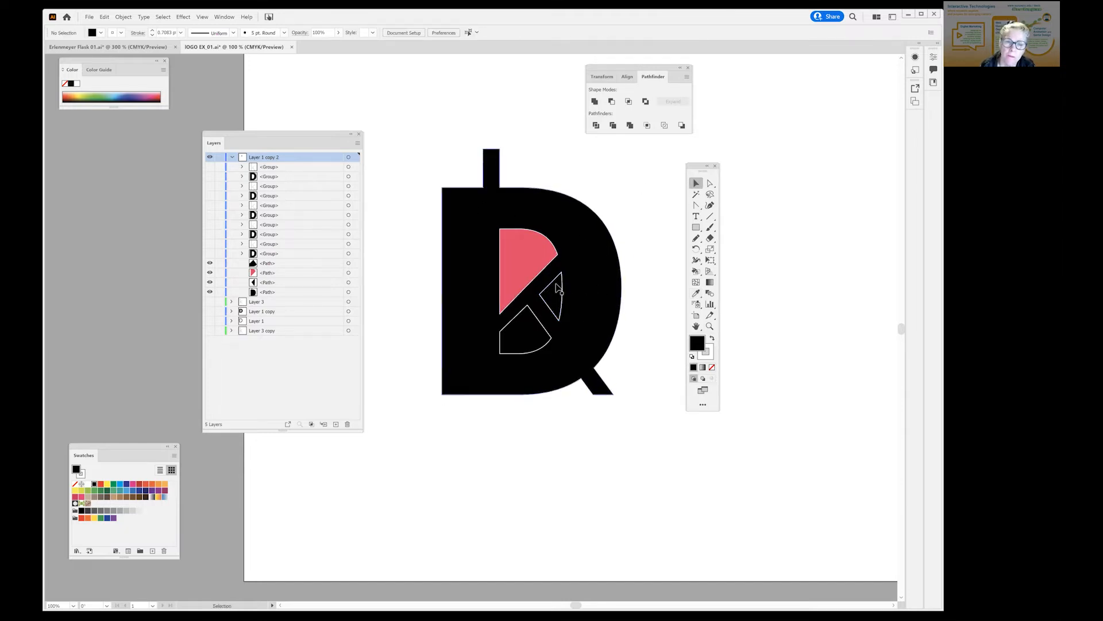
click(696, 293)
click(517, 264)
- Copy the upper counter piece's pinkish-red fill onto the lower counter piece with the Eyedropper, and clear the selection
click(696, 183)
click(518, 348)
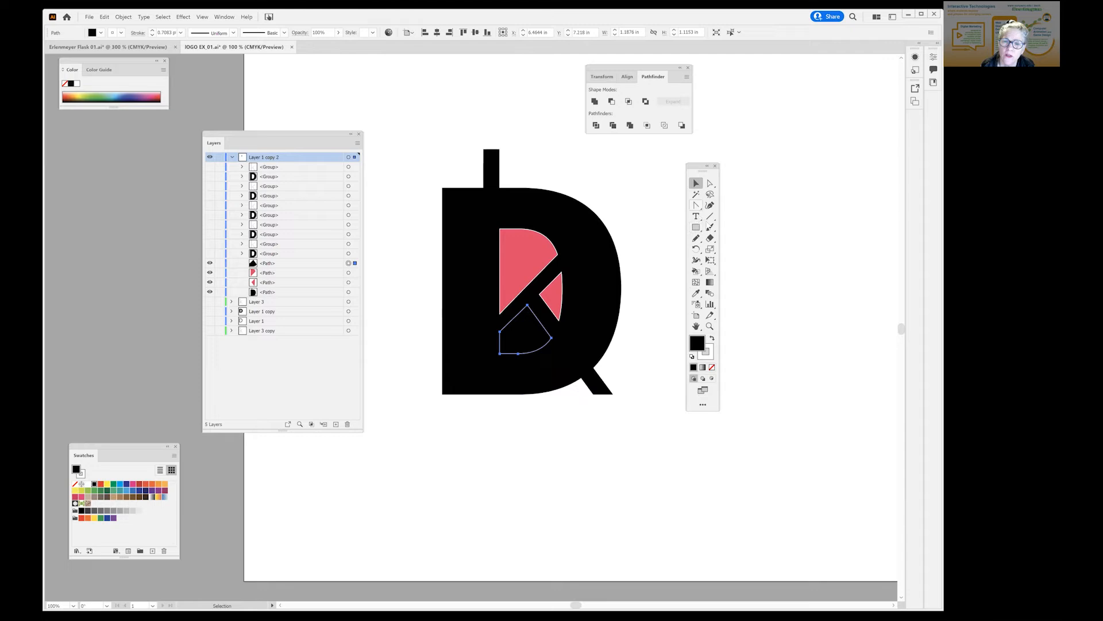
click(696, 293)
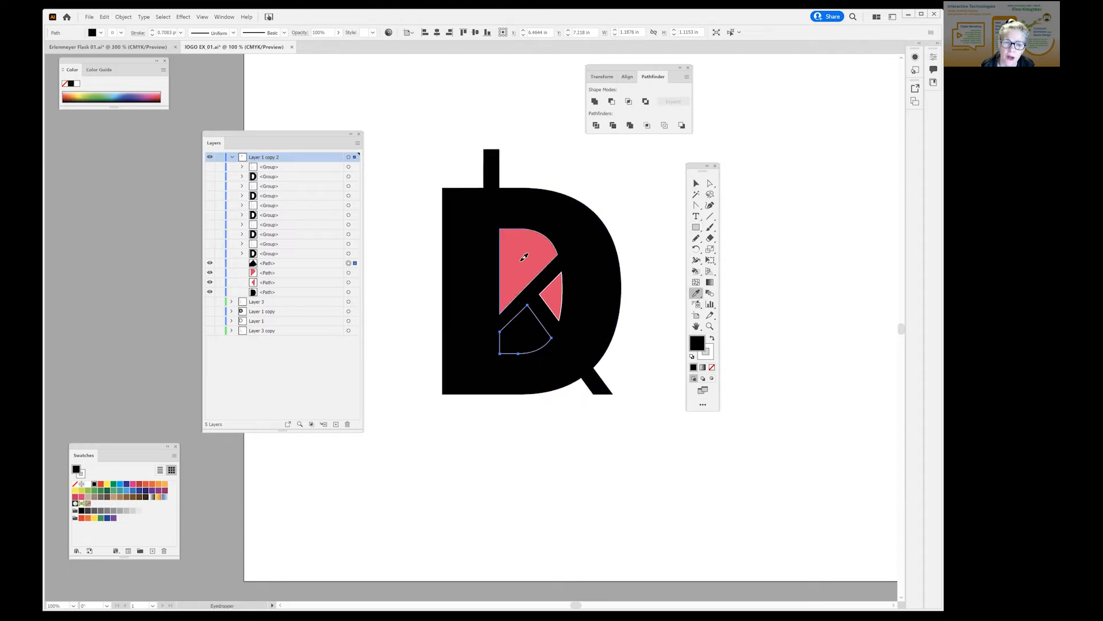
click(520, 257)
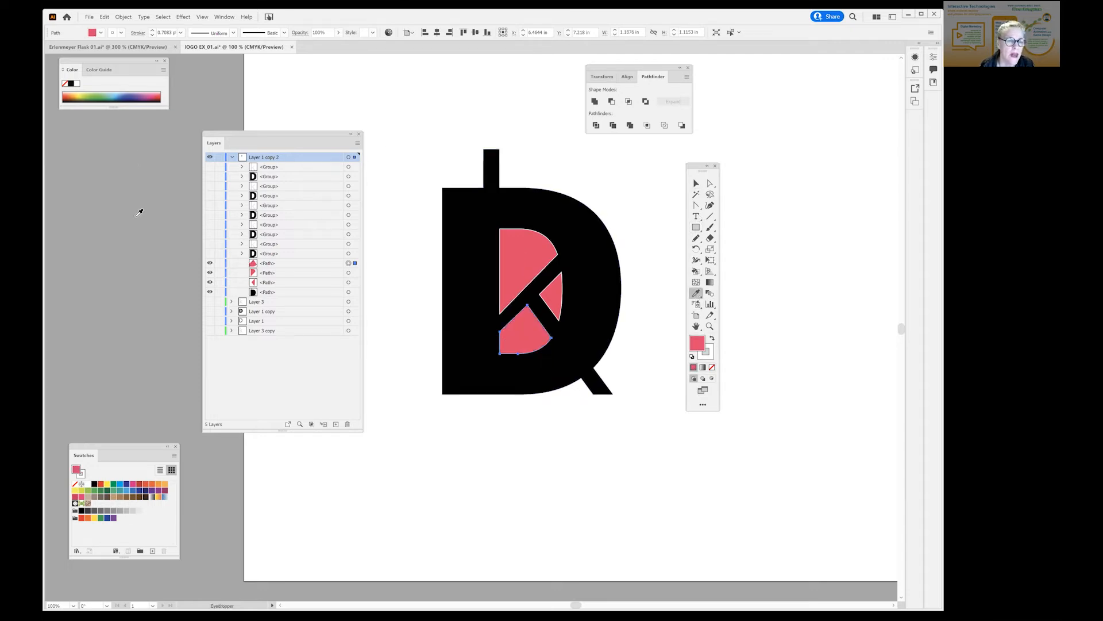
click(696, 184)
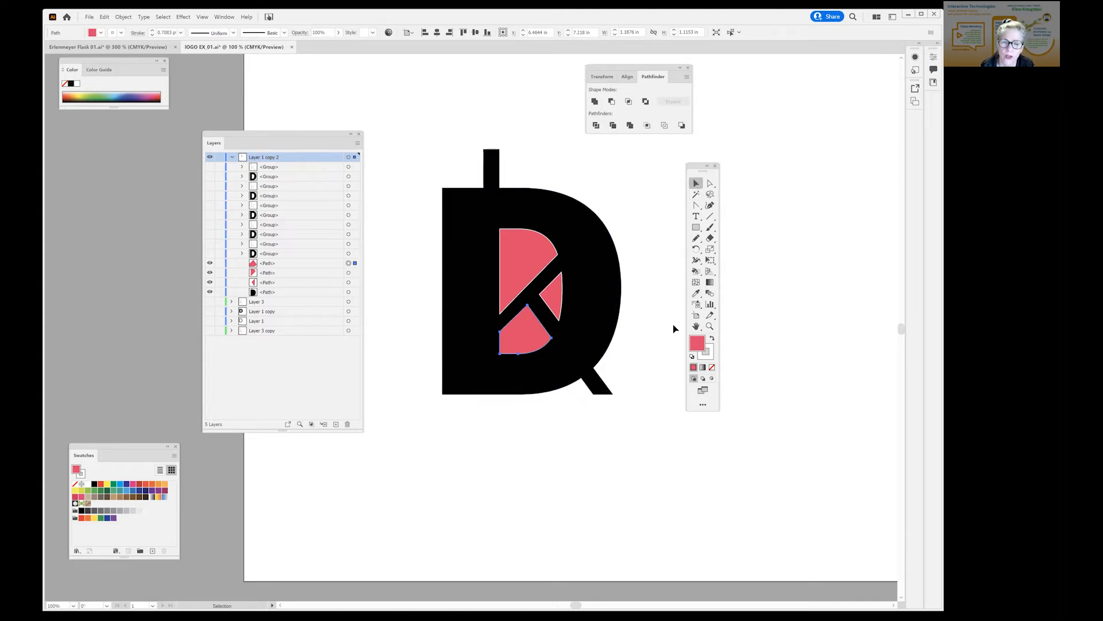
click(525, 112)
- Give the black outer letter shape a pinkish-red FF3366 stroke with a weight of 6 pt, and clear the selection
click(607, 391)
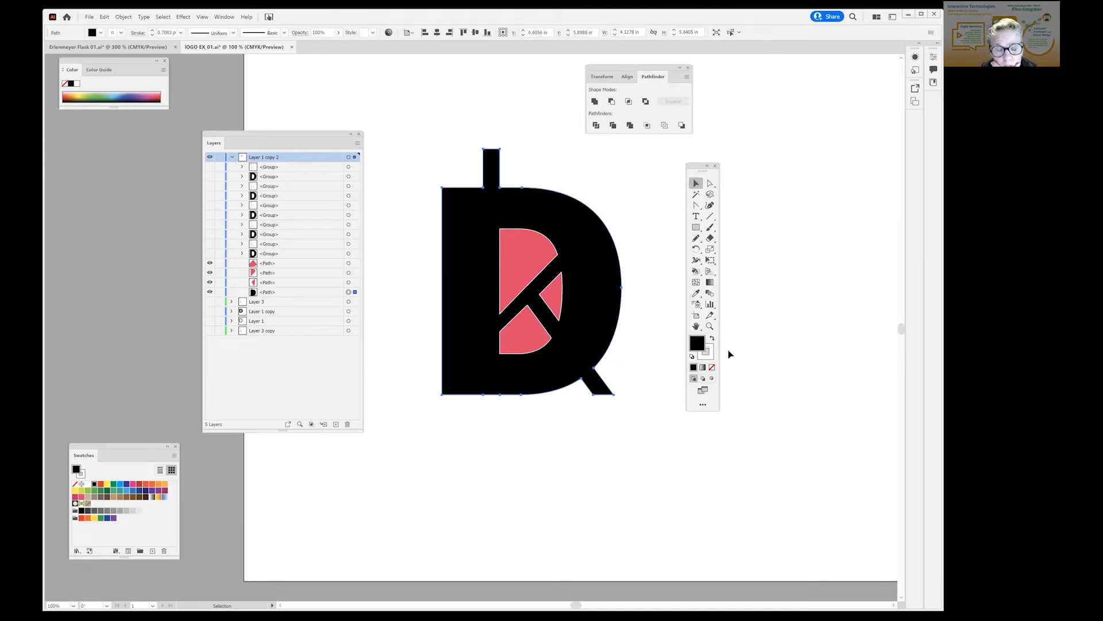
click(710, 355)
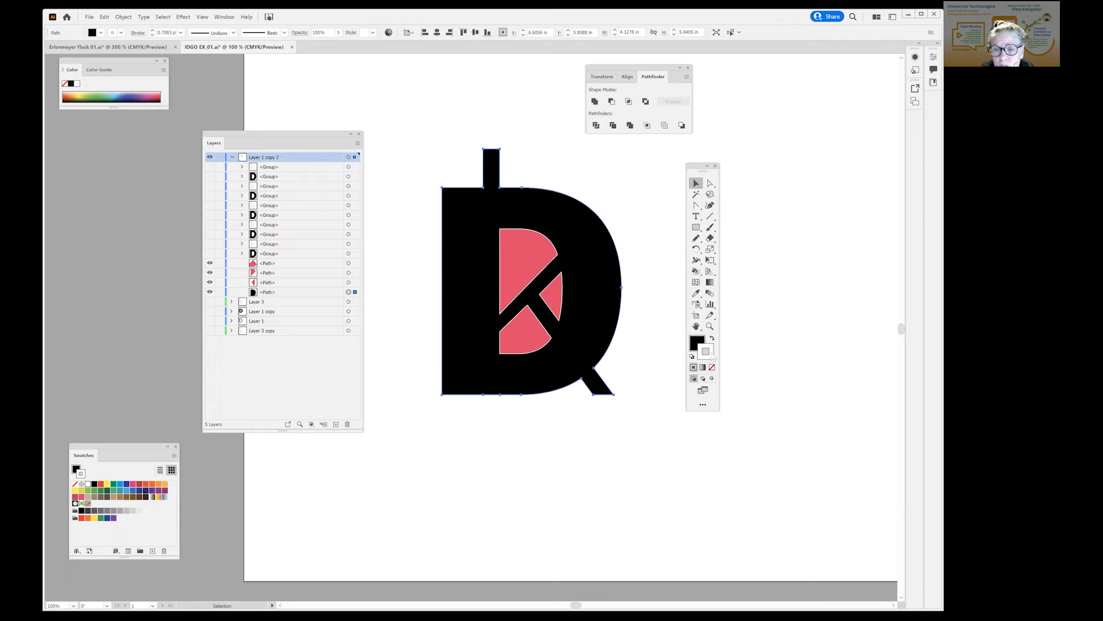
double_click(711, 355)
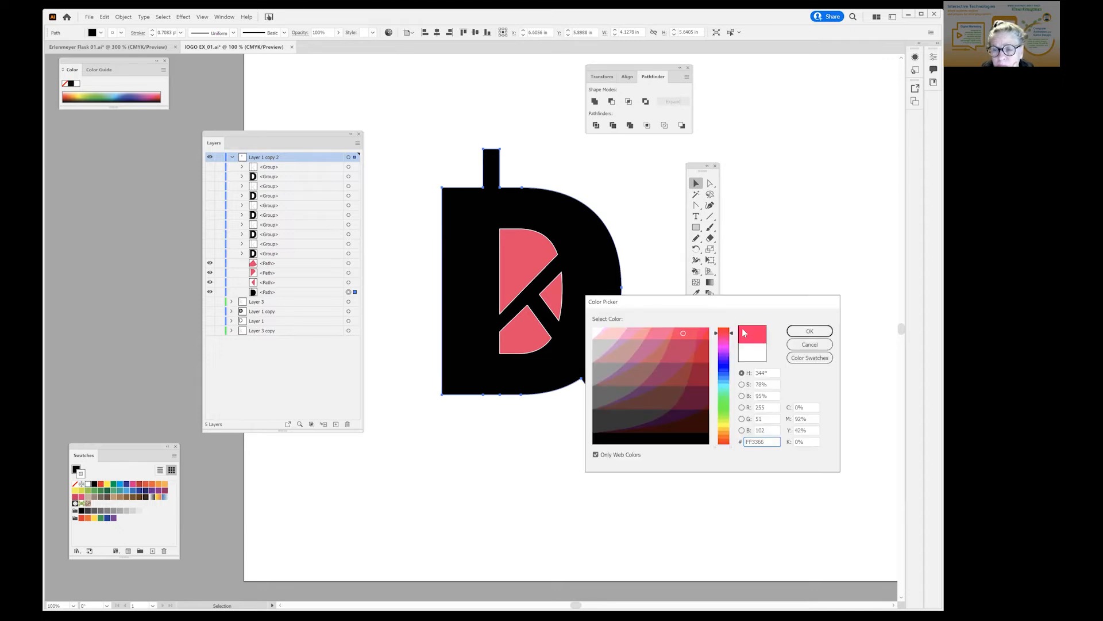
click(809, 332)
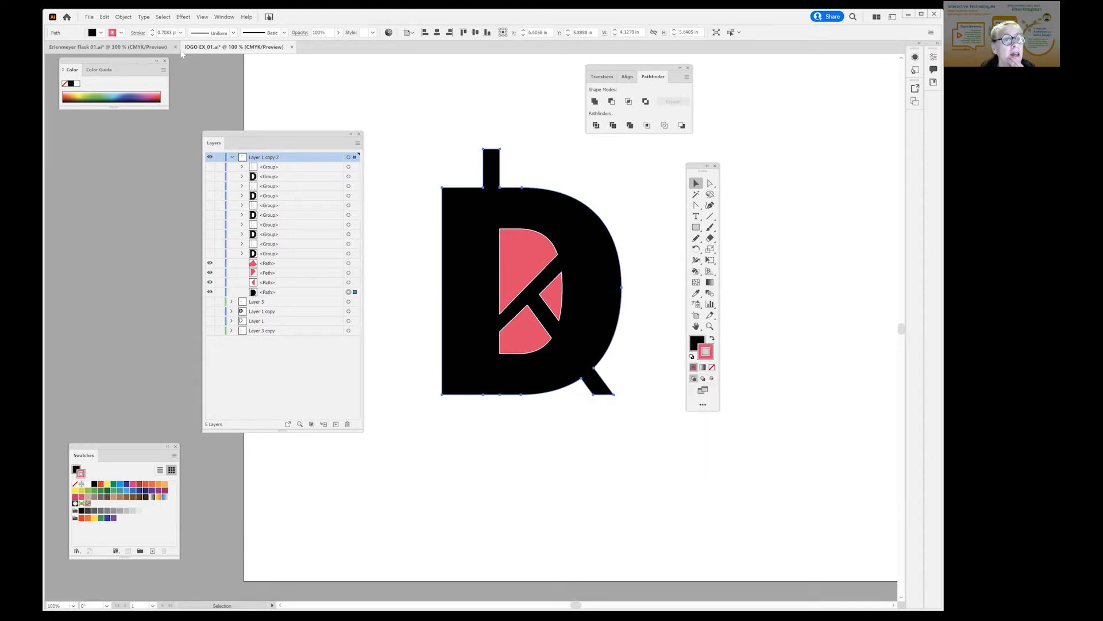
click(180, 32)
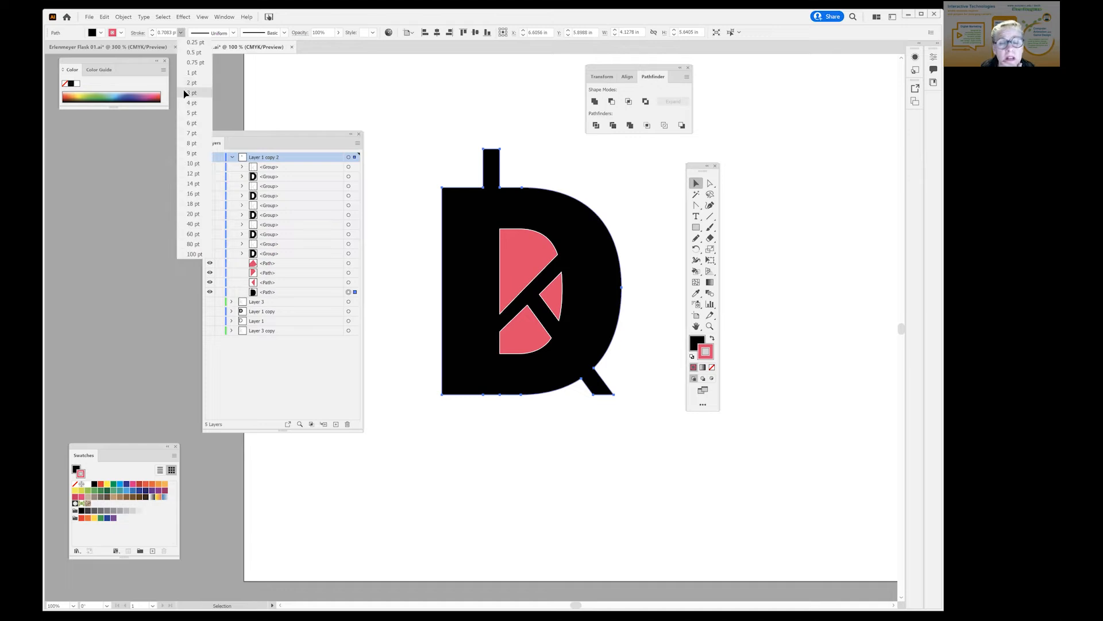
click(184, 90)
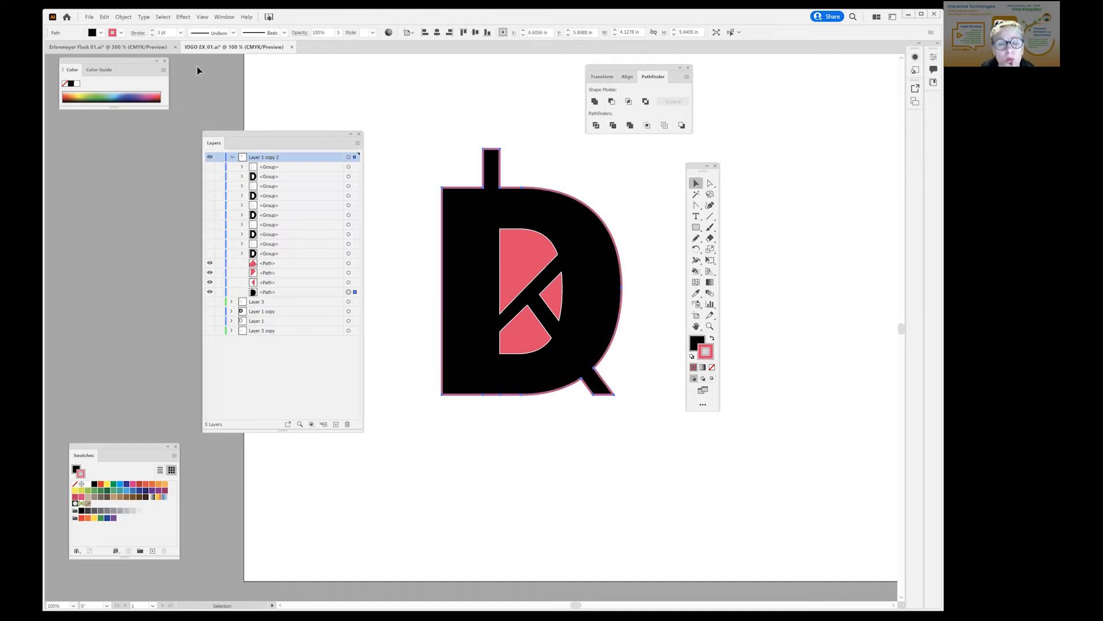
click(181, 32)
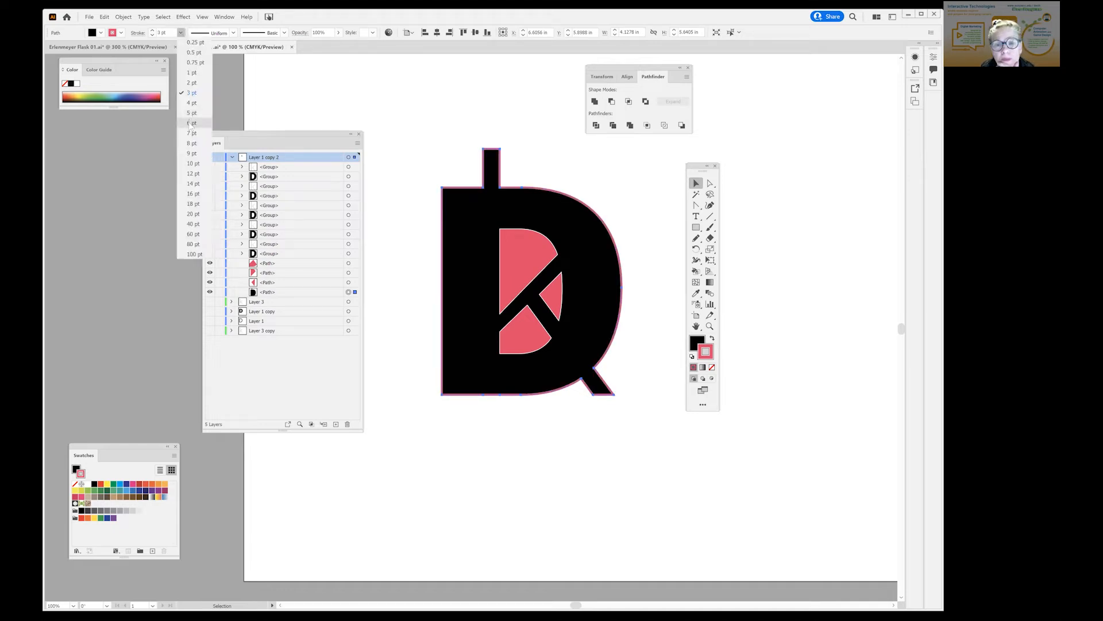
click(192, 143)
click(589, 180)
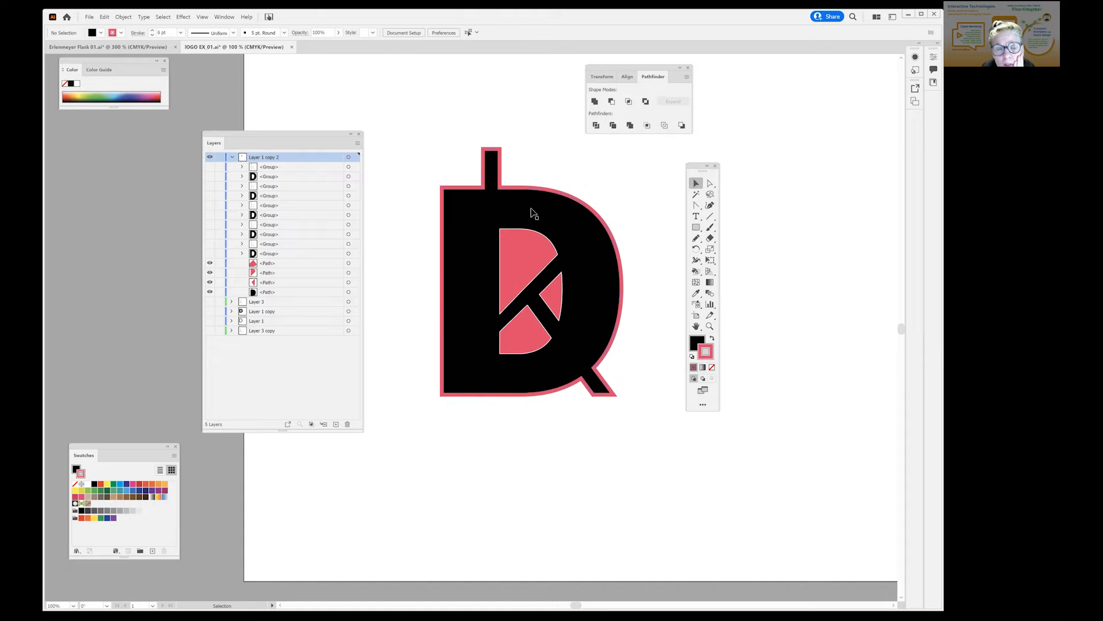
- Select the three pinkish-red counter pieces together and set their stroke to a matching pinkish red
click(533, 243)
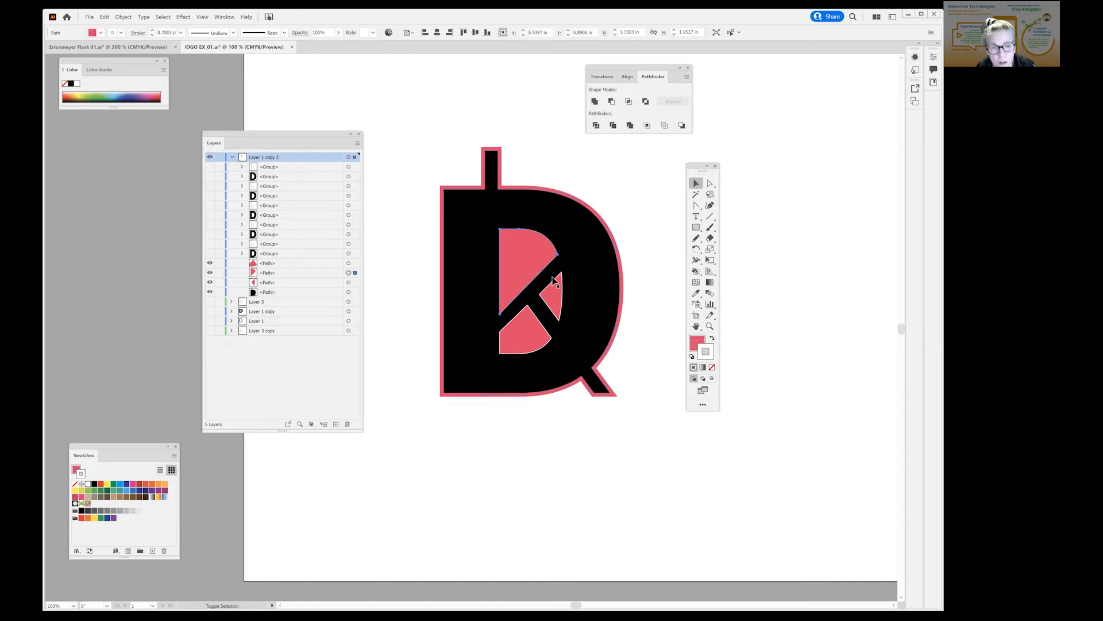
shift+click(556, 298)
shift+click(521, 337)
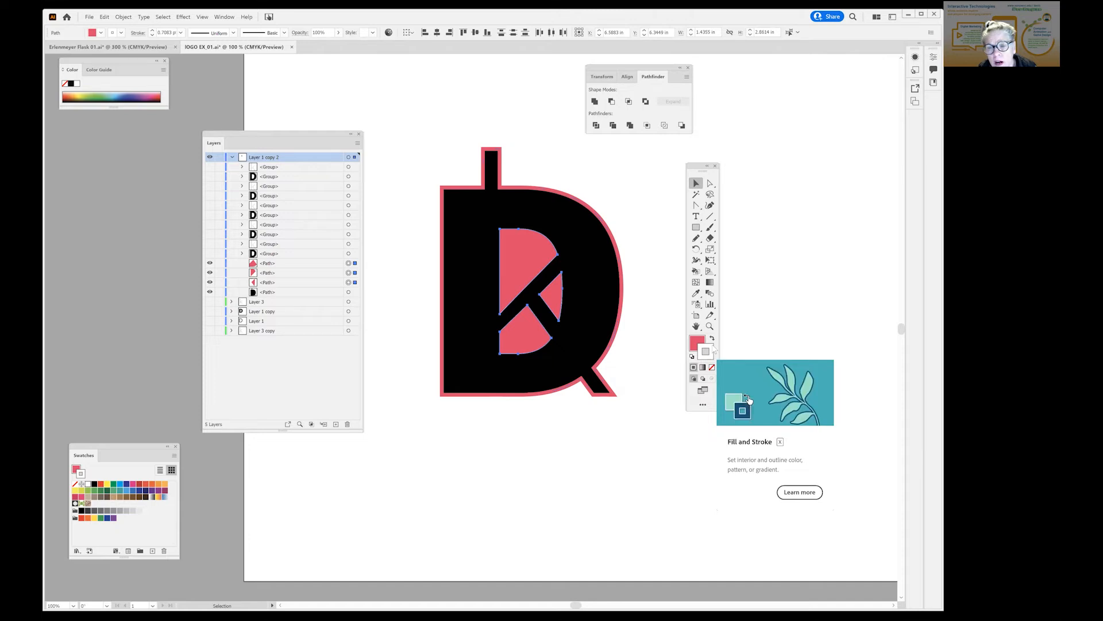
double_click(706, 350)
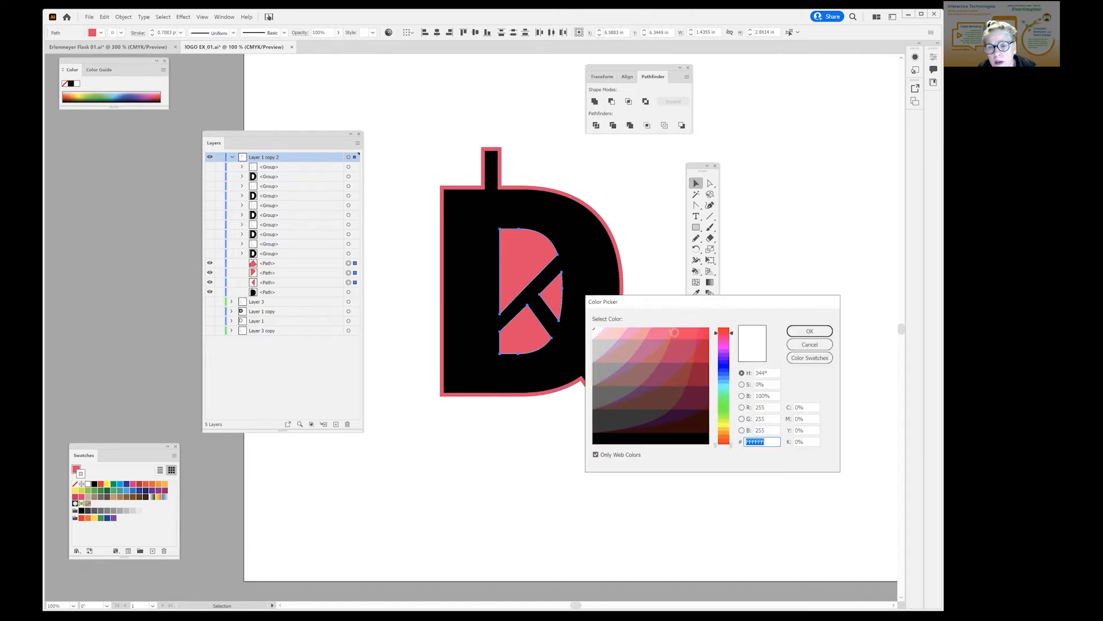
click(675, 332)
click(798, 333)
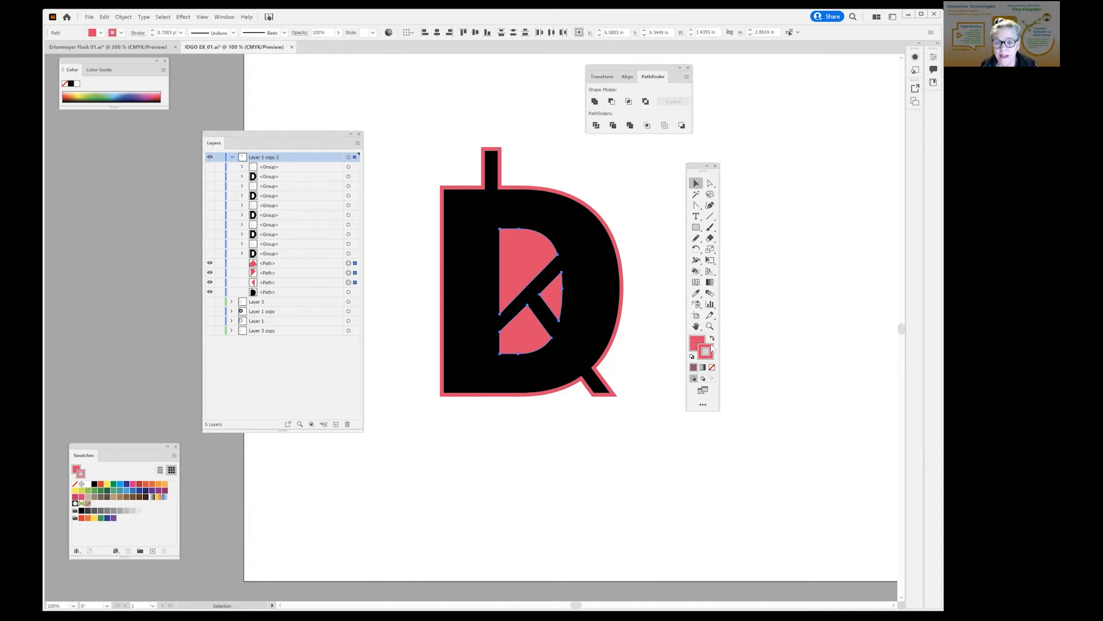
- Set the stroke of the three counter pieces to black 000000 with a weight of 4 pt
double_click(712, 349)
click(604, 441)
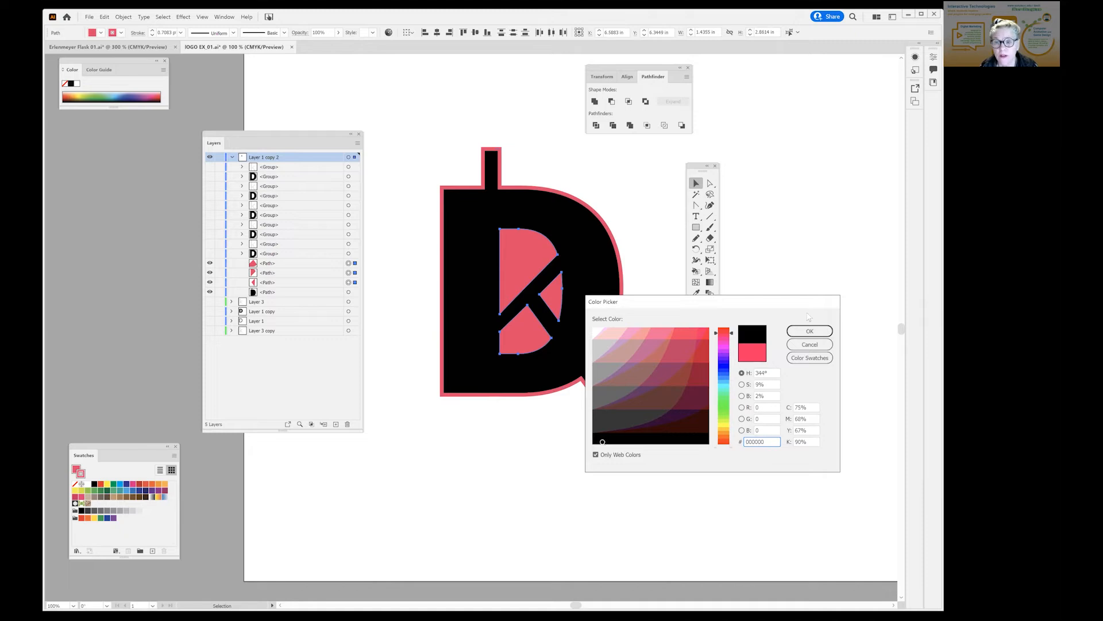
click(807, 331)
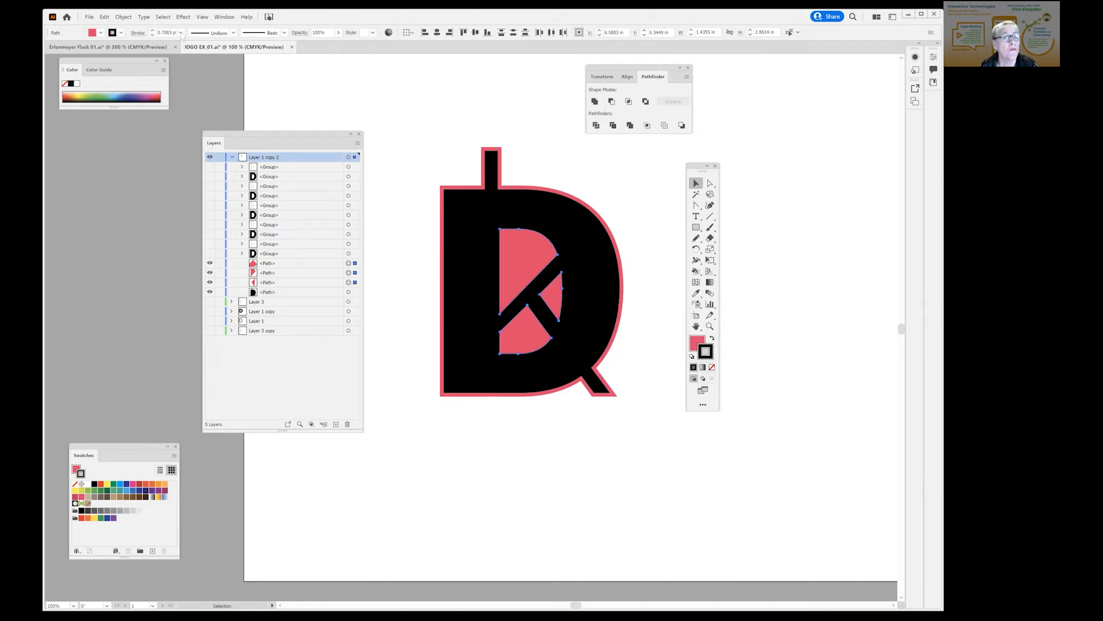
click(181, 33)
click(189, 102)
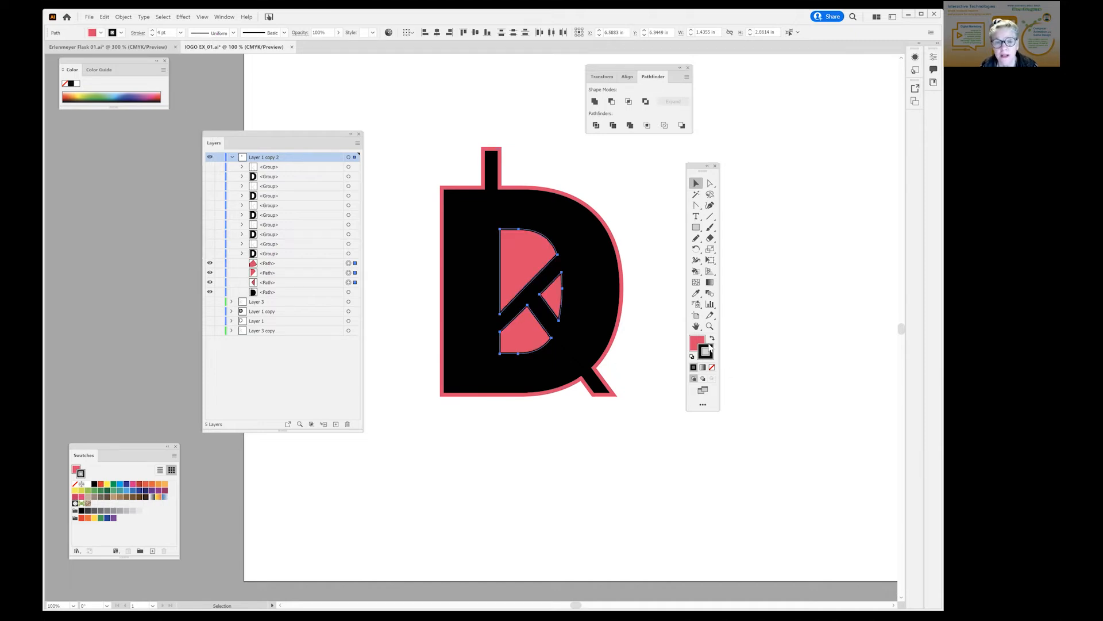
- Set the stroke colour of the three counter pieces to pinkish red FF3366, and clear the selection
double_click(710, 348)
click(688, 333)
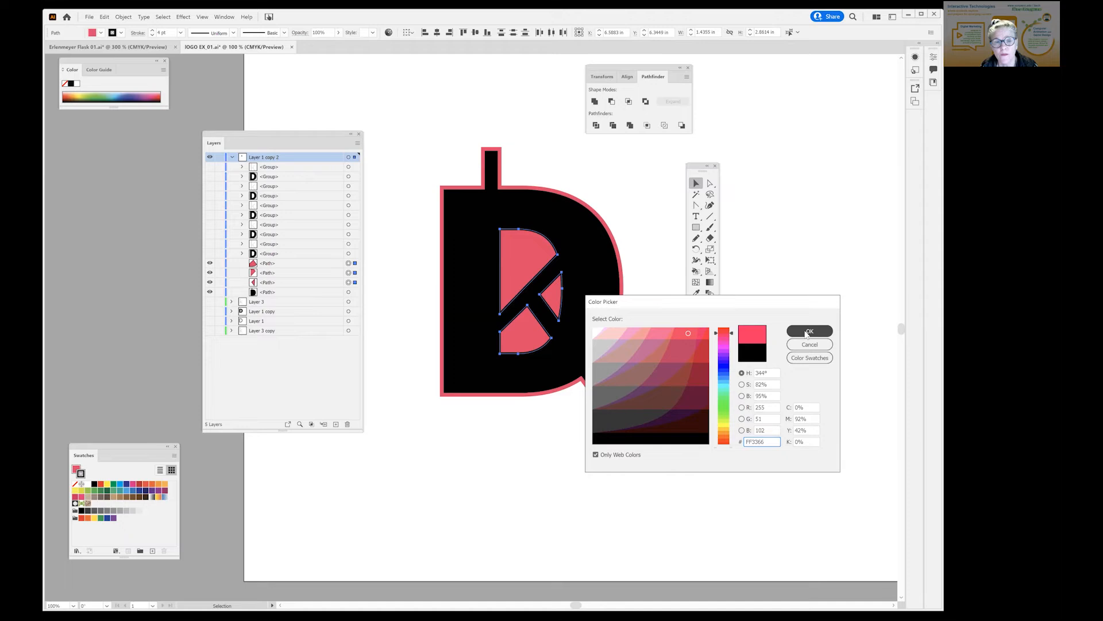
click(808, 333)
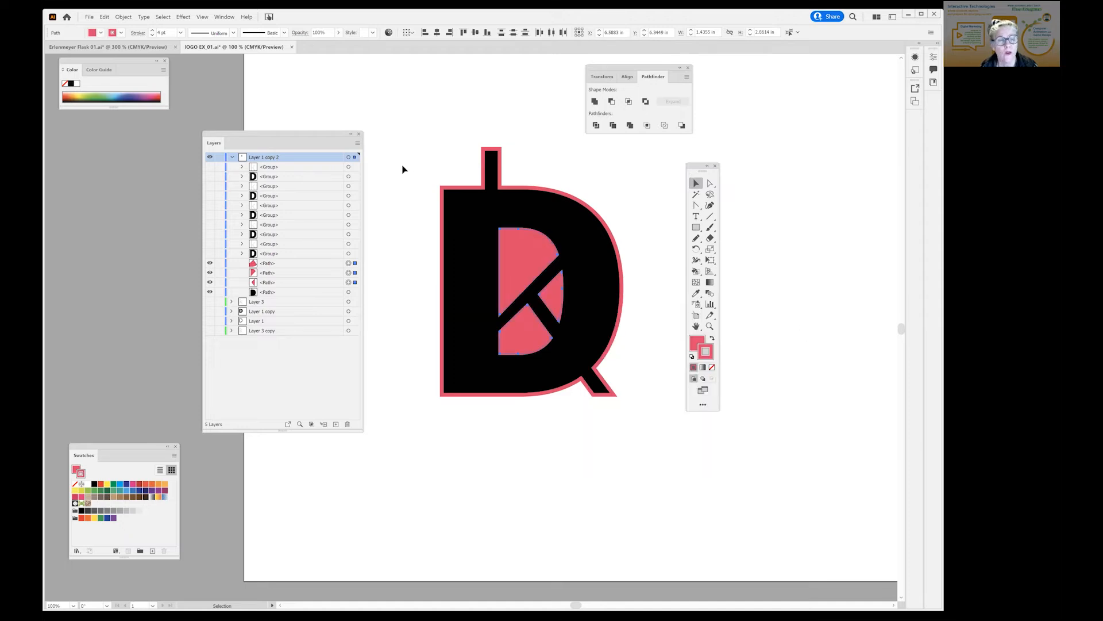
click(778, 185)
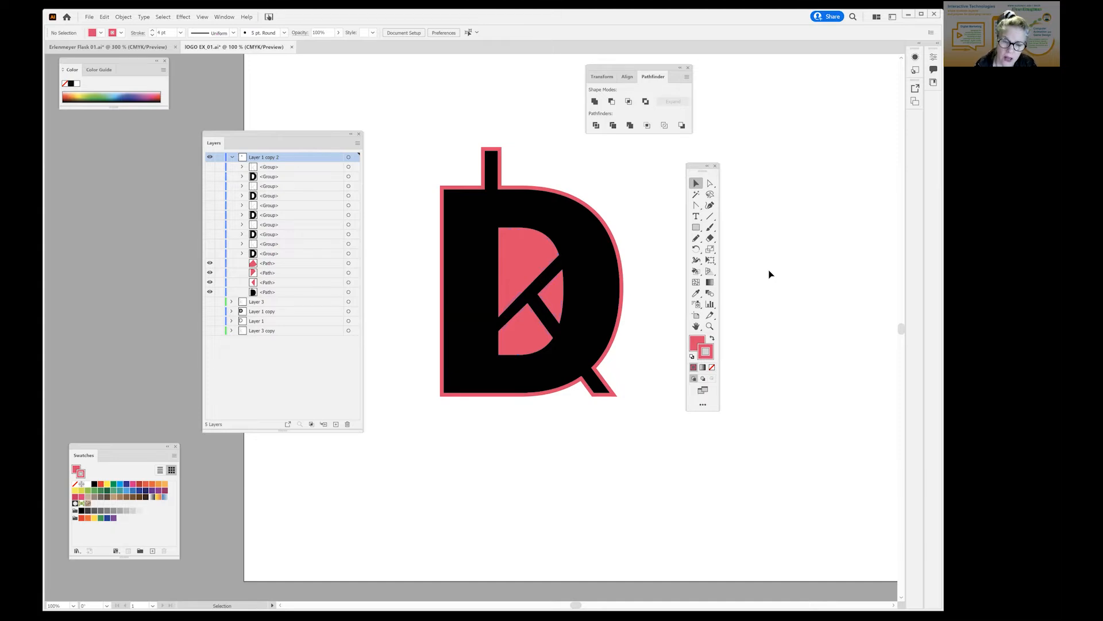
- Try stroke weights of 9 pt and 16 pt on the black outer letter shape, and clear the selection
click(600, 214)
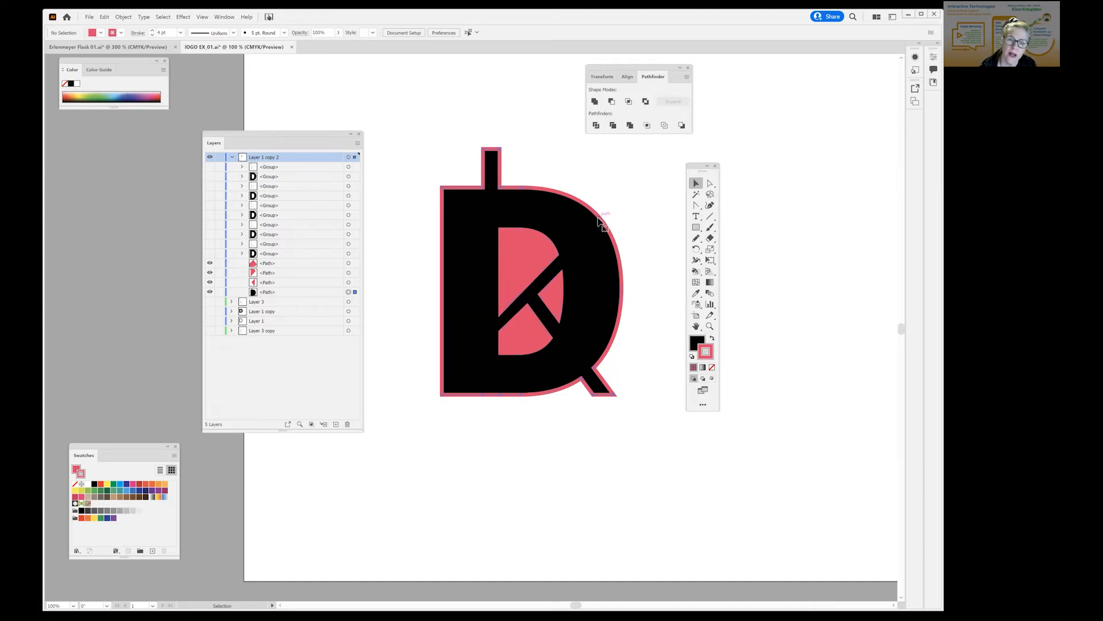
click(180, 33)
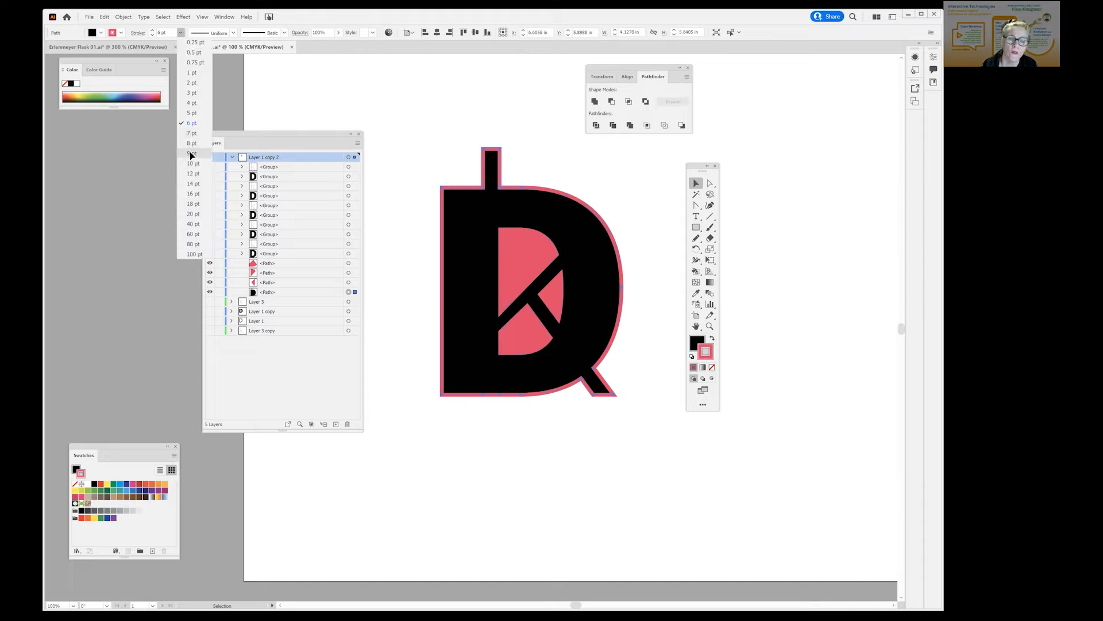
click(191, 154)
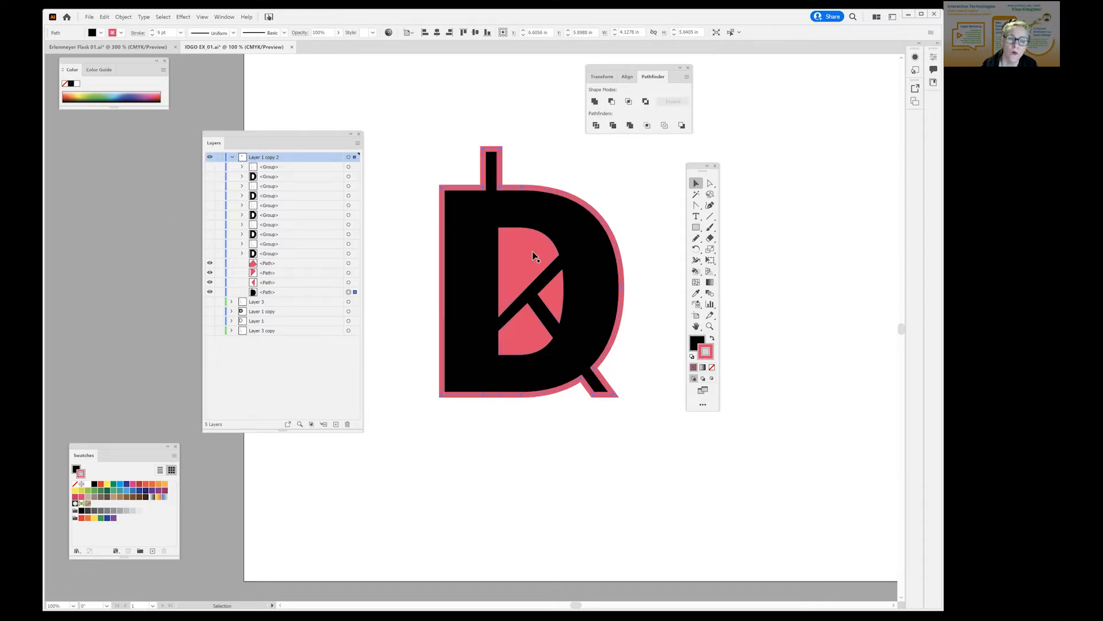
click(181, 33)
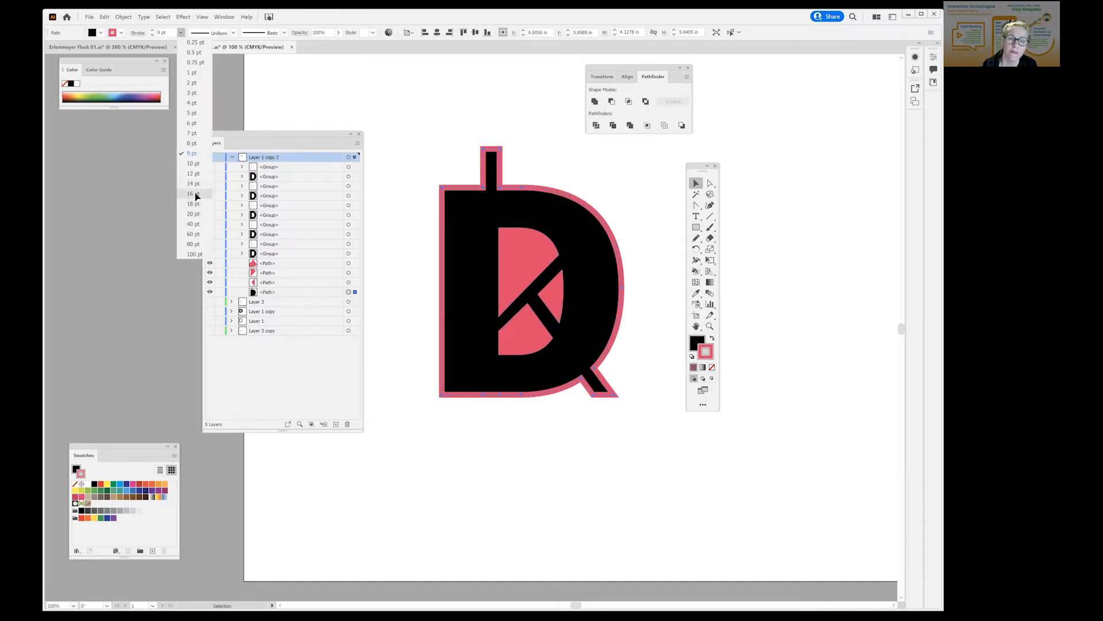
click(195, 192)
click(542, 489)
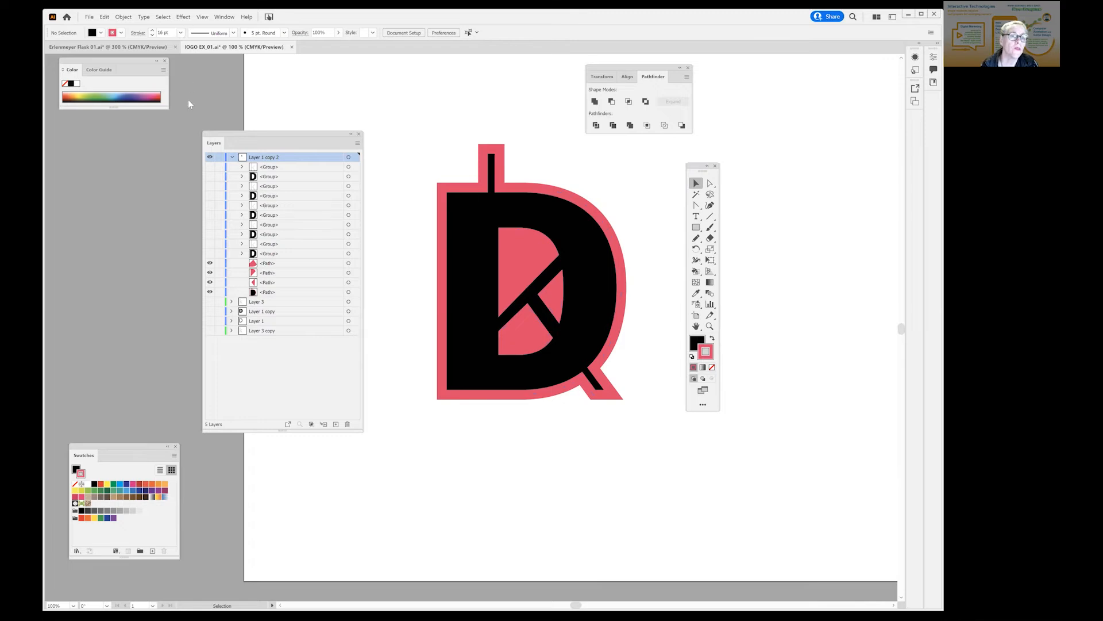
- Reselect the black outer letter shape and set its stroke weight to 10 pt
click(180, 33)
click(191, 164)
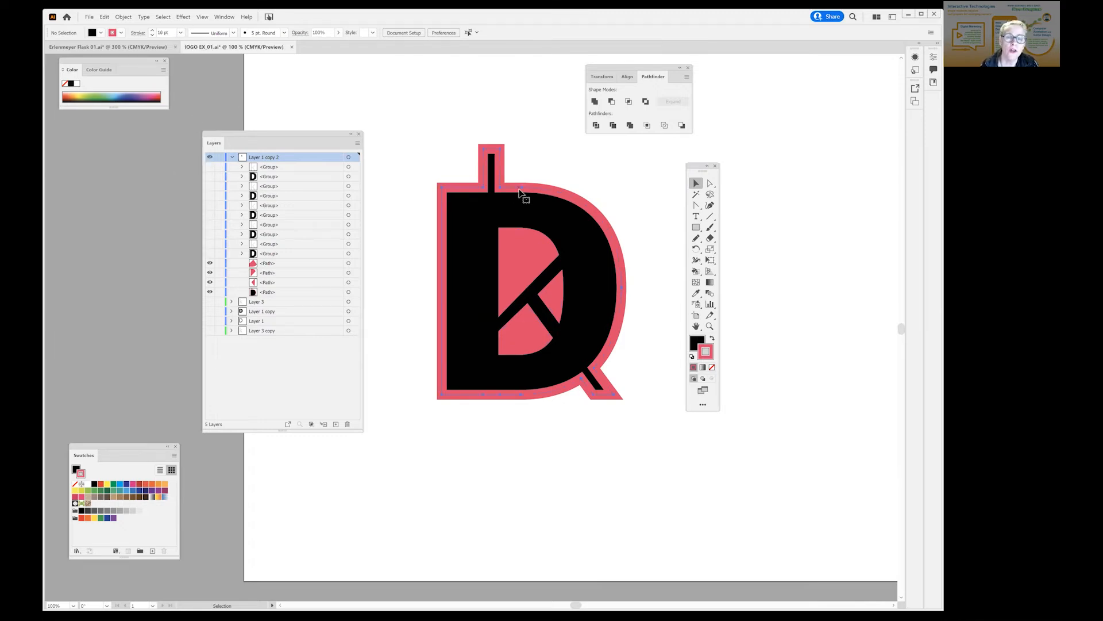
click(520, 194)
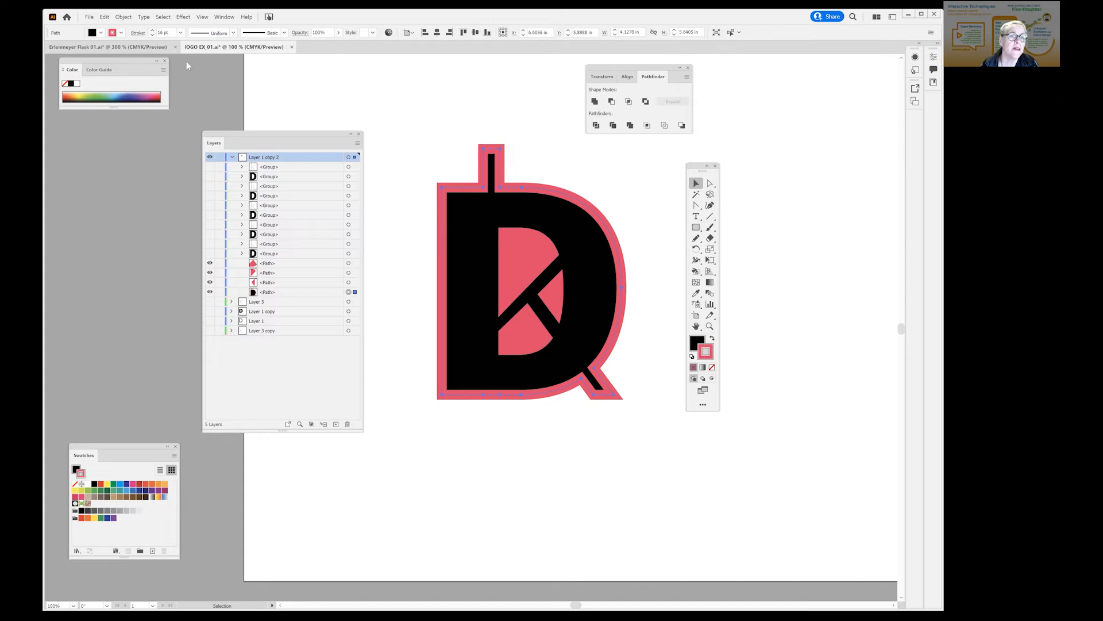
click(181, 32)
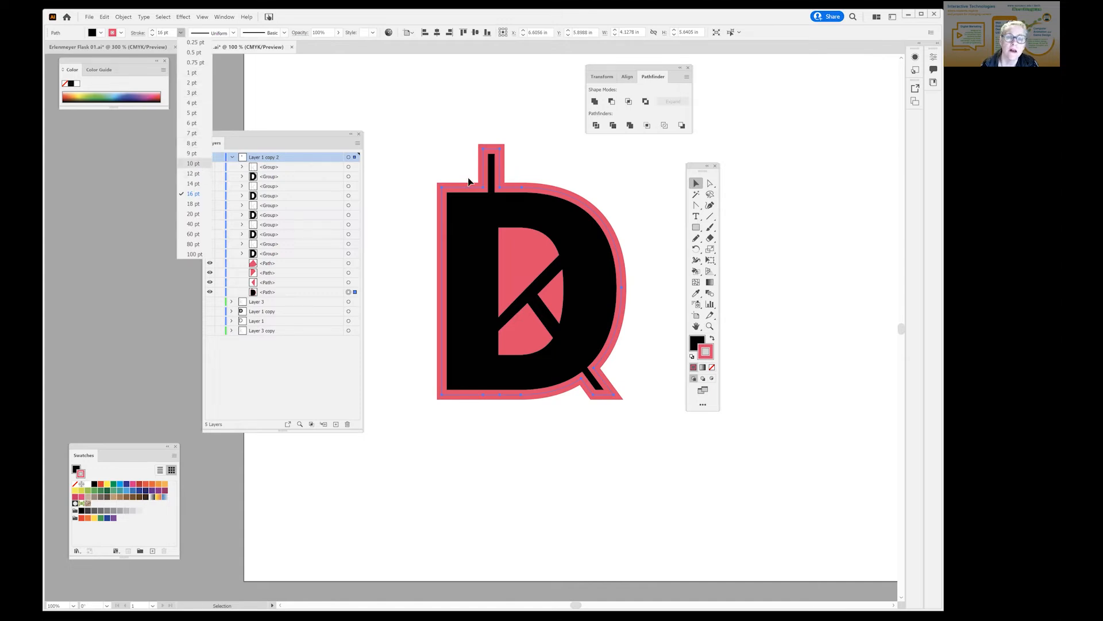
click(194, 163)
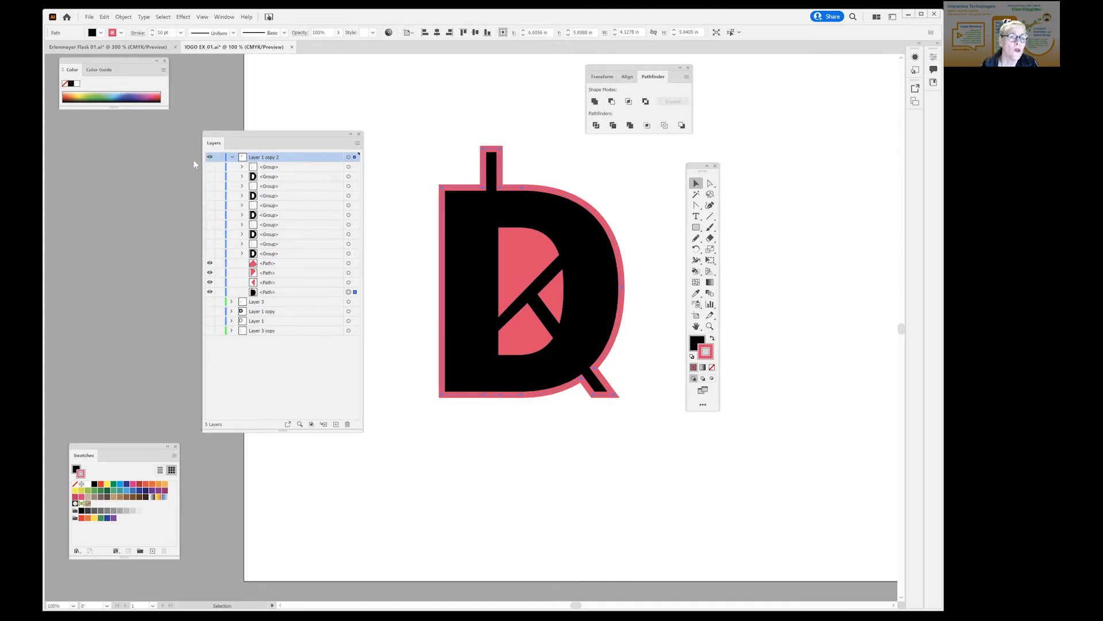
- Try a 14 pt stroke on the black outer letter shape, settle on 12 pt, and clear the selection
click(180, 32)
click(193, 183)
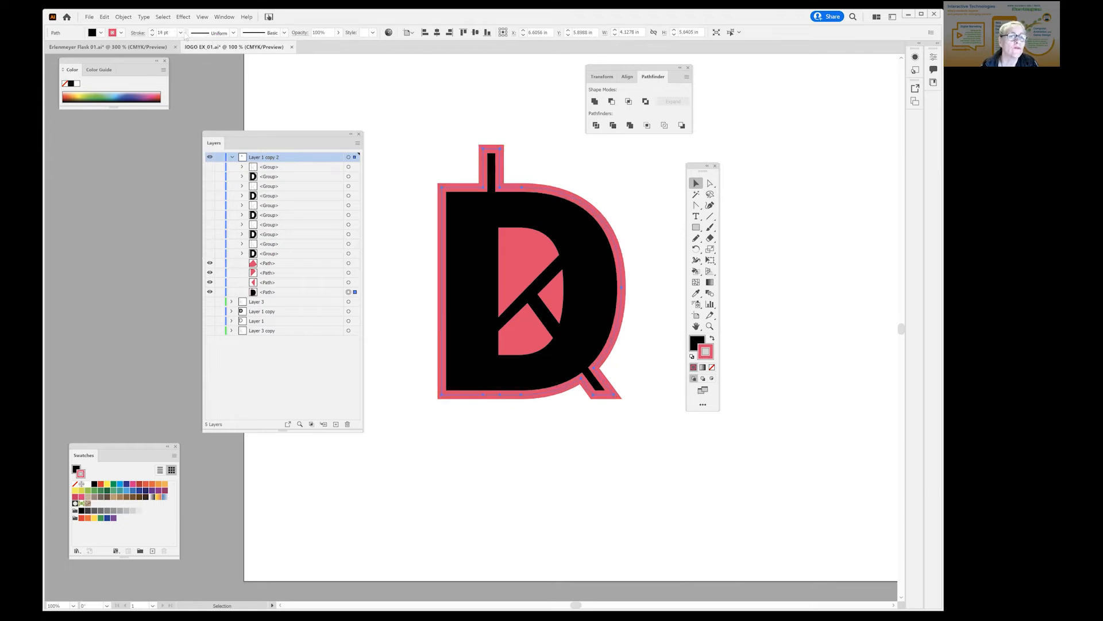
click(176, 32)
text(12)
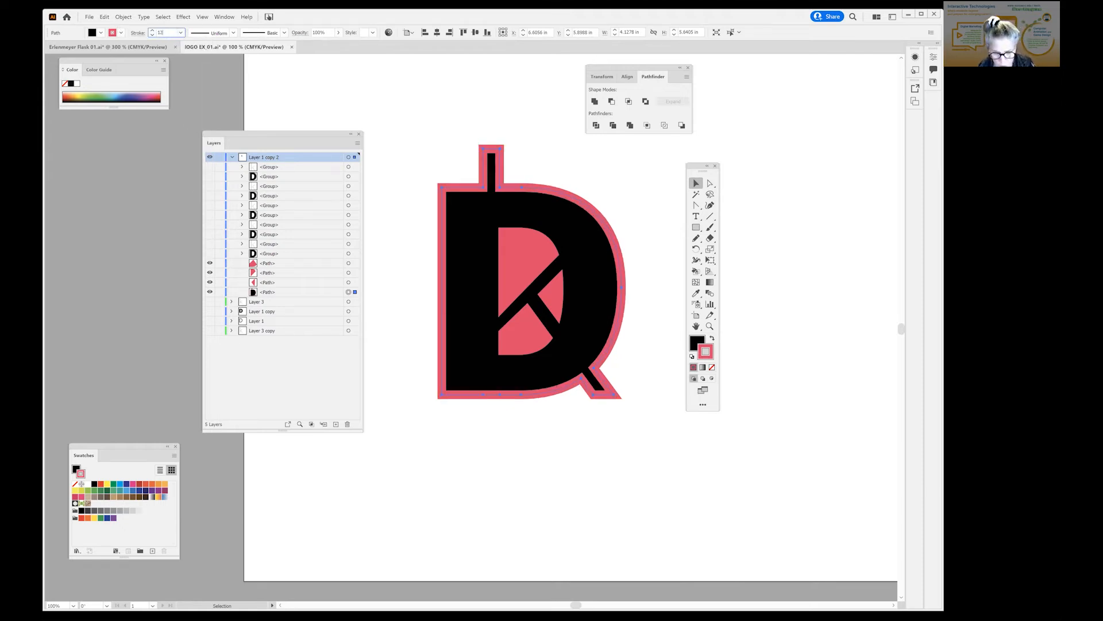
key(Return)
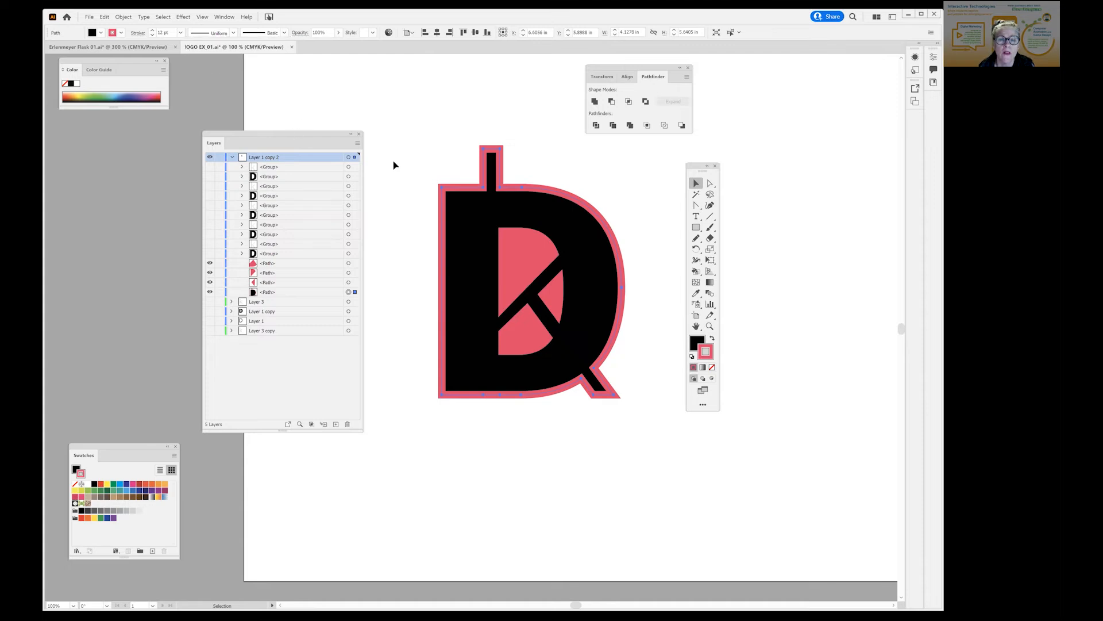
click(517, 148)
- Examine the outline around the letter's upper stem up close, and fit all the artwork in the window
key(z)
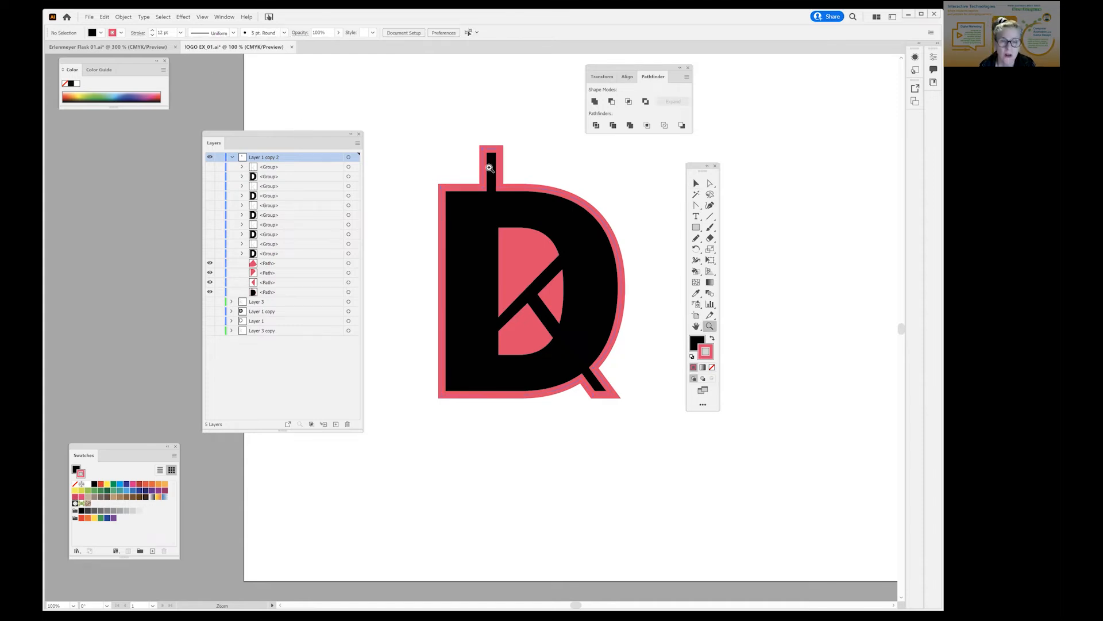
click(491, 168)
click(475, 326)
click(475, 326)
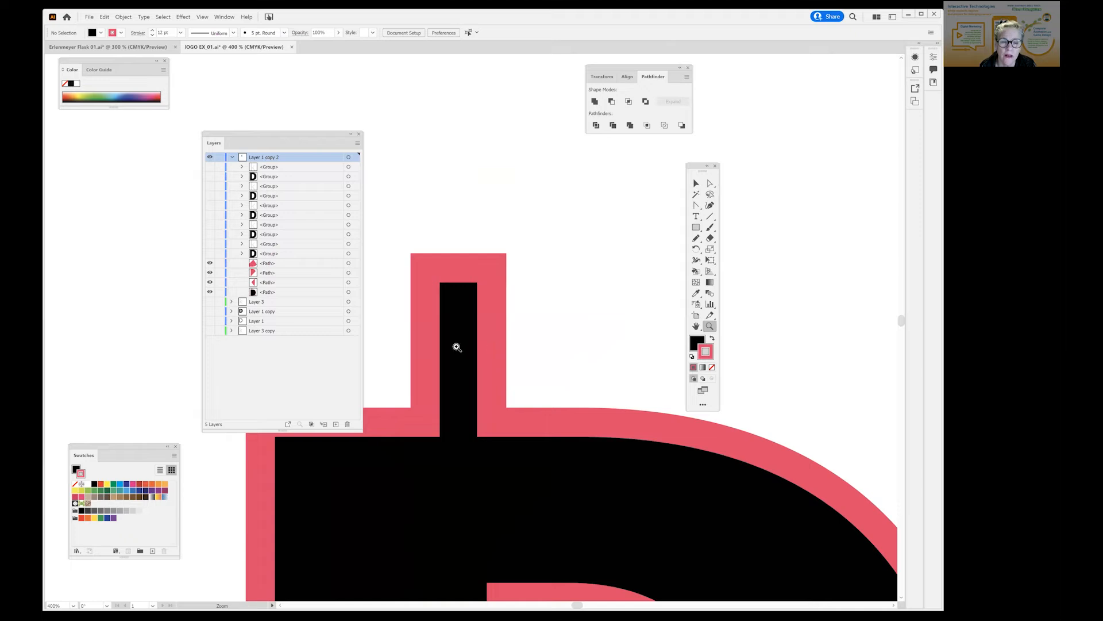
click(205, 18)
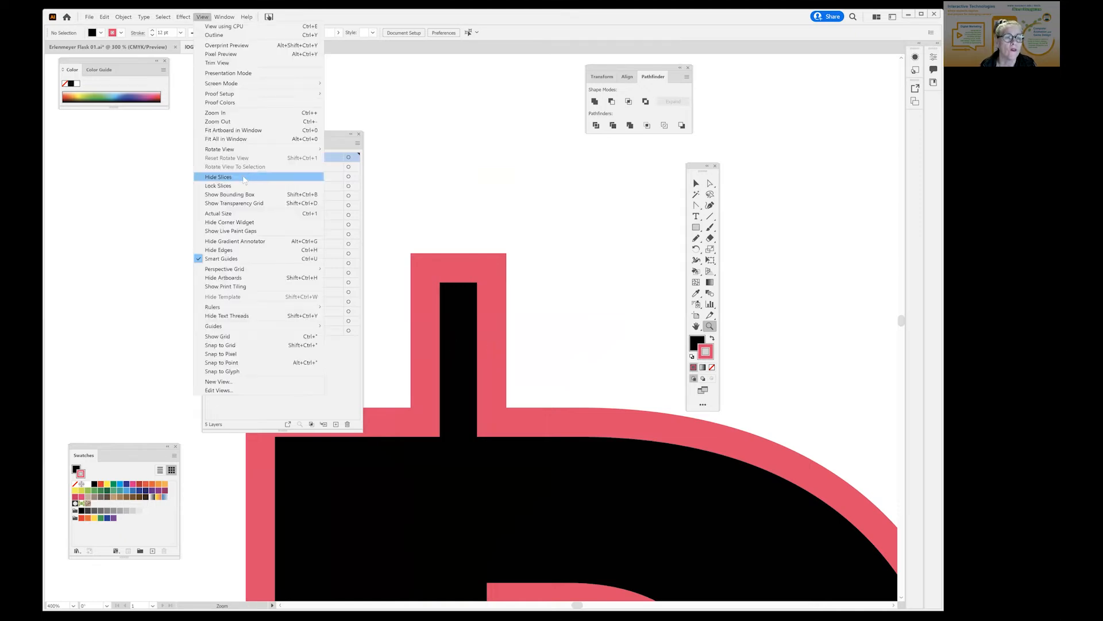
click(227, 139)
- Move the Layers panel clear of the artwork and select all four pieces of the coloured logo
drag(265, 138, 404, 82)
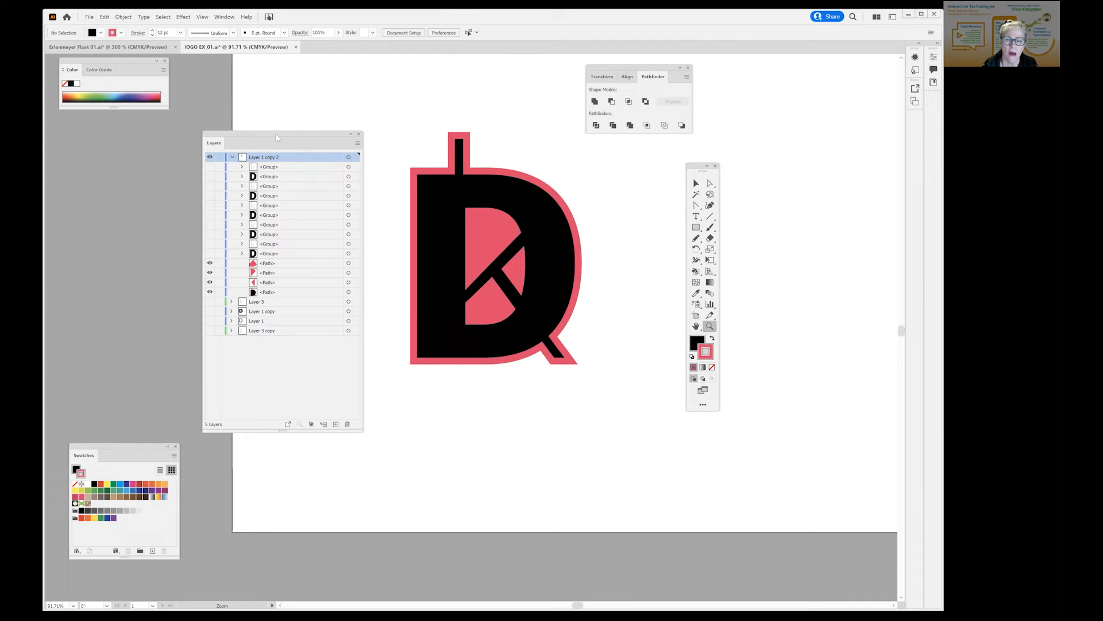
drag(269, 134, 825, 149)
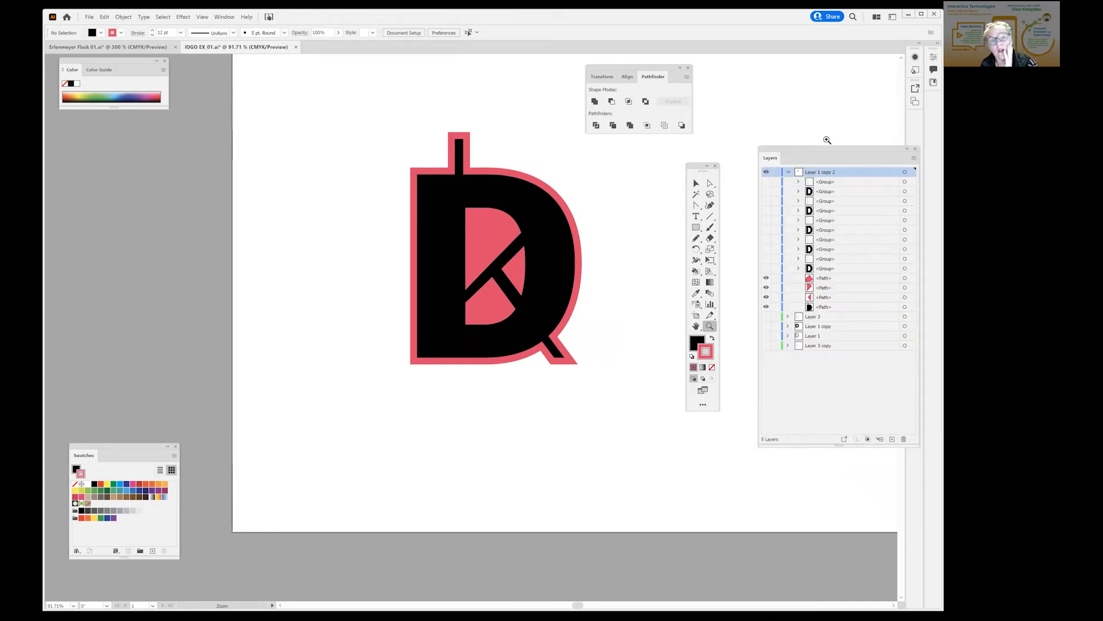
drag(557, 489, 542, 415)
drag(512, 311, 500, 498)
click(696, 182)
drag(320, 227, 599, 522)
drag(536, 382, 396, 287)
drag(481, 473, 473, 325)
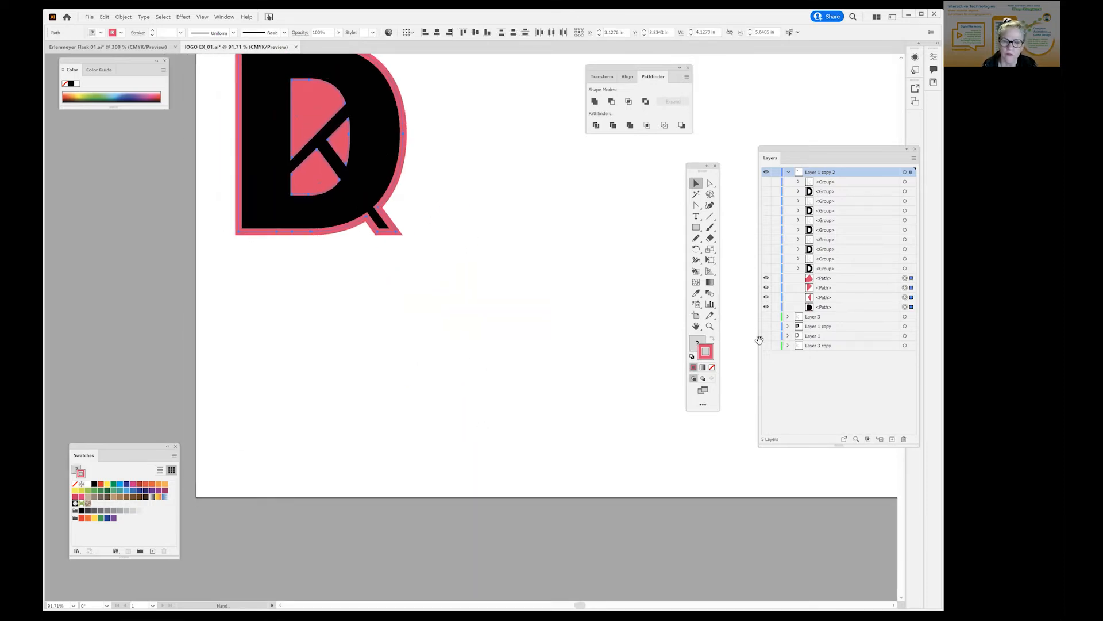
- Toggle the visibility of the four logo paths off and on, checking the contents of the D group above them
click(766, 278)
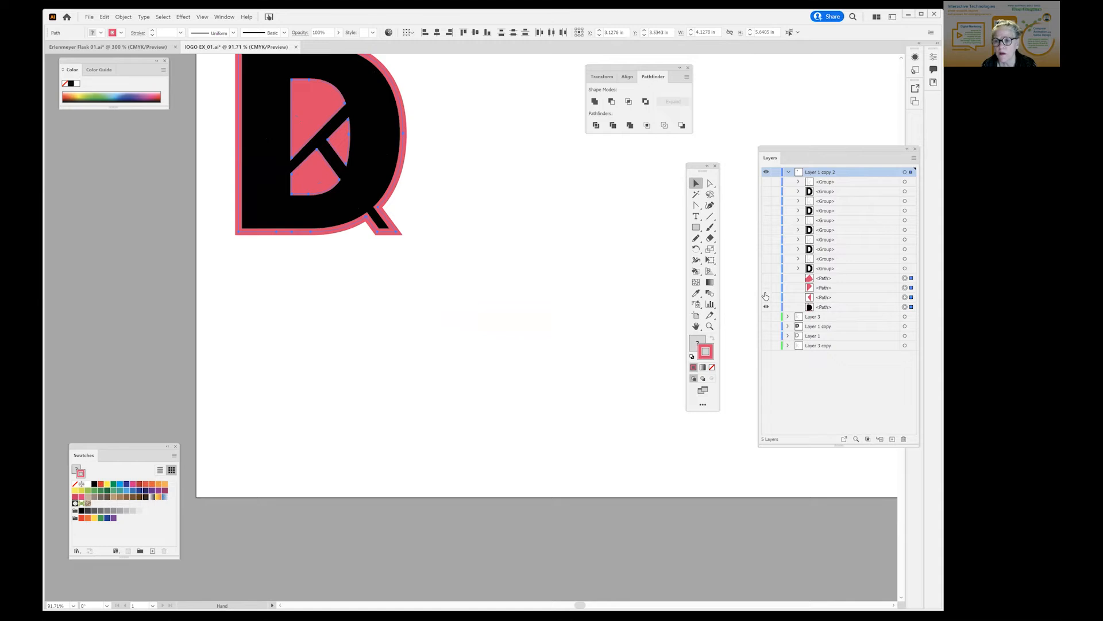
click(766, 307)
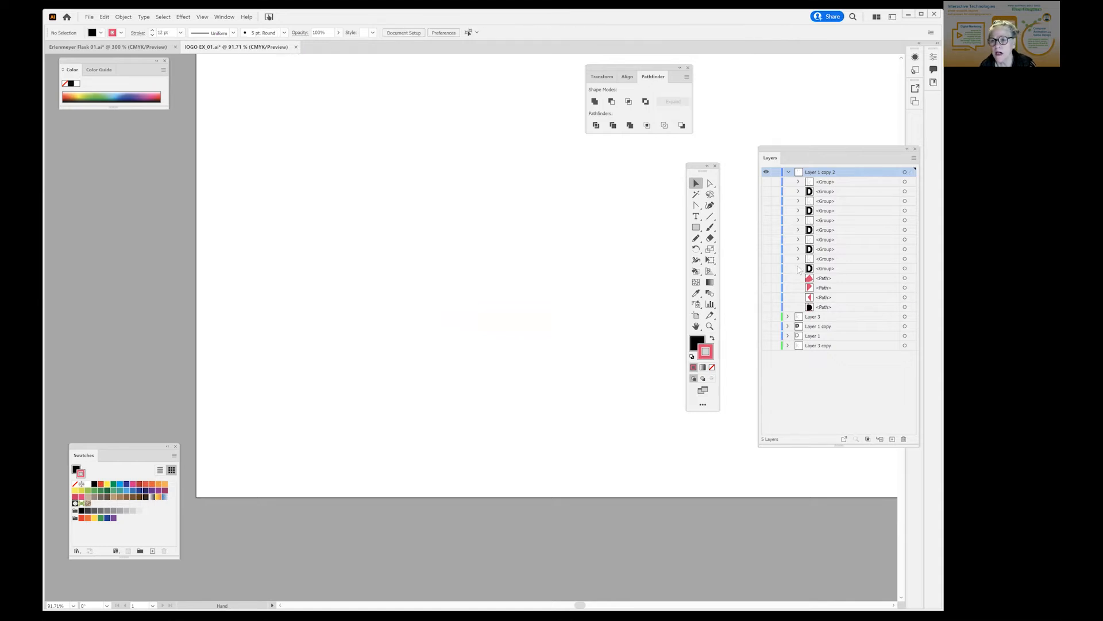
click(799, 268)
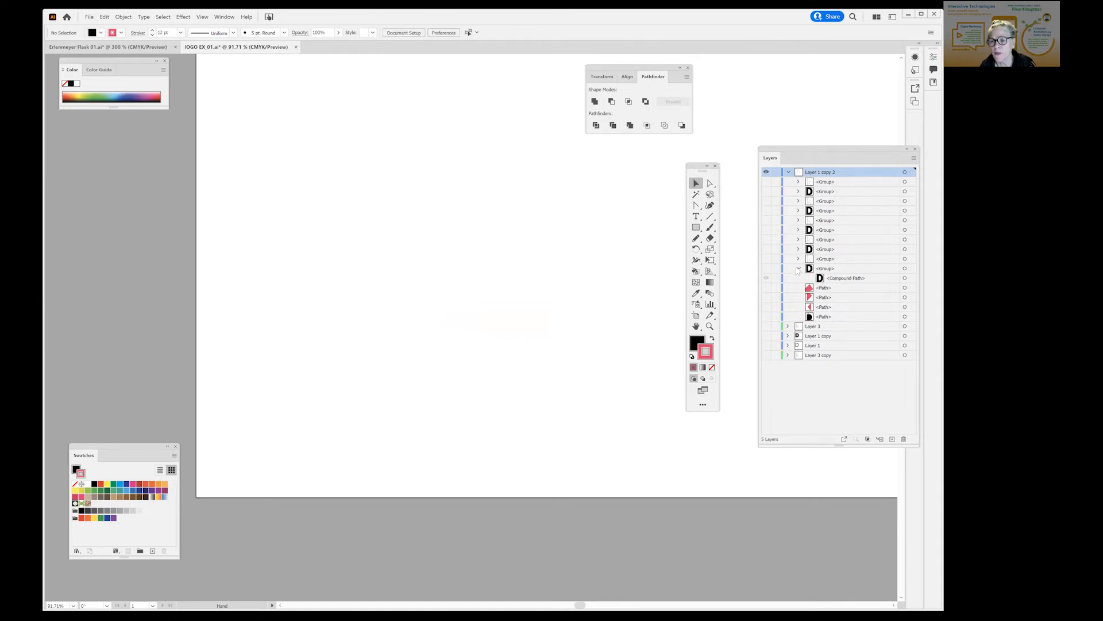
click(798, 268)
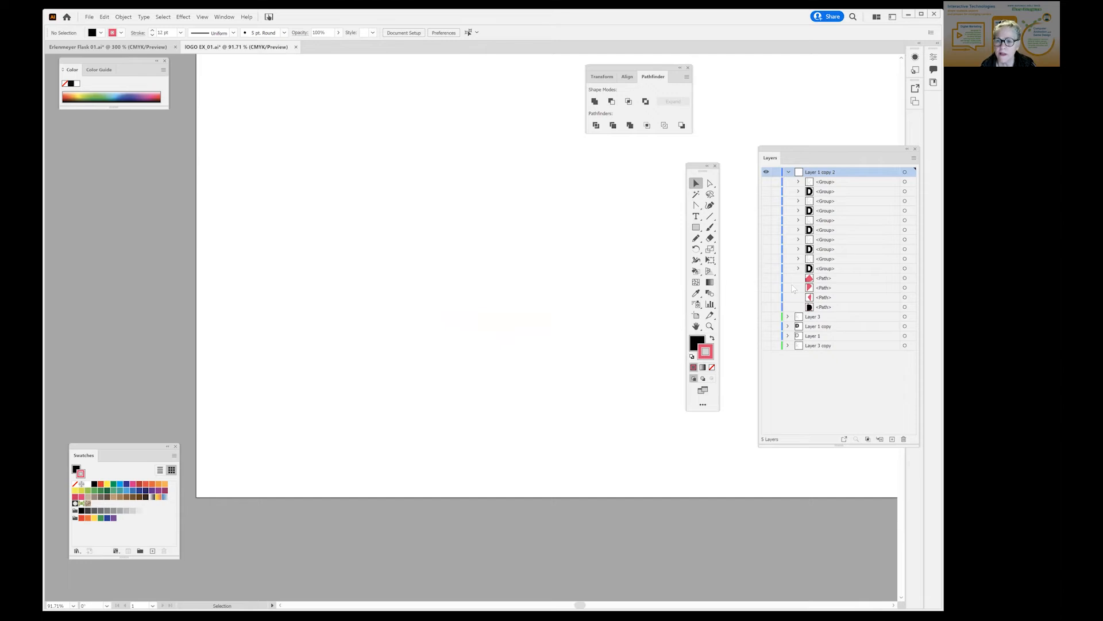
drag(768, 271, 769, 308)
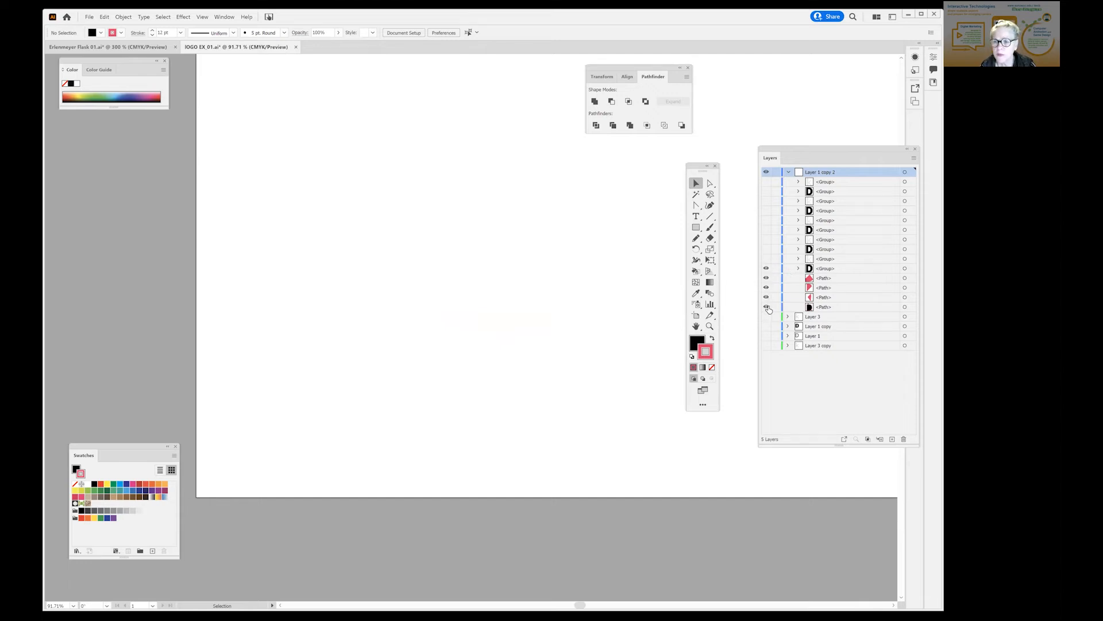
drag(480, 240, 496, 343)
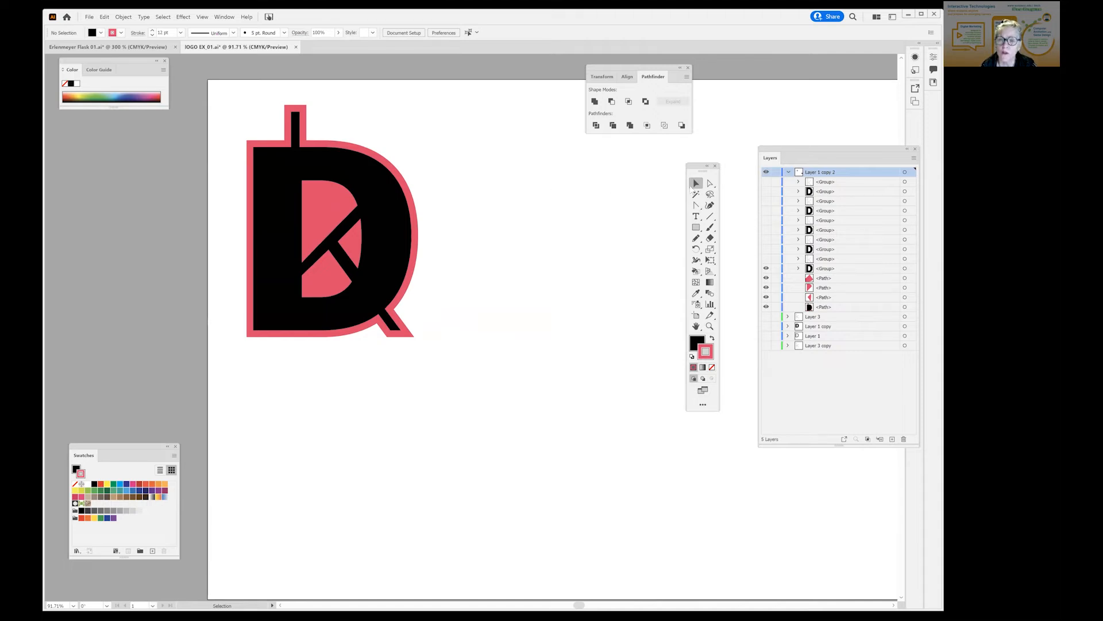
- Select the black outer shape and the three counter pieces, and group them together
drag(224, 94, 469, 382)
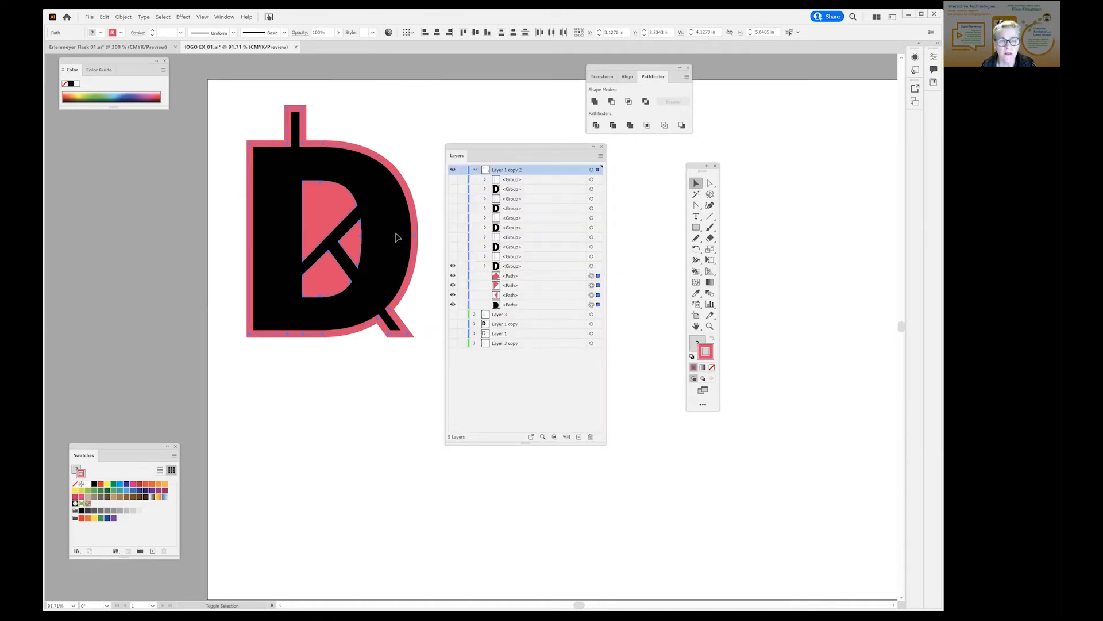
shift+click(383, 237)
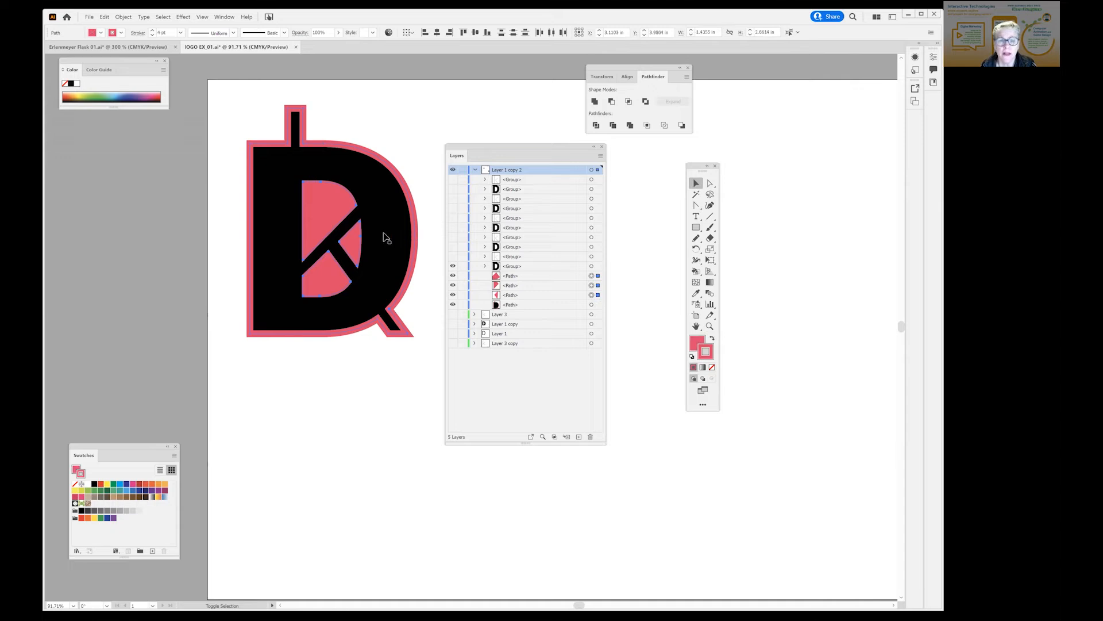
shift+click(406, 254)
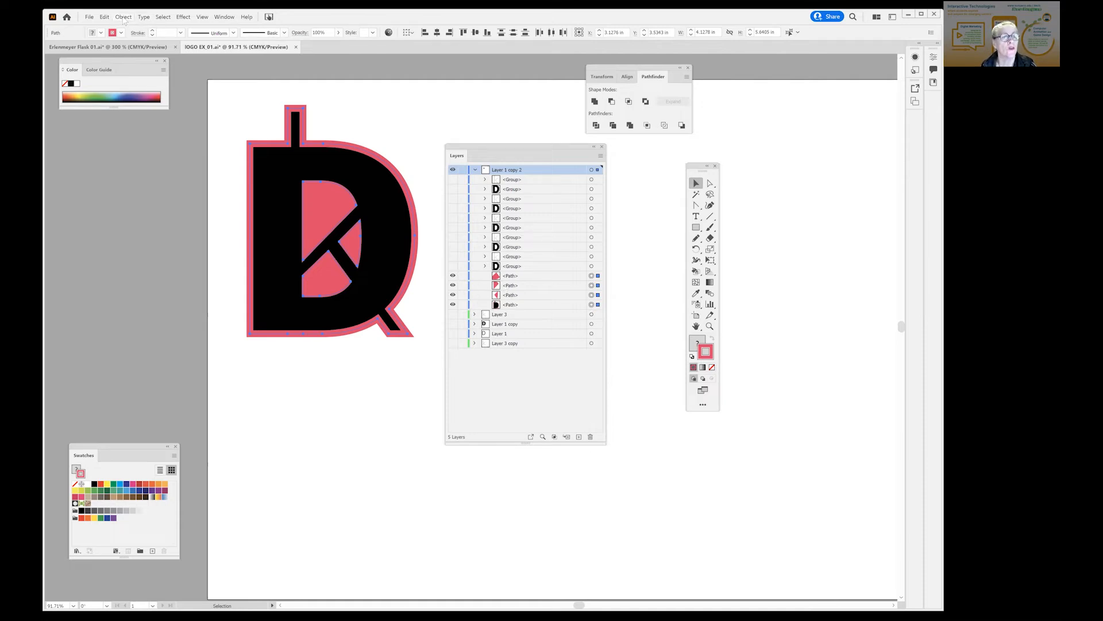
click(123, 18)
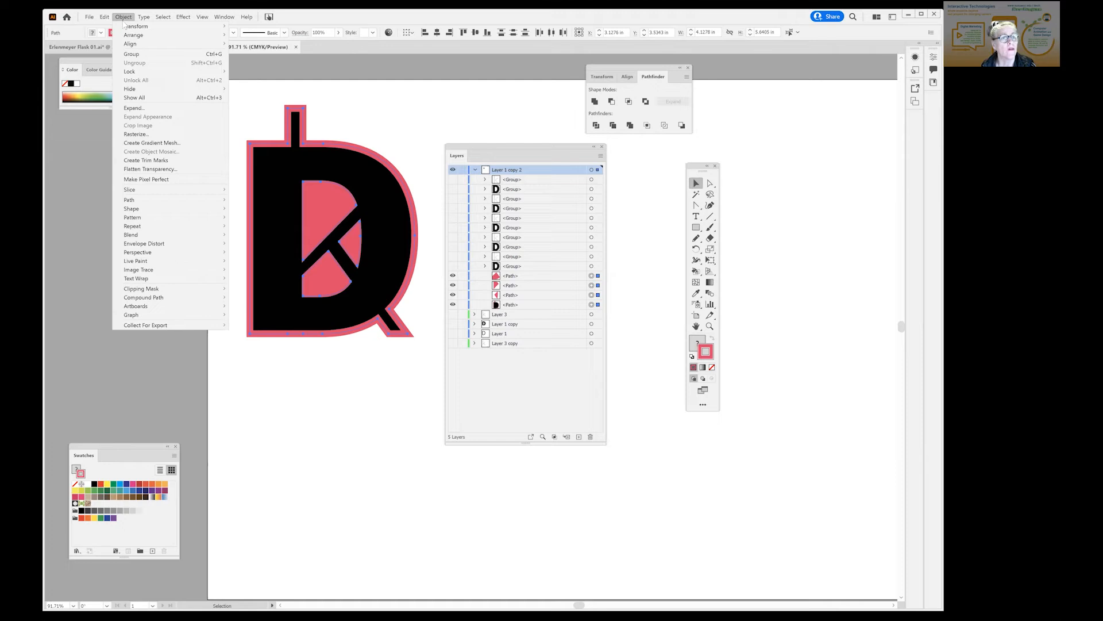
click(131, 54)
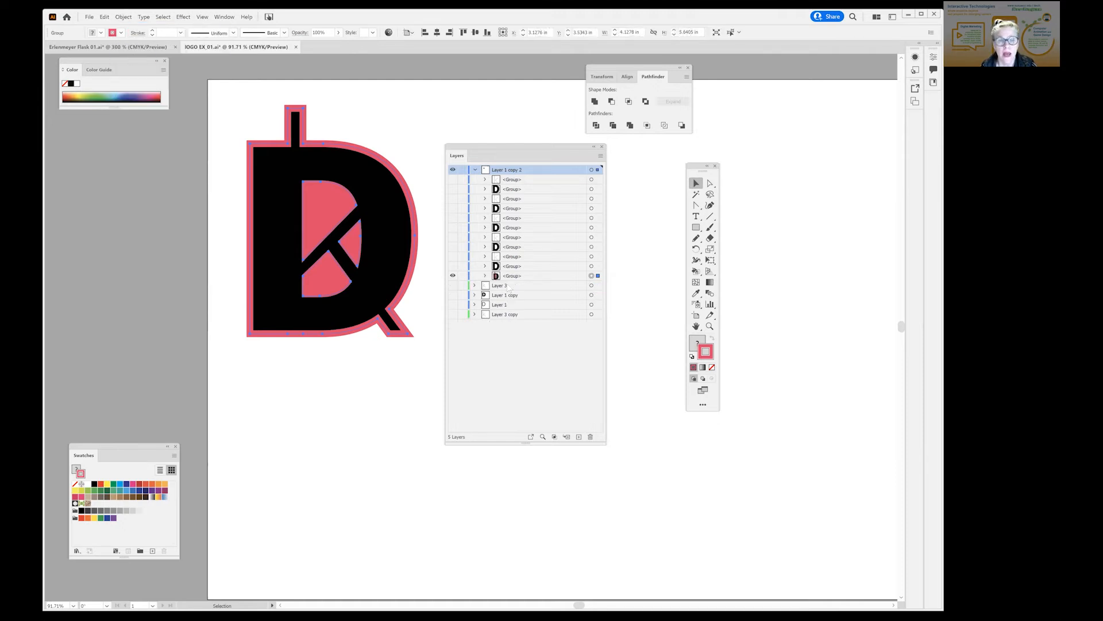
- Rename the new logo group in the layer list as ver-01, and clear the selection
click(514, 276)
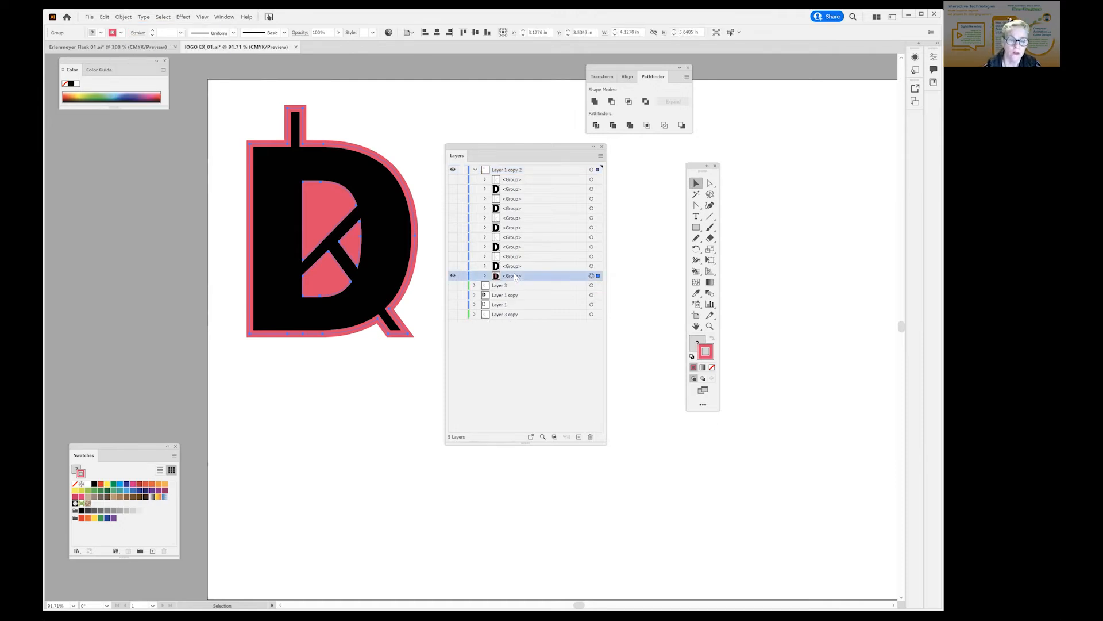
double_click(514, 276)
text(ver-)
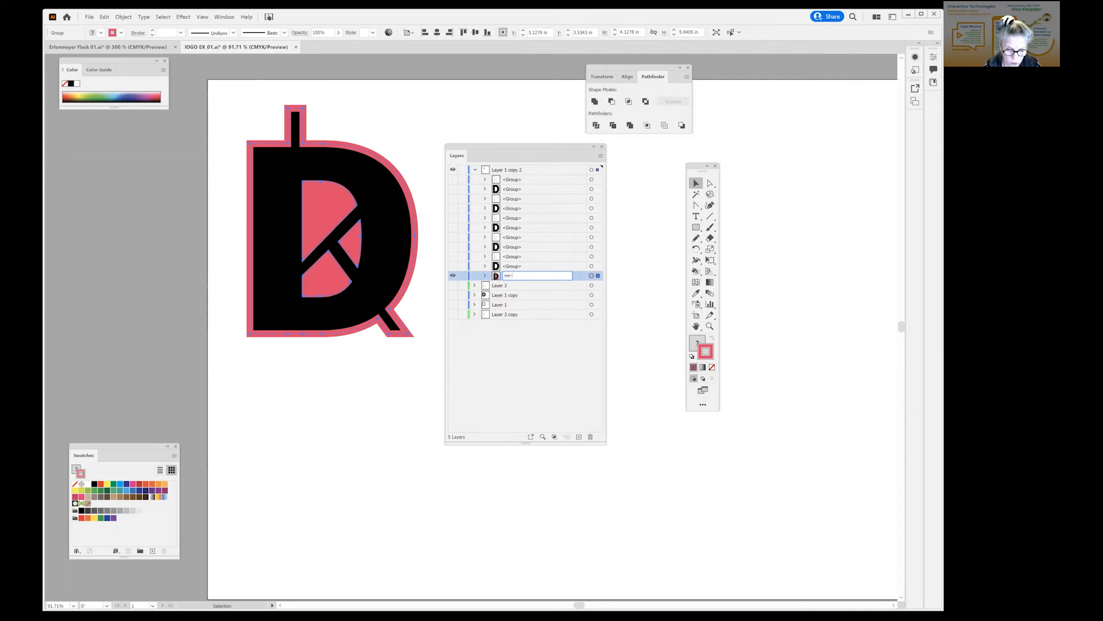
text(01)
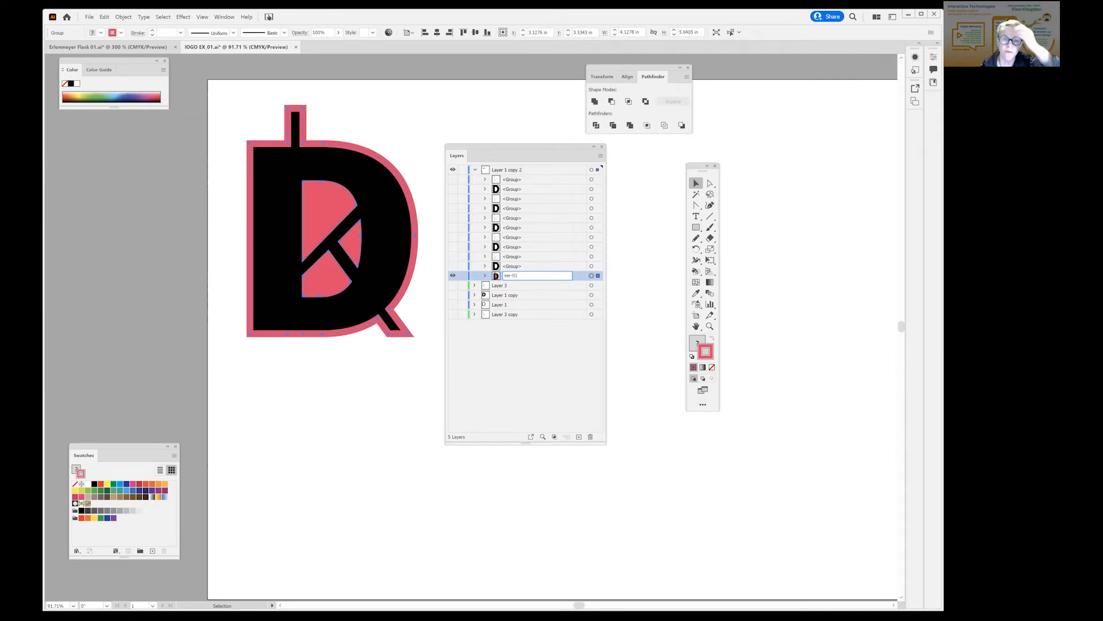
click(645, 360)
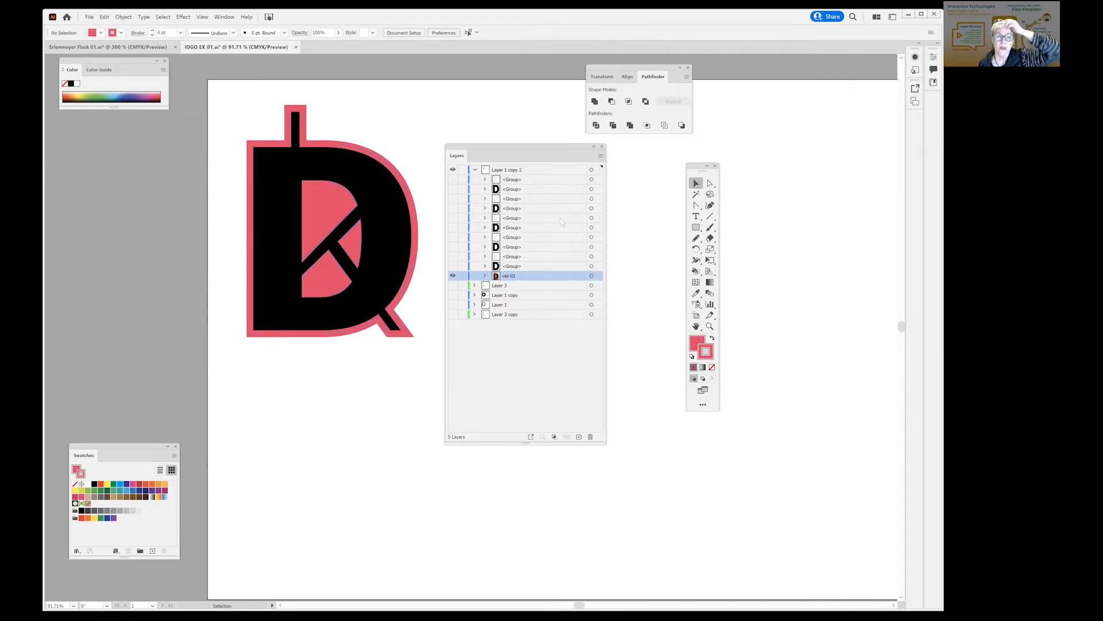
- Show the D and k groups above ver-01 in place of it, and move the overlapping pair onto the artboard
click(453, 276)
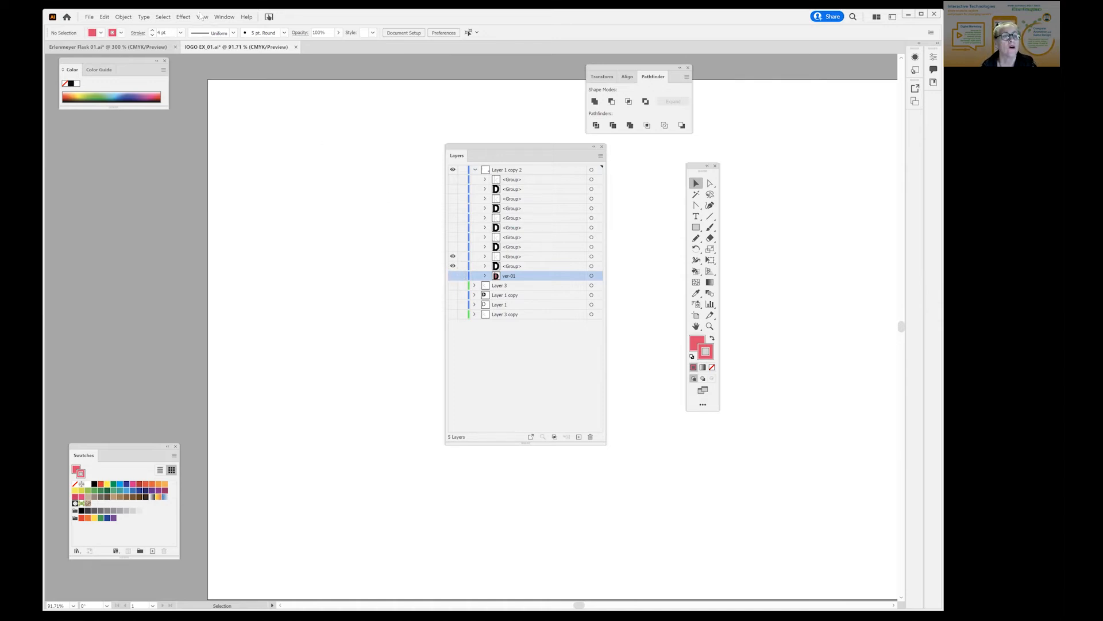
key(z)
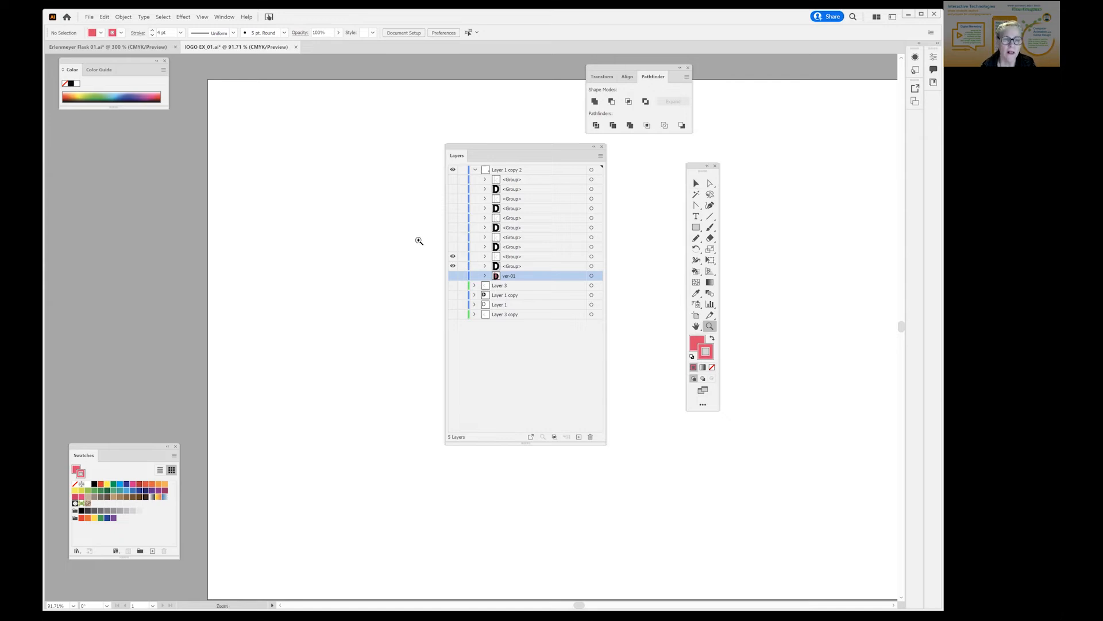
alt+click(419, 240)
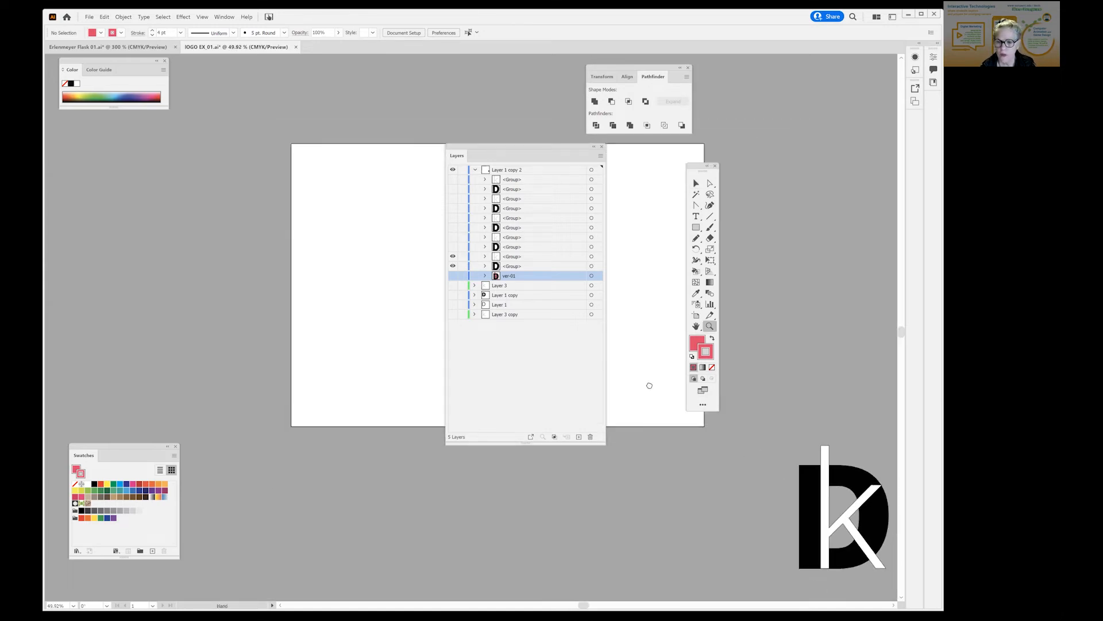
drag(650, 385, 678, 445)
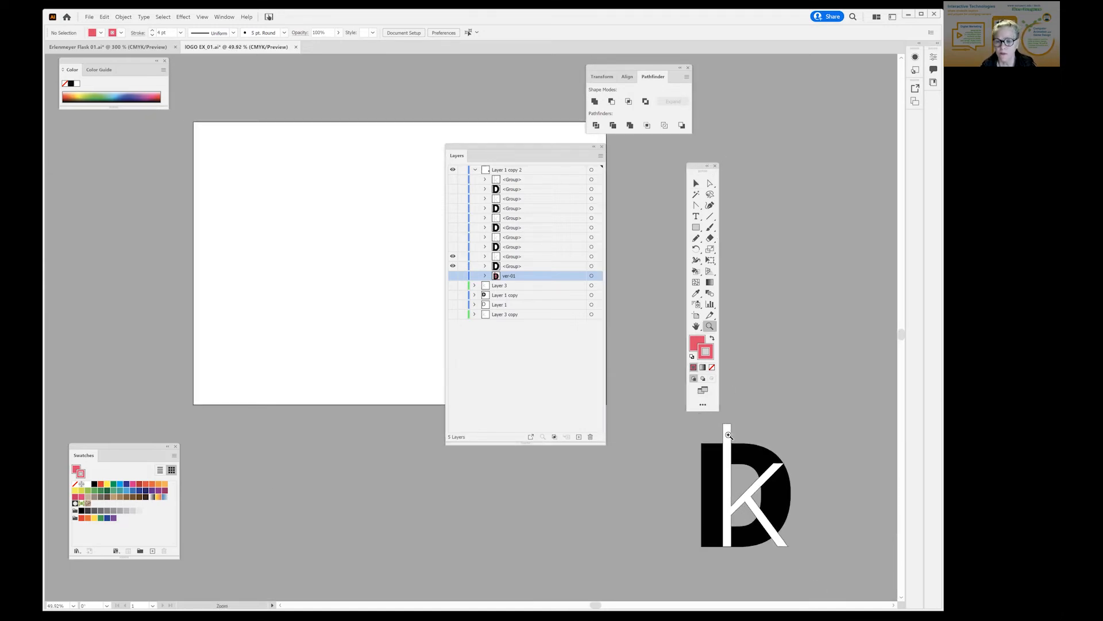
click(696, 183)
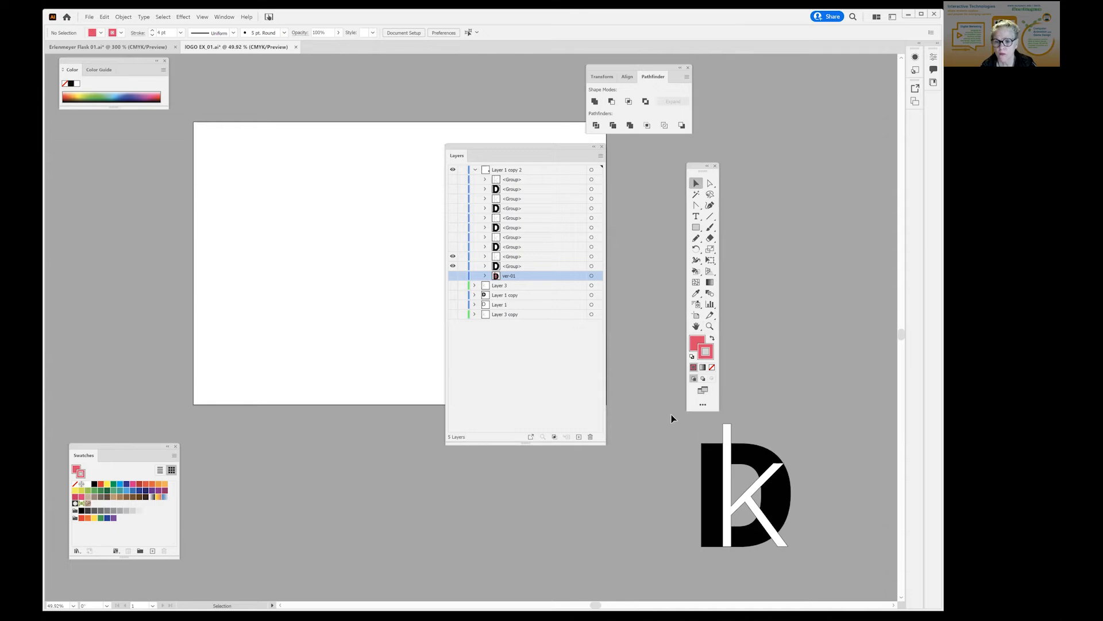
drag(684, 425, 424, 242)
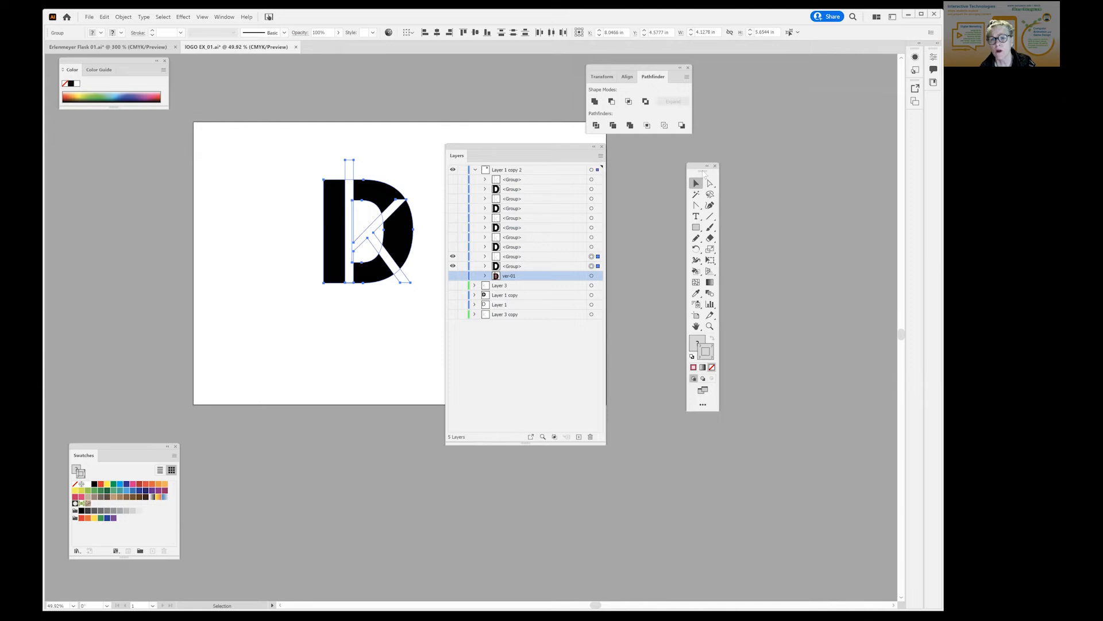
drag(506, 146, 704, 229)
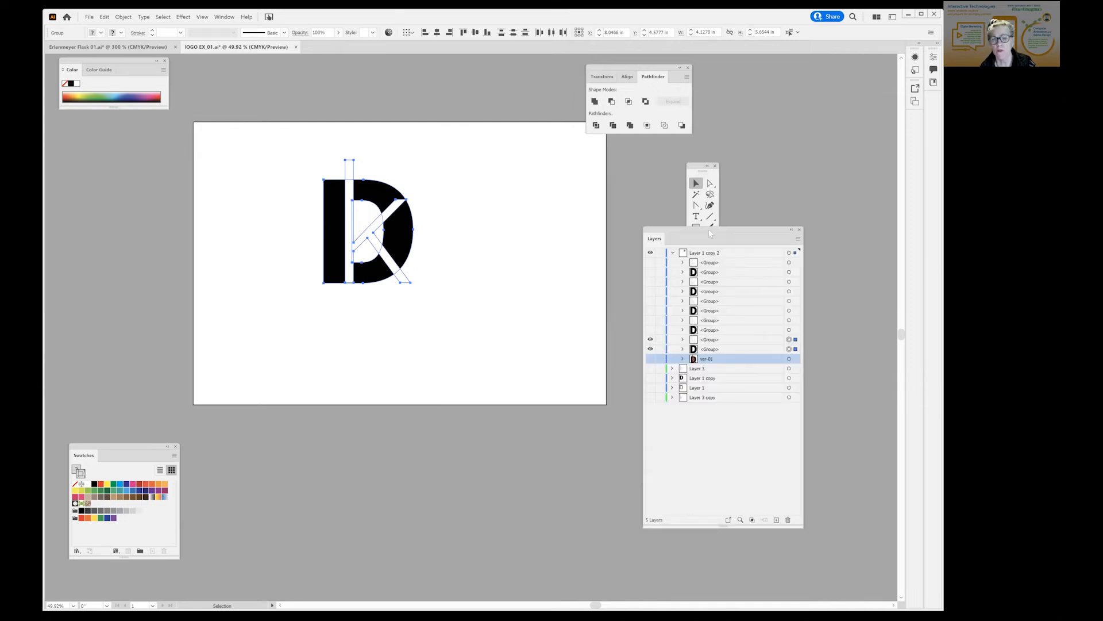
- Reposition the floating Tools and Layers panels clear of the artwork and deselect the letters
drag(702, 166, 112, 141)
drag(703, 230, 677, 188)
mouse_move(371, 160)
mouse_down()
mouse_move(395, 224)
mouse_move(360, 169)
mouse_up()
drag(389, 211, 390, 210)
click(419, 114)
- Give the white k a 3 pt stroke and move it off the D to the blank area on the D's left
key(z)
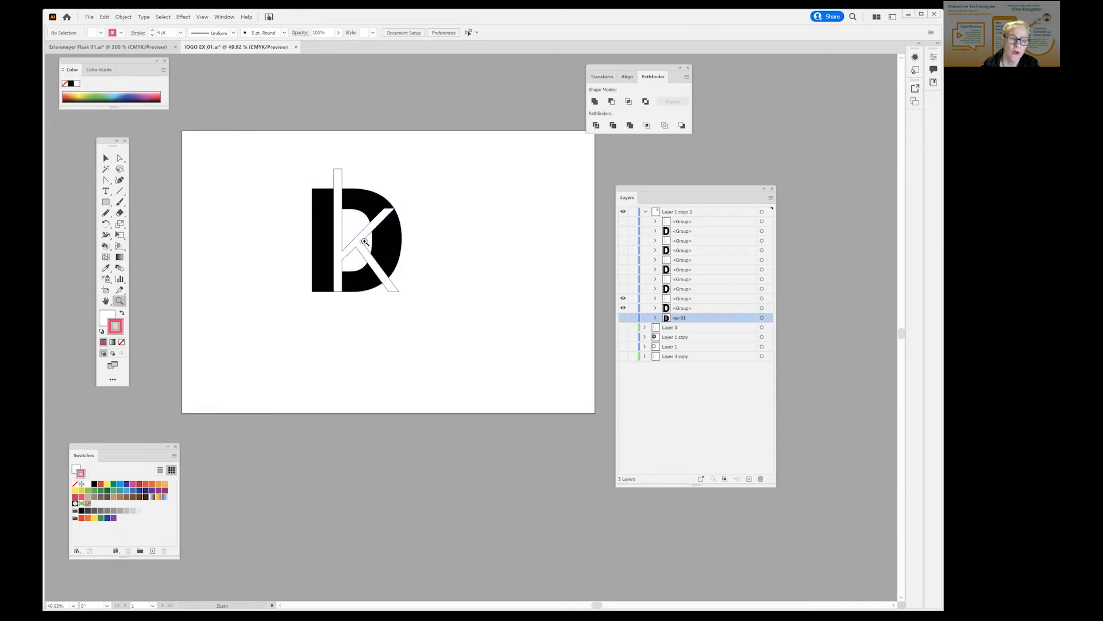
click(364, 241)
click(364, 241)
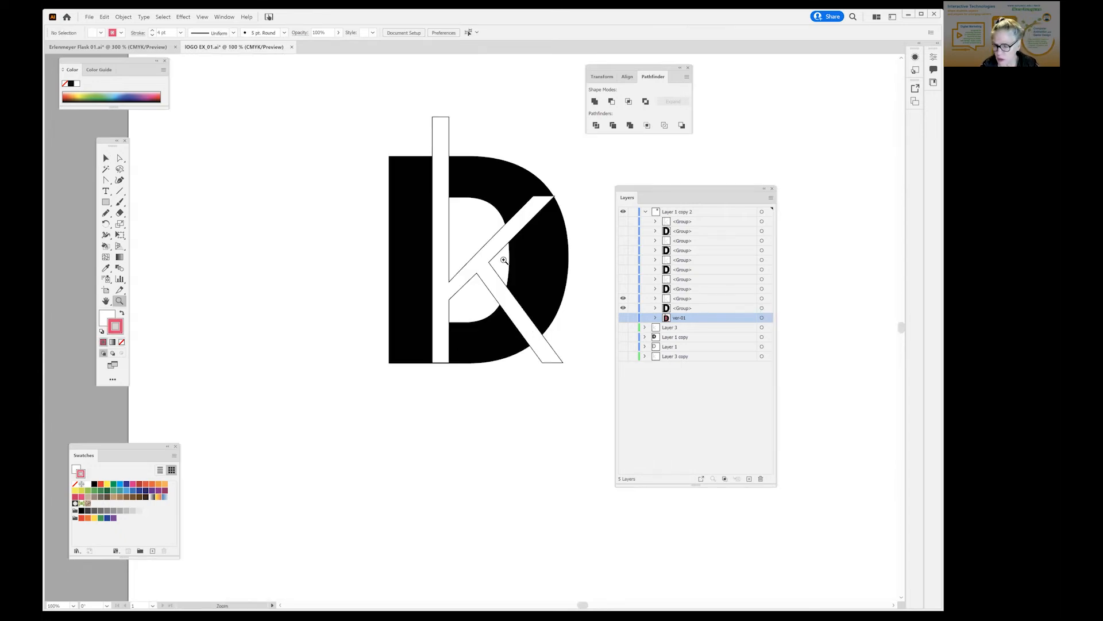
click(105, 158)
drag(439, 191, 431, 314)
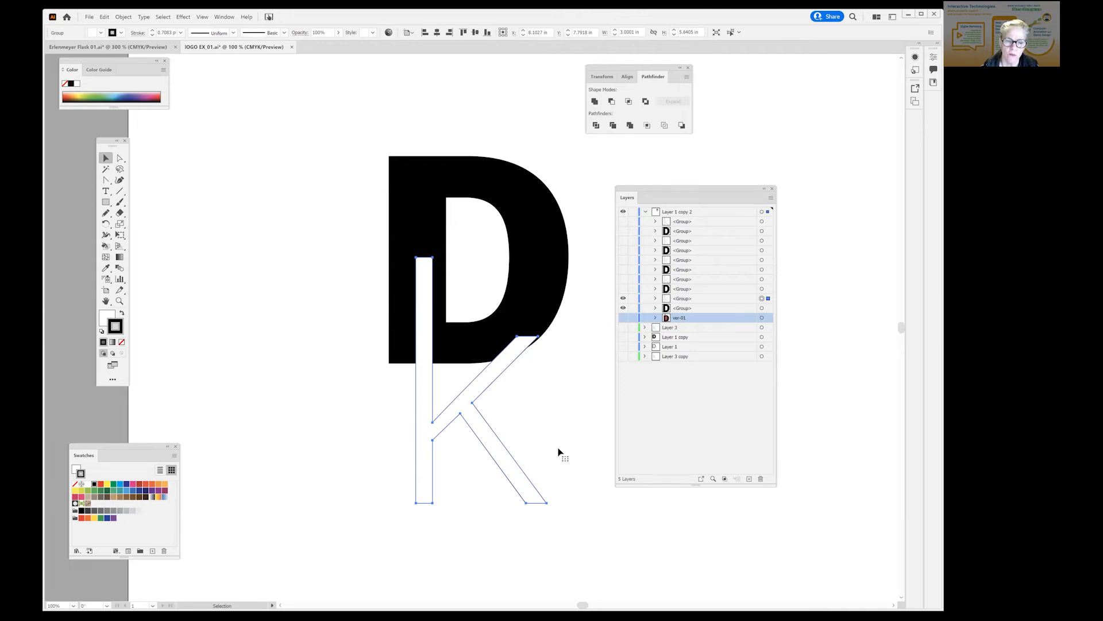
click(181, 32)
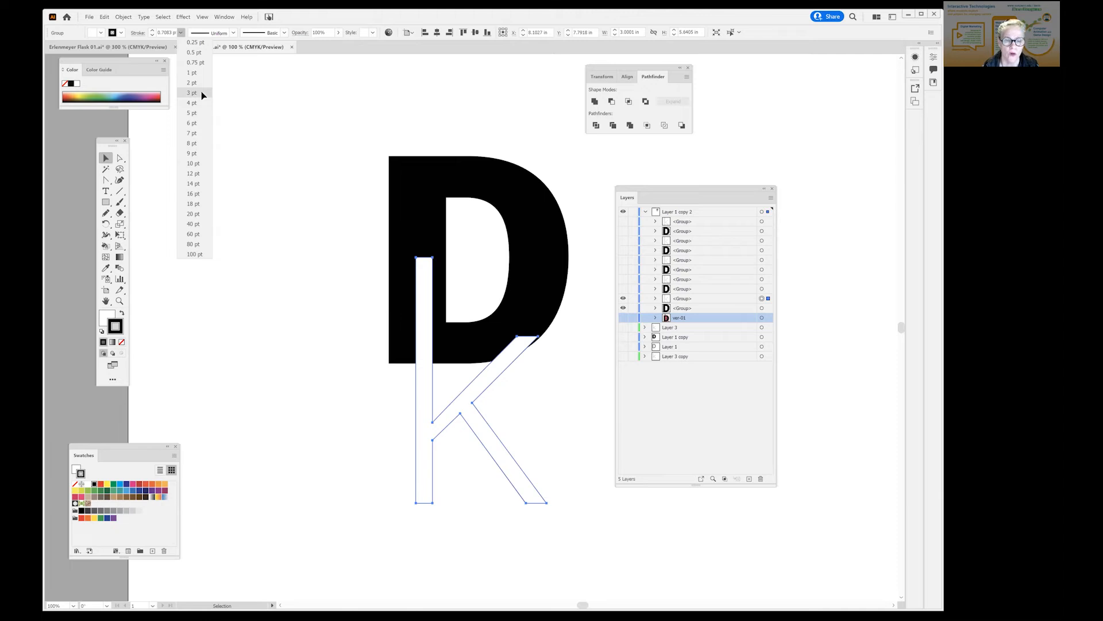
click(195, 93)
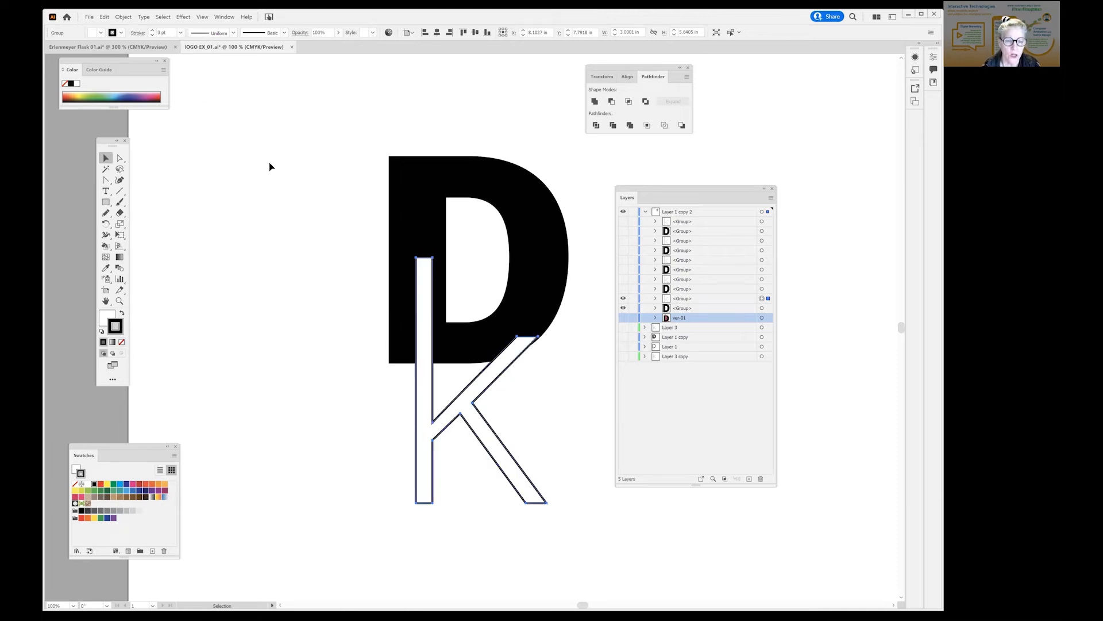
drag(475, 398, 271, 254)
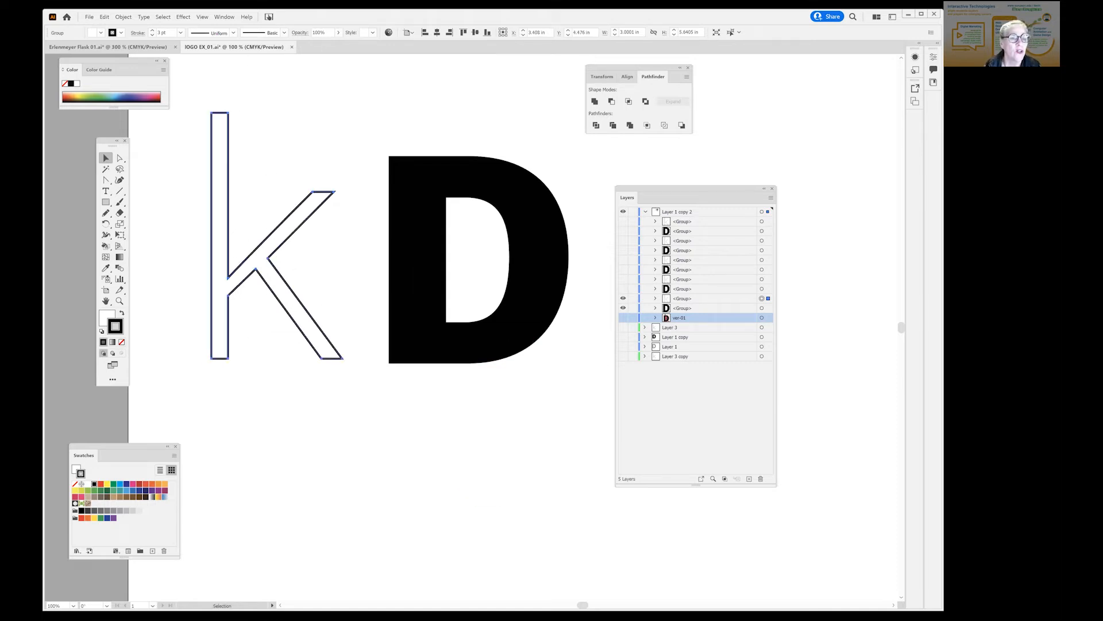
- Offset the k's path by 0.1389 in with Miter joins and a miter limit of 4, and move the result down the artboard
click(123, 17)
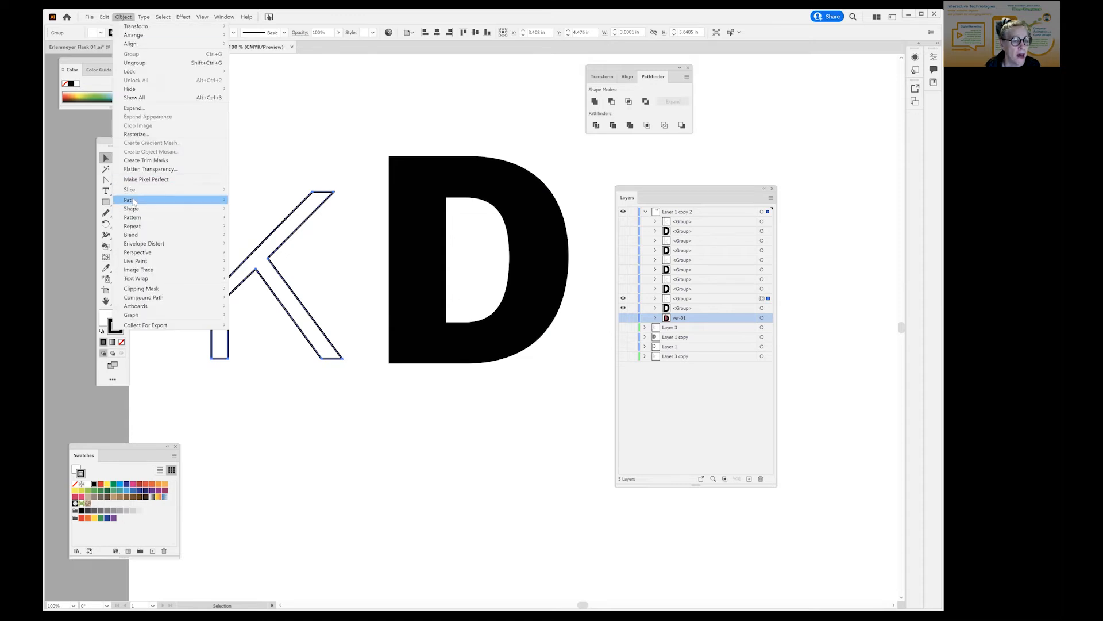
mouse_move(133, 200)
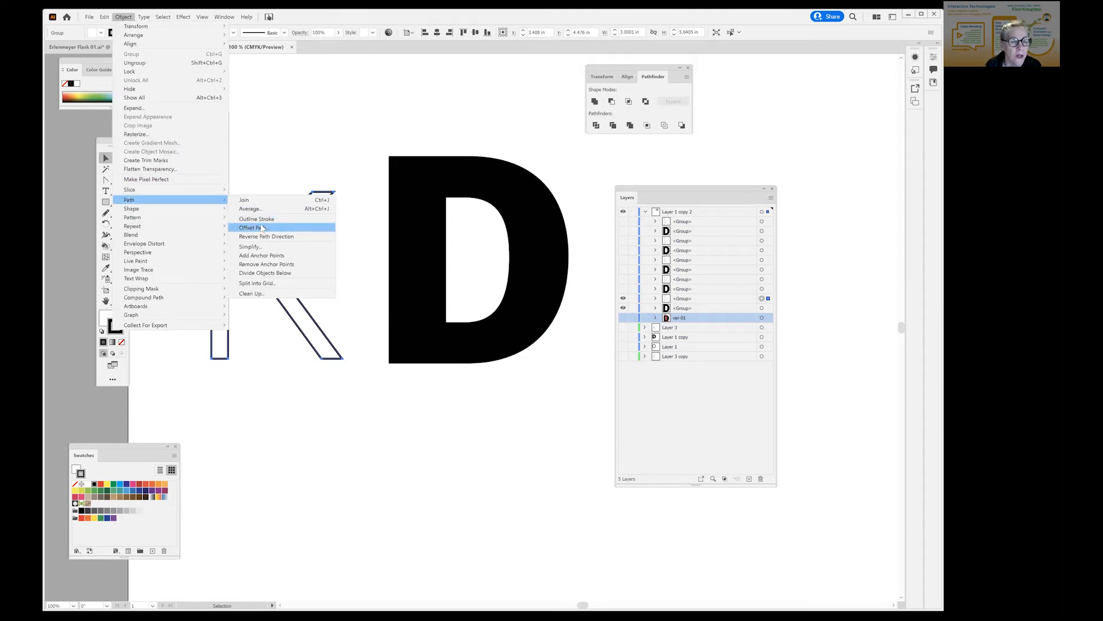
click(262, 228)
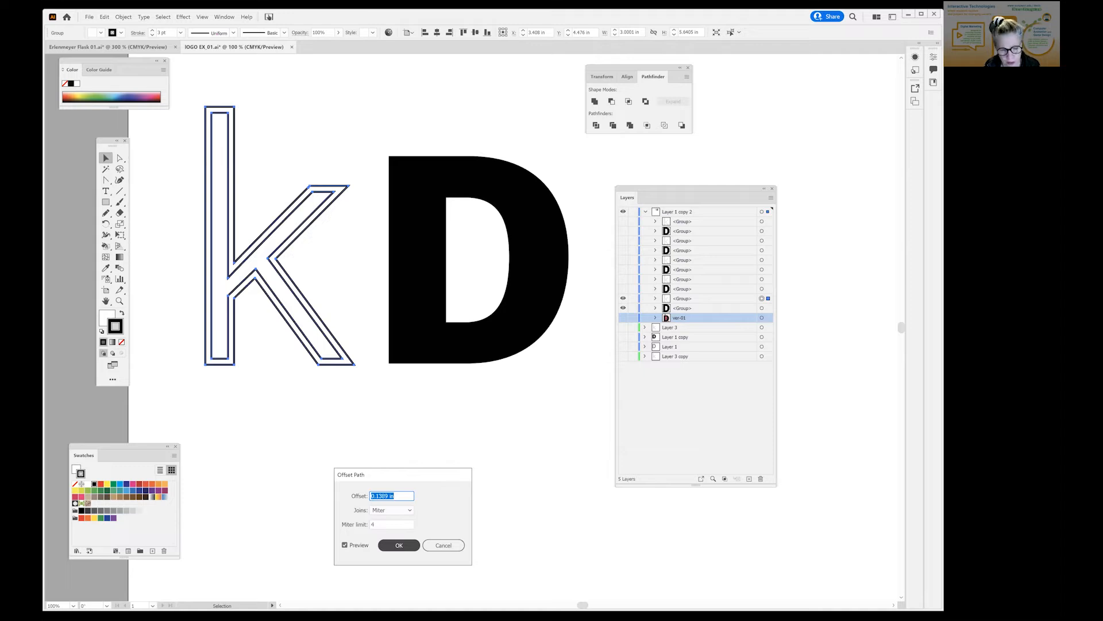
click(399, 545)
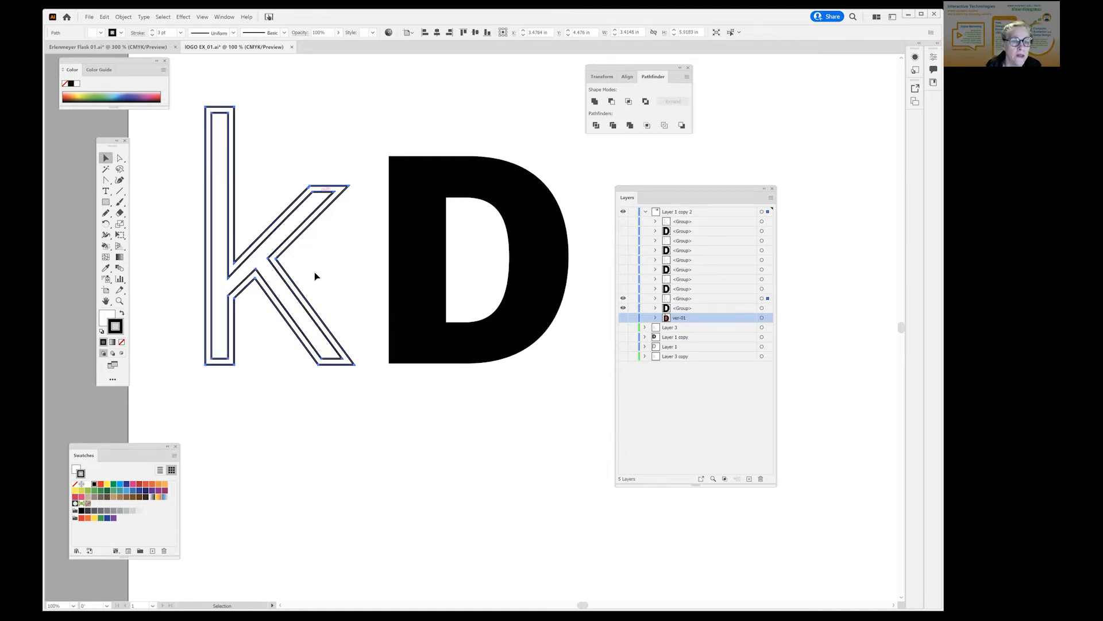
drag(315, 276, 316, 374)
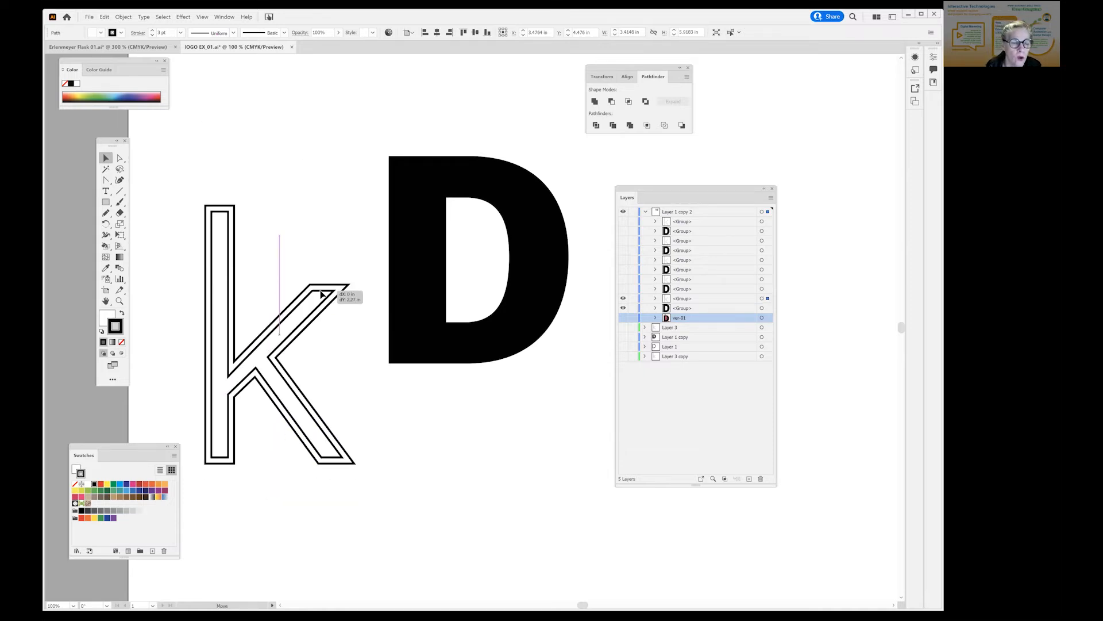
- Isolate the original inner k as the compound path inside its group and delete it, keeping only the offset outline
click(123, 17)
click(341, 310)
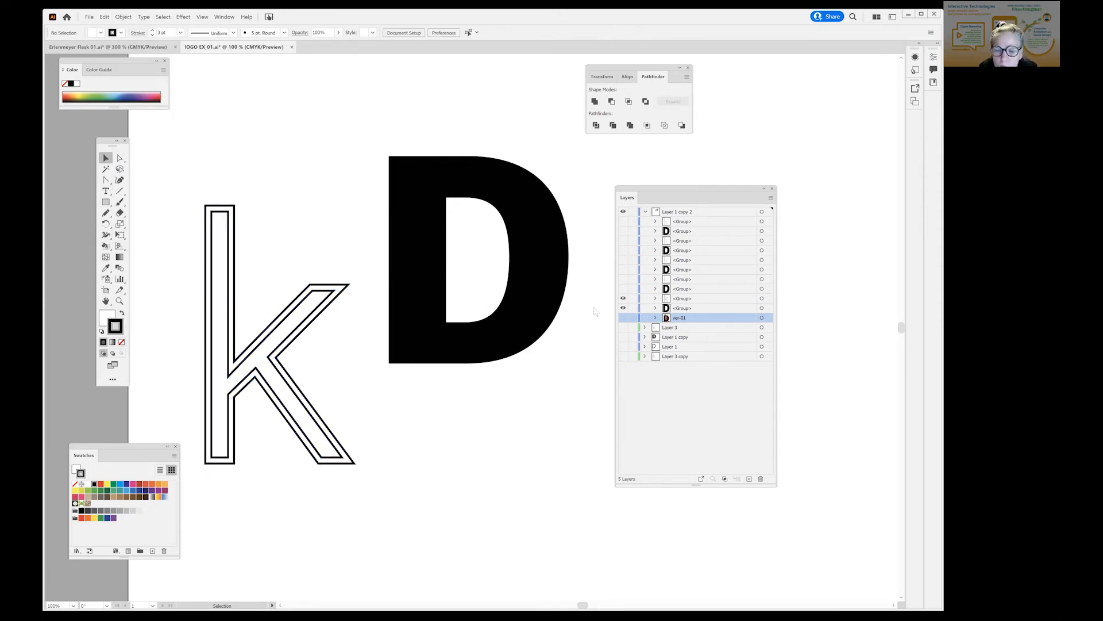
drag(322, 281, 355, 343)
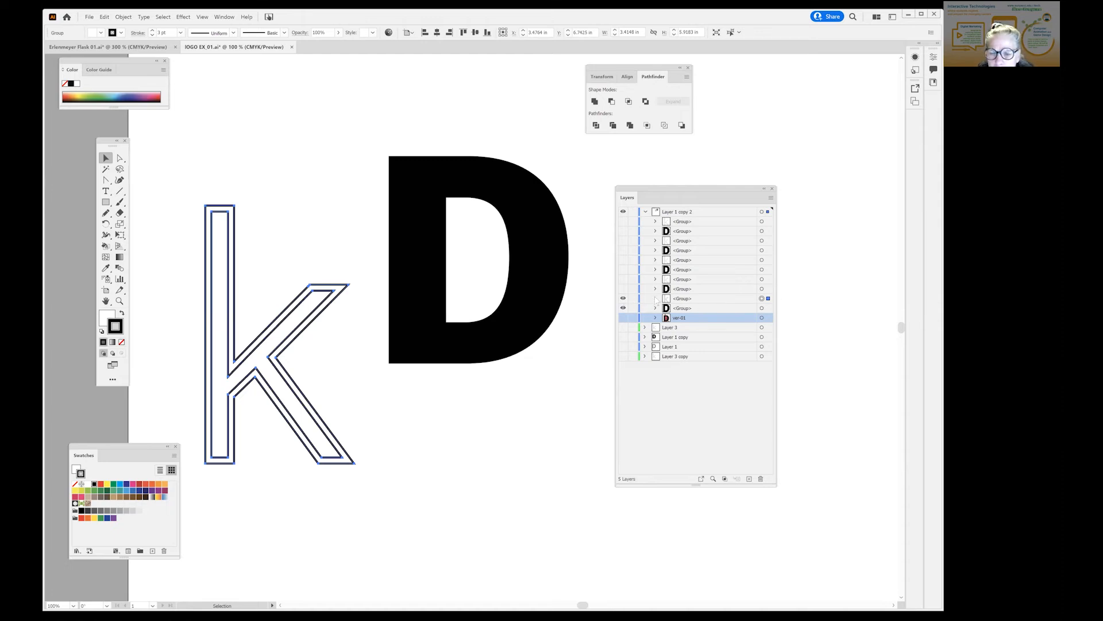
click(656, 299)
click(623, 317)
click(623, 318)
click(623, 309)
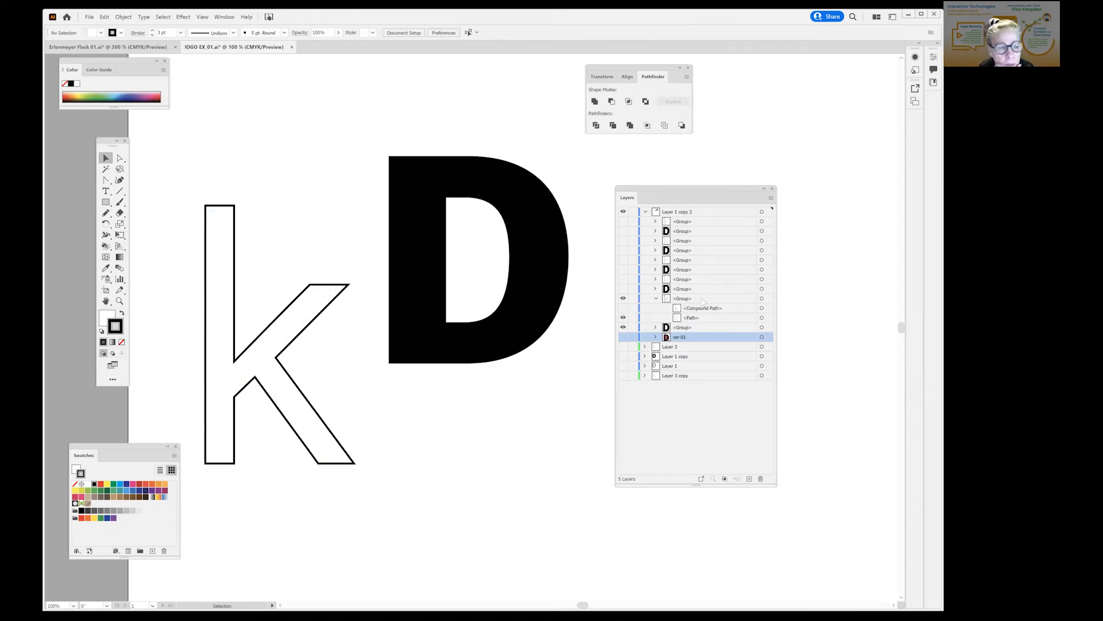
click(733, 310)
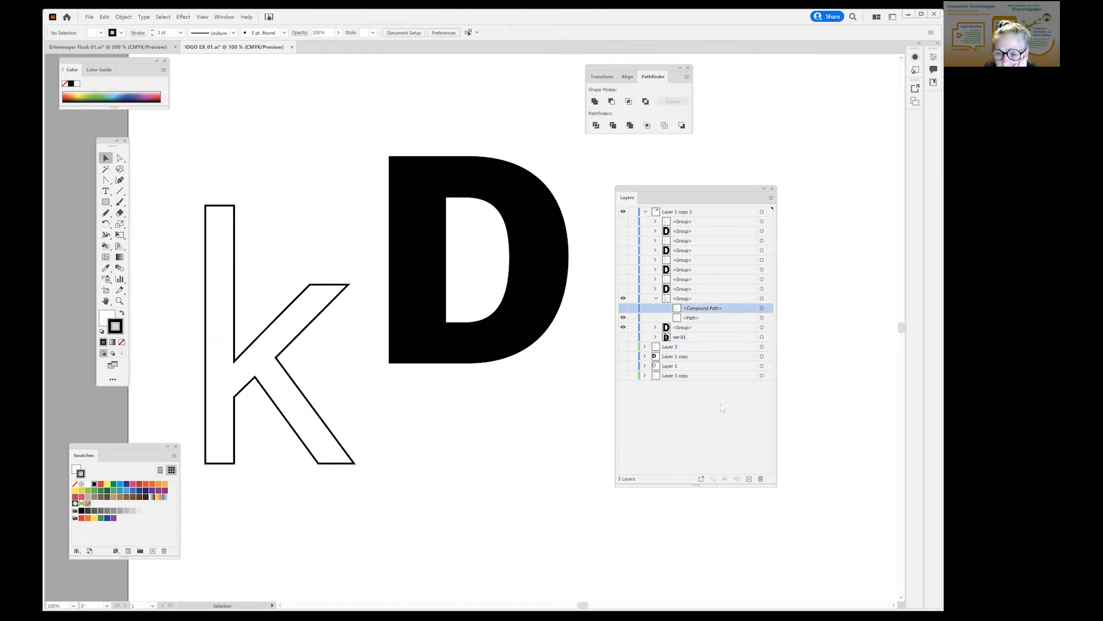
click(761, 480)
- Move the thickened k over the lower part of the D and shift the Layers panel away from the letters
drag(310, 320, 509, 357)
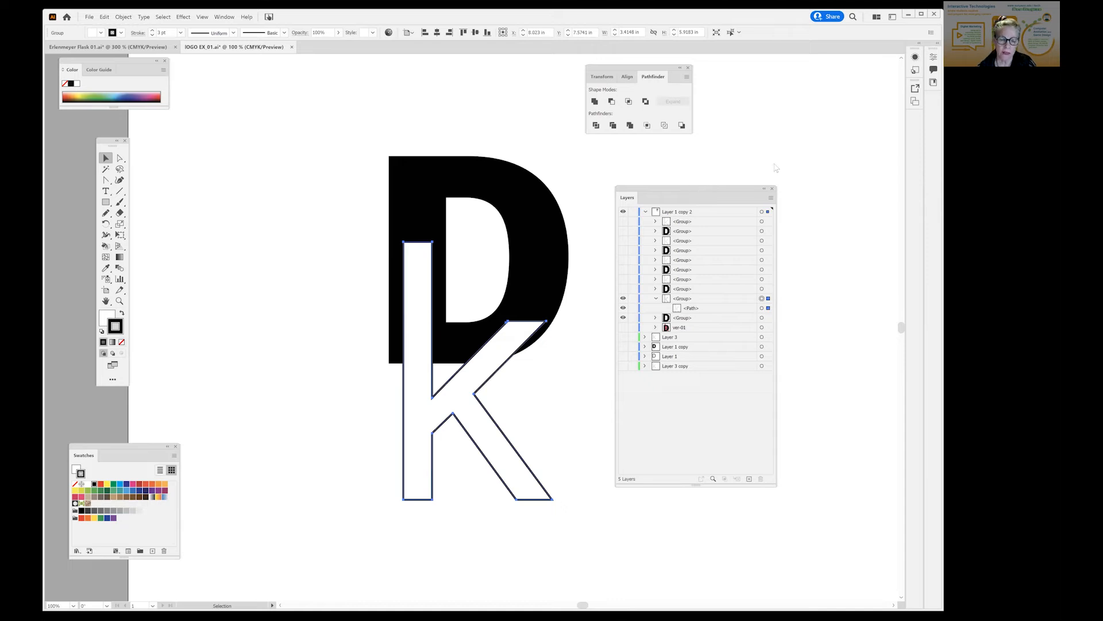
drag(732, 188, 813, 166)
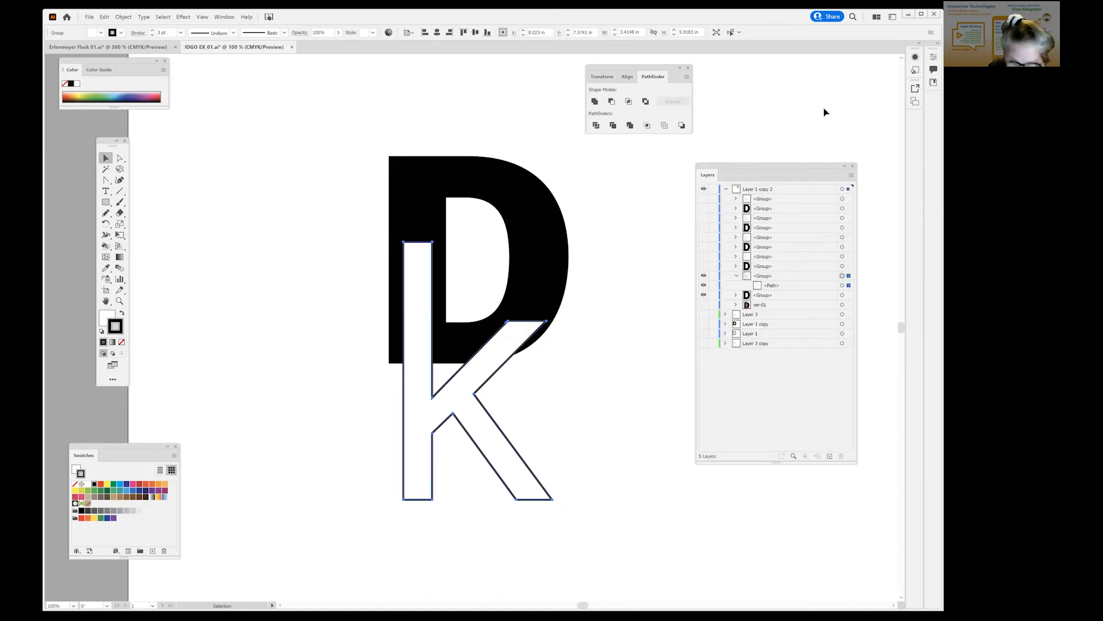
click(123, 17)
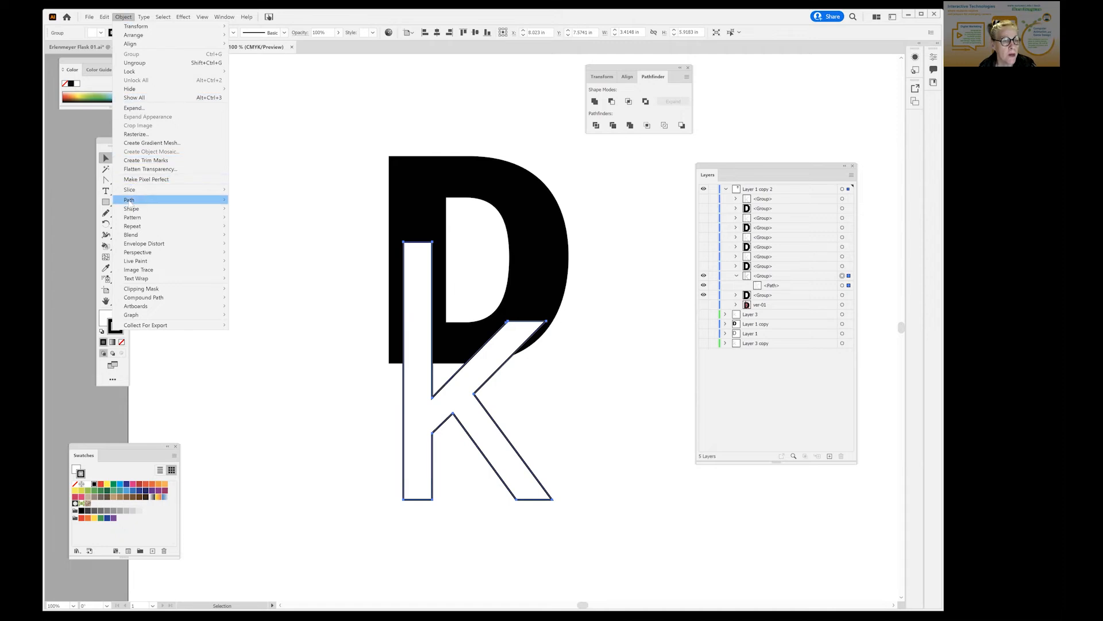
mouse_move(130, 201)
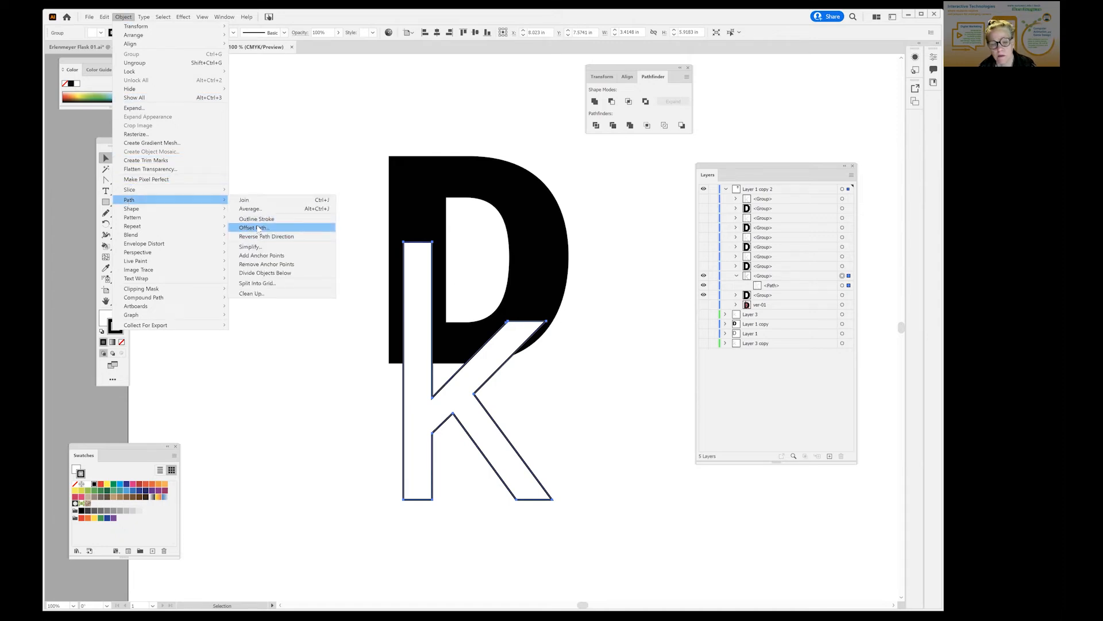
click(557, 419)
click(557, 419)
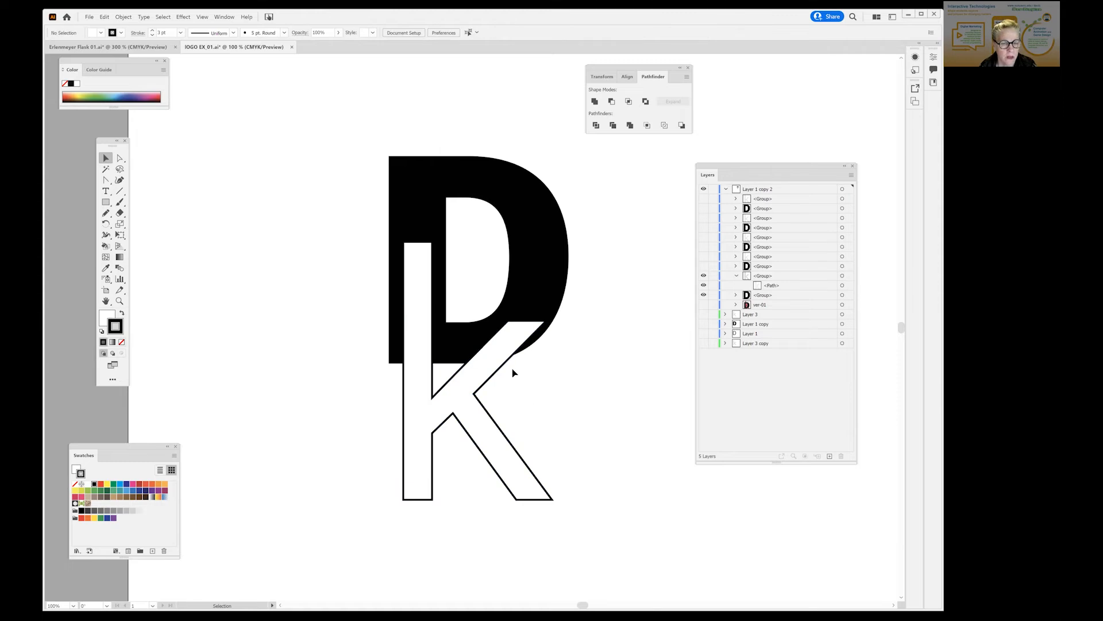
- Try placing the k across the right side of the D and at the D's upper-right corner
drag(512, 346, 590, 258)
drag(554, 386, 434, 361)
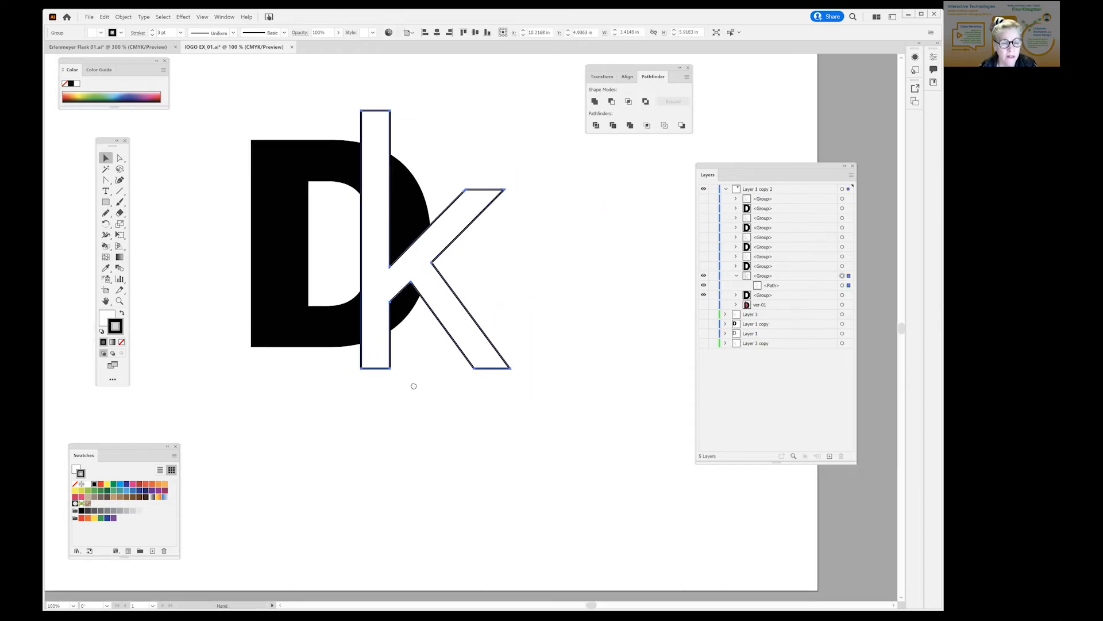
drag(480, 191, 511, 66)
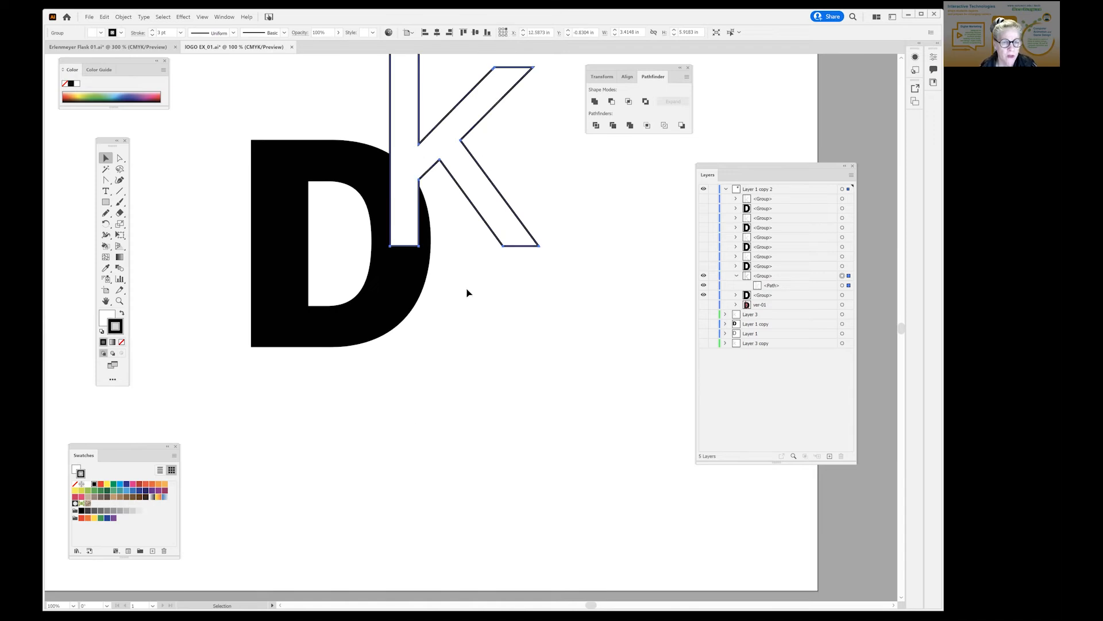
click(487, 319)
scroll(486, 319, up, 4)
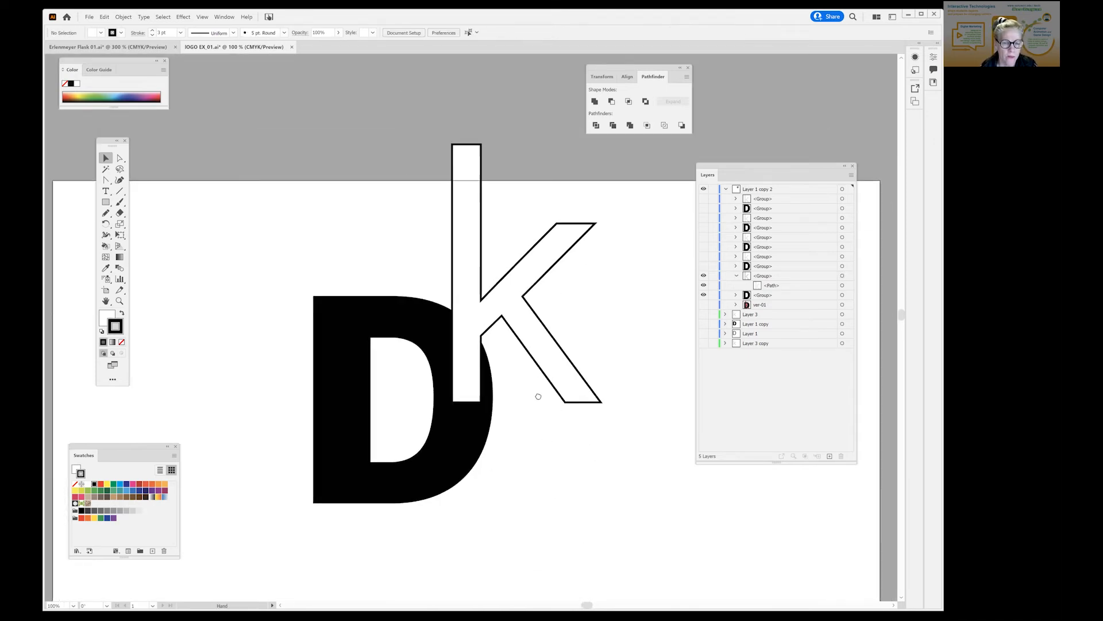
- Move the D down the artboard and place the k over its lower half
scroll(402, 448, down, 3)
drag(394, 350, 397, 496)
drag(516, 196, 424, 546)
key(space)
drag(490, 354, 492, 294)
- Move both letters up the artboard together and shift the k down to overlap the D's lower-left edge
drag(260, 185, 526, 310)
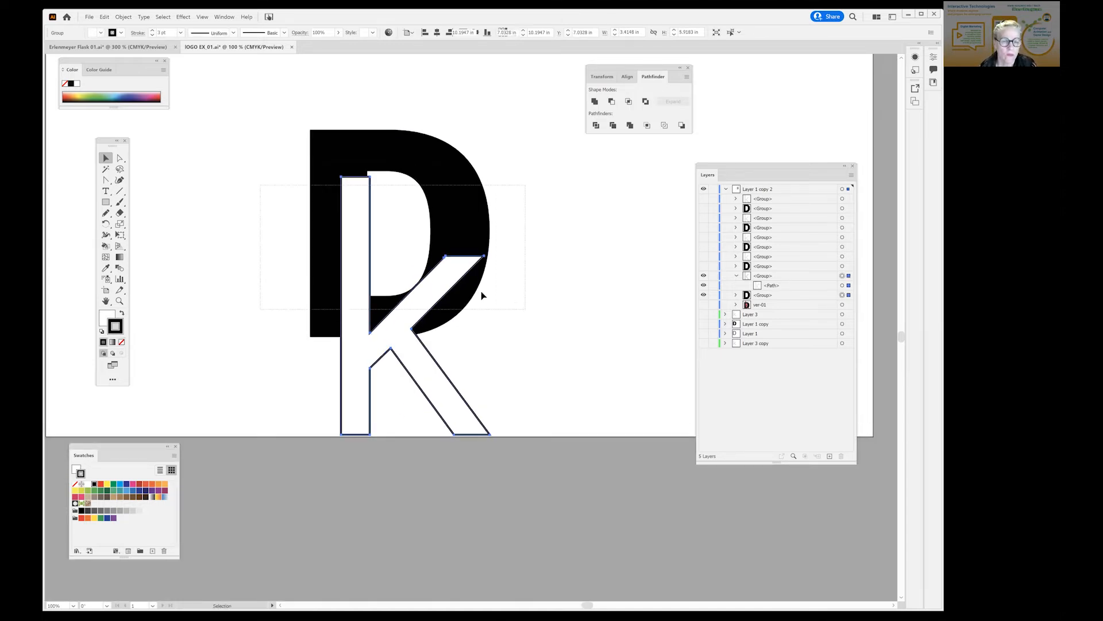
drag(461, 262, 464, 156)
key(space)
drag(556, 237, 564, 358)
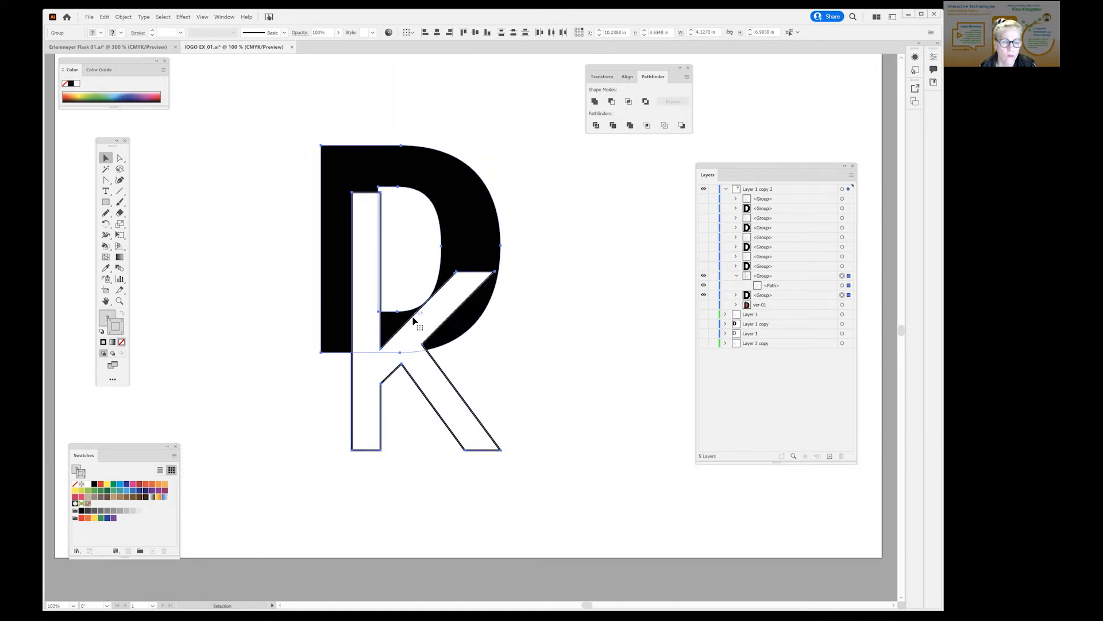
drag(424, 313, 402, 355)
click(541, 303)
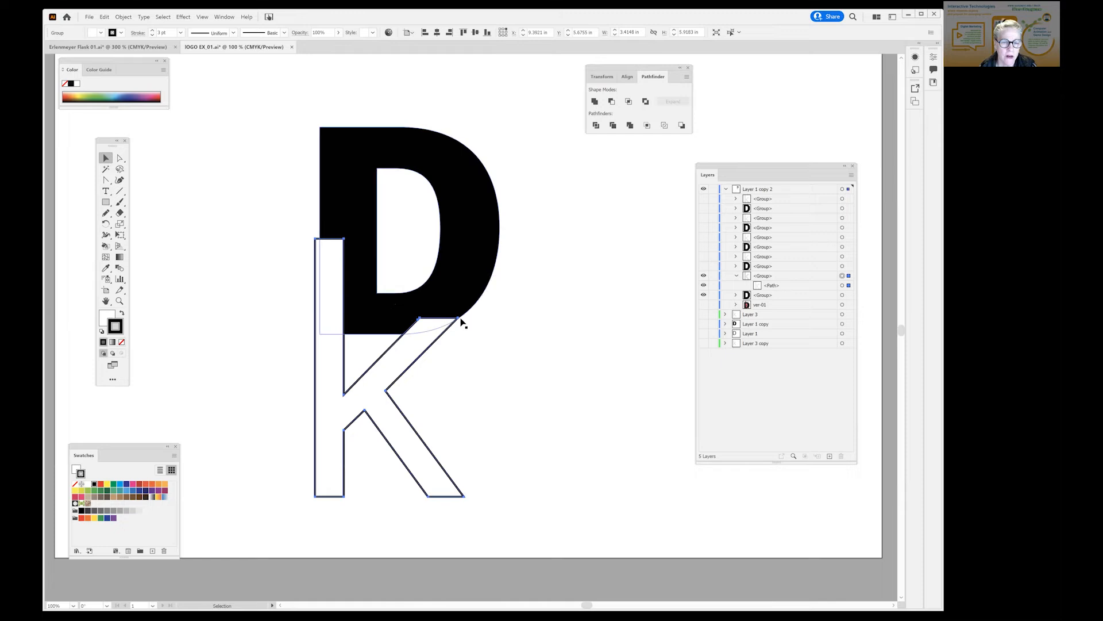
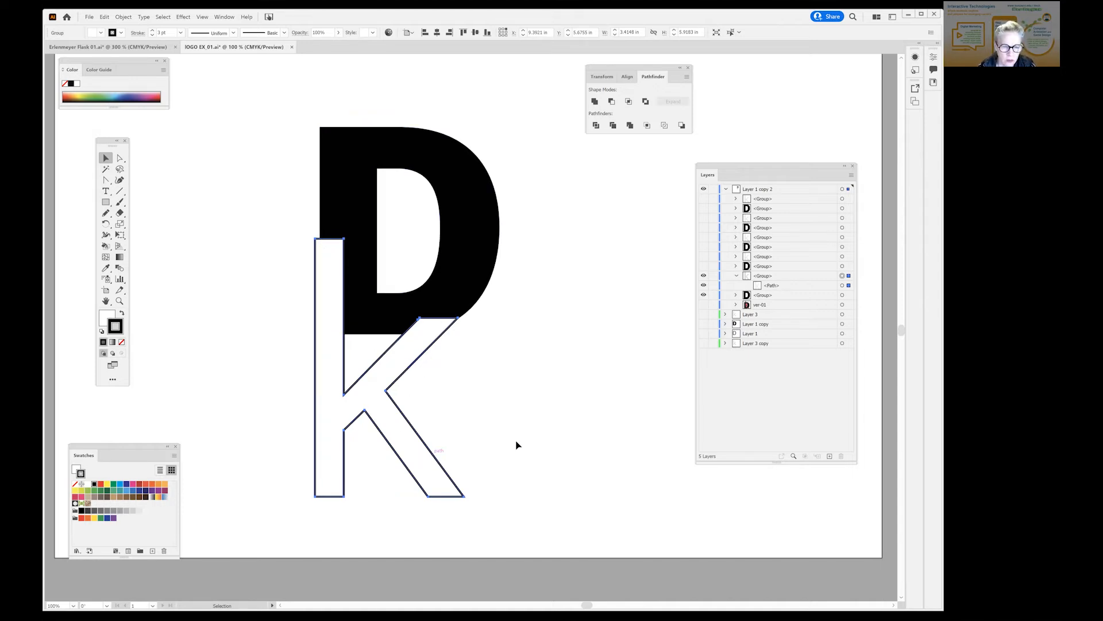
- Select the D and the k in turn and toggle the k path's visibility to examine how the two shapes overlap
click(159, 184)
click(318, 280)
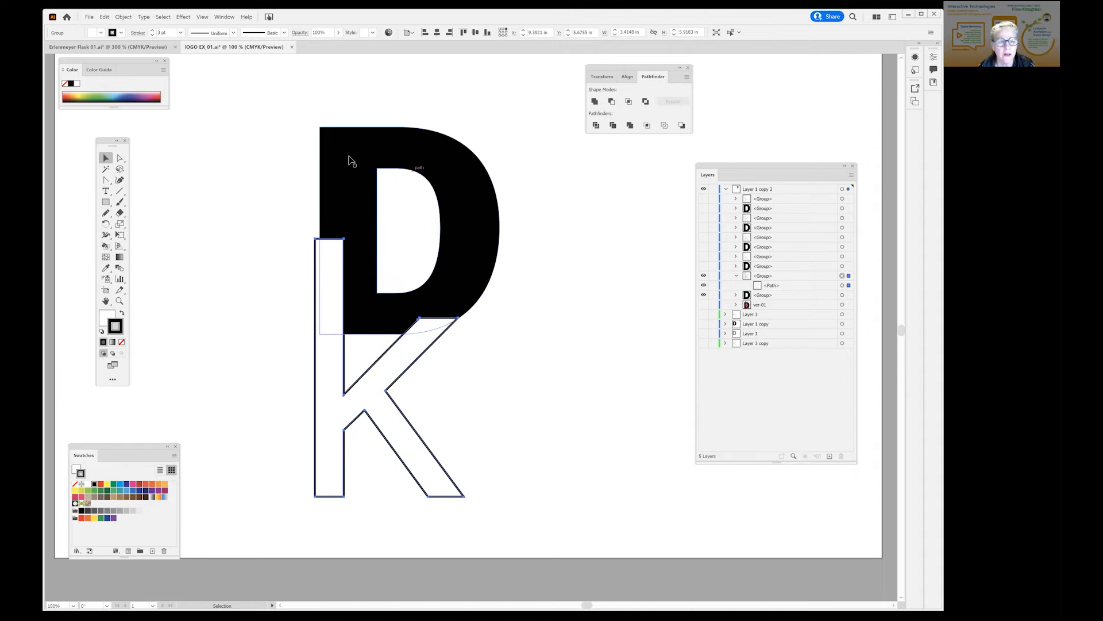
click(442, 287)
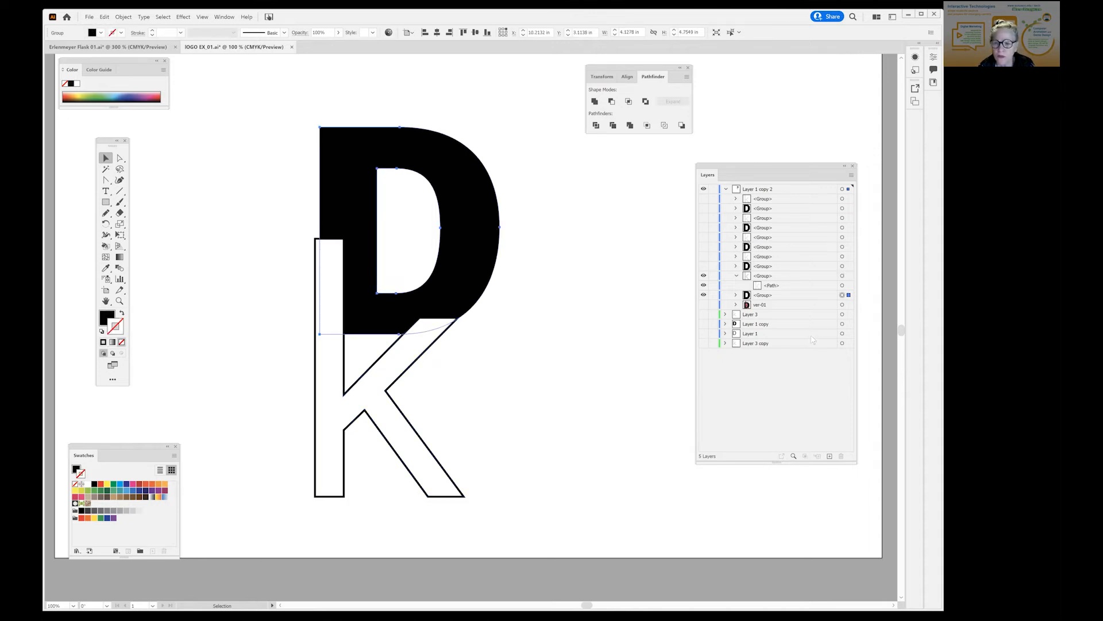
click(415, 347)
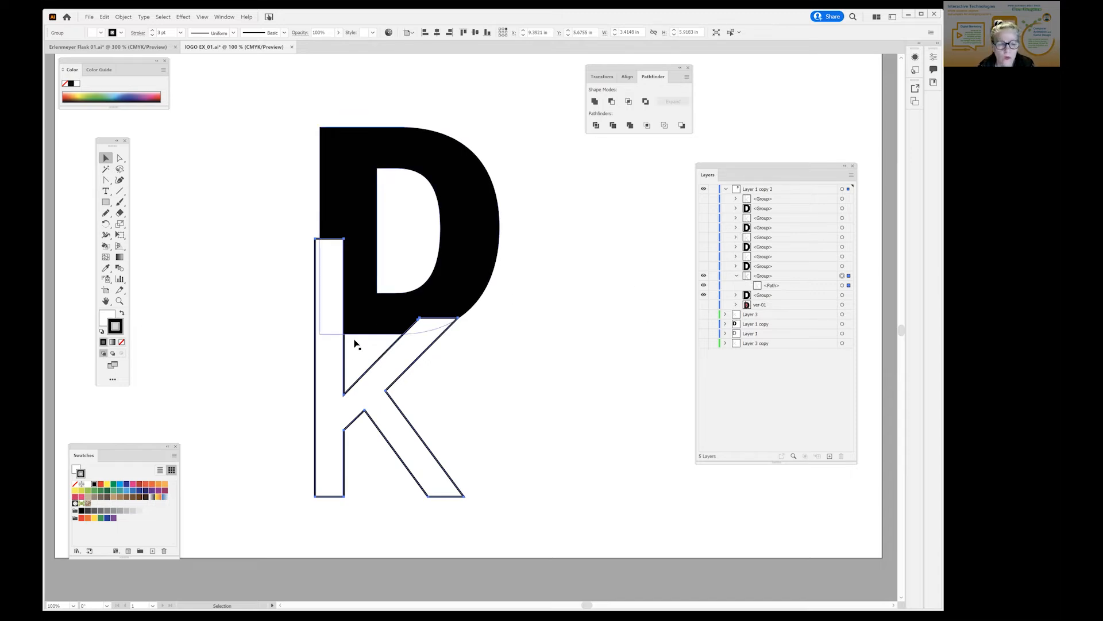
click(406, 395)
click(381, 383)
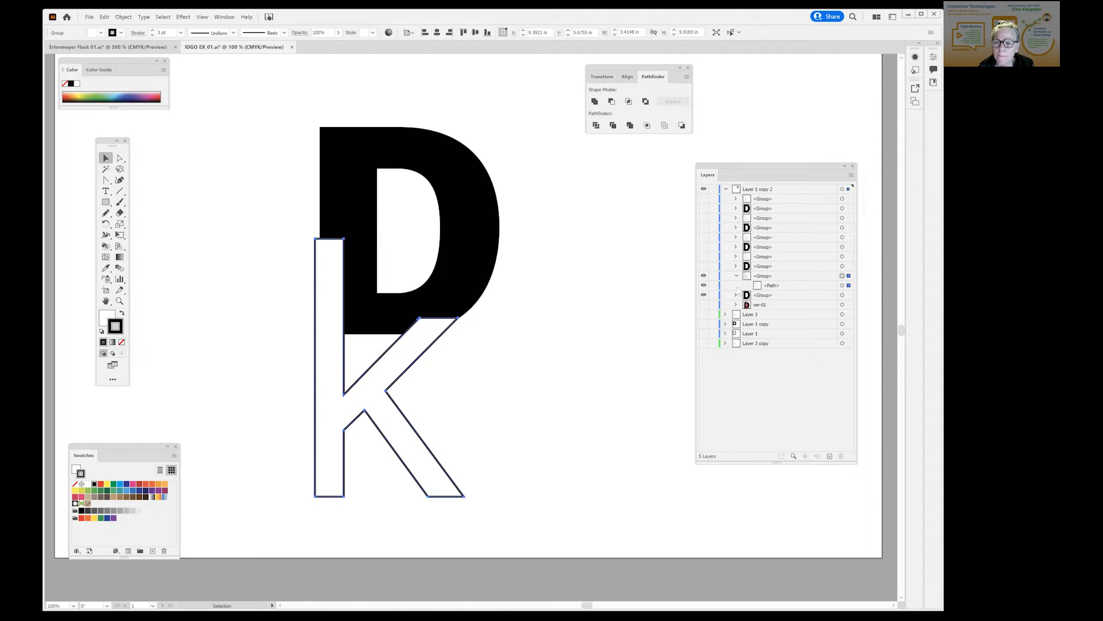
click(704, 285)
click(704, 285)
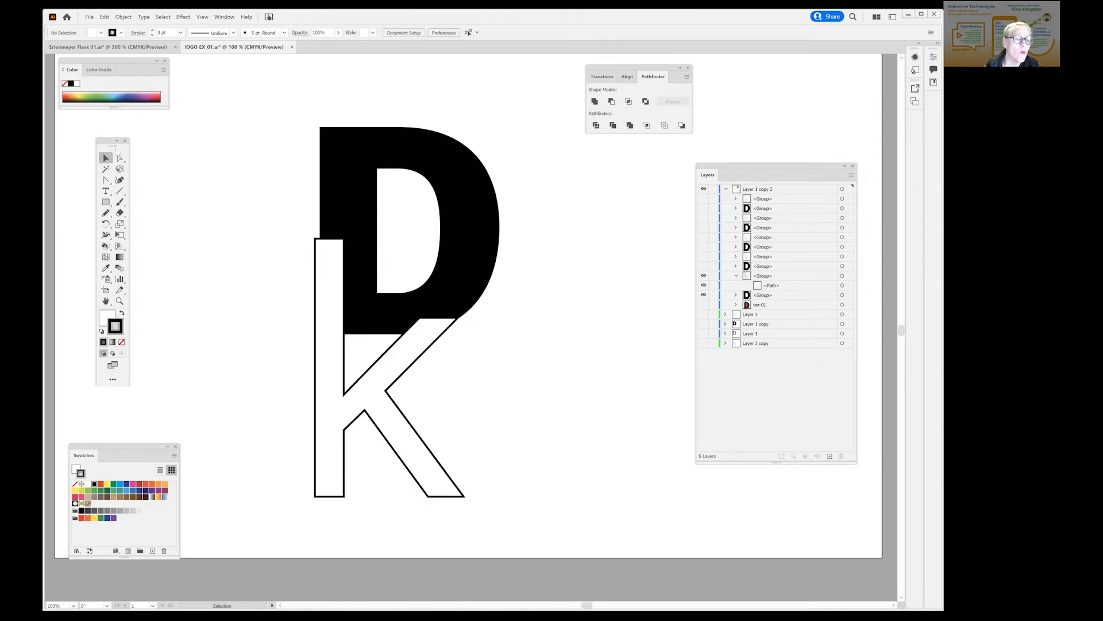
- Select the k's path with the Direct Selection tool at the top of its stem
drag(109, 184, 131, 204)
key(z)
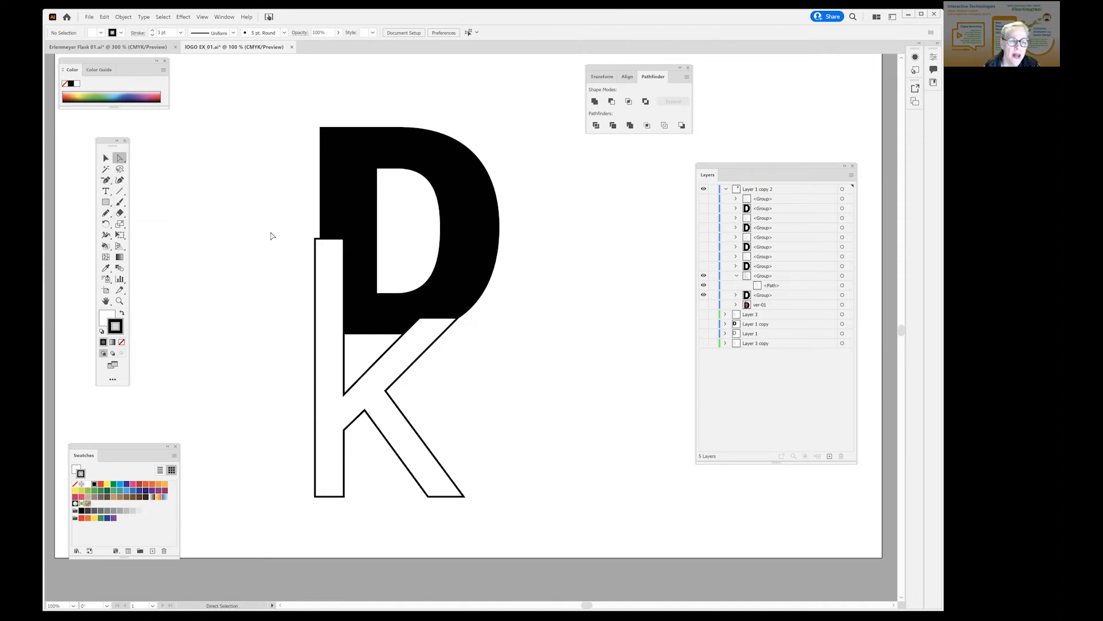
click(331, 262)
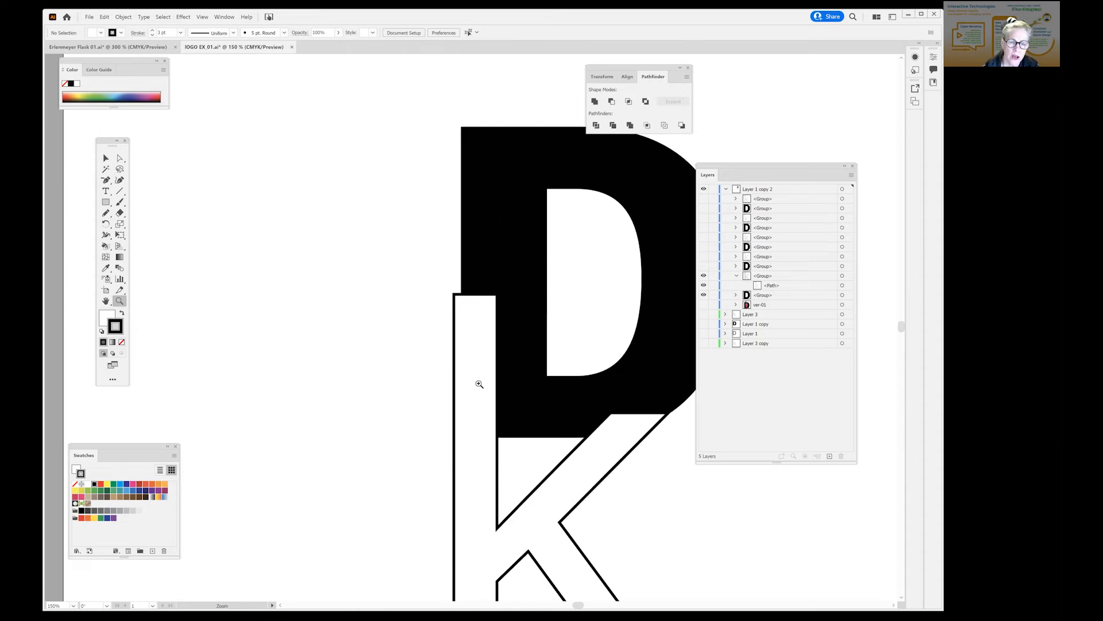
click(479, 384)
click(121, 159)
click(434, 238)
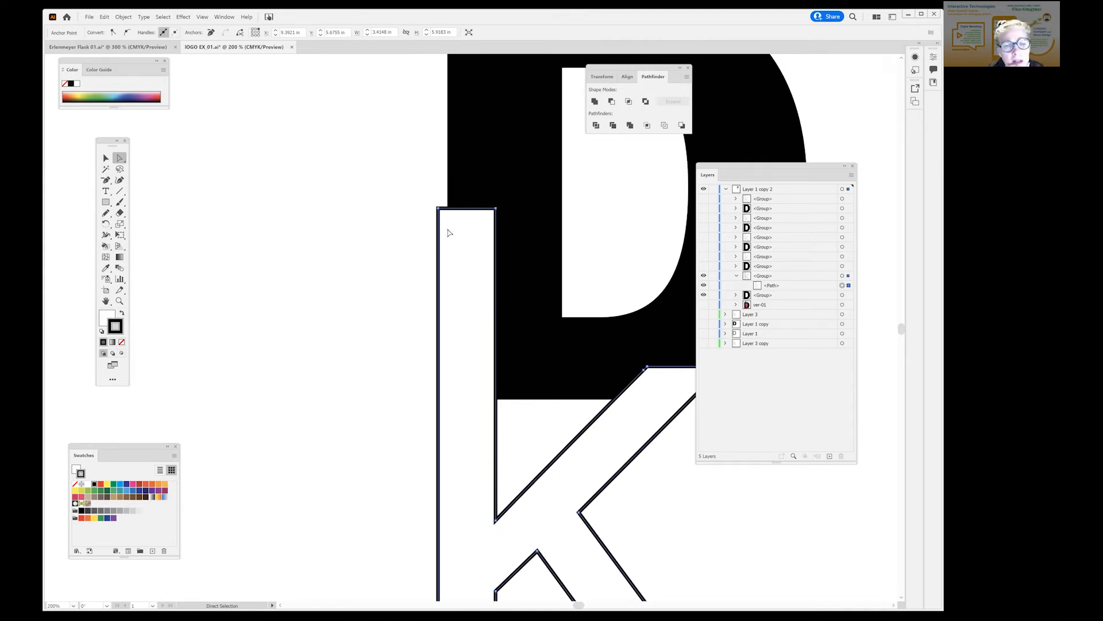
- Place the toolbox beside the letters and examine the tools grouped with the Eraser
click(121, 213)
drag(106, 149, 292, 171)
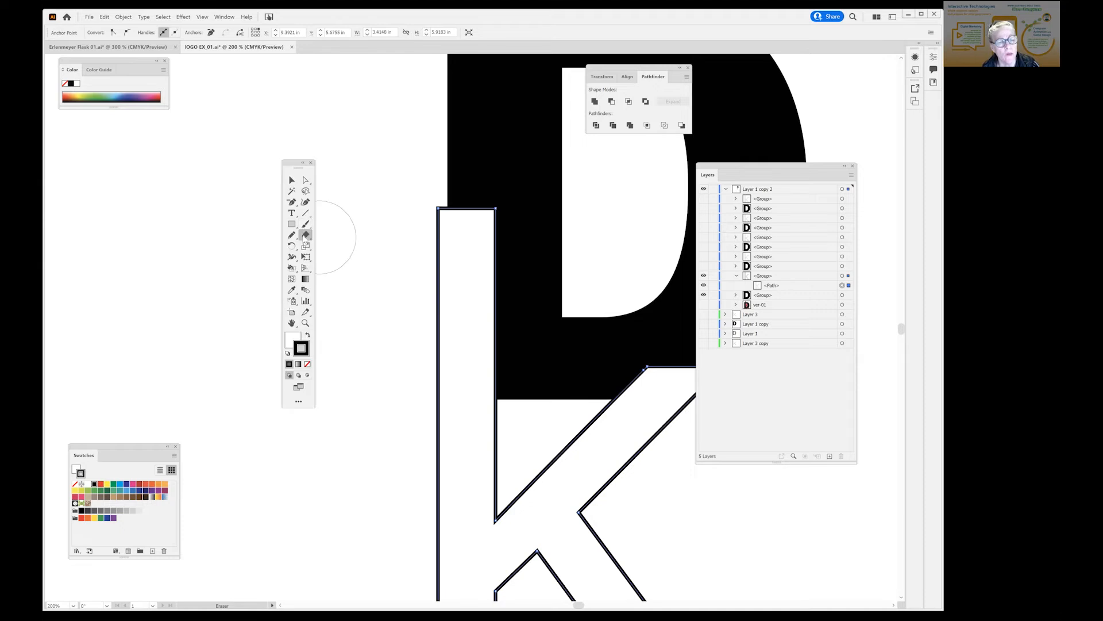
click(306, 237)
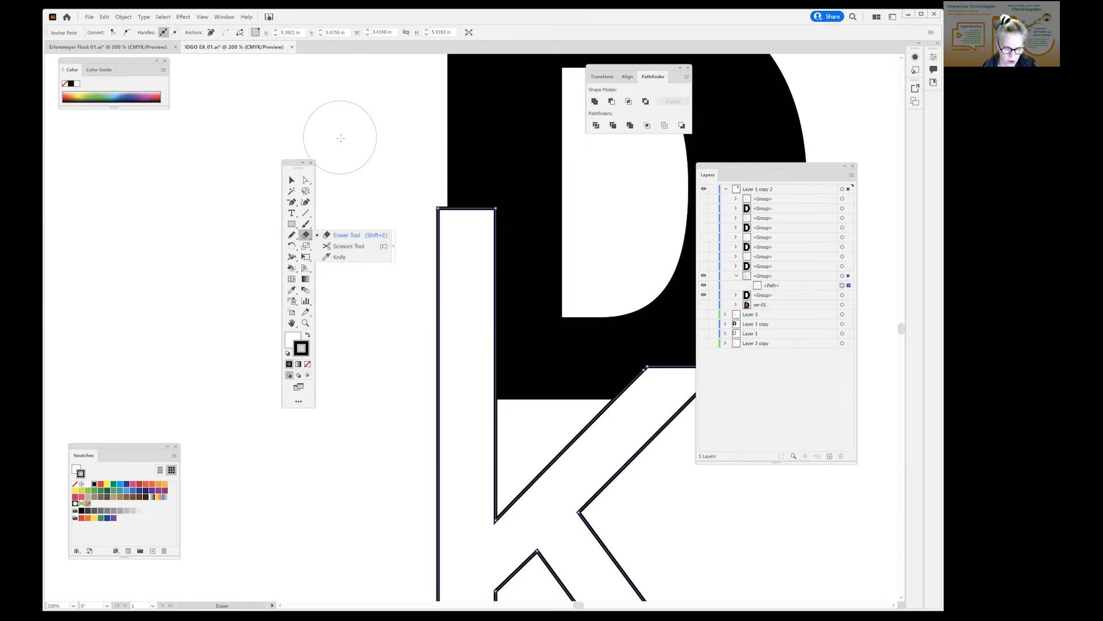
click(292, 179)
mouse_move(356, 173)
mouse_down()
mouse_move(264, 345)
mouse_move(366, 198)
mouse_move(308, 311)
mouse_up()
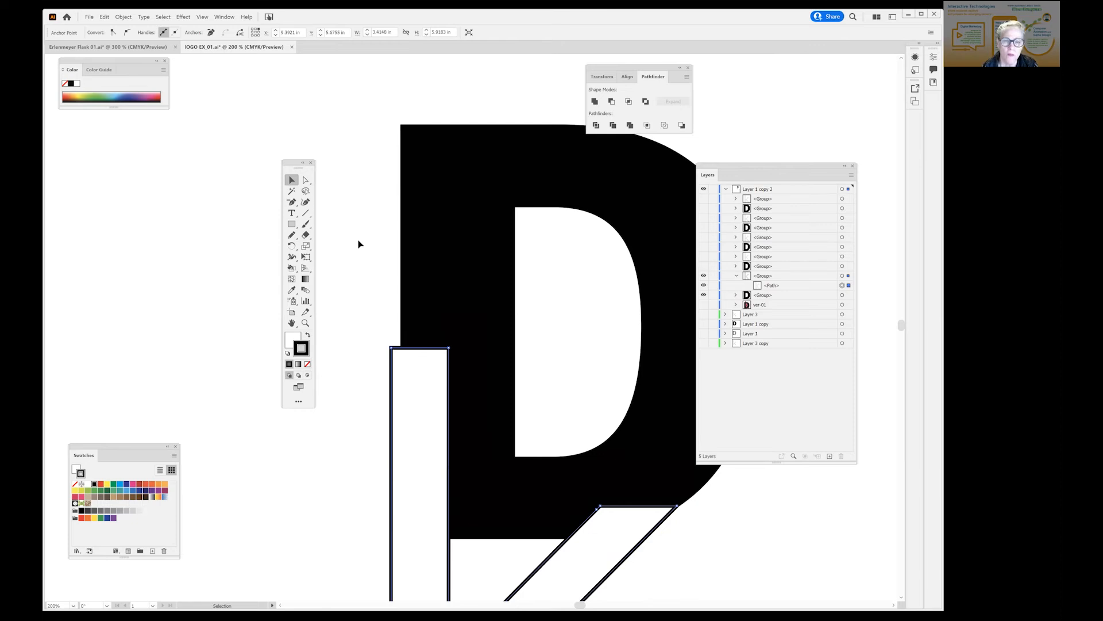
- Select the D and try erasing round spots in its stem and at the edge of its counter
click(306, 235)
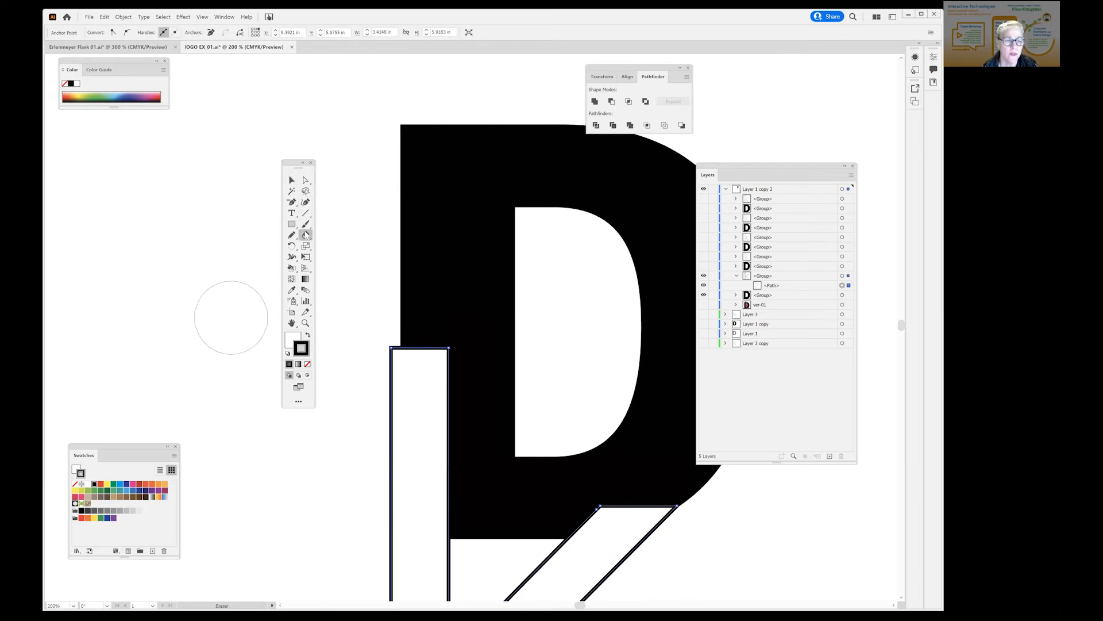
click(306, 235)
click(329, 236)
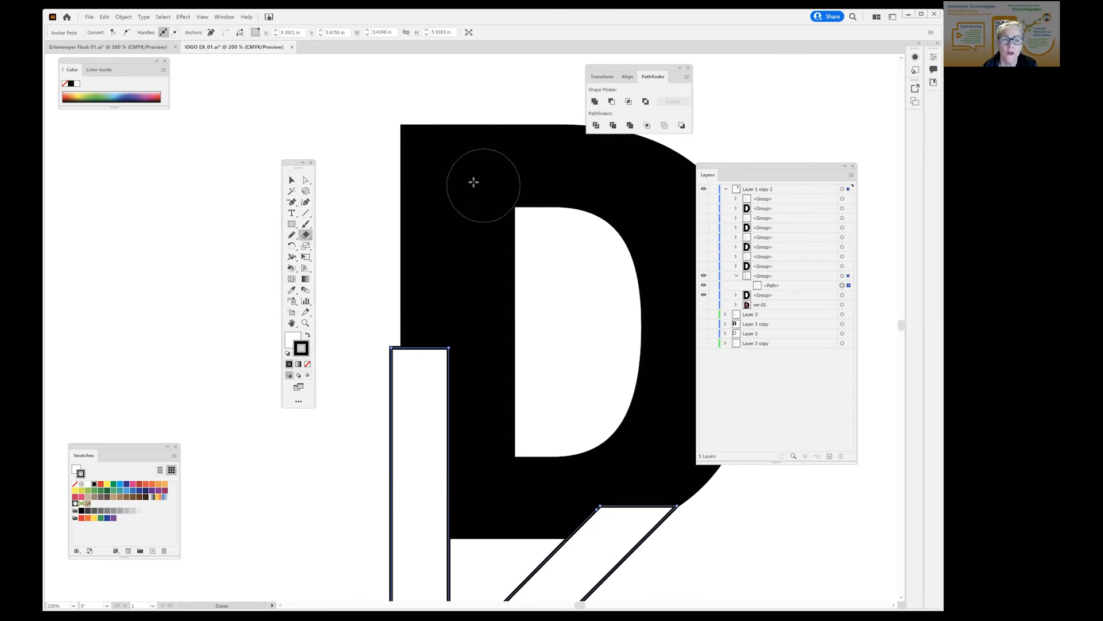
click(292, 180)
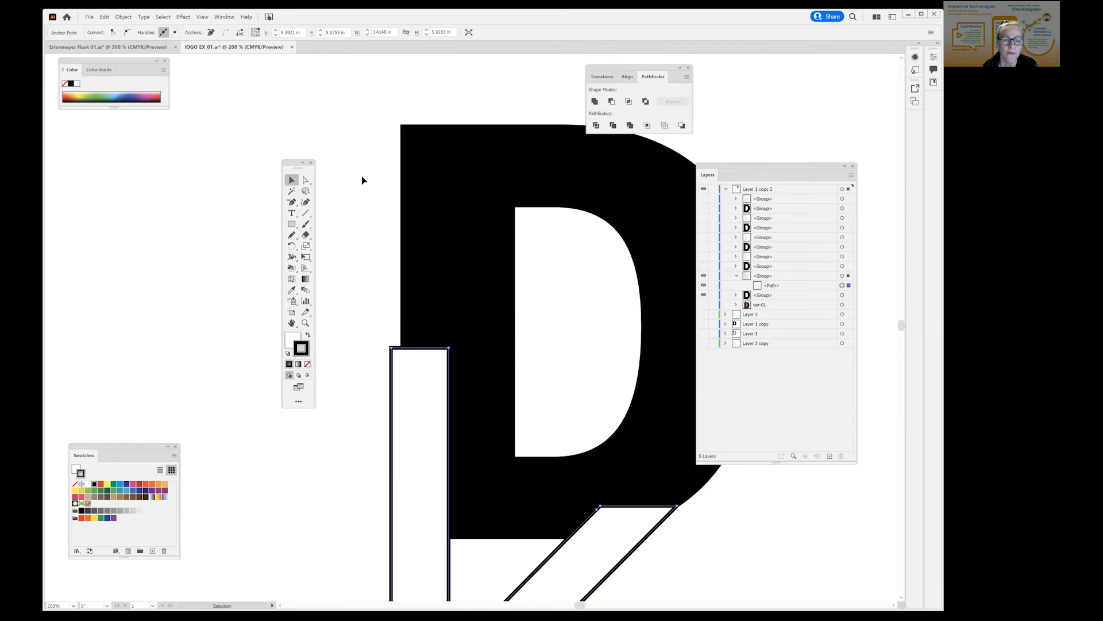
click(433, 172)
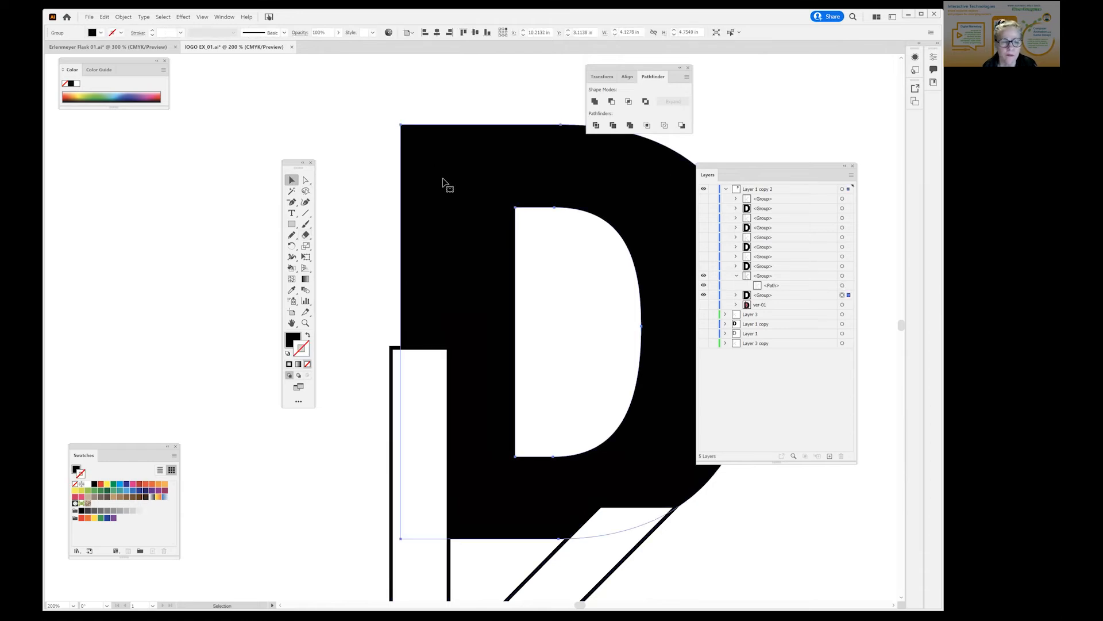
click(306, 235)
click(464, 175)
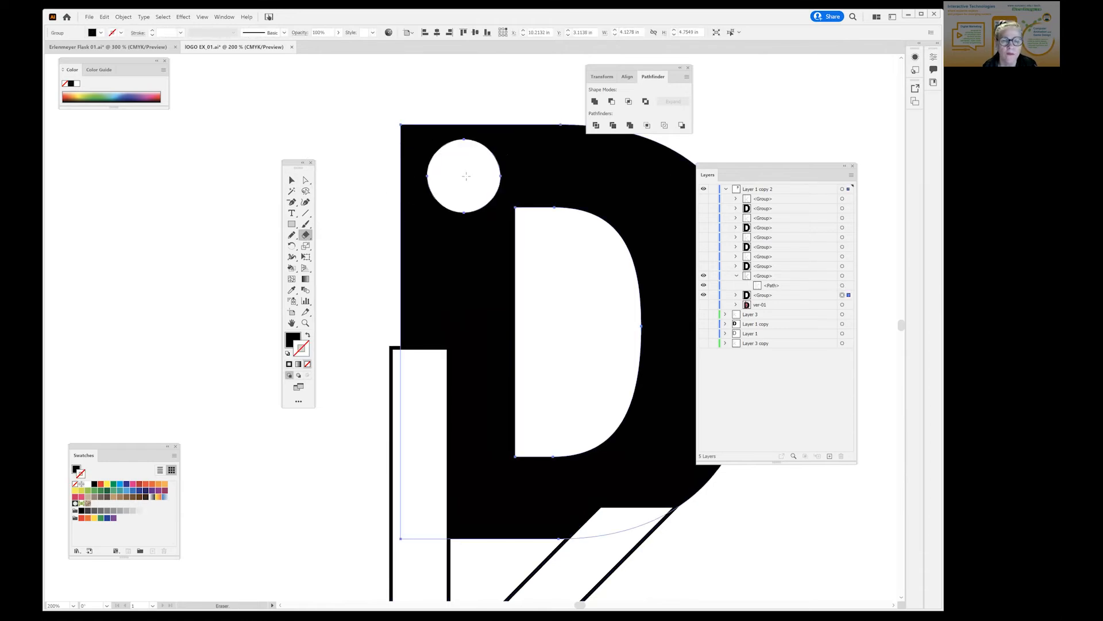
click(464, 271)
click(511, 278)
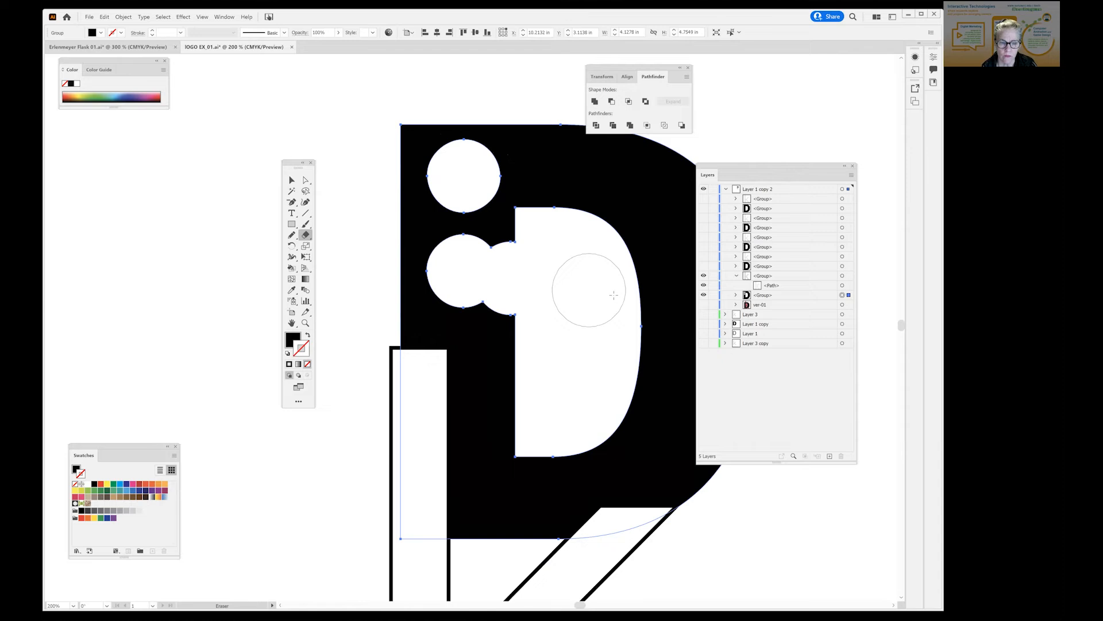
- Undo the eraser spots, and also try and undo one at the upper-left corner of the D's counter
key(ctrl+z)
key(ctrl+z)
key(ctrl+z)
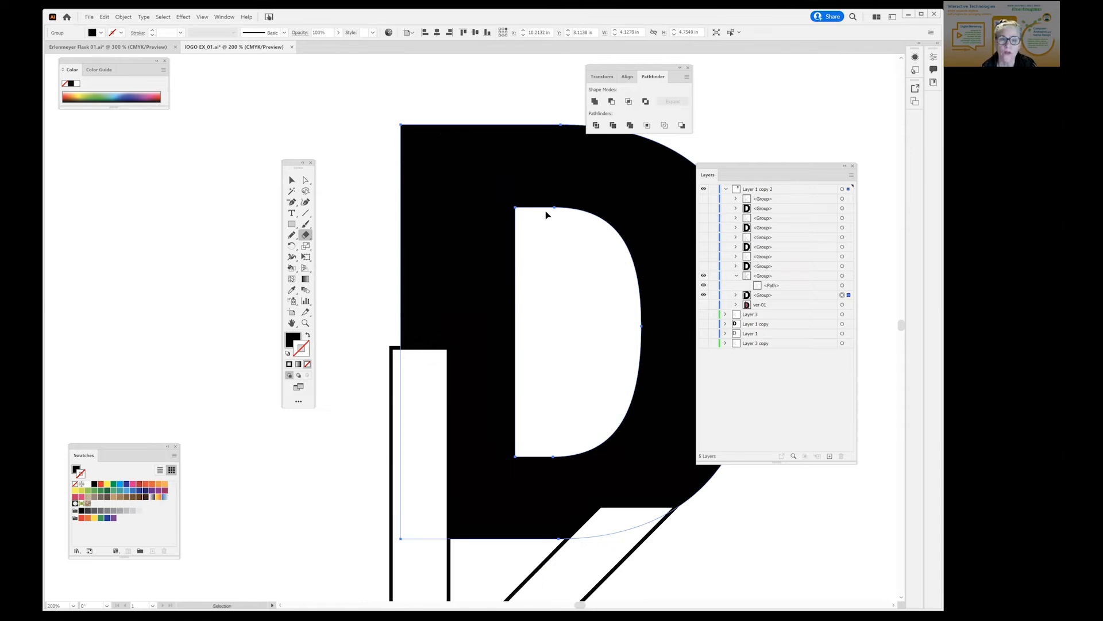
click(515, 208)
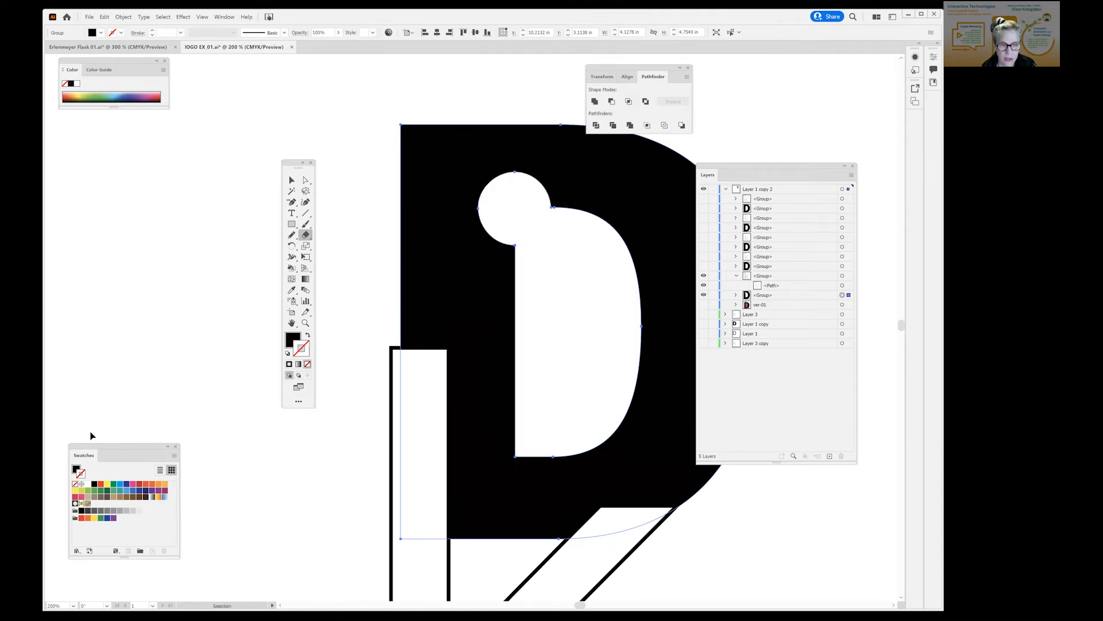
key(ctrl+z)
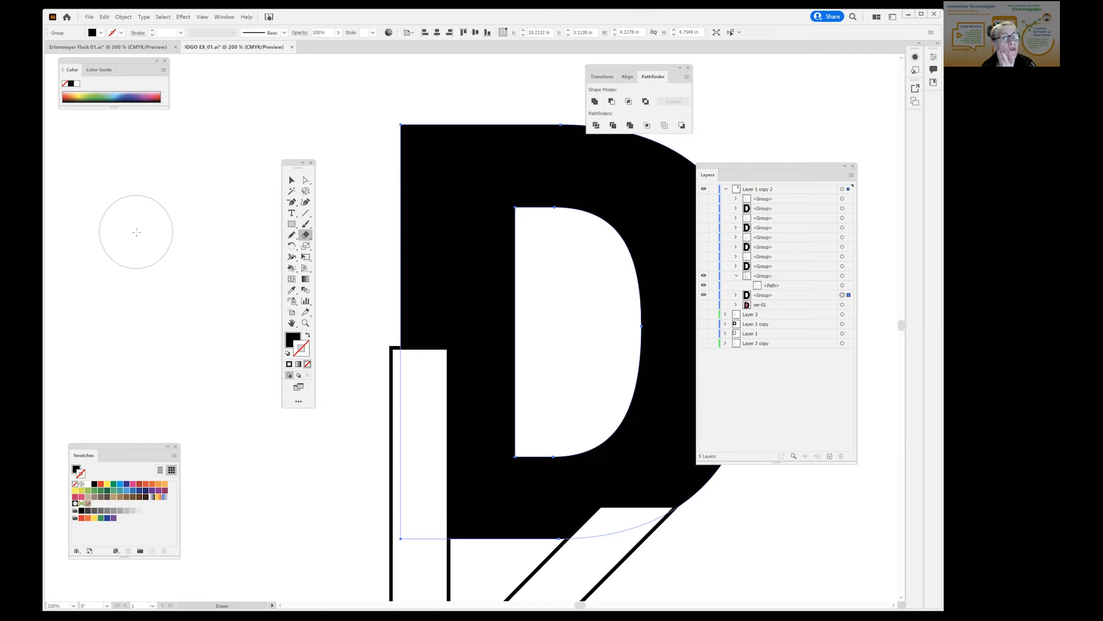
- Try a rough charcoal-like brush on the D's outline and undo it
click(284, 34)
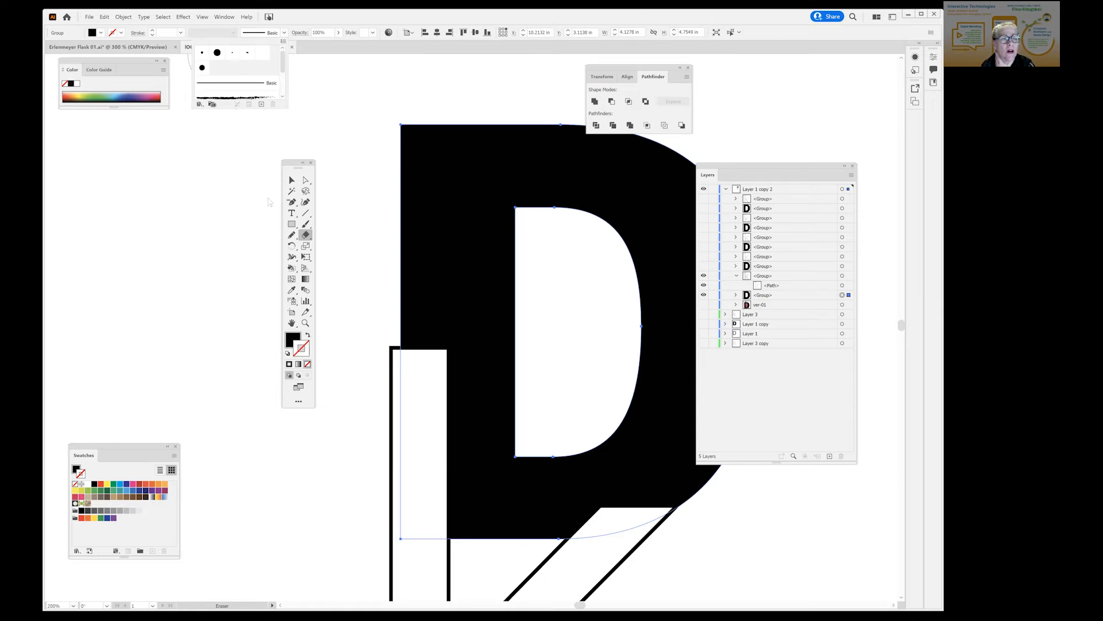
click(236, 97)
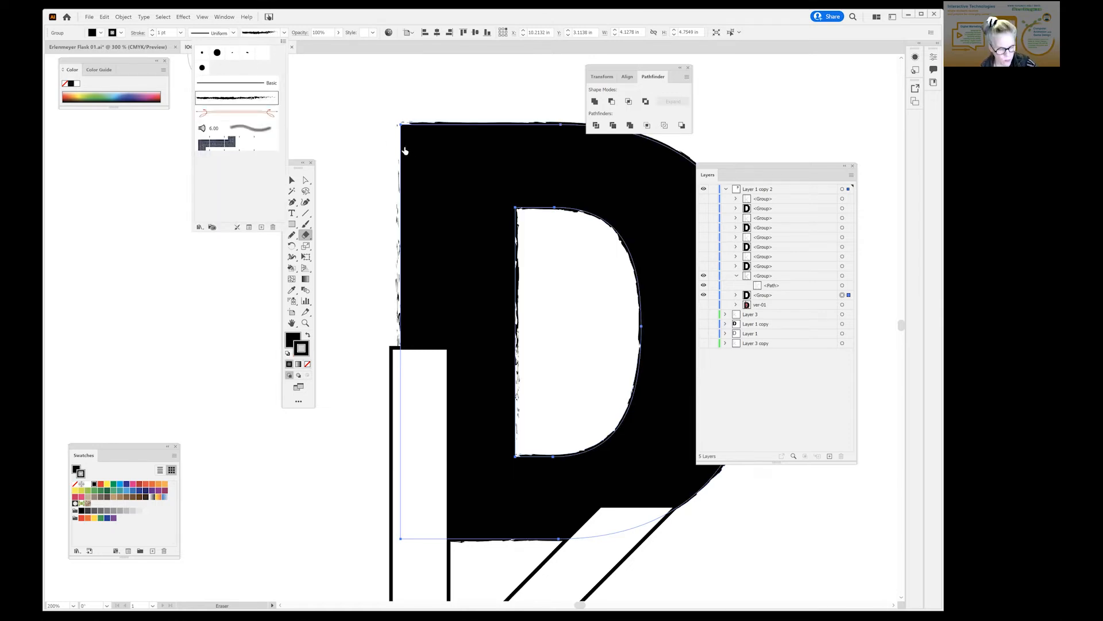
key(ctrl+z)
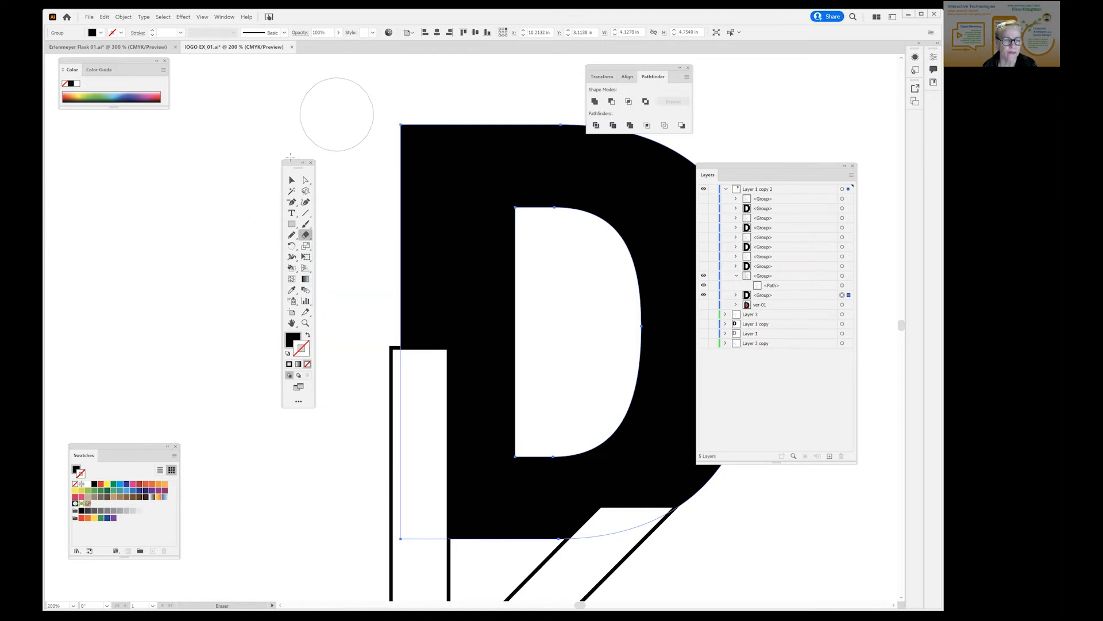
- Cut a curved piece off the D's upper-left corner with the Knife tool and try moving it
click(307, 235)
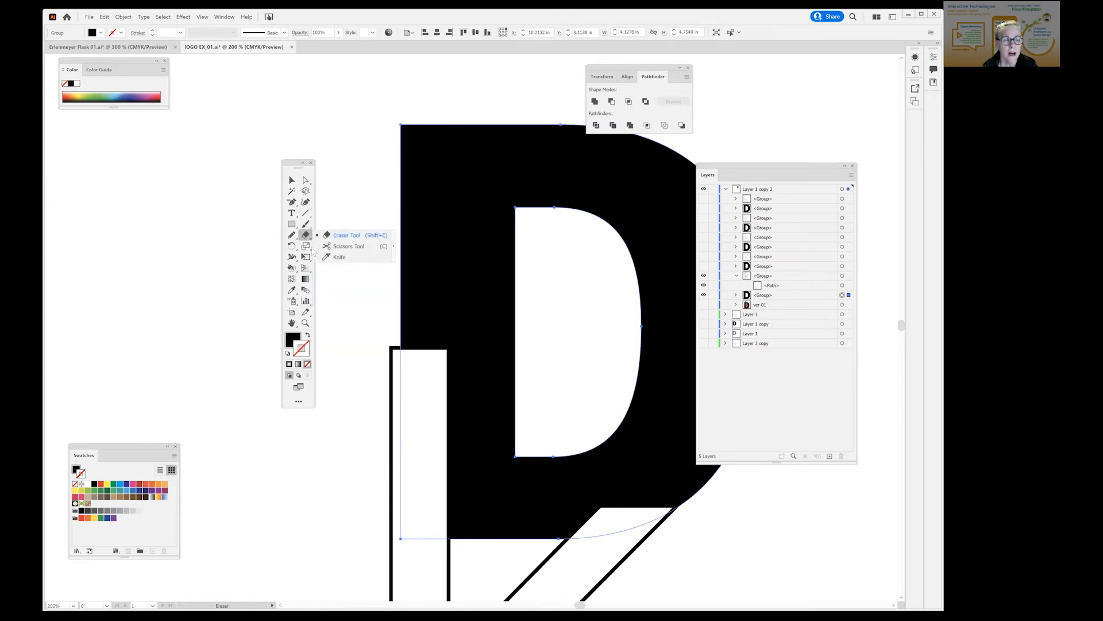
click(332, 258)
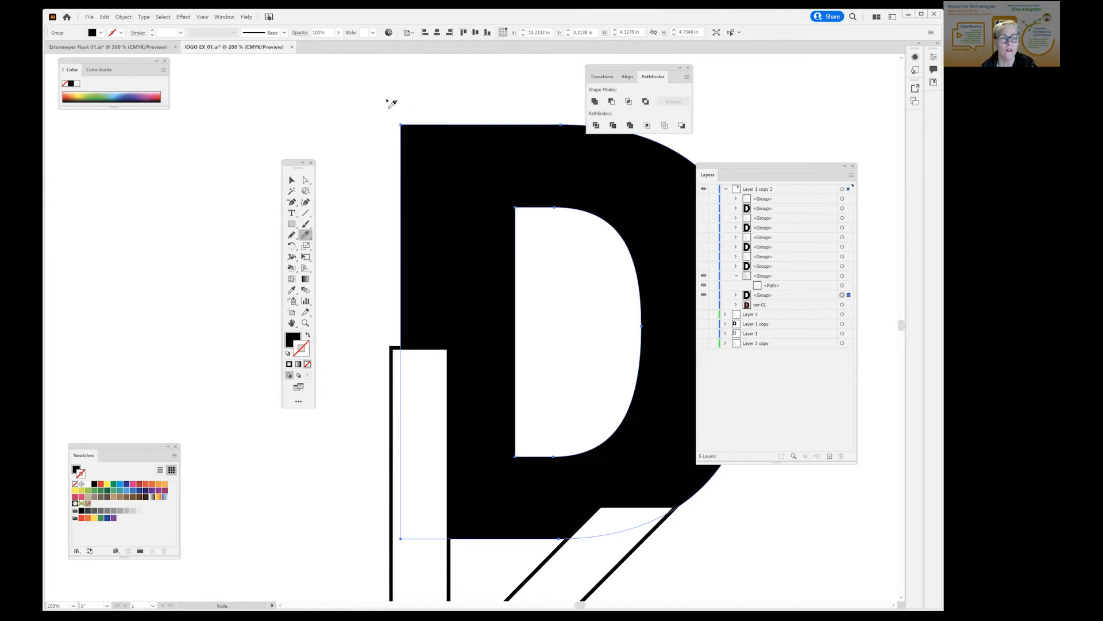
mouse_move(562, 69)
mouse_down()
mouse_move(564, 106)
mouse_move(522, 149)
mouse_move(403, 176)
mouse_move(355, 263)
mouse_up()
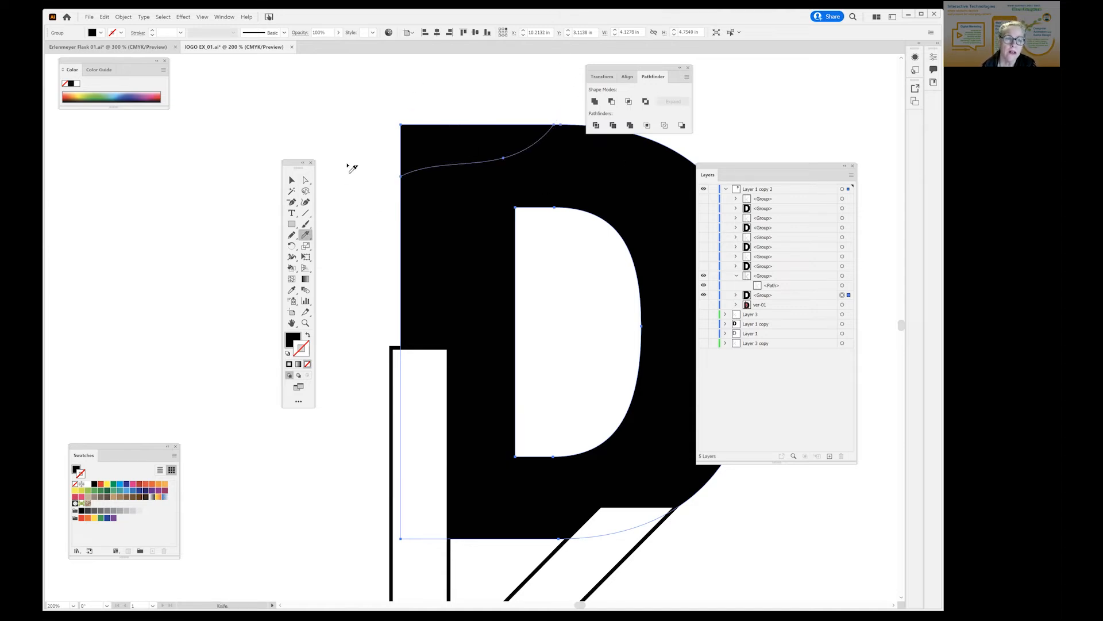
click(292, 179)
drag(474, 147, 473, 138)
key(ctrl+z)
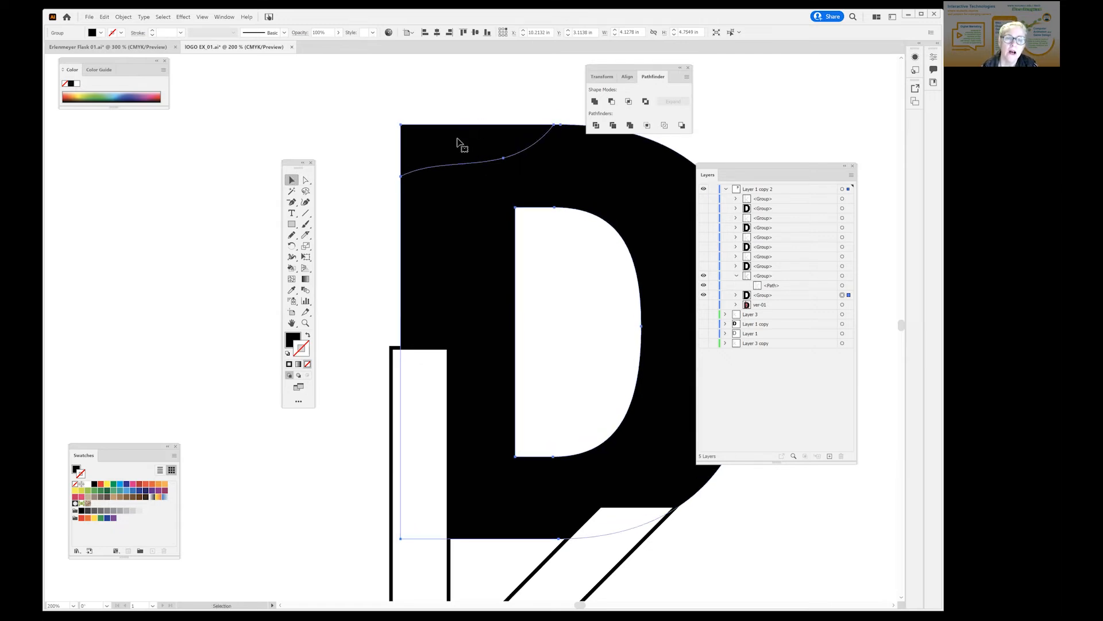
- Ungroup the cut D and clear the selection
click(127, 18)
click(131, 62)
click(377, 92)
- Nudge the cut upper-left piece of the D slightly up and to the left, opening a gap
click(438, 136)
click(438, 137)
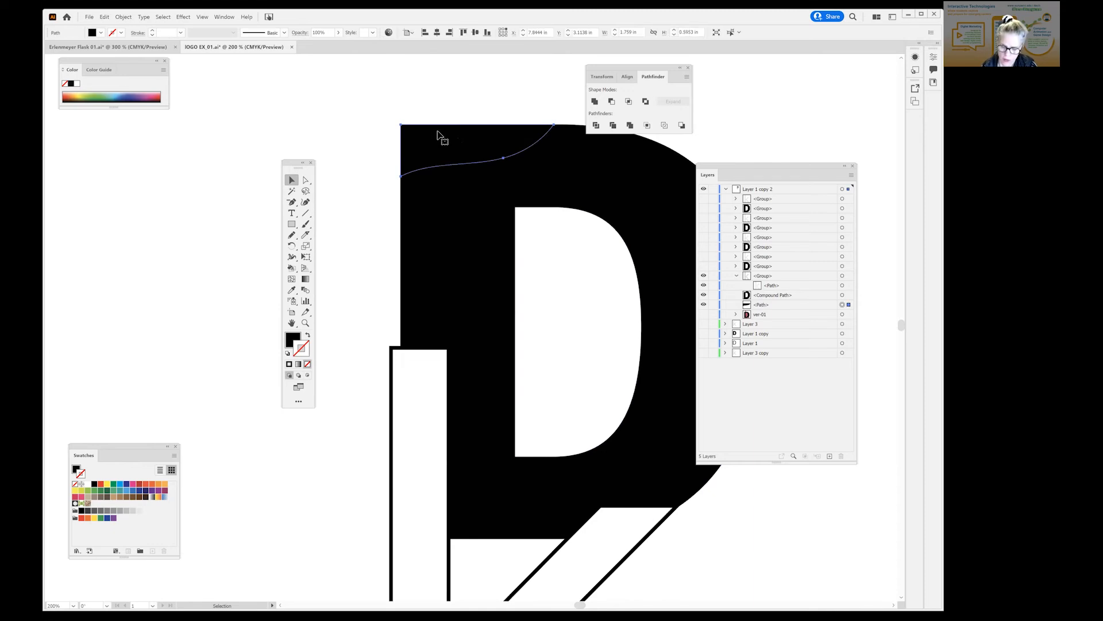
key(Up)
key(Up)
key(Up)
key(Left)
key(Left)
key(Left)
key(Left)
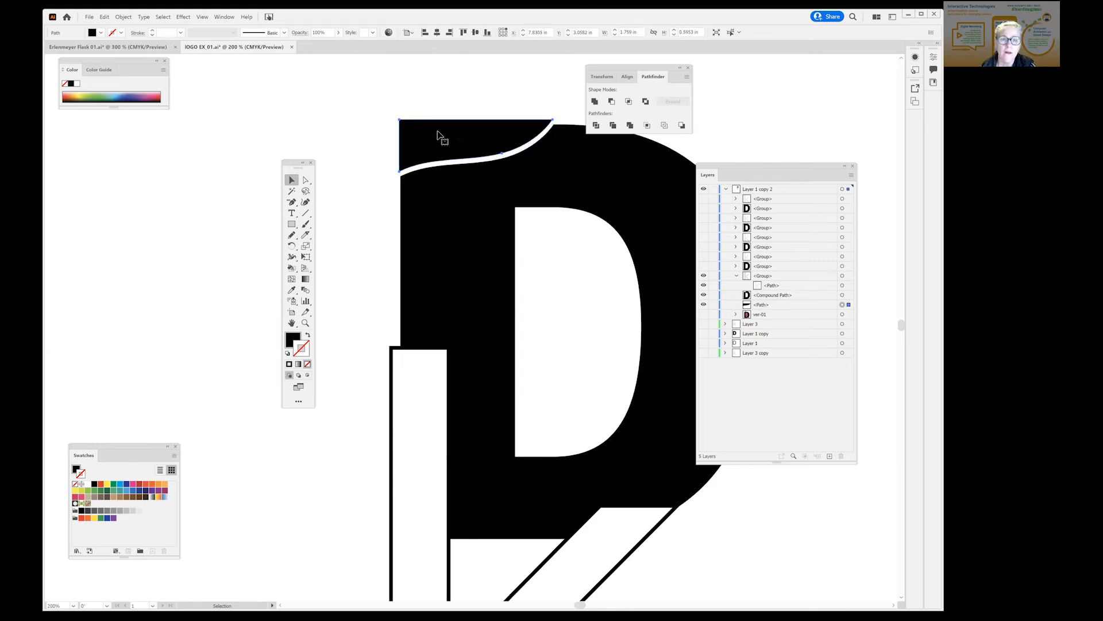
click(433, 104)
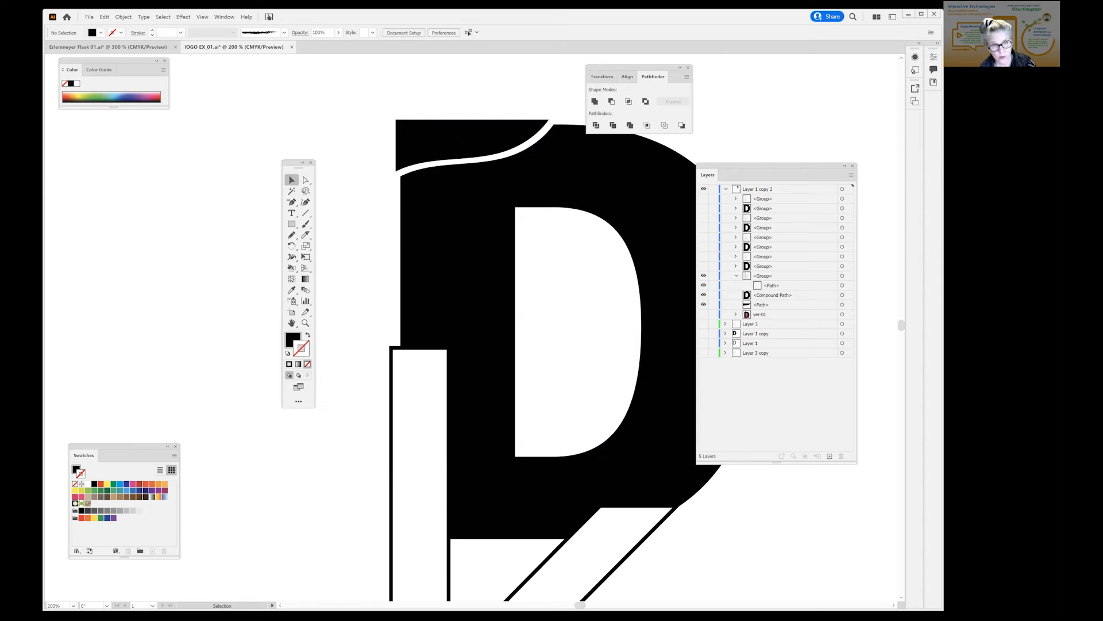
- Undo the nudges, the ungrouping and the Knife cut on the D
click(459, 140)
key(ctrl+z)
key(ctrl+z)
key(ctrl+z)
key(ctrl+z)
key(ctrl+z)
key(ctrl+z)
key(ctrl+z)
key(ctrl+z)
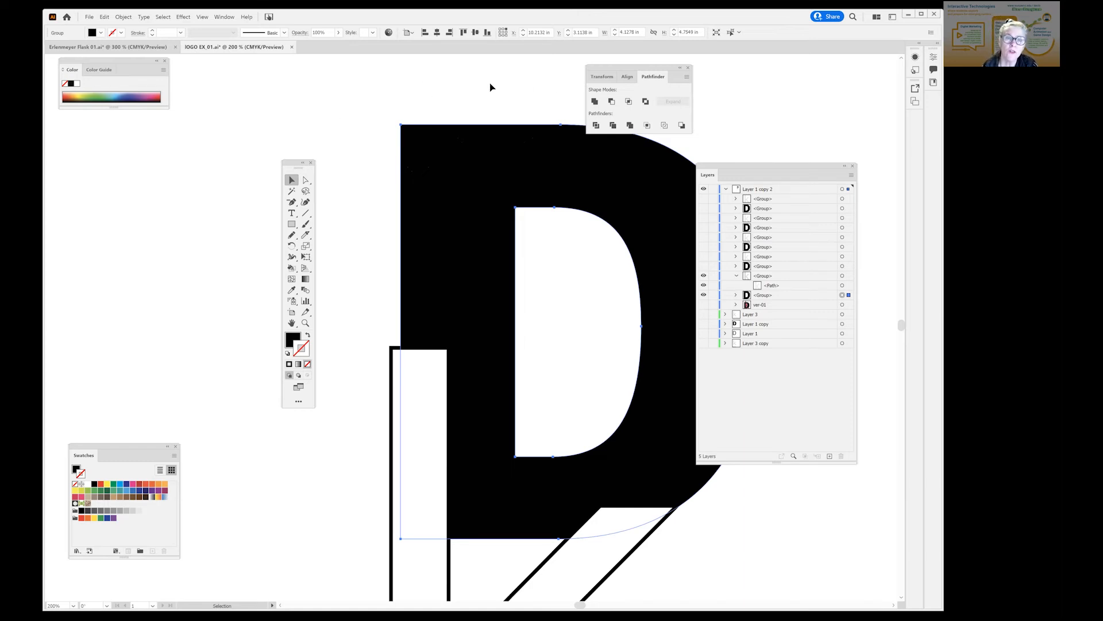
- Try another curved Knife cut across the D's upper-left corner and undo it
click(305, 234)
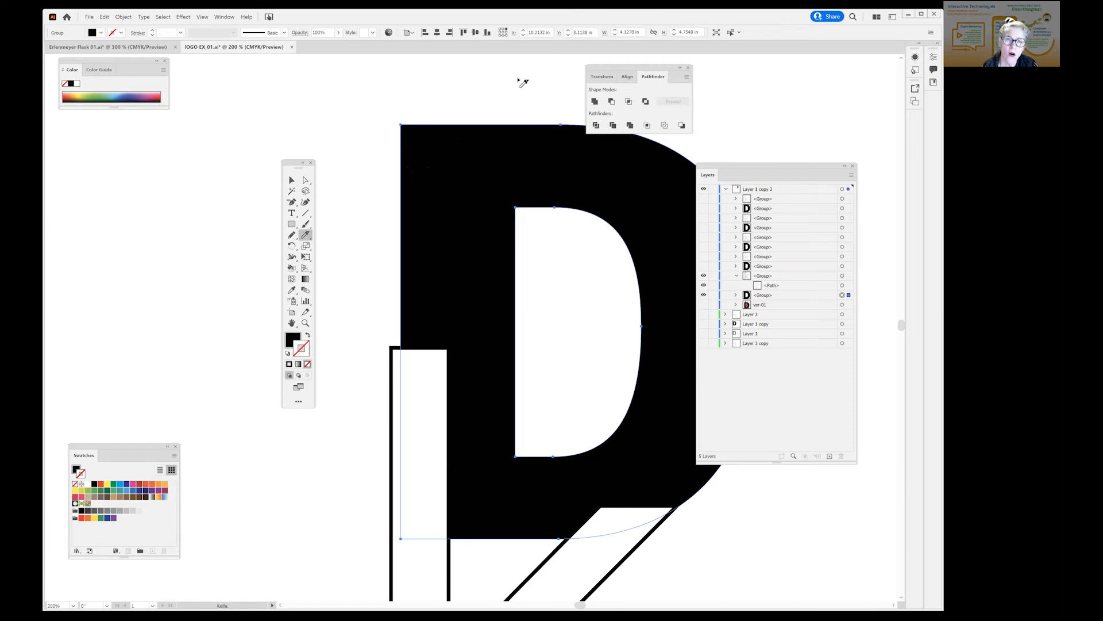
mouse_move(518, 79)
mouse_down()
mouse_move(483, 126)
mouse_move(338, 252)
mouse_move(353, 311)
mouse_move(305, 86)
mouse_move(233, 125)
mouse_move(387, 131)
mouse_move(428, 262)
mouse_move(350, 201)
mouse_move(317, 62)
mouse_move(349, 224)
mouse_move(378, 292)
mouse_move(299, 105)
mouse_move(365, 267)
mouse_move(332, 119)
mouse_up()
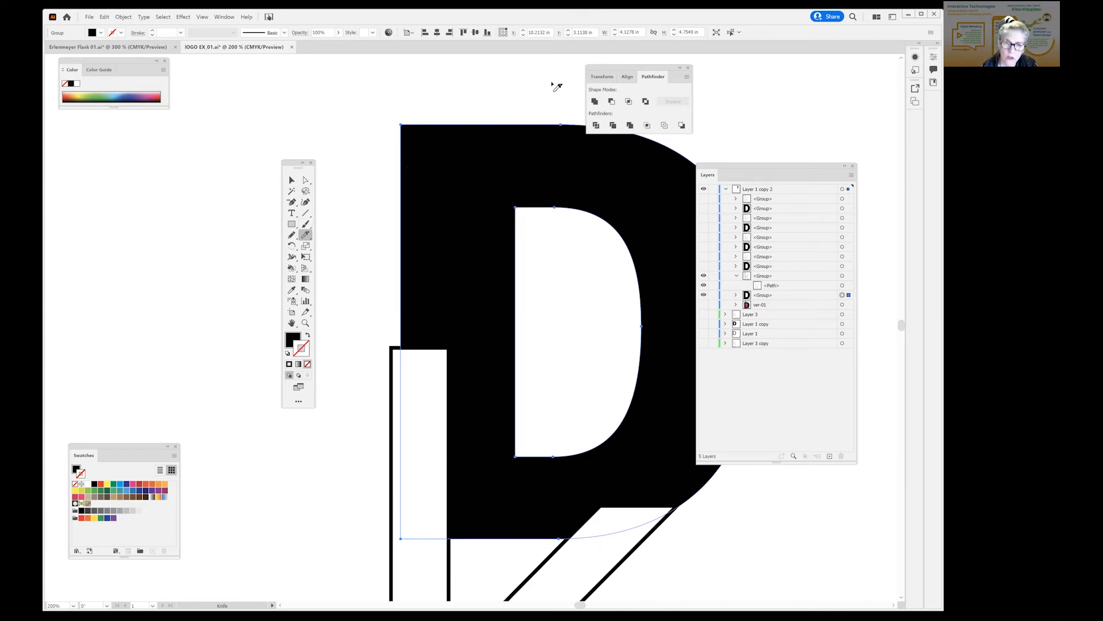
mouse_move(566, 103)
mouse_down()
mouse_move(476, 182)
mouse_move(367, 228)
mouse_up()
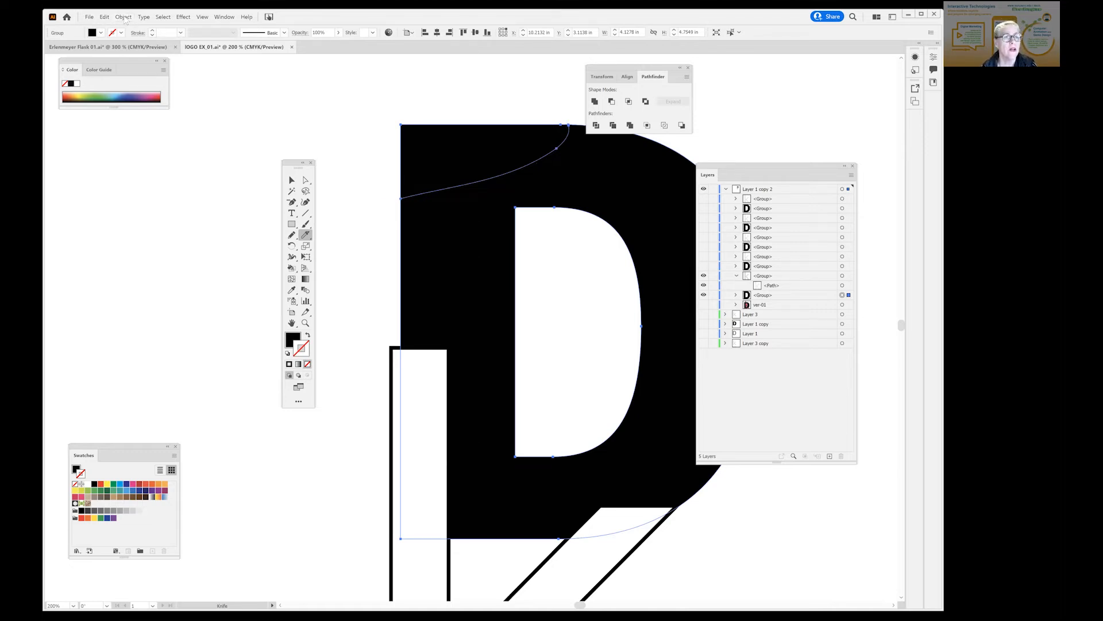
click(123, 17)
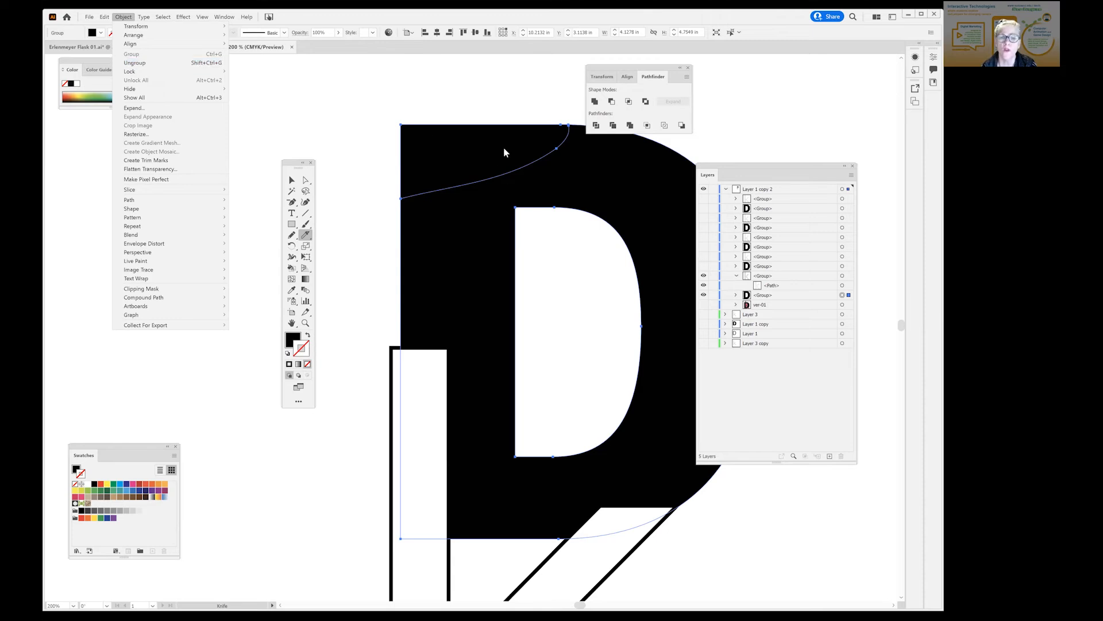
click(292, 180)
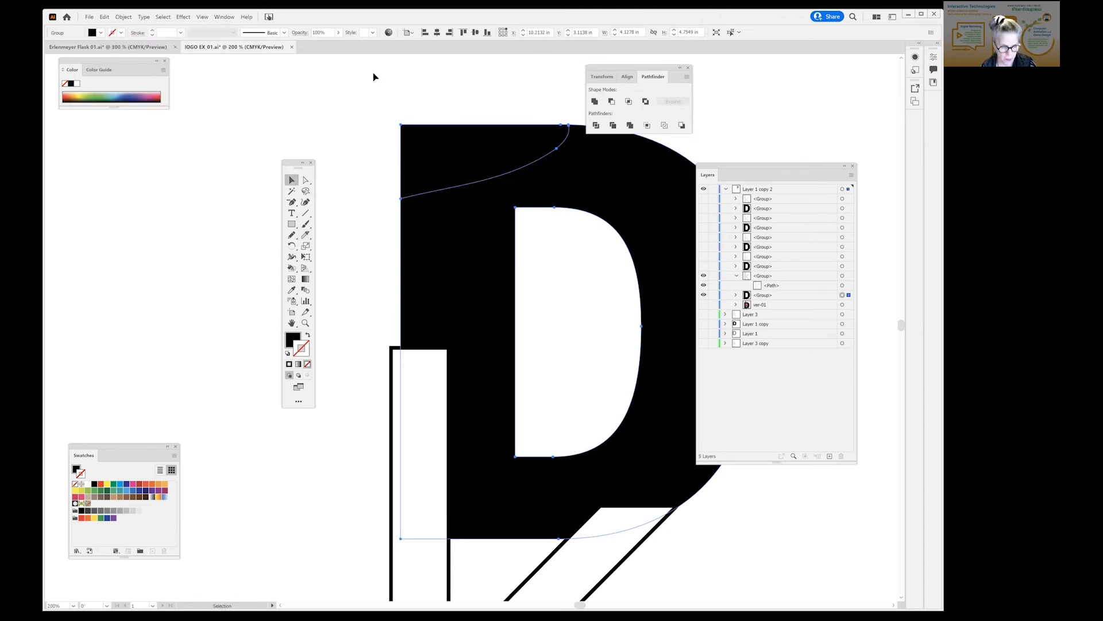
key(ctrl+z)
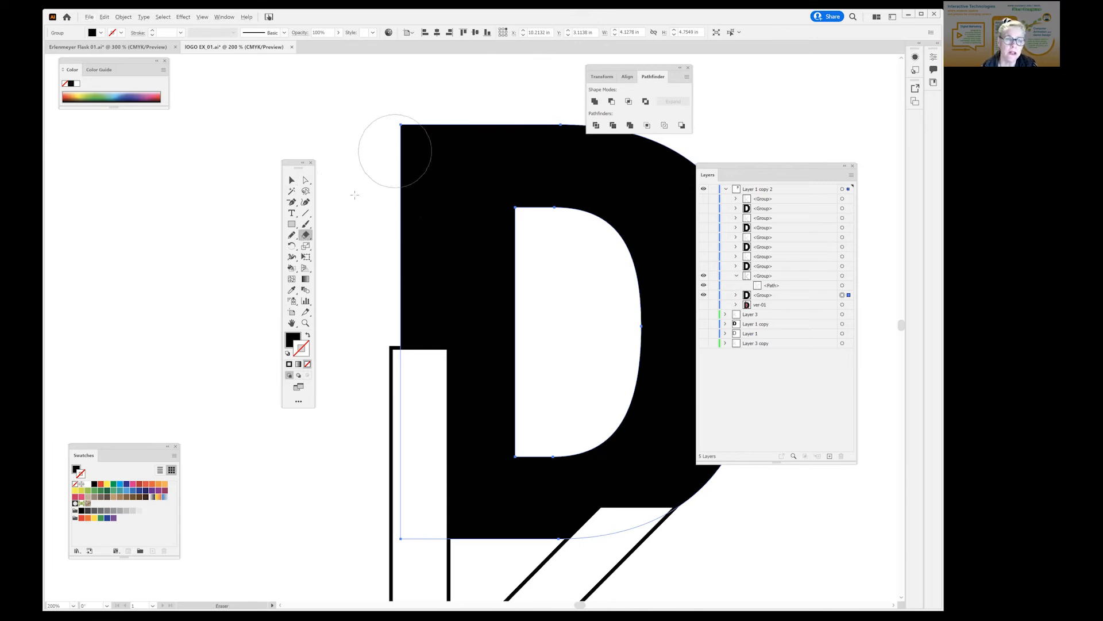
drag(308, 234, 327, 264)
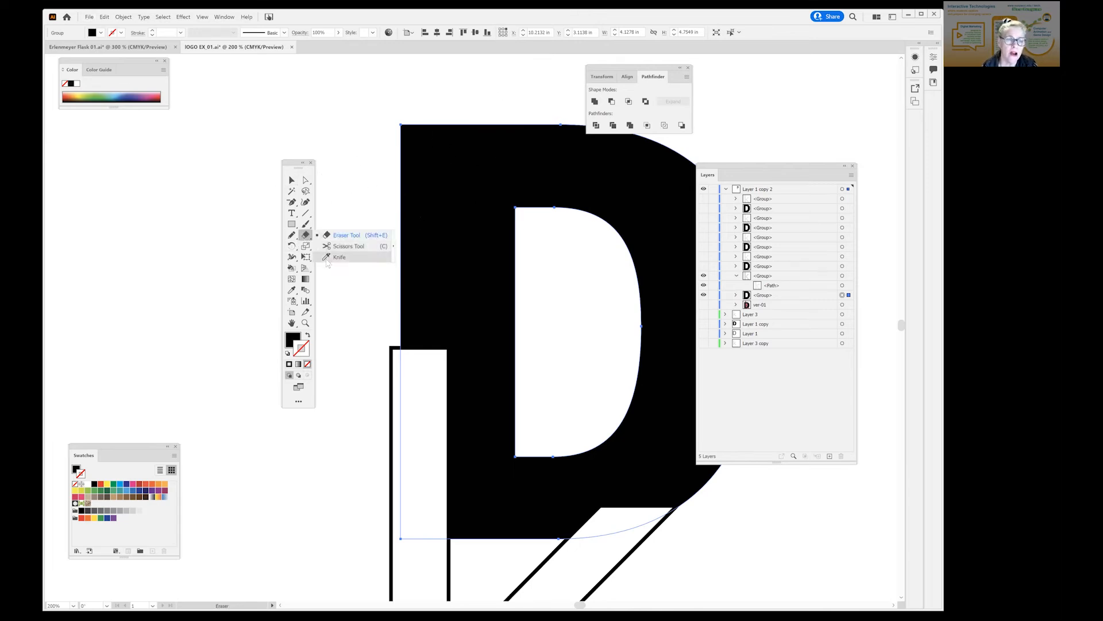
click(331, 256)
mouse_move(496, 79)
mouse_down()
mouse_move(250, 97)
mouse_move(308, 280)
mouse_move(527, 270)
mouse_move(226, 237)
mouse_move(426, 330)
mouse_move(344, 305)
mouse_move(336, 208)
mouse_up()
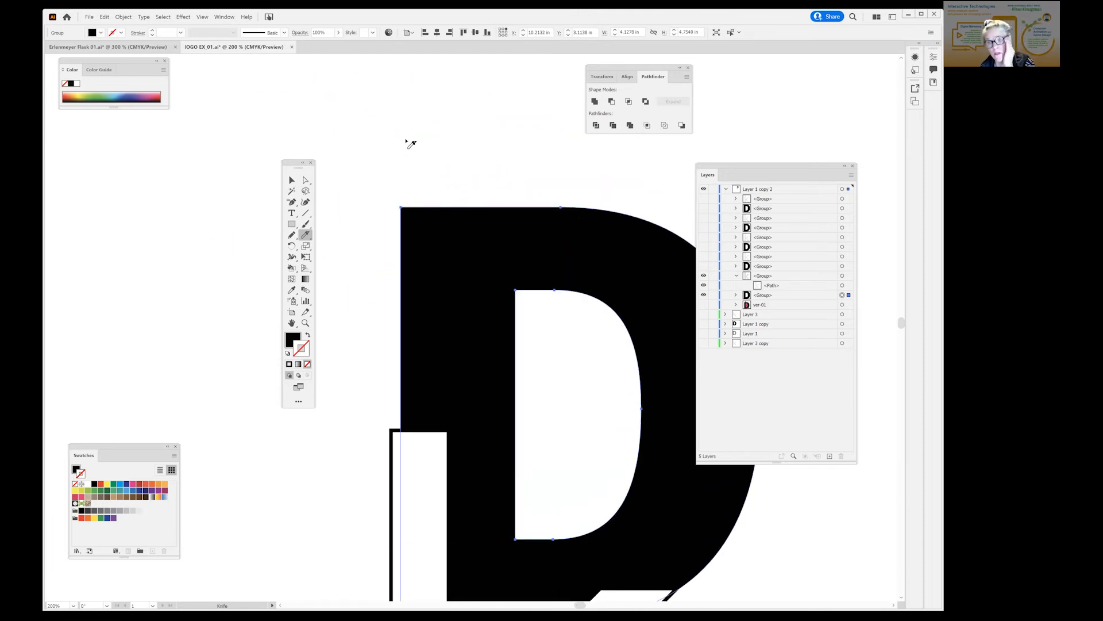
drag(551, 275, 526, 127)
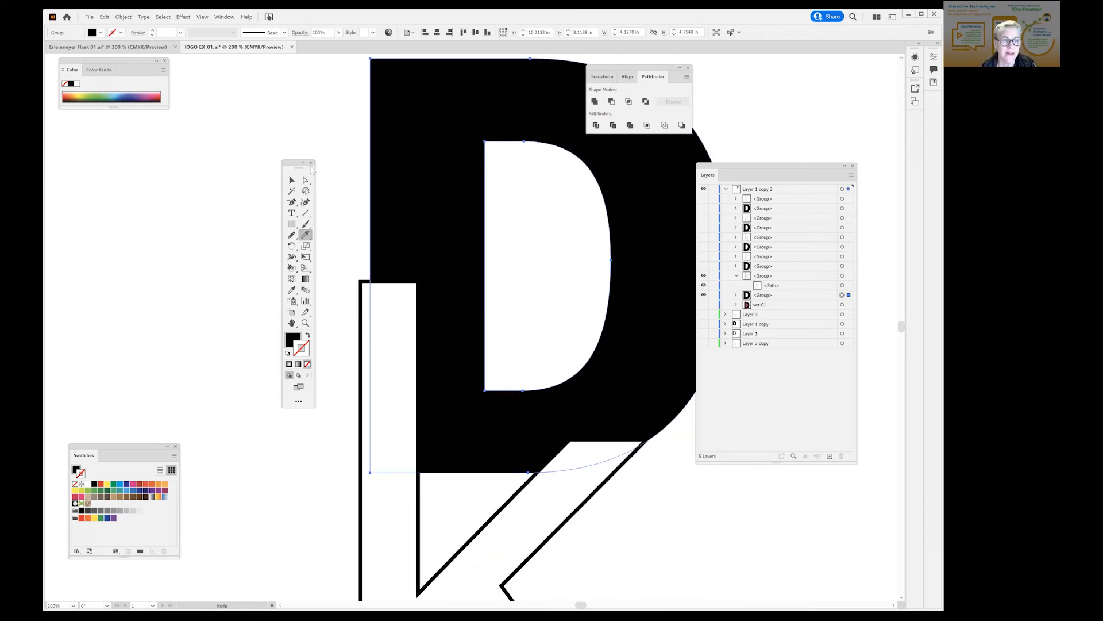
- Cut the k's outline with the Scissors tool at the upper-left and lower-left corners of its stem
click(292, 180)
click(361, 498)
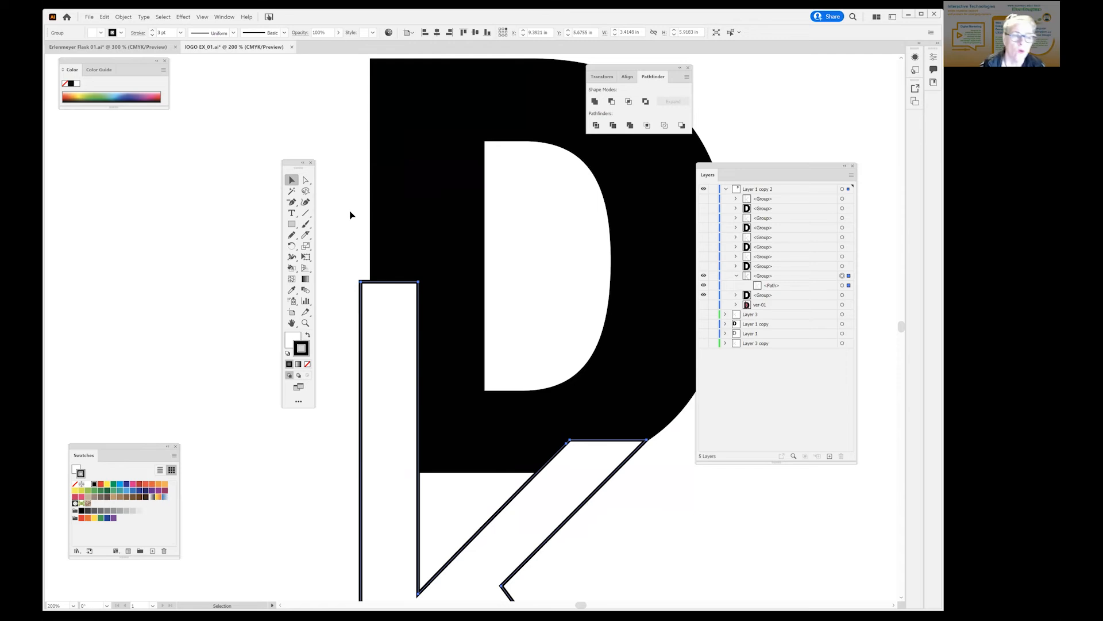
click(306, 235)
drag(306, 235, 327, 246)
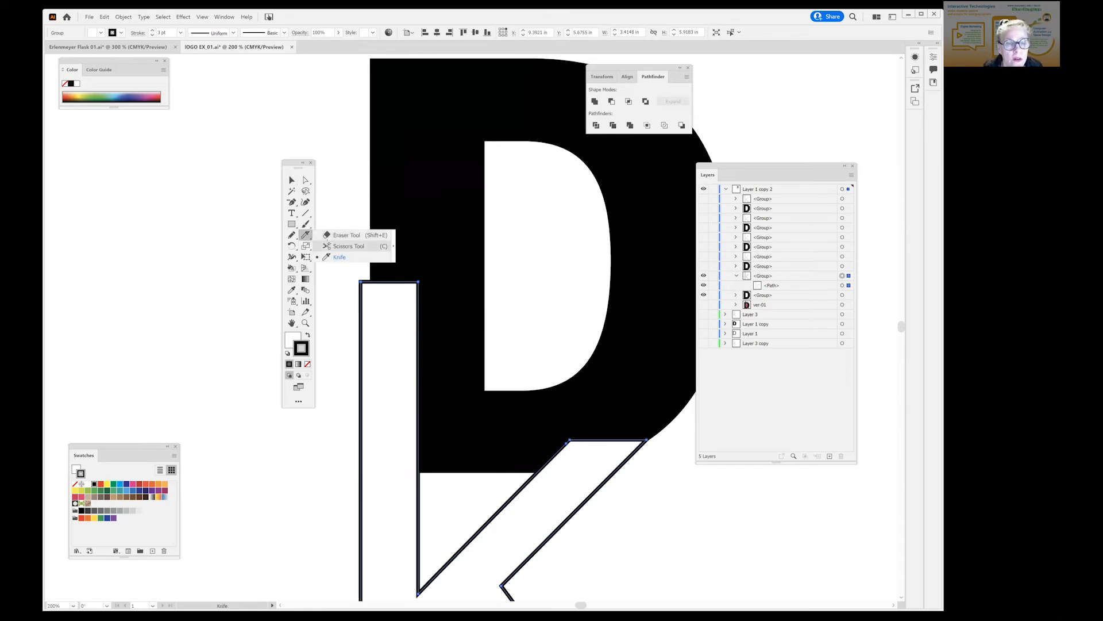
click(327, 246)
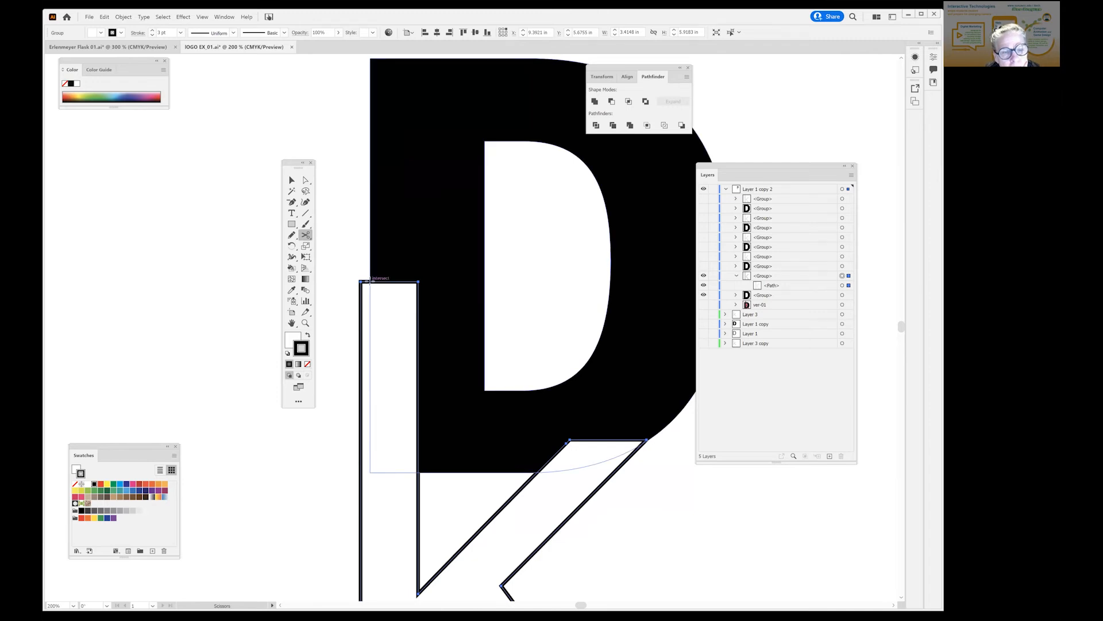
click(361, 280)
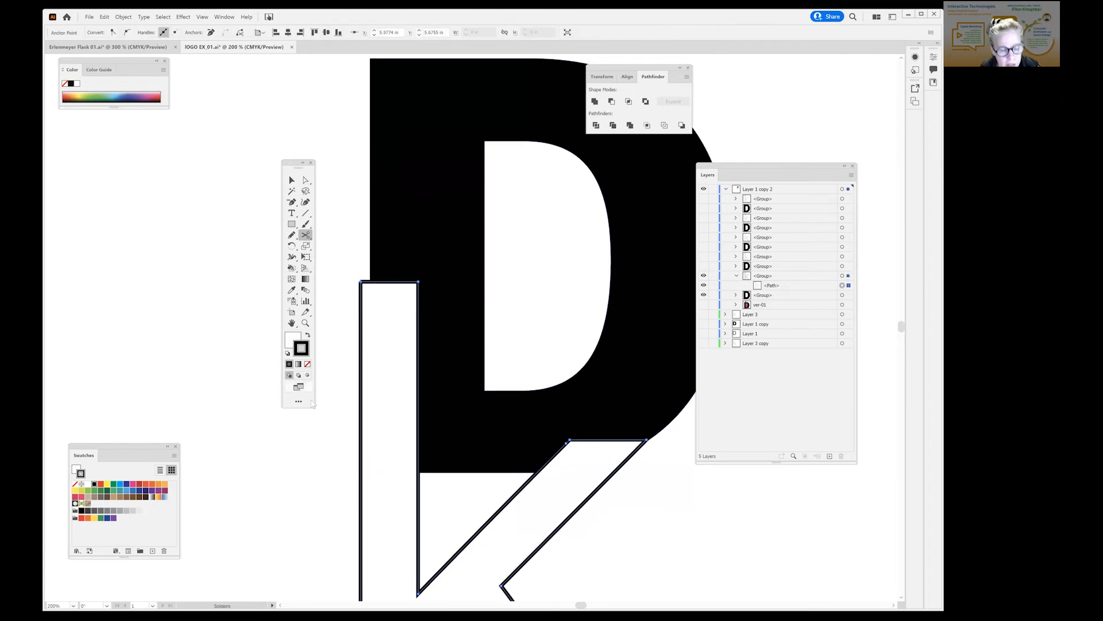
drag(320, 429, 412, 144)
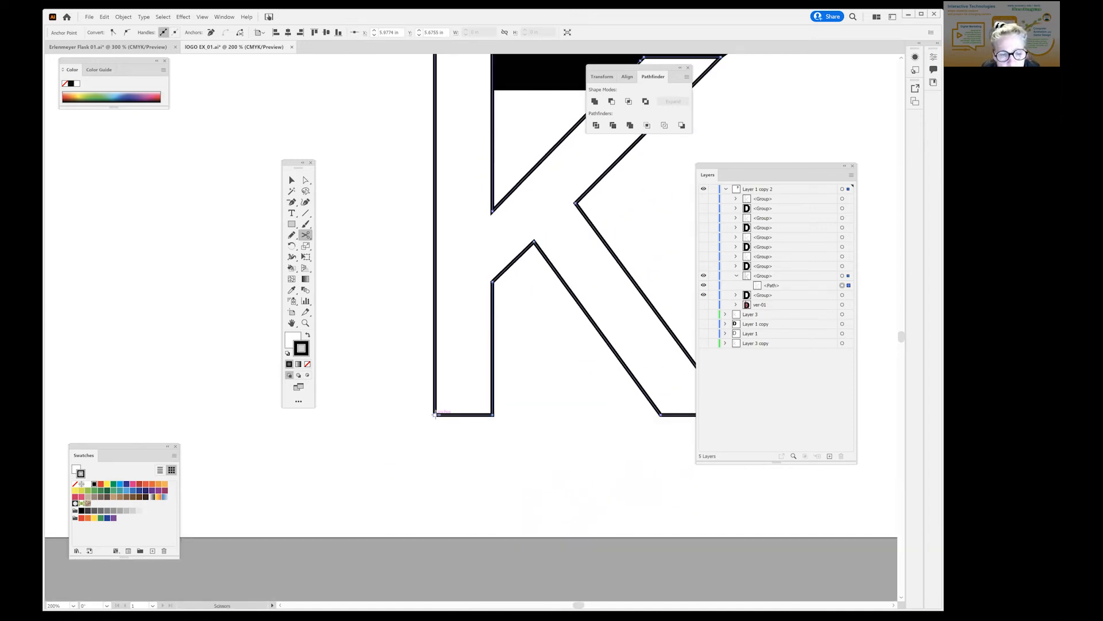
click(435, 414)
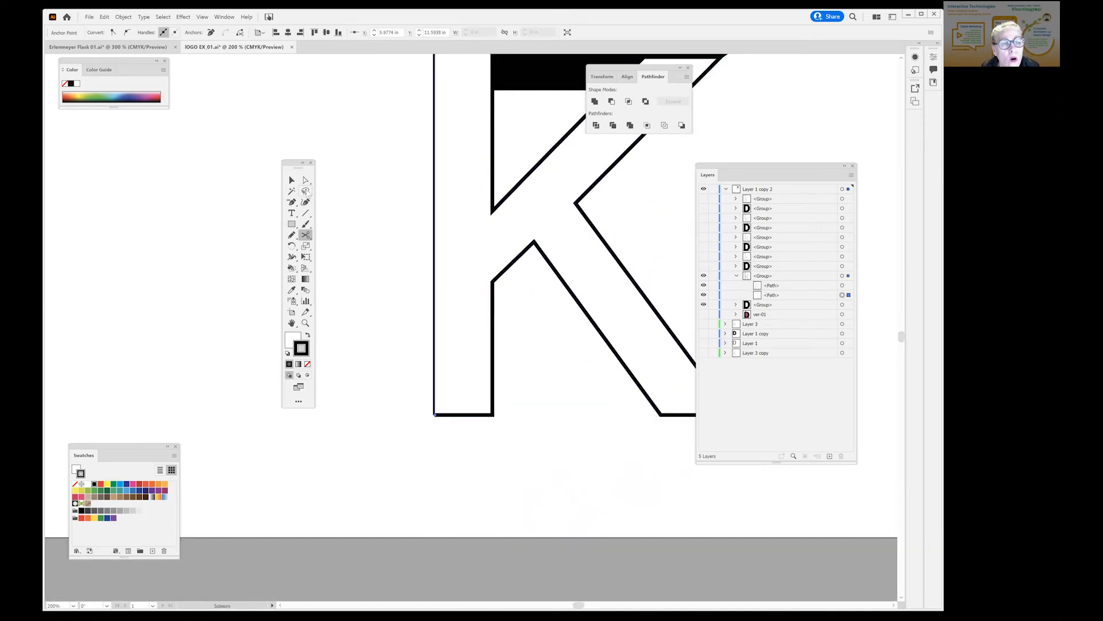
- Delete the cut-off left vertical segment of the k's stem
click(305, 180)
click(402, 202)
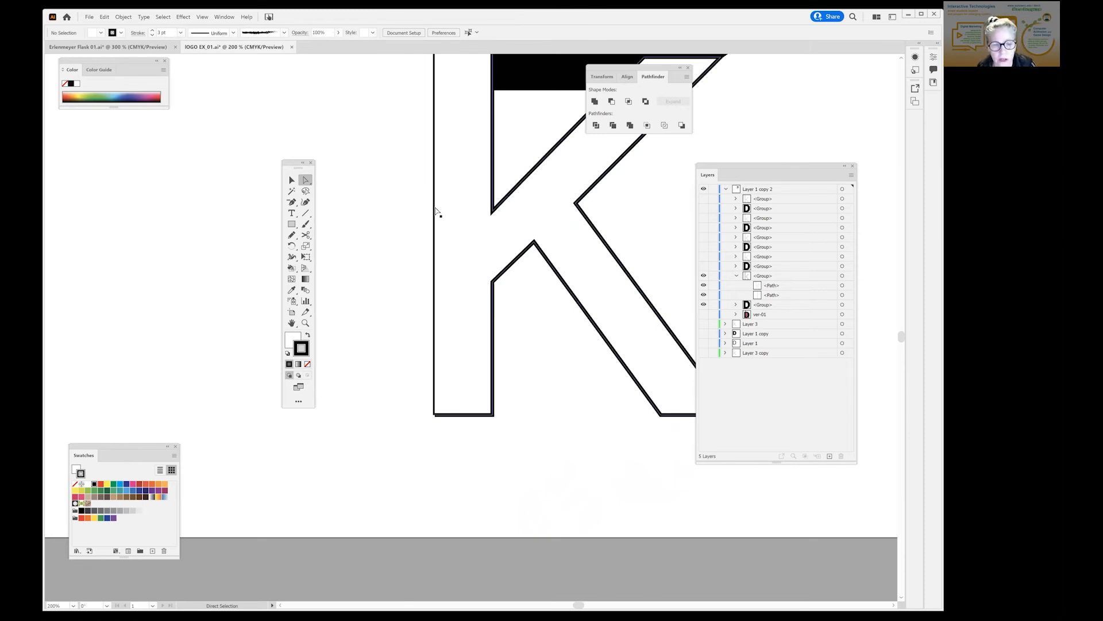
click(450, 282)
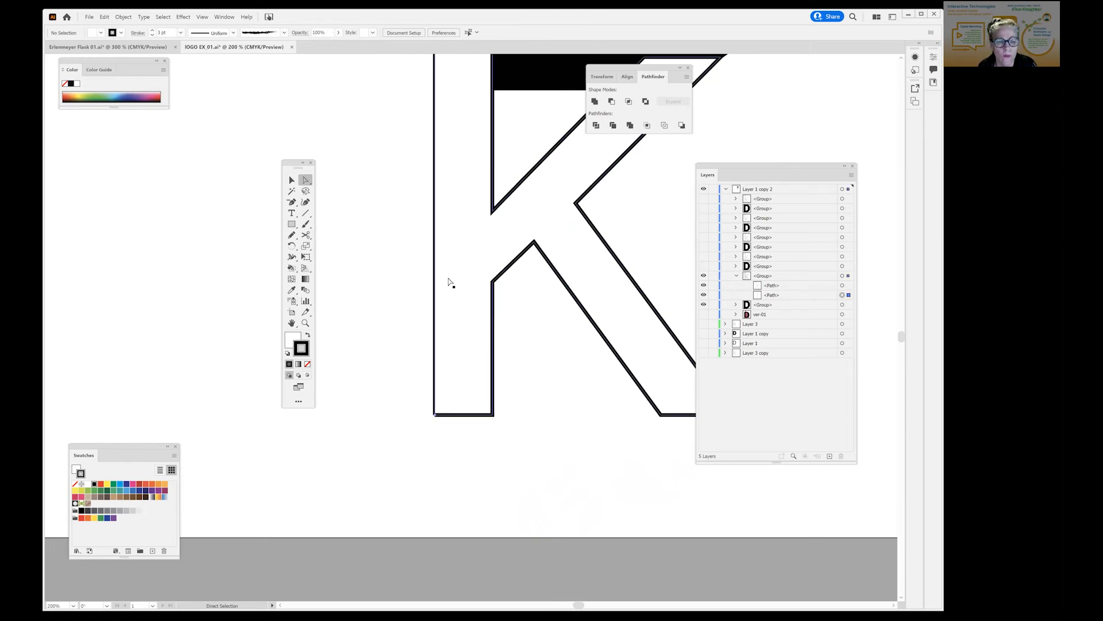
key(Delete)
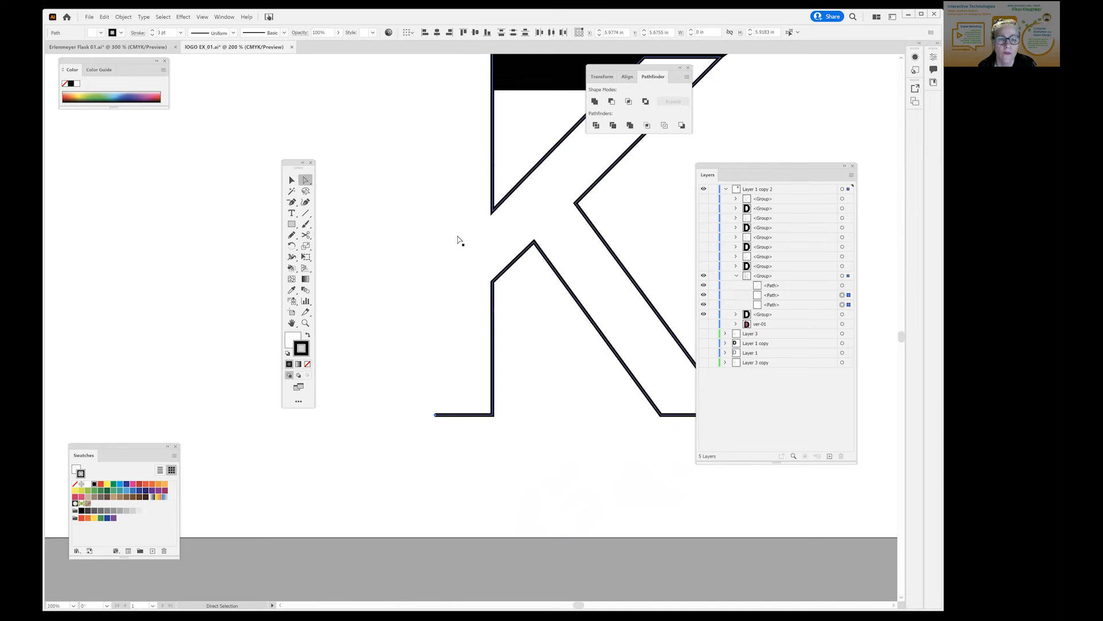
- Nudge the open end anchor of the k stem's top edge right to the D's left edge
drag(458, 237, 382, 413)
drag(354, 189, 358, 260)
key(ctrl+shift+a)
key(z)
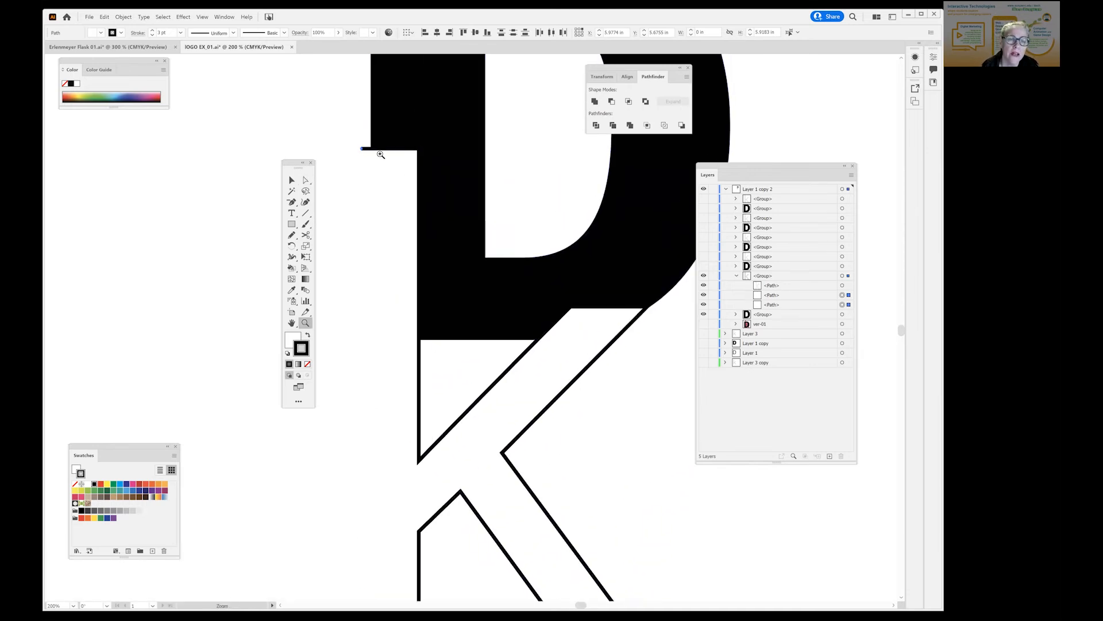
click(379, 151)
click(473, 351)
click(473, 351)
click(478, 346)
click(306, 180)
click(349, 193)
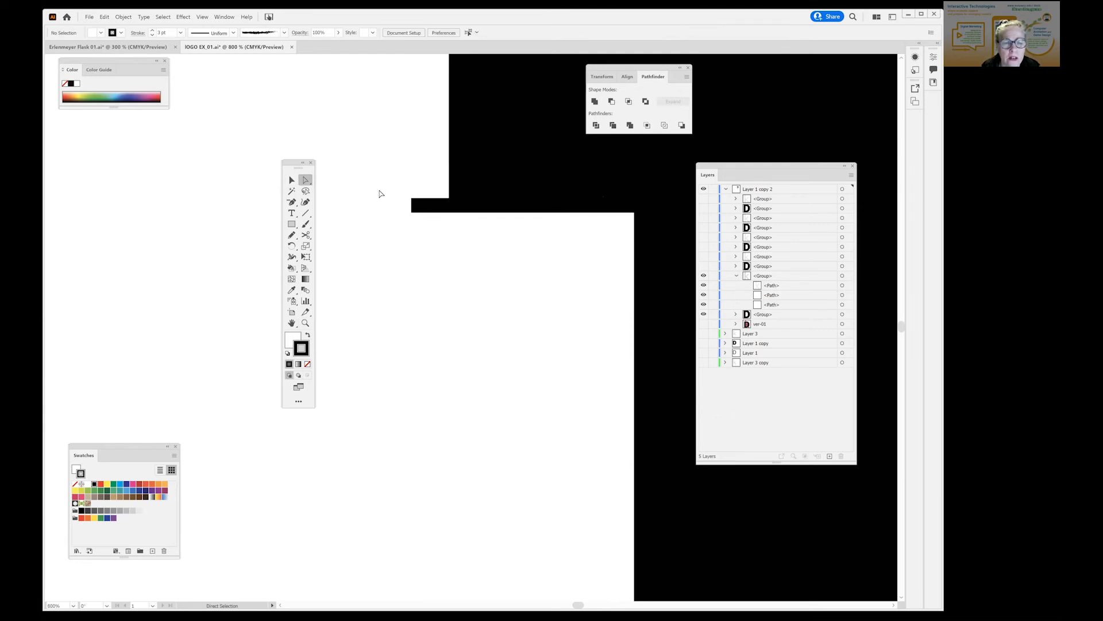
click(413, 207)
key(Right)
key(Right)
key(Right)
key(Right)
key(Right)
key(Right)
key(Right)
key(Right)
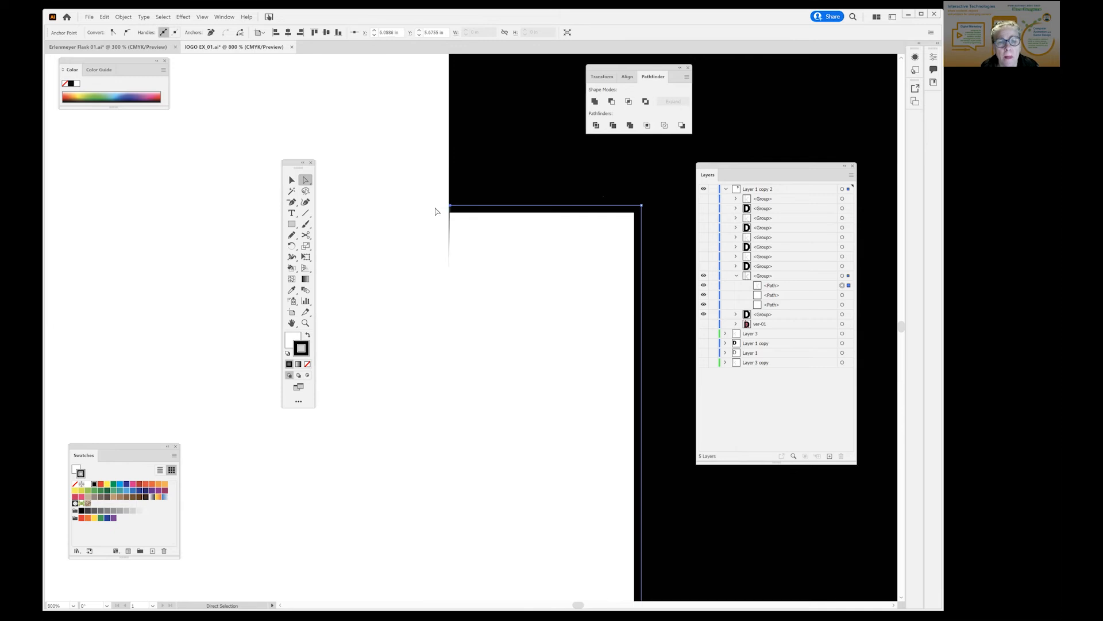
- Remove the stroke from the k's remaining open path and clear the selection
click(420, 231)
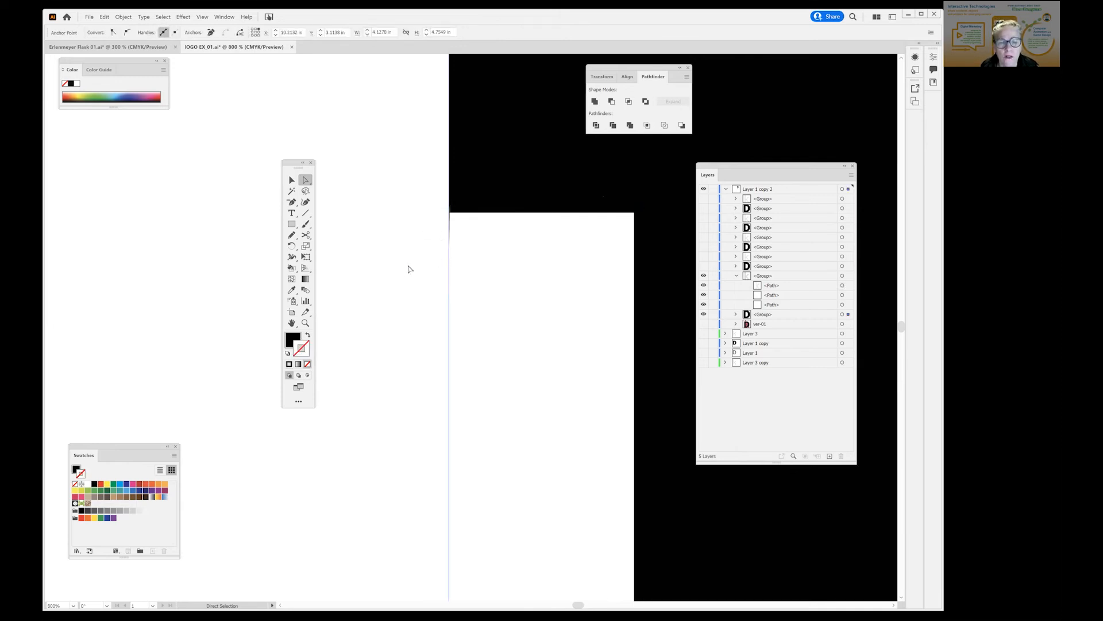
click(487, 259)
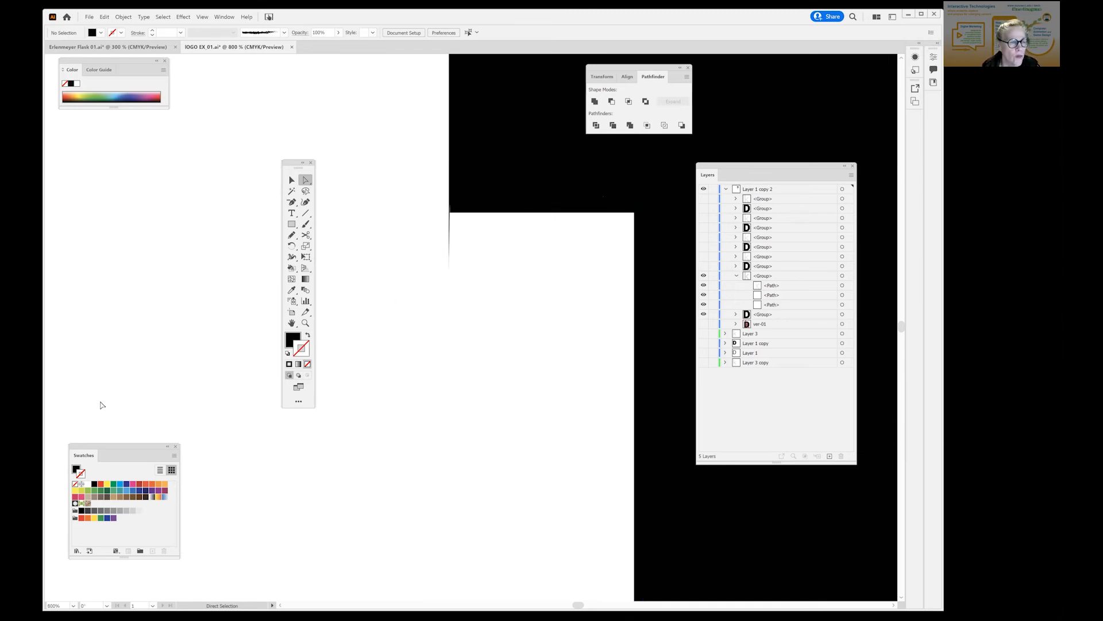
click(224, 17)
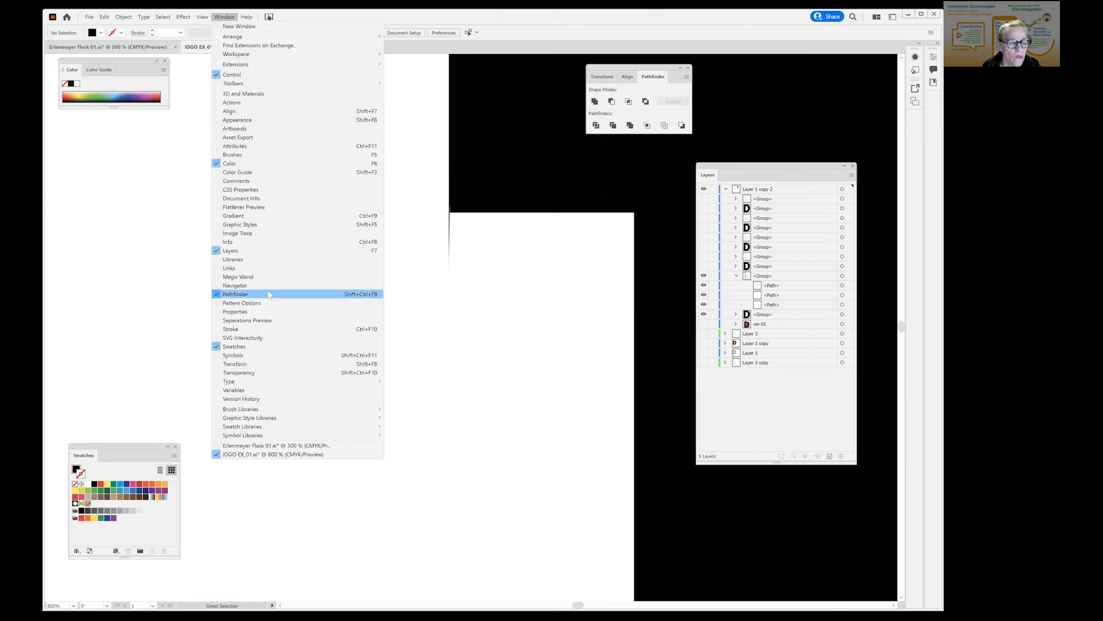
click(493, 274)
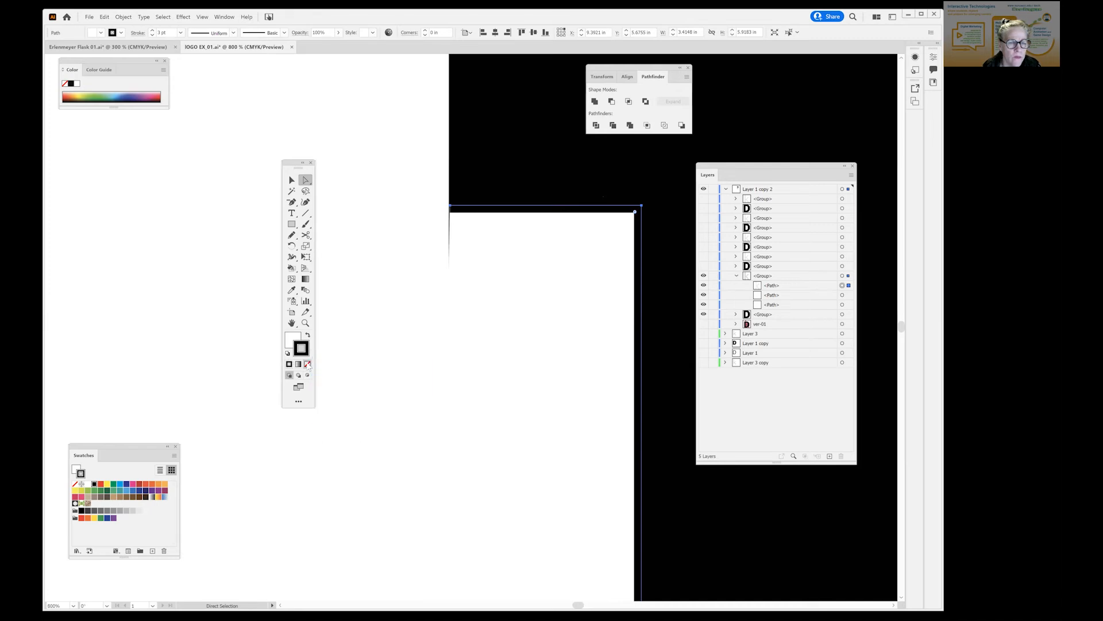
click(308, 365)
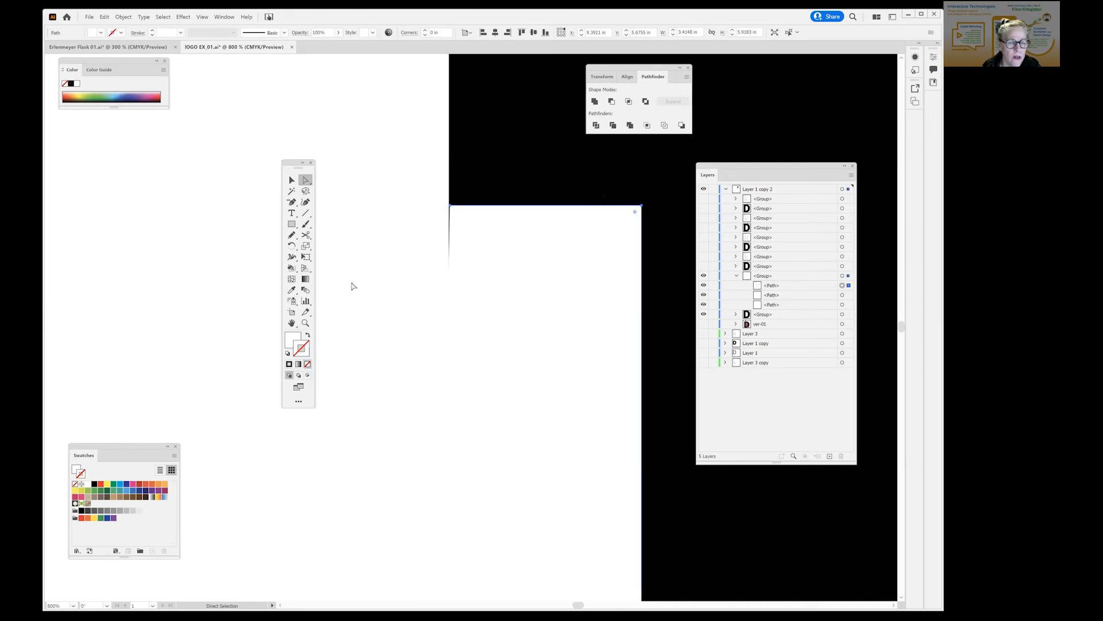
click(392, 250)
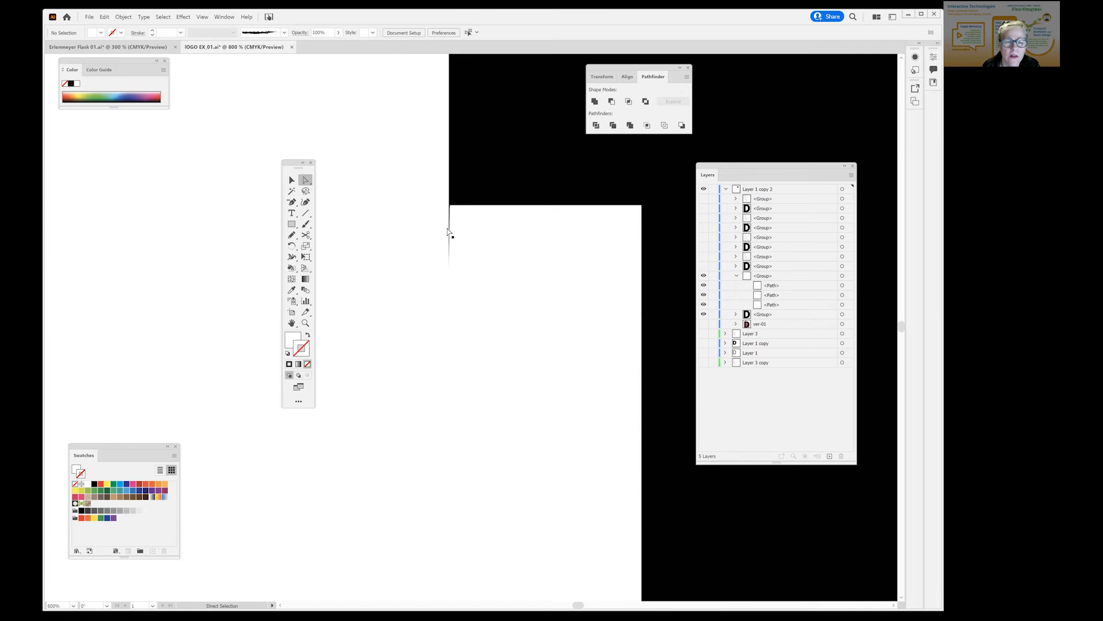
- Nudge the k's open path slightly left and give it a black 1 pt stroke again
click(447, 228)
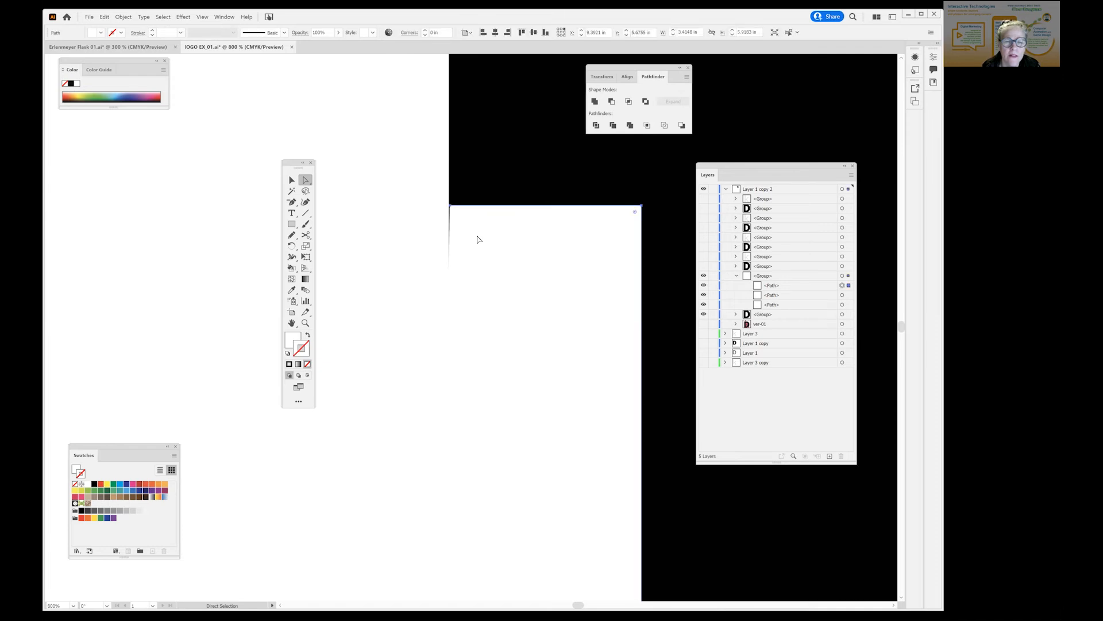
key(Left)
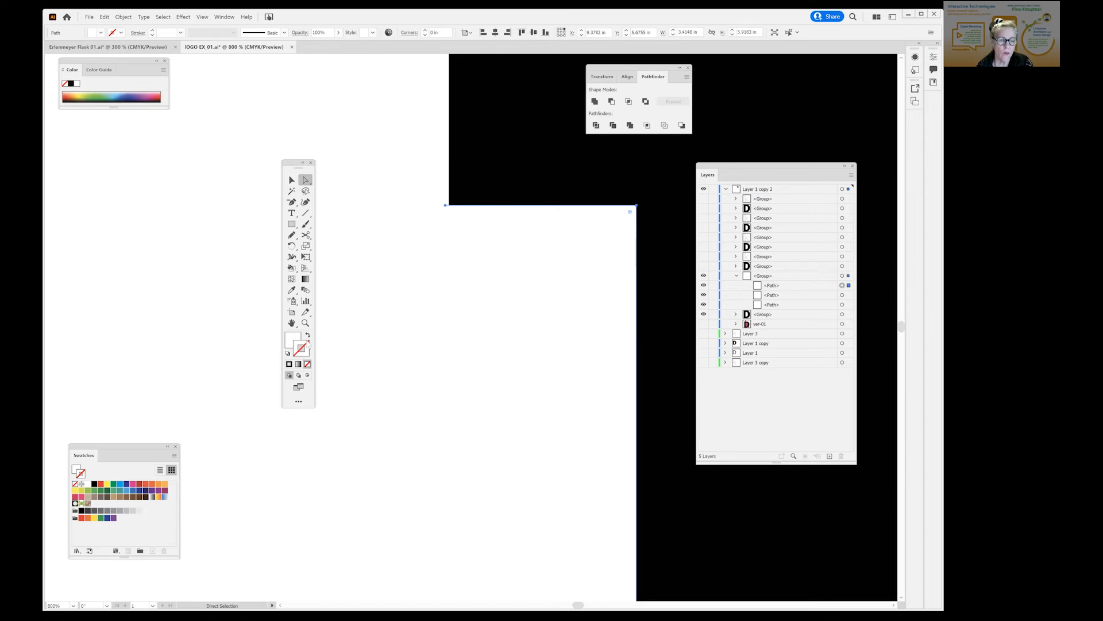
key(d)
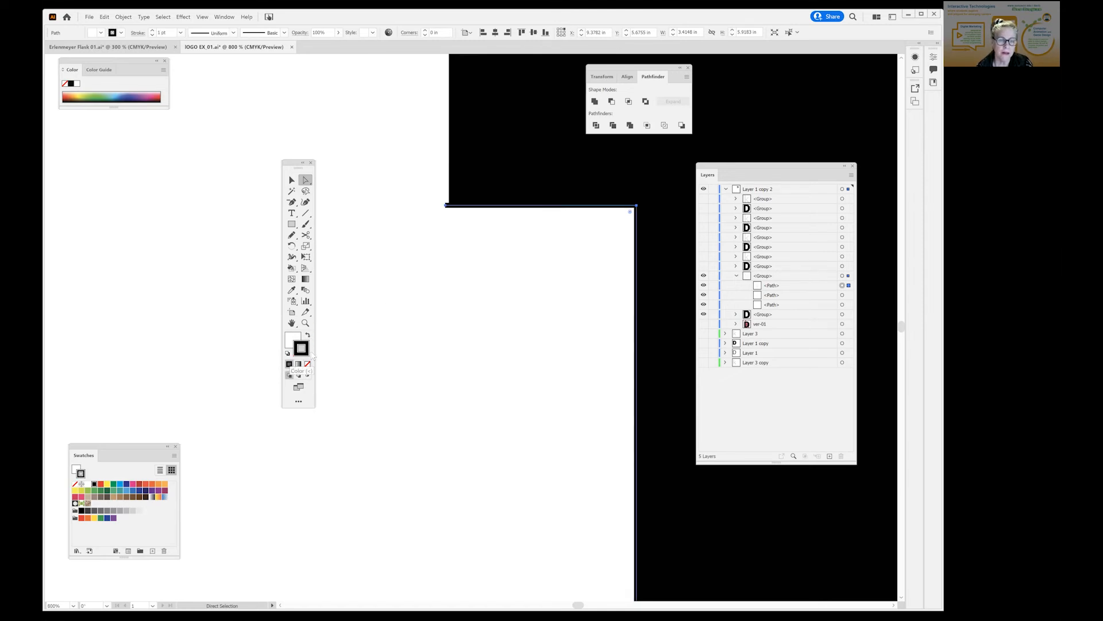
click(385, 194)
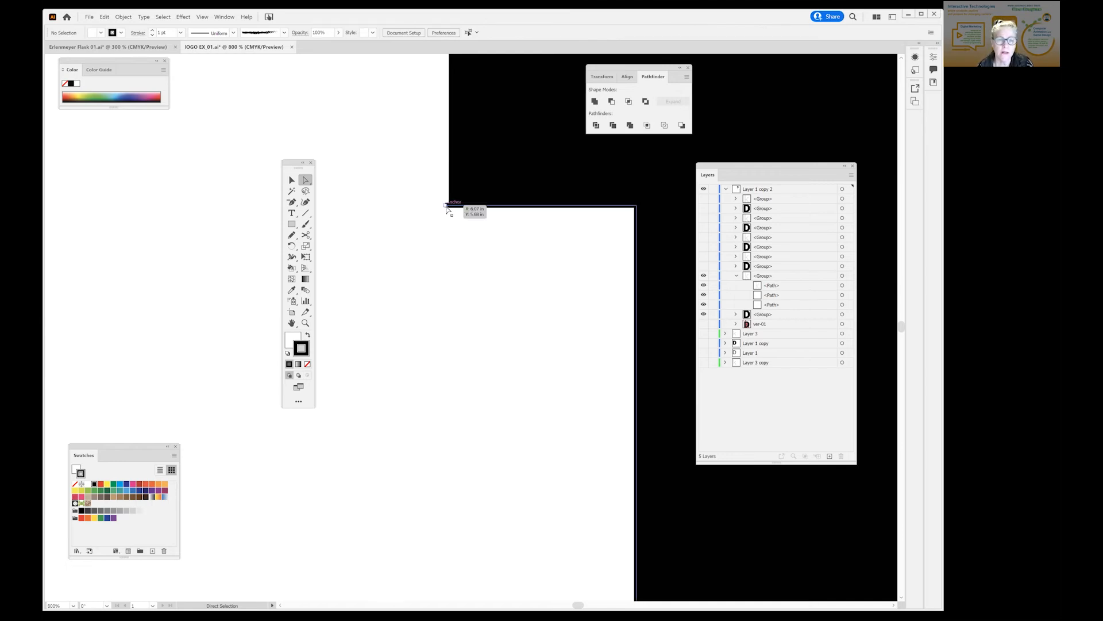
- Nudge the stem's open top anchor right and shift the whole k group slightly left to line up with the D's left edge
click(446, 205)
key(Right)
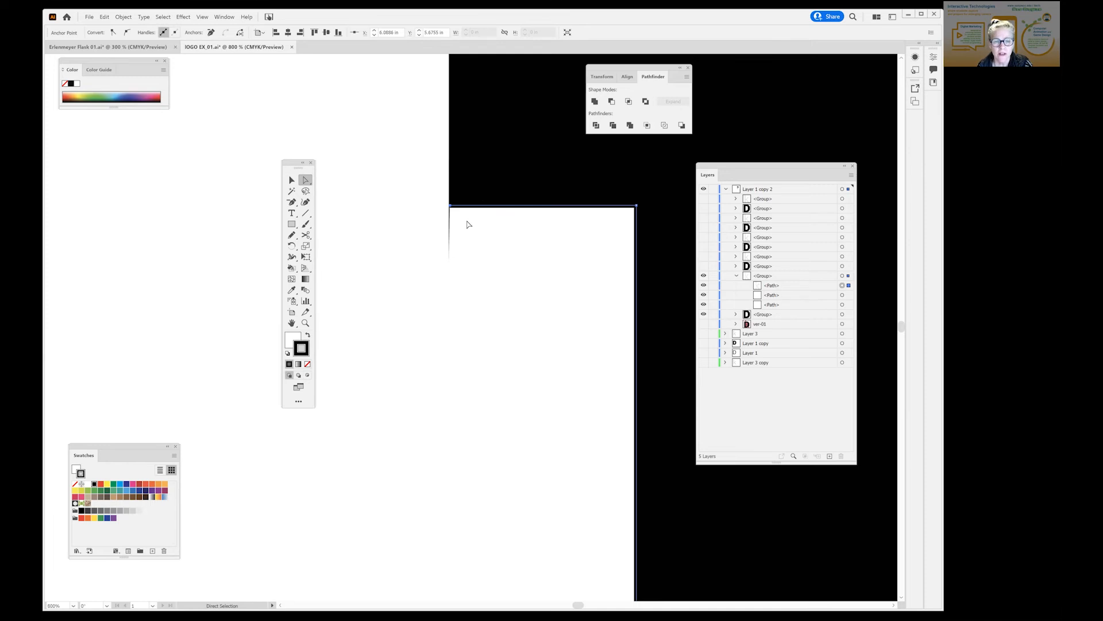
key(z)
click(454, 363)
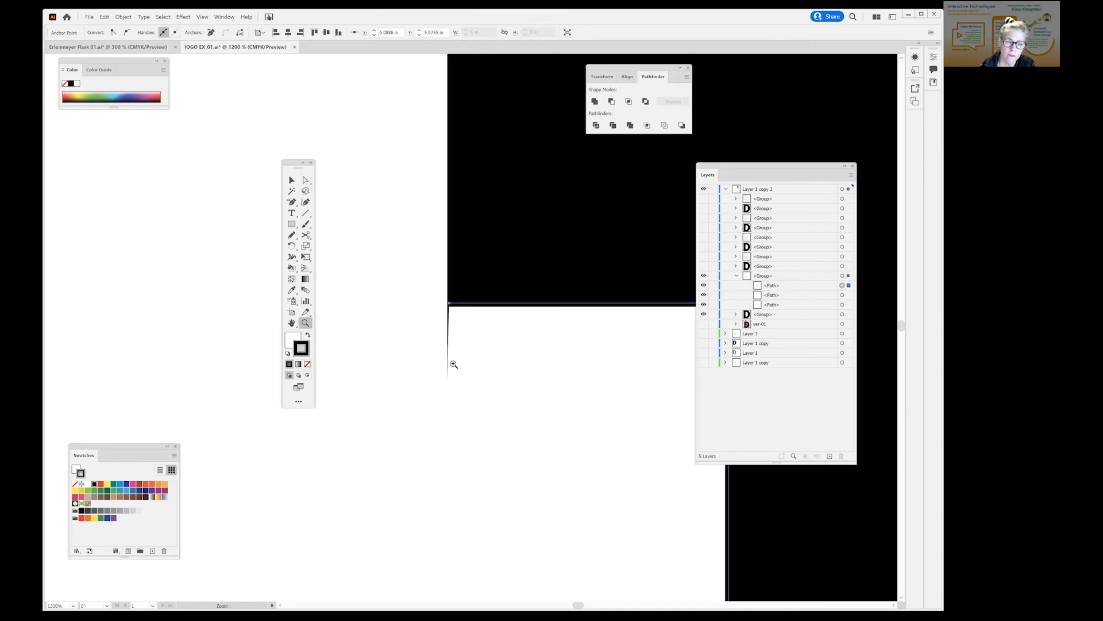
click(454, 364)
click(511, 311)
click(515, 310)
click(522, 314)
key(space)
drag(422, 286, 611, 357)
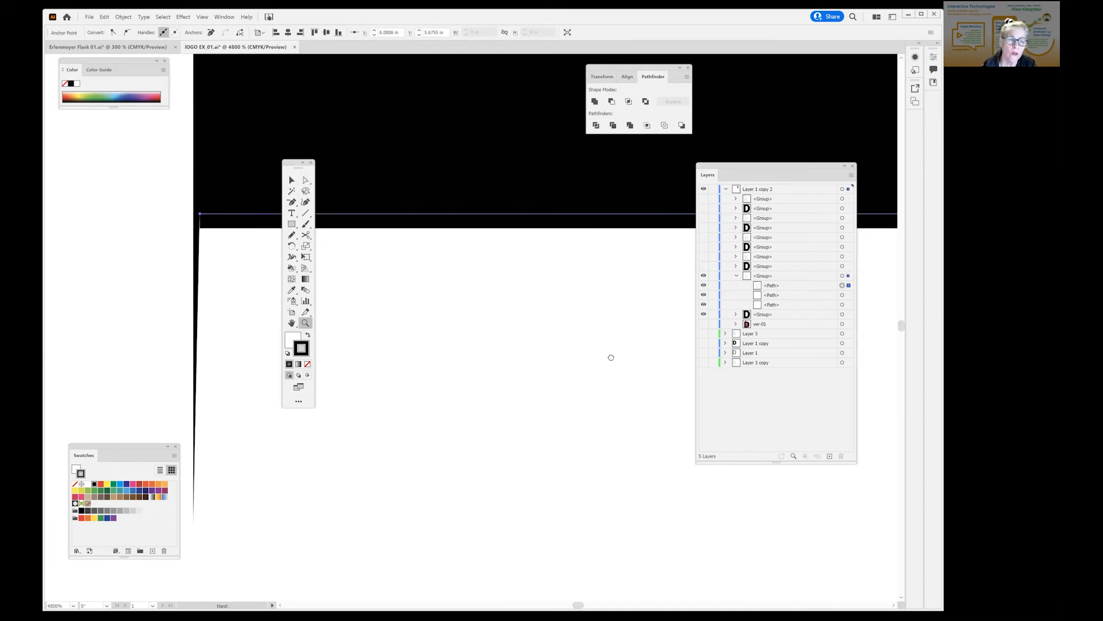
click(291, 181)
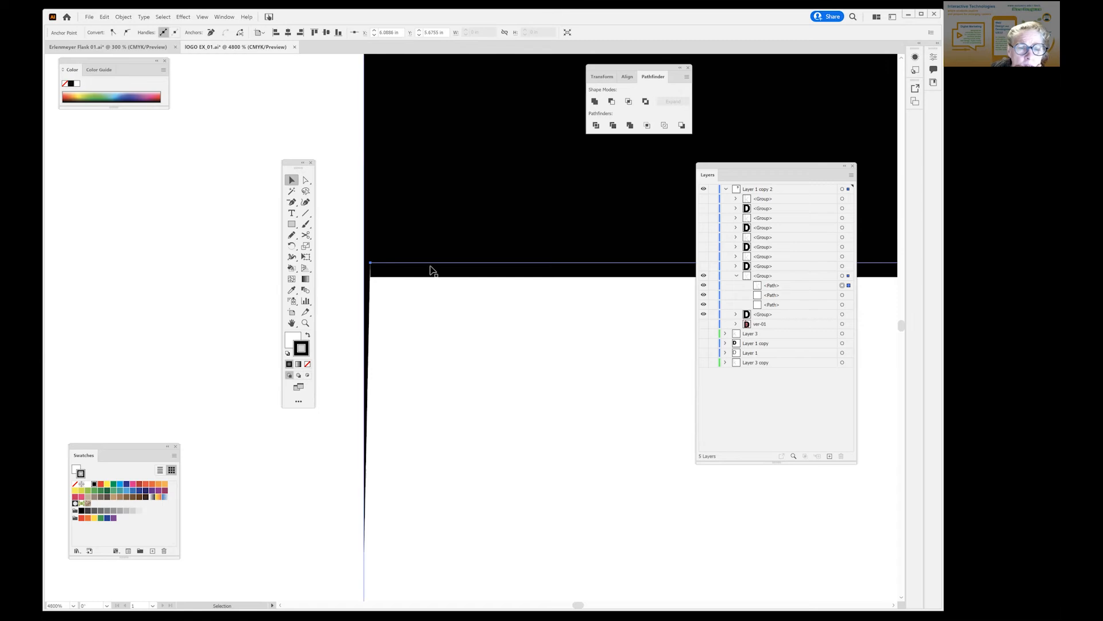
drag(429, 327, 423, 310)
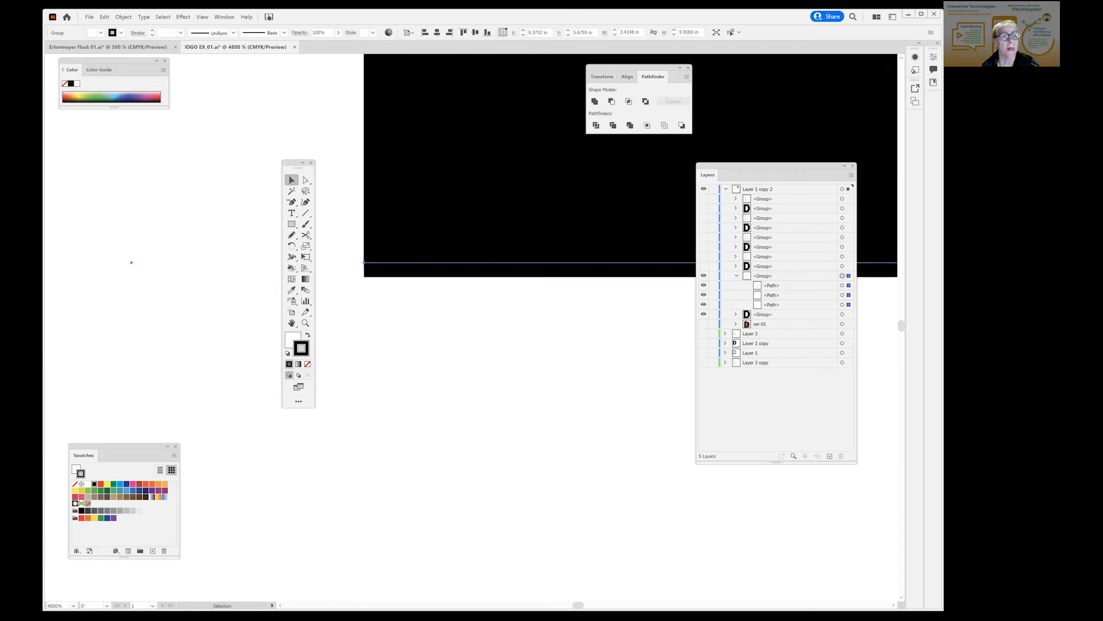
- Cut the k's lower leg at both of its bottom corner anchors with the Scissors tool
click(202, 17)
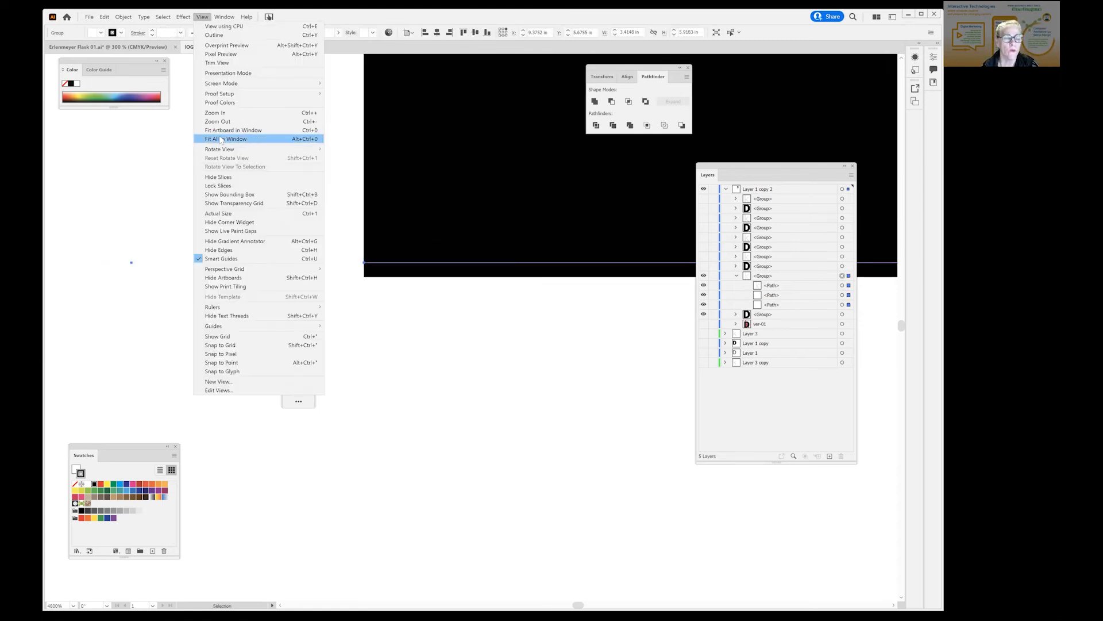
click(241, 140)
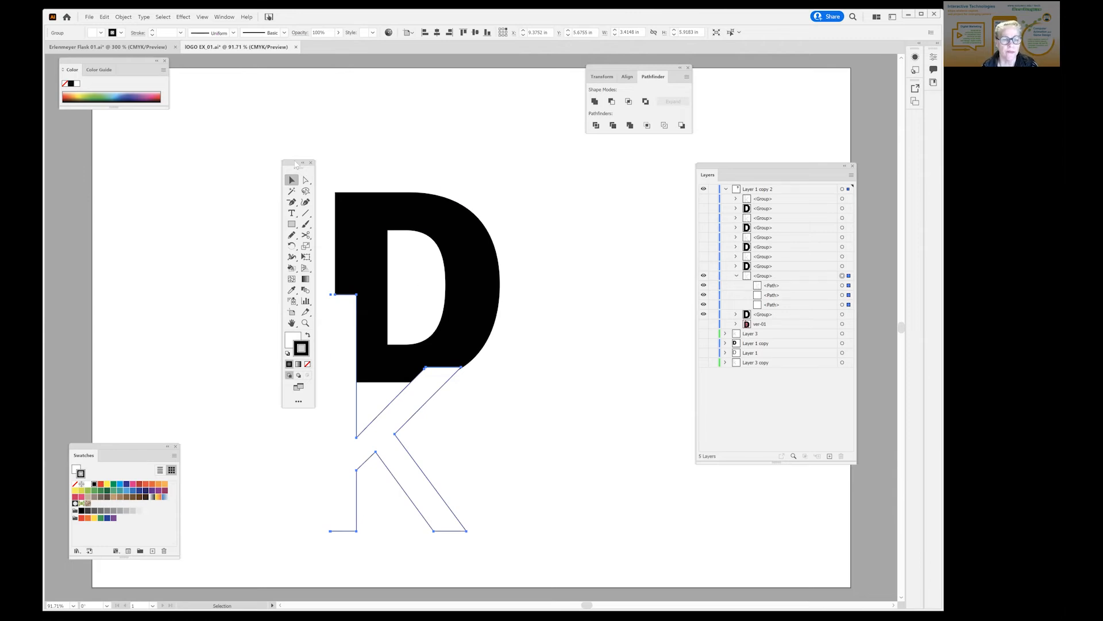
drag(586, 306, 635, 217)
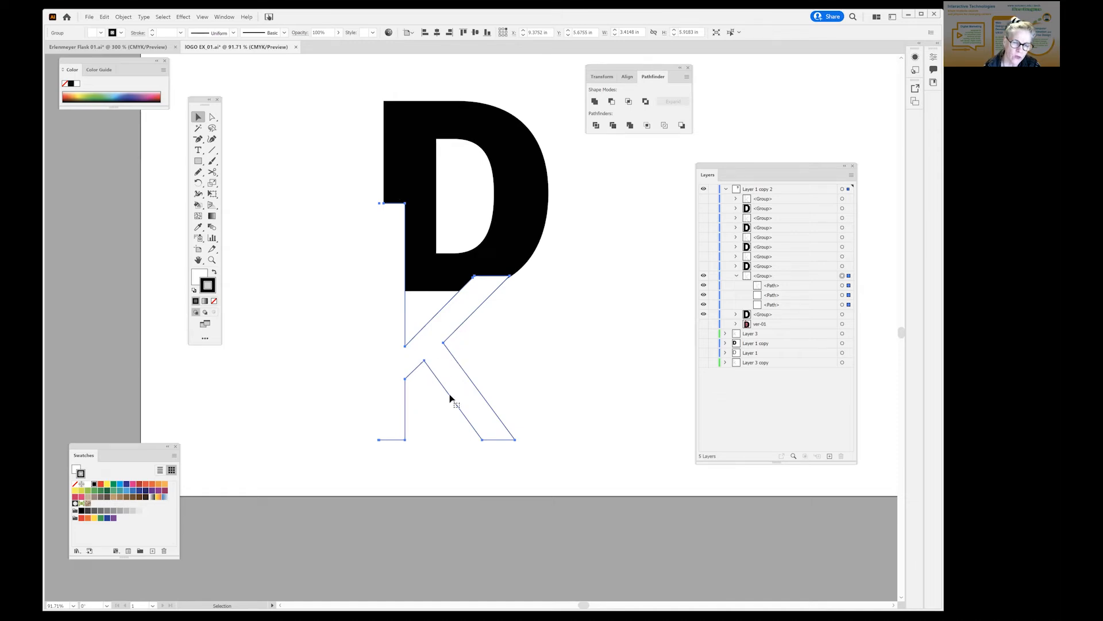
key(z)
click(500, 439)
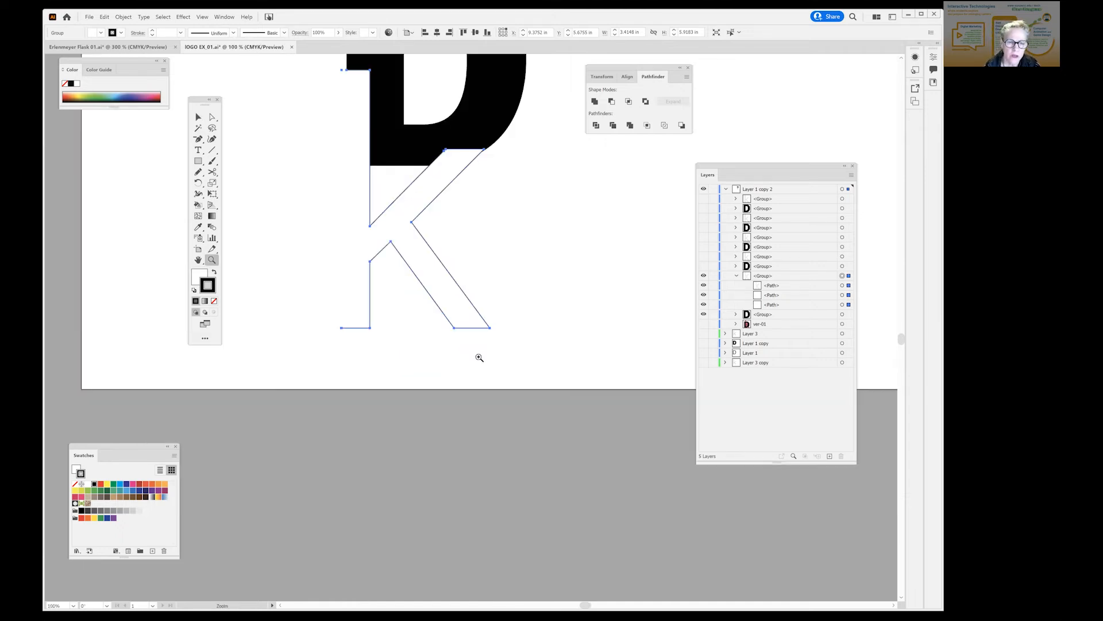
click(481, 351)
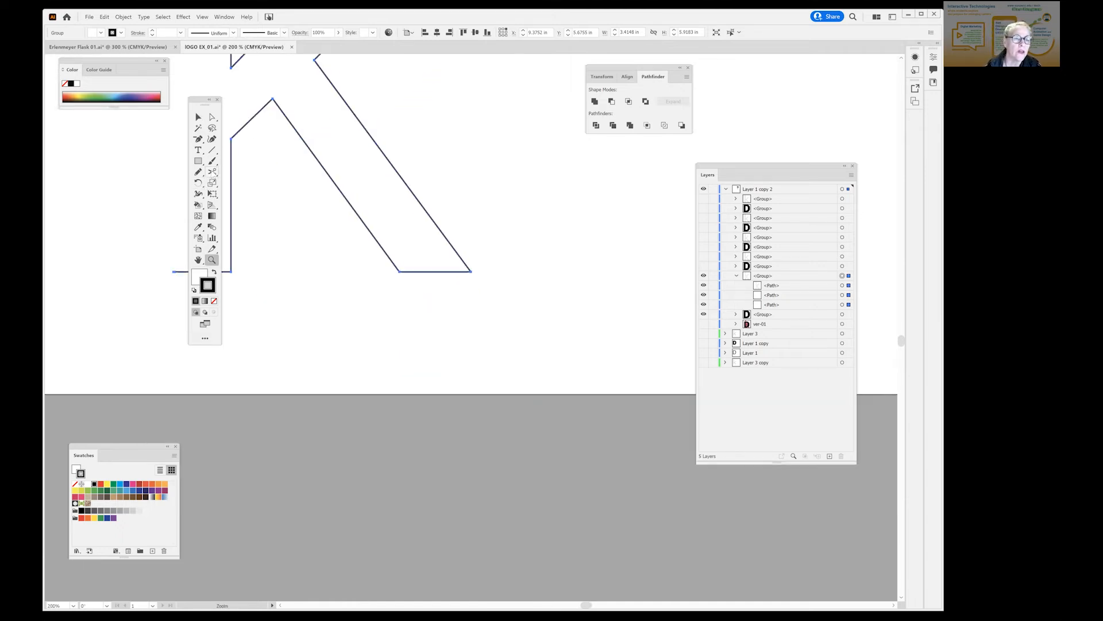
click(212, 171)
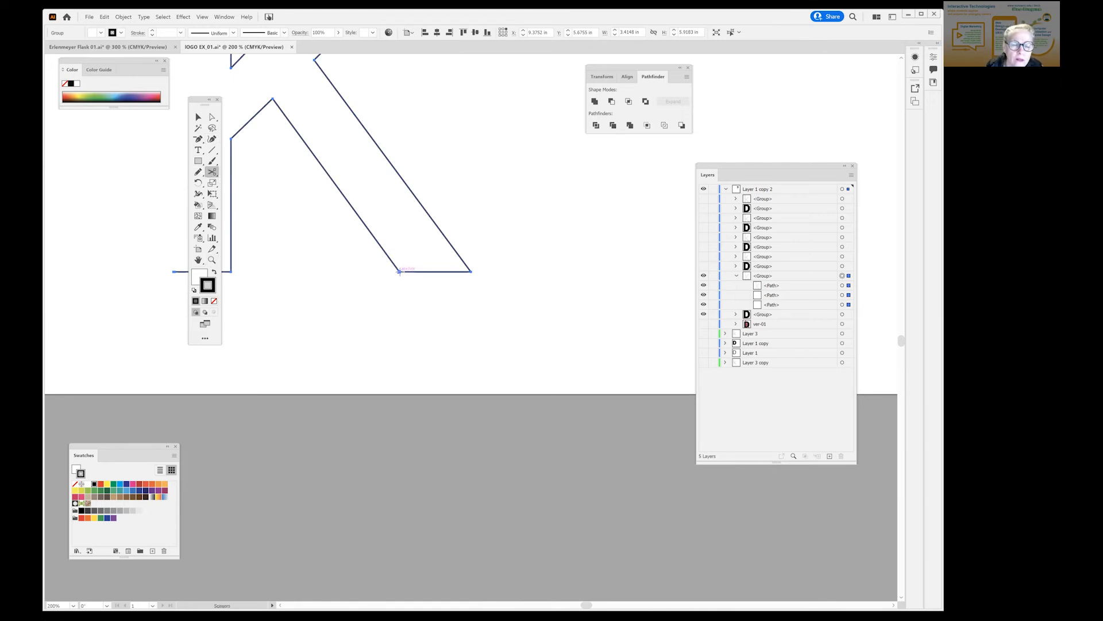
click(400, 272)
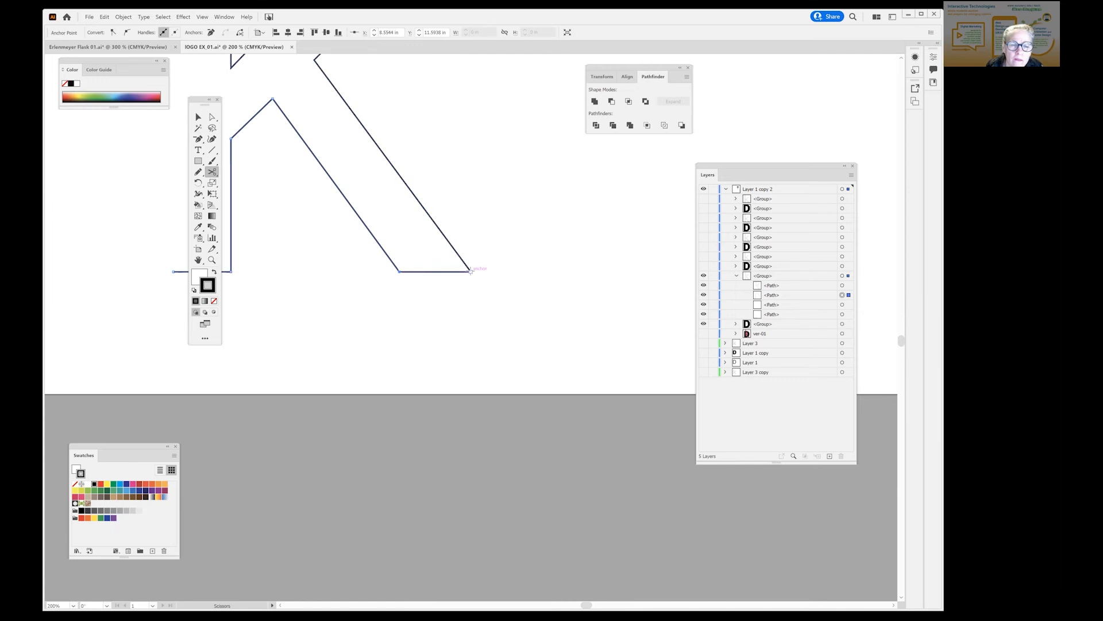
click(471, 272)
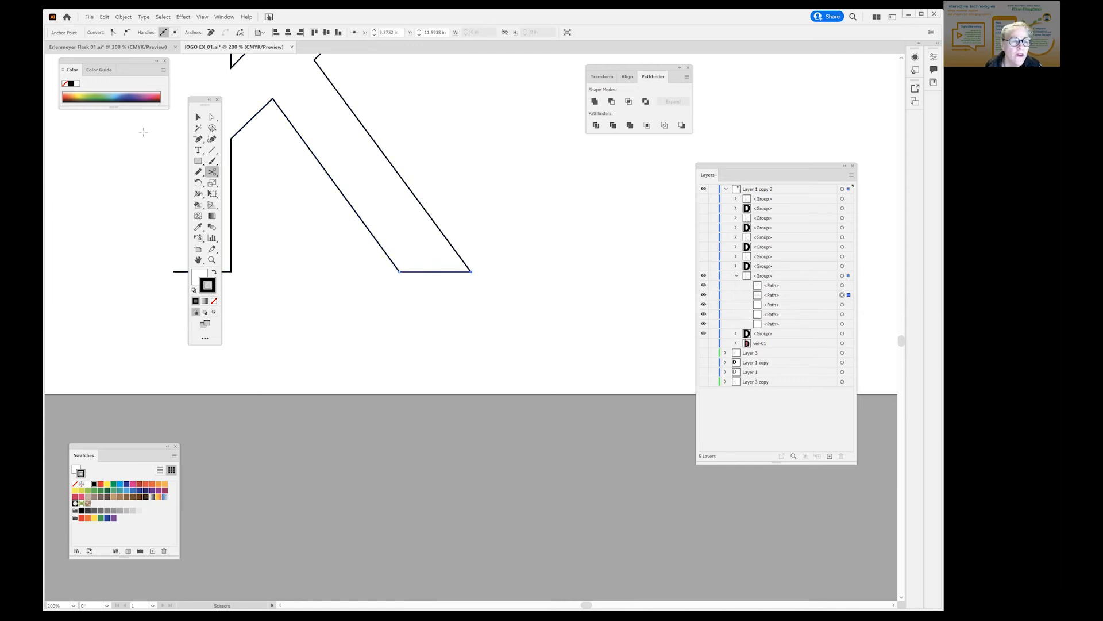
- Delete the cut bottom edge of the k's leg and select the leg's two open end anchors
key(z)
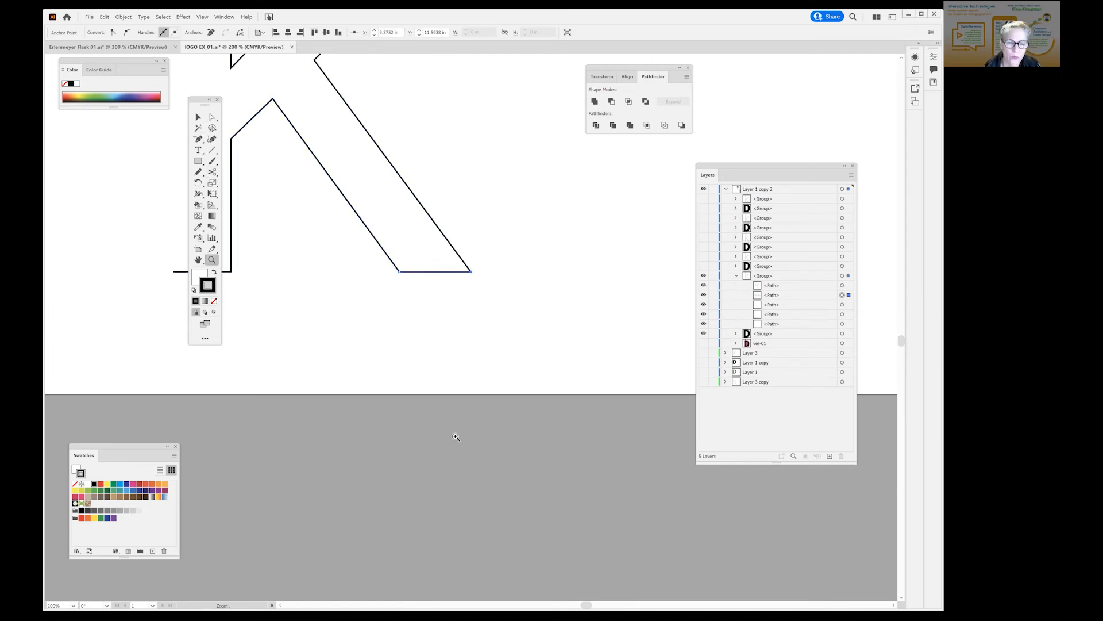
click(452, 278)
click(452, 277)
click(212, 117)
click(476, 398)
click(465, 384)
key(Delete)
drag(250, 160, 462, 488)
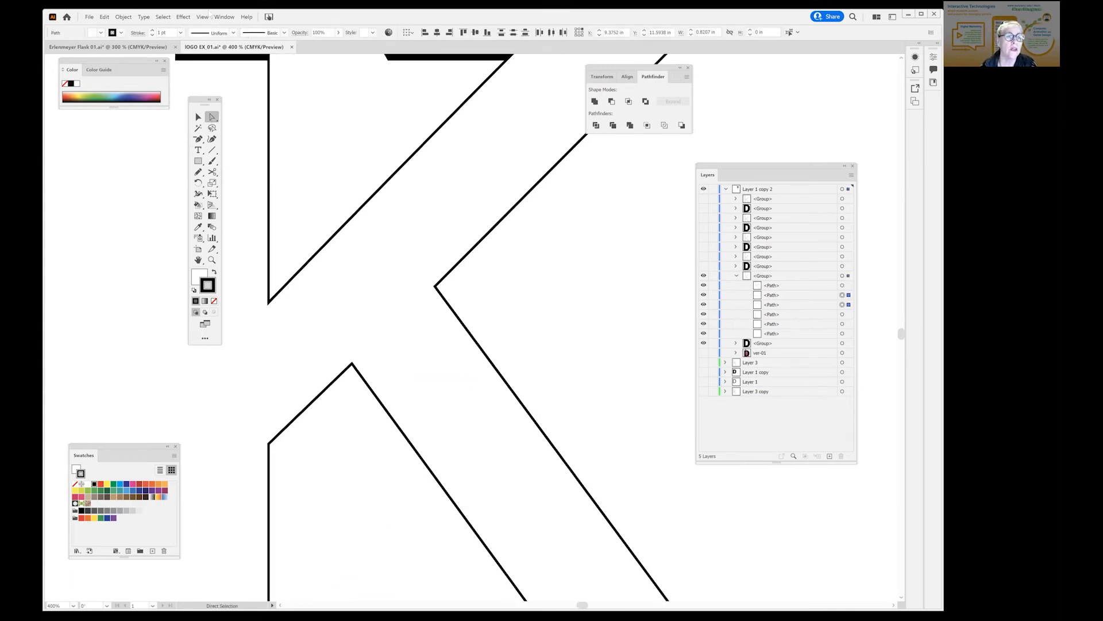
click(203, 17)
click(218, 135)
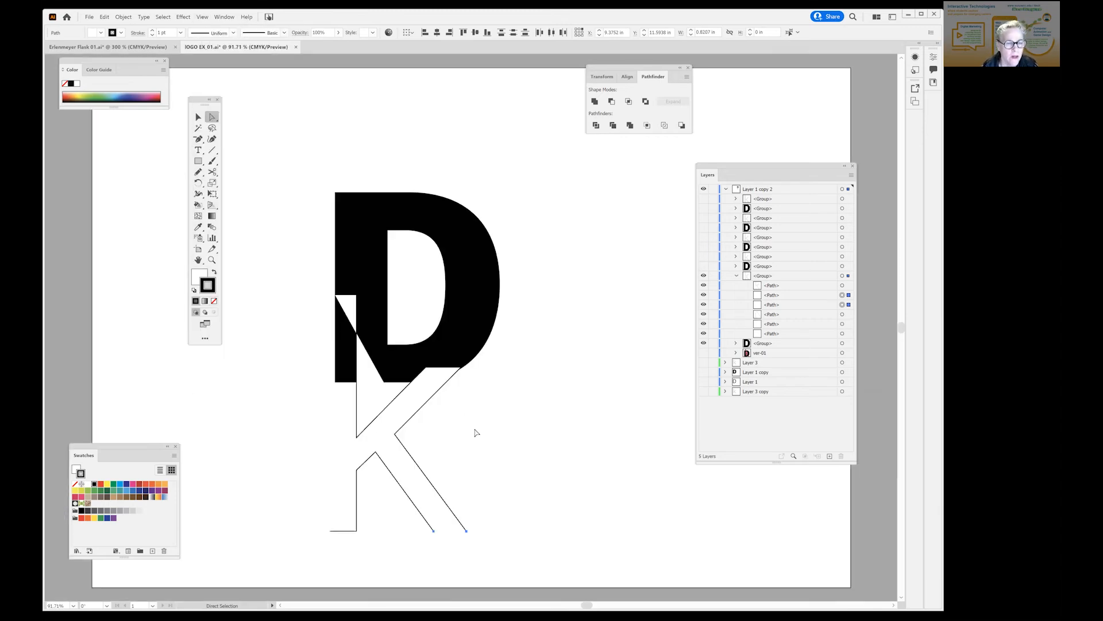
- Try to join the leg's open ends, and undo back to the uncut k outline
key(ctrl+j)
key(ctrl+z)
key(ctrl+z)
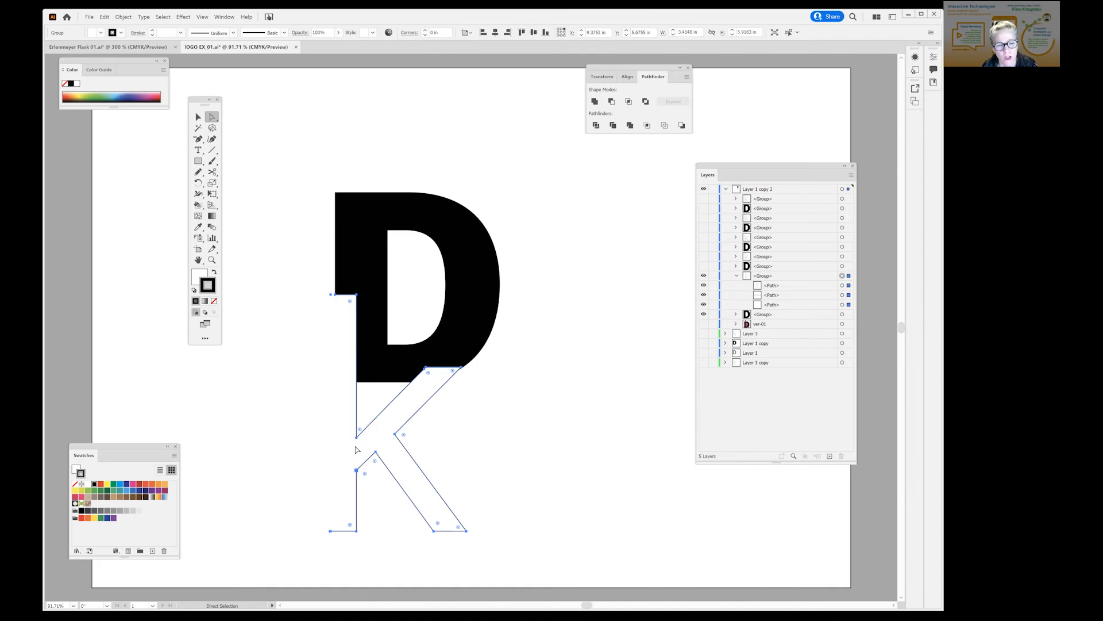
- Select the D and k paths together and try the Pathfinder Divide operation on them
drag(394, 156, 500, 425)
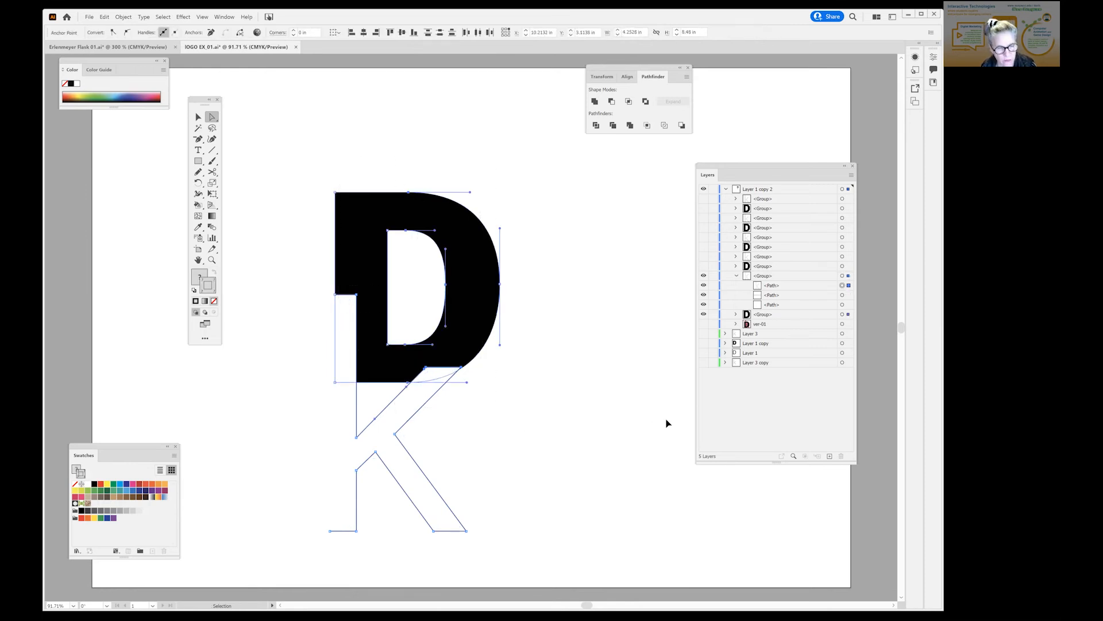
drag(286, 149, 555, 476)
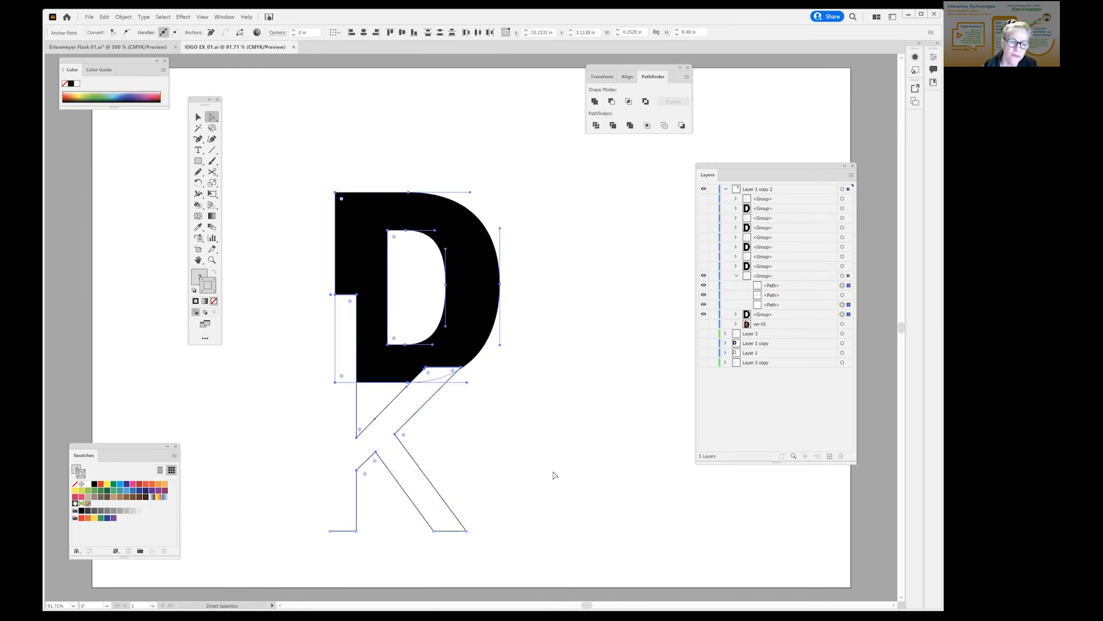
click(596, 126)
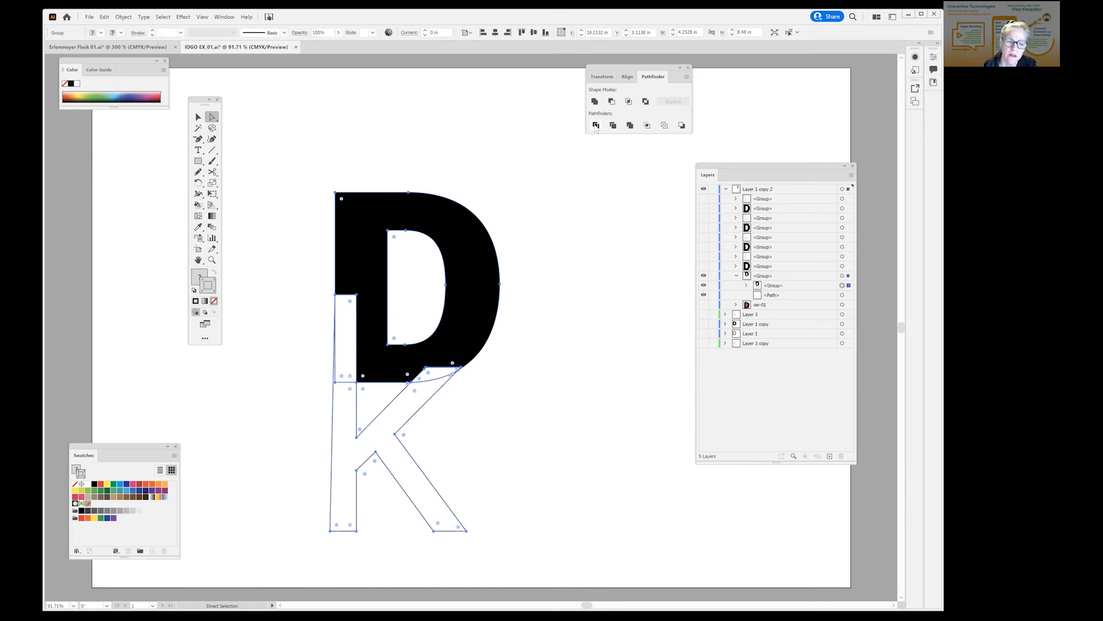
click(596, 126)
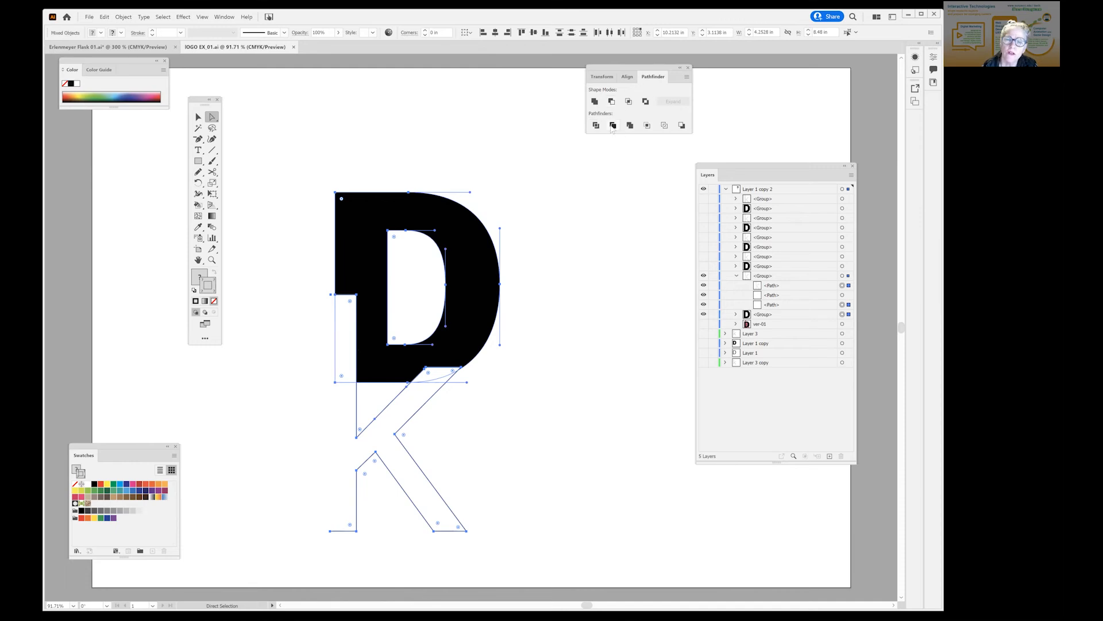
- Try uniting the D and k and swapping the shape's fill and stroke, and undo both changes
click(595, 102)
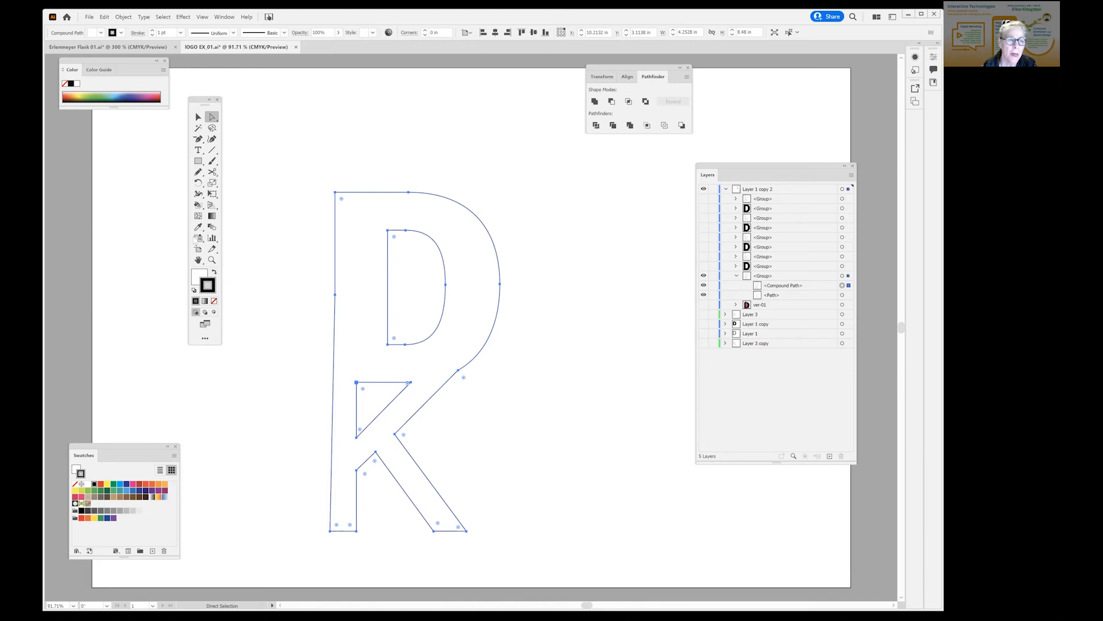
click(214, 272)
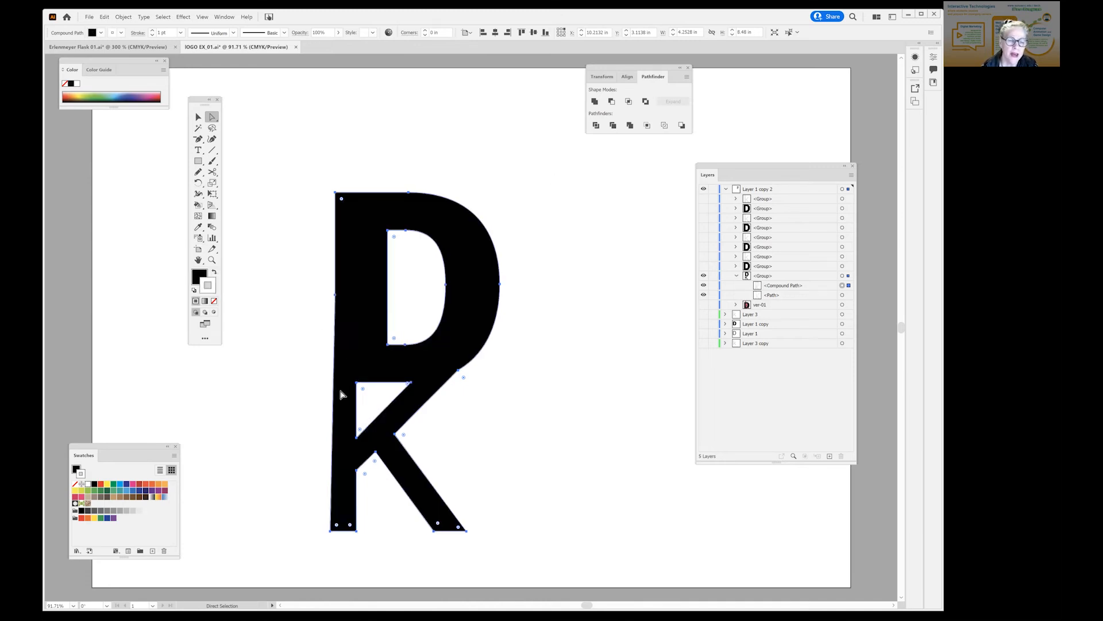
key(shift+x)
key(ctrl+z)
key(ctrl+z)
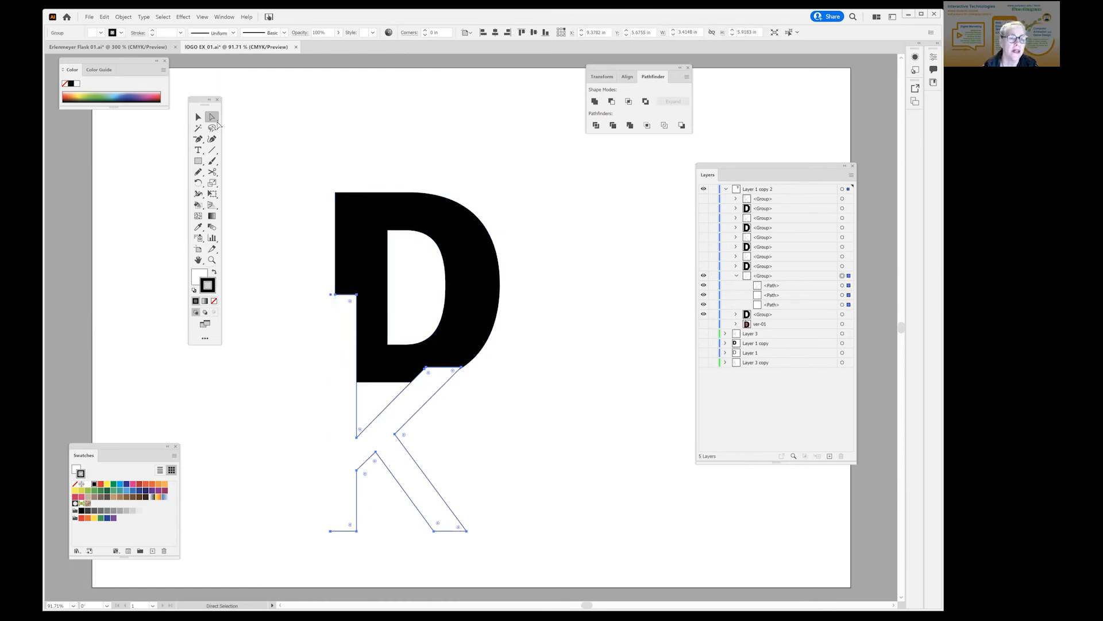
- Select the k group, set its stroke weight to 9 pt and clear the selection
click(281, 136)
key(v)
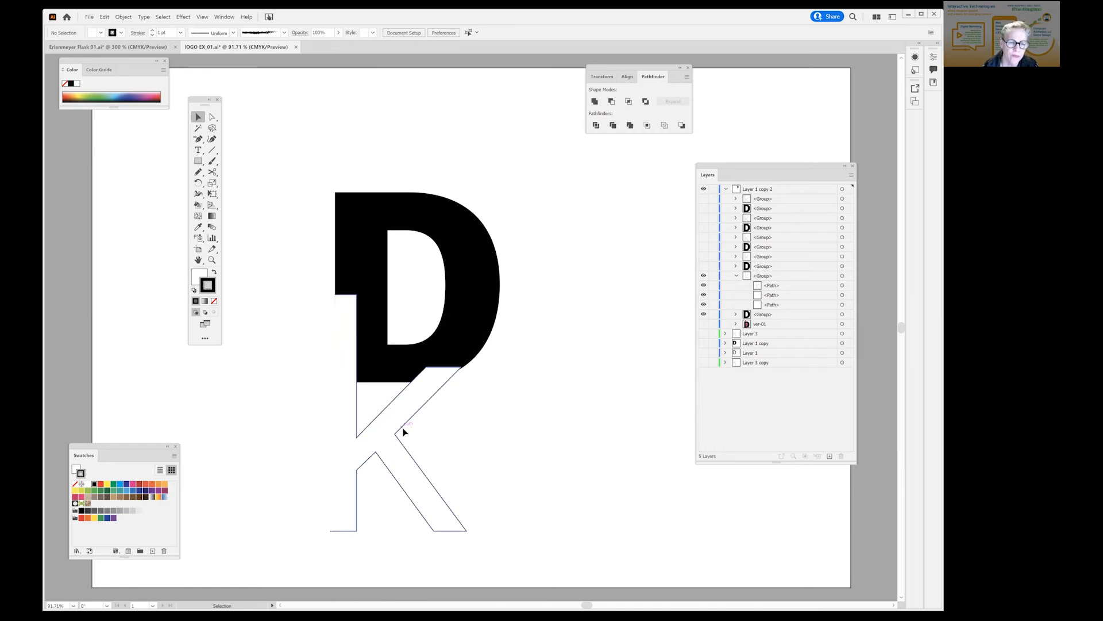
click(403, 429)
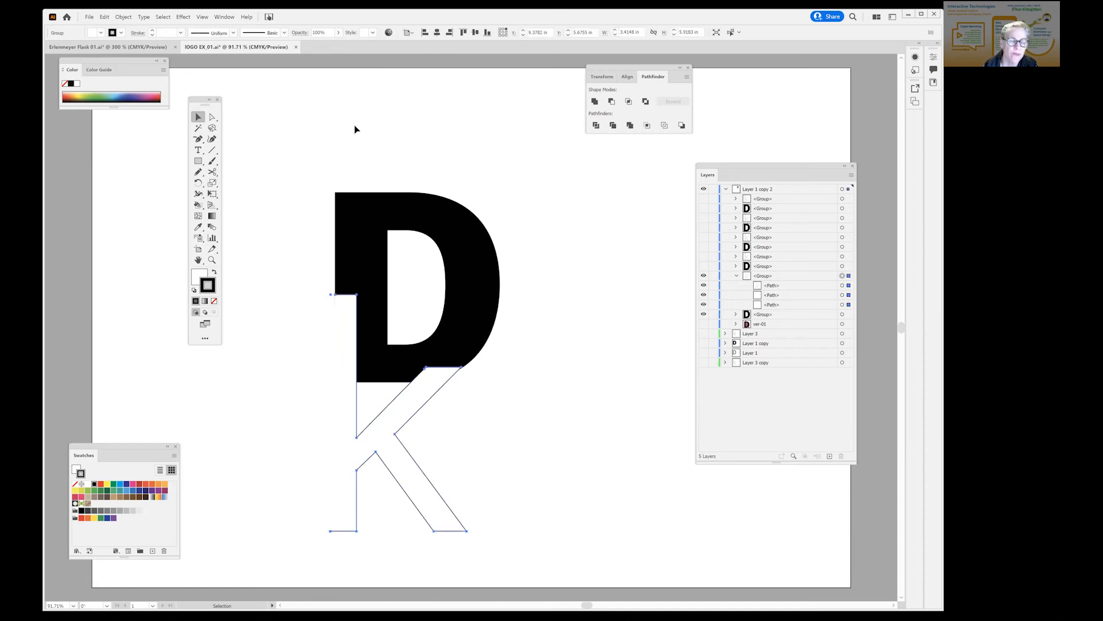
click(181, 33)
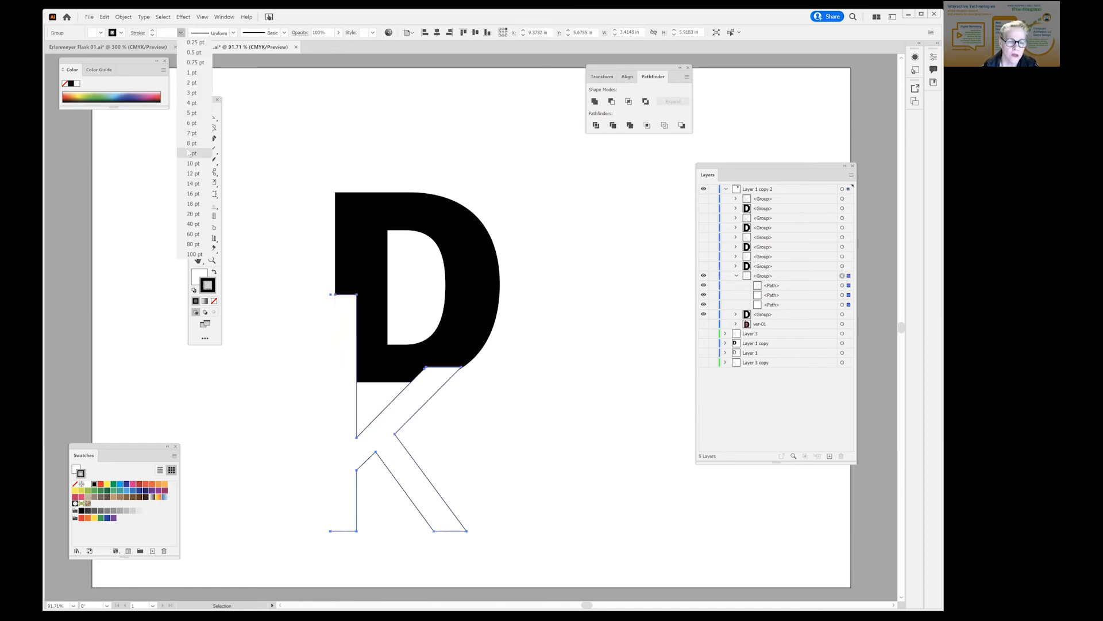
click(189, 152)
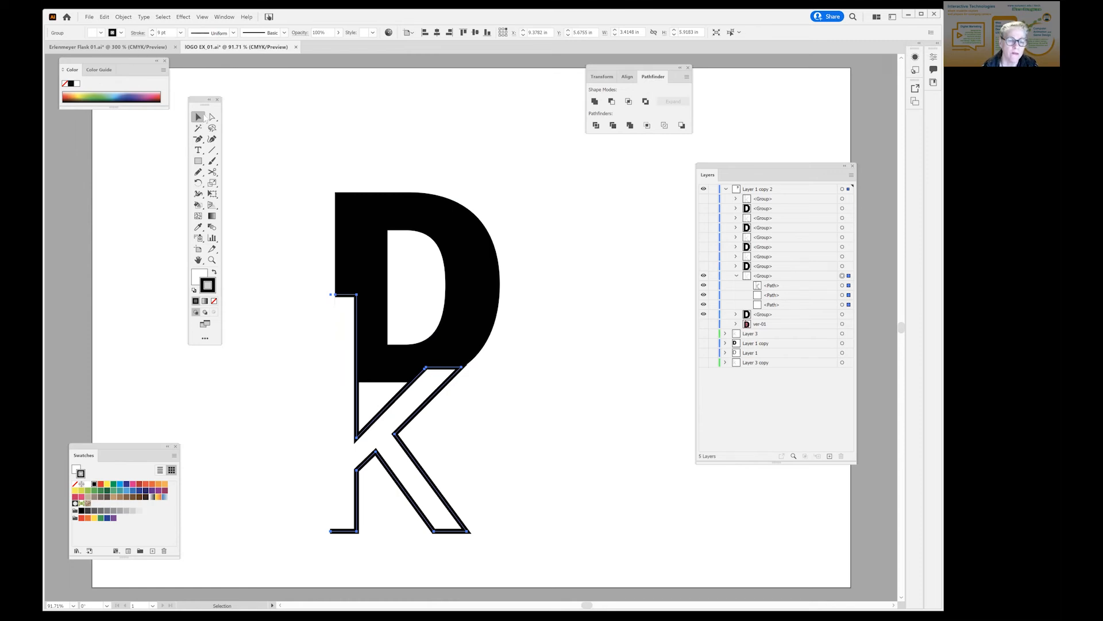
click(549, 253)
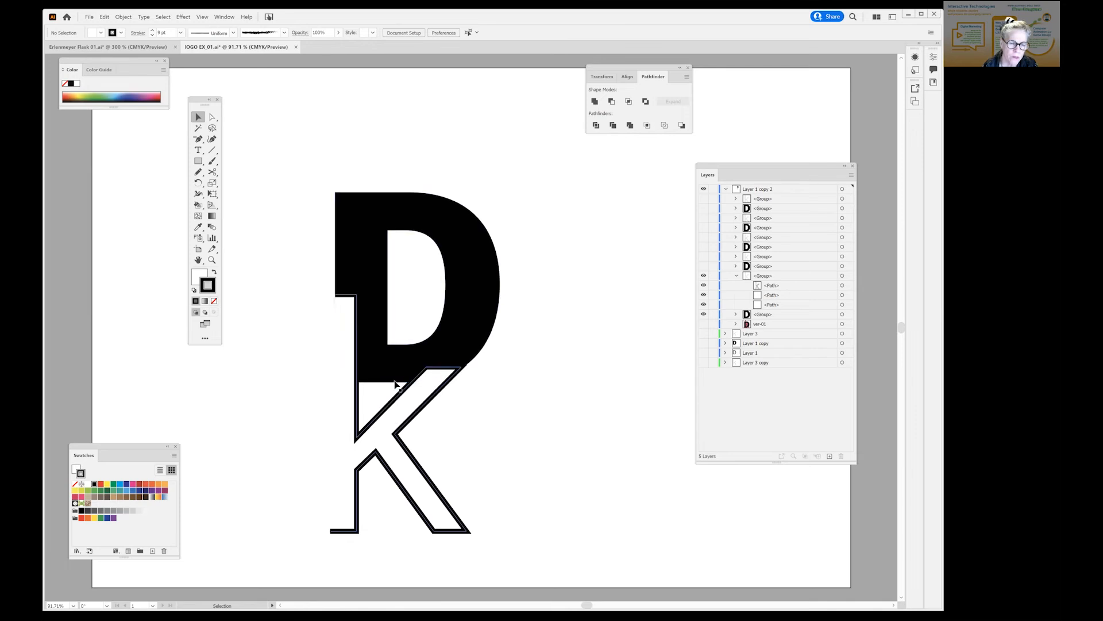
- Draw a closed triangle with the Pen tool over the gap between the k's stem, upper arm and the D's bottom edge
key(z)
click(397, 416)
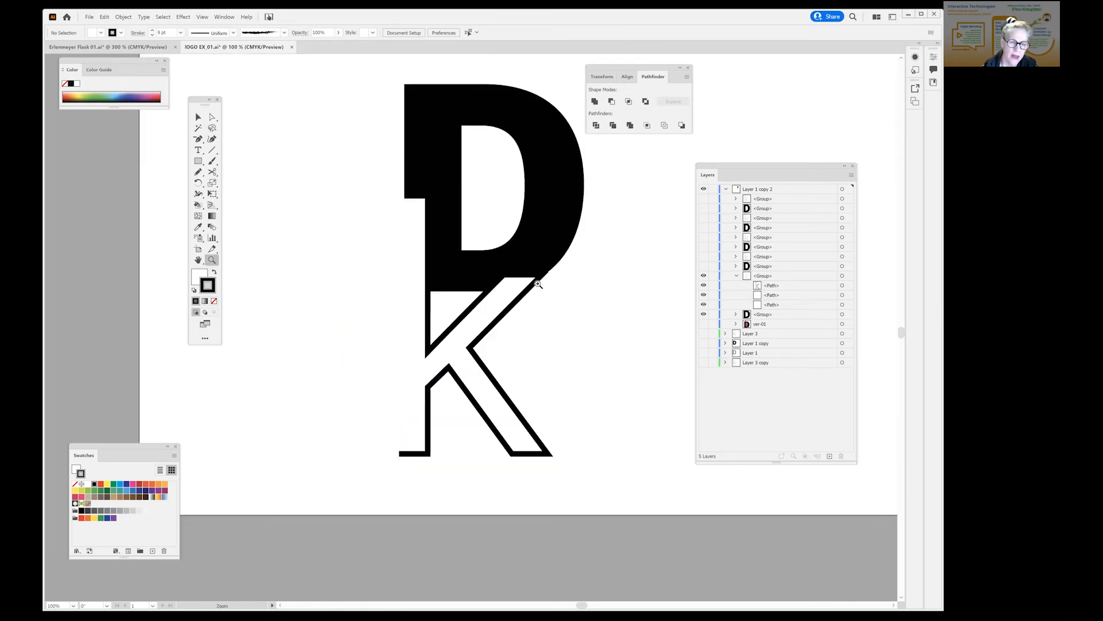
click(538, 284)
click(421, 373)
click(417, 401)
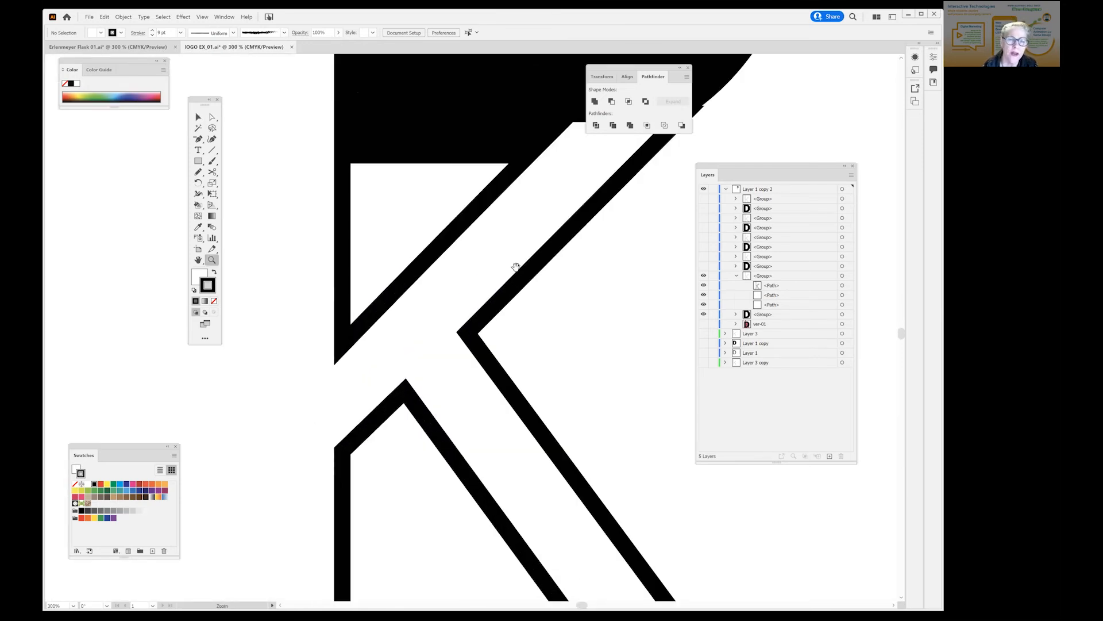
click(521, 342)
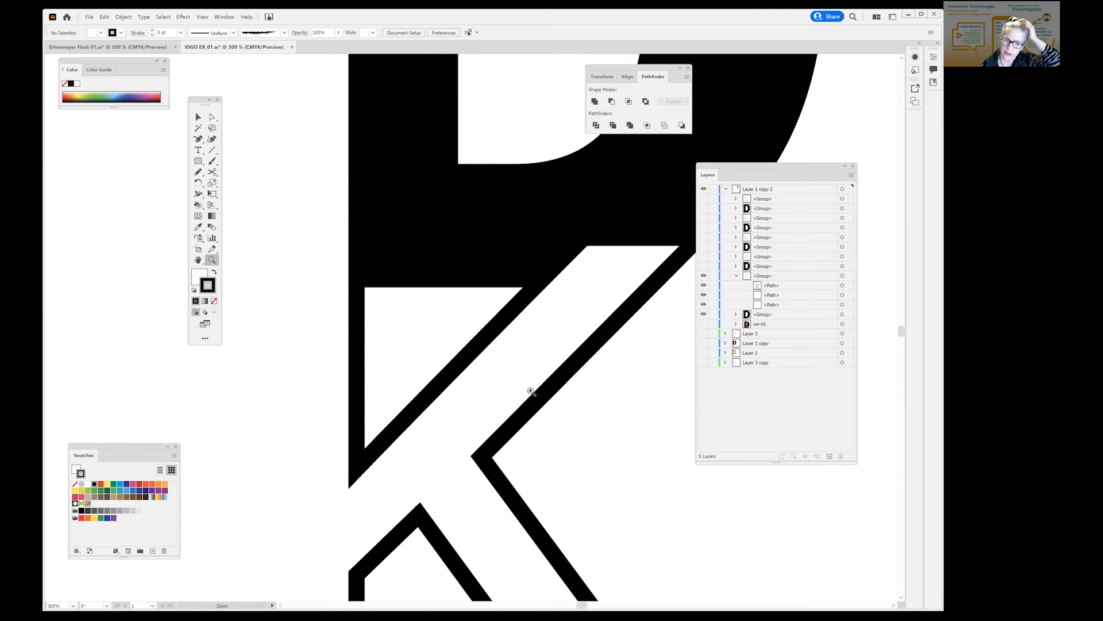
drag(200, 139, 227, 140)
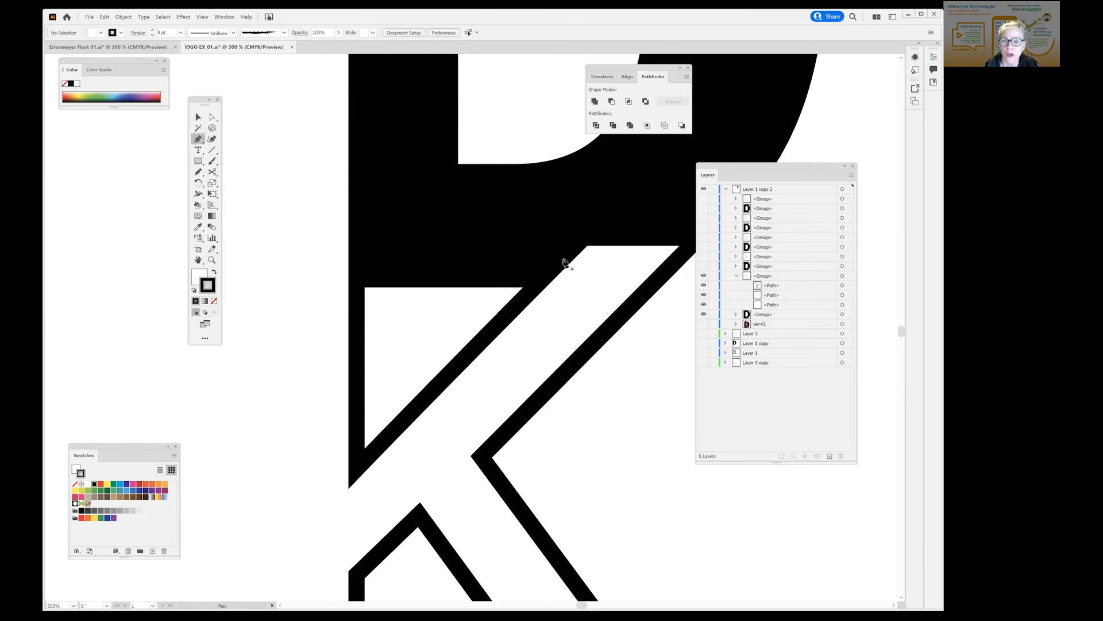
click(357, 283)
click(357, 469)
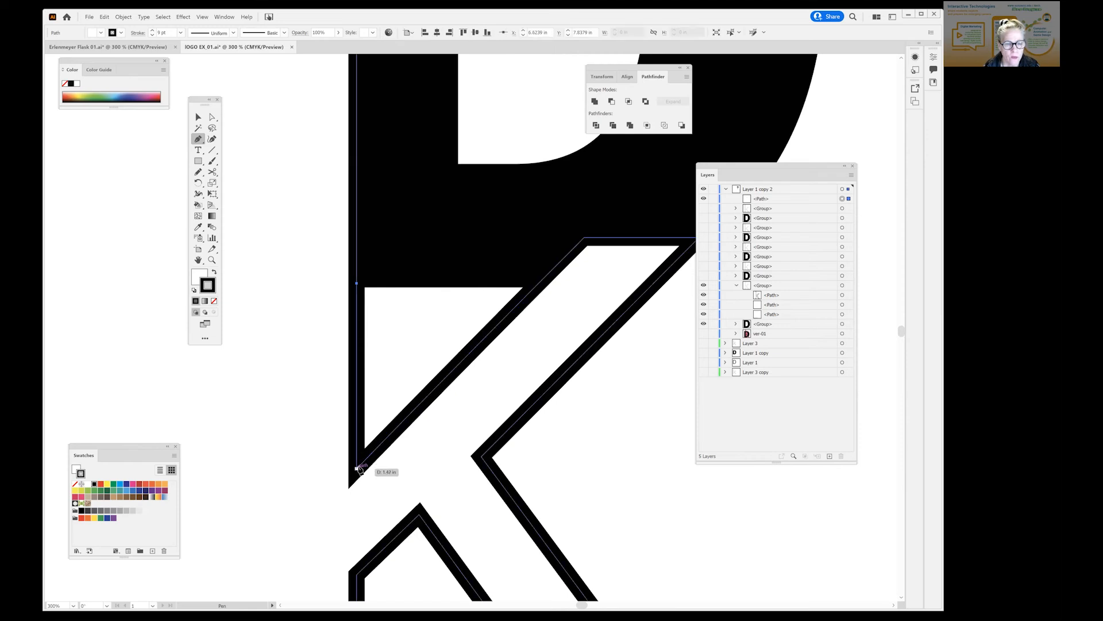
click(536, 284)
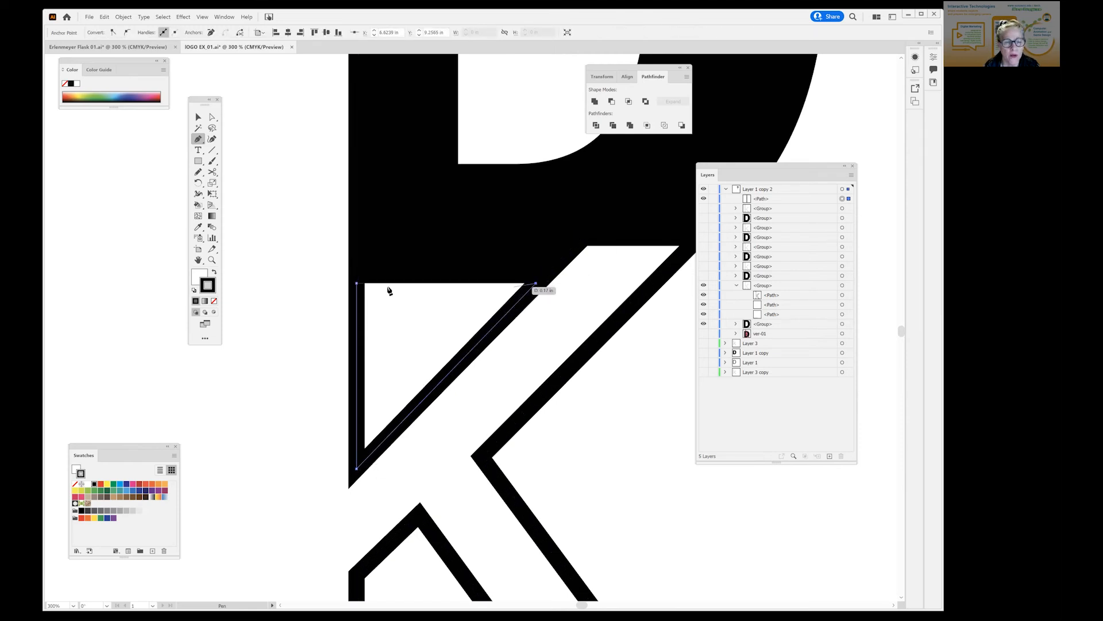
click(358, 284)
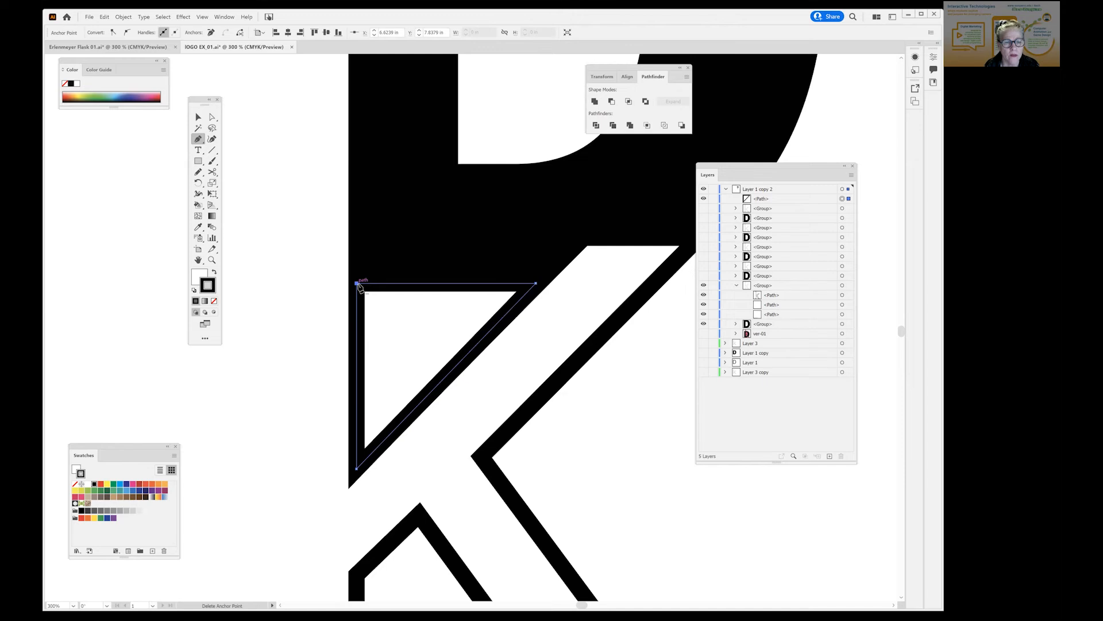
- Swap the triangle's fill and stroke so it has a black fill with a white outline
click(199, 278)
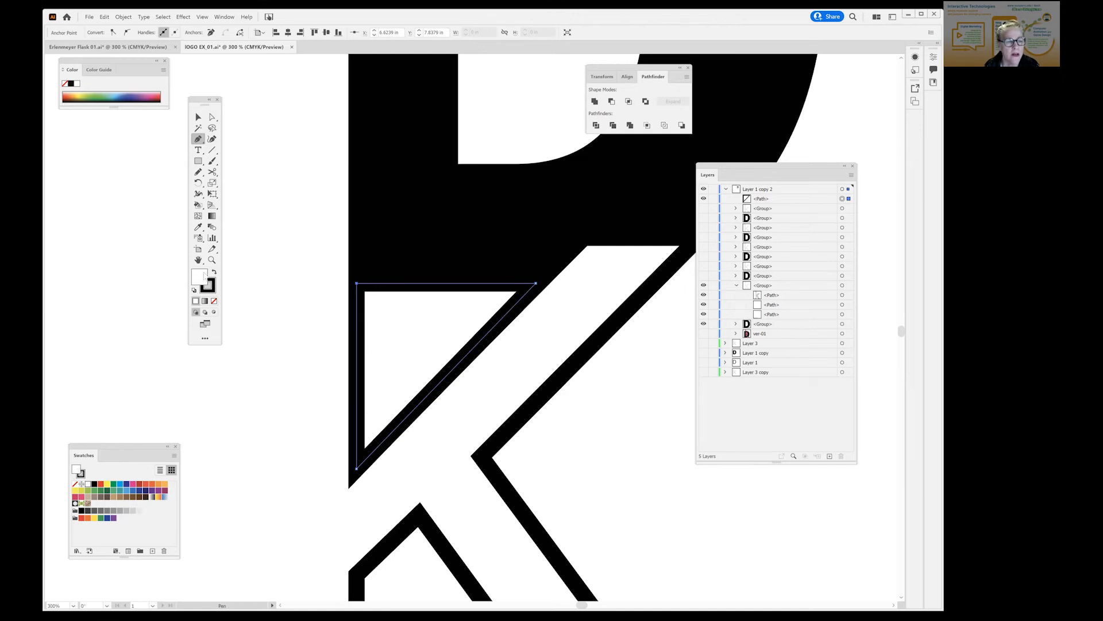
click(215, 274)
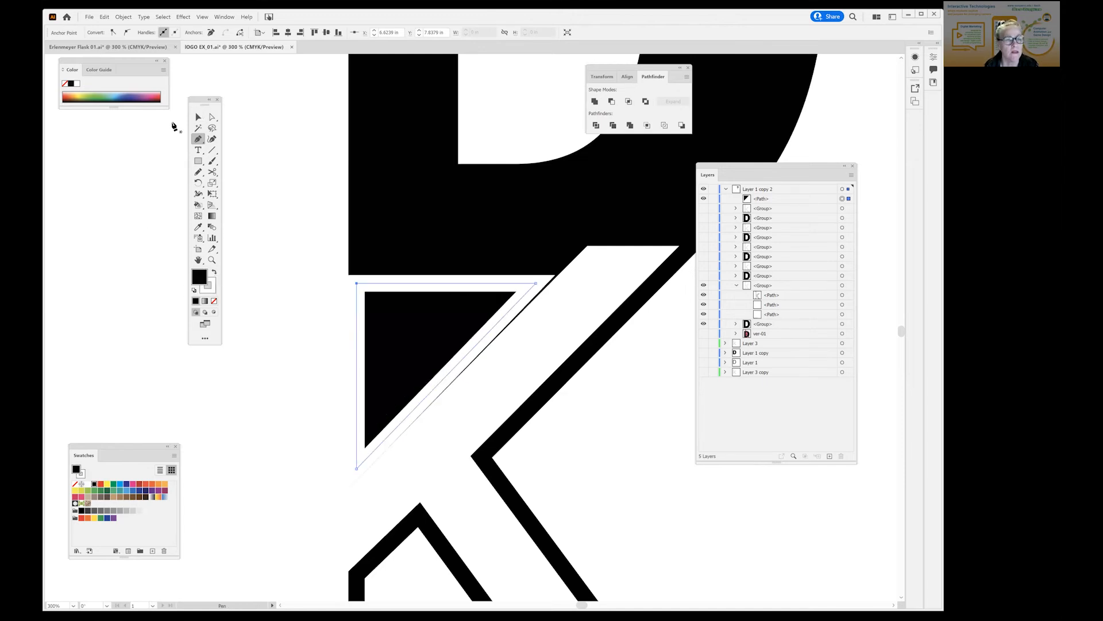
click(203, 17)
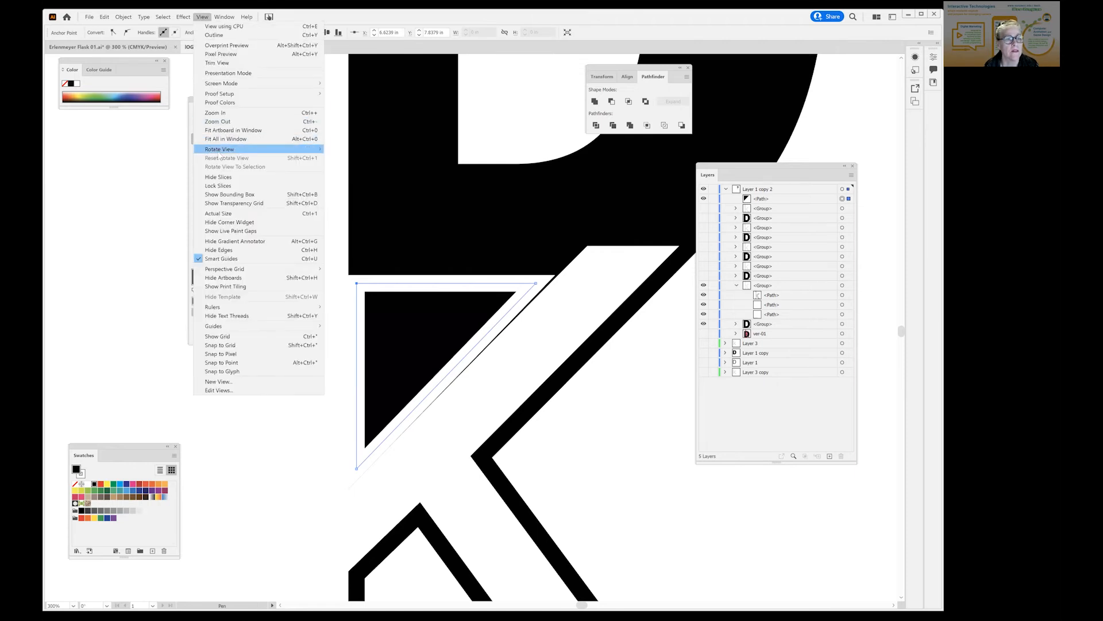
click(228, 144)
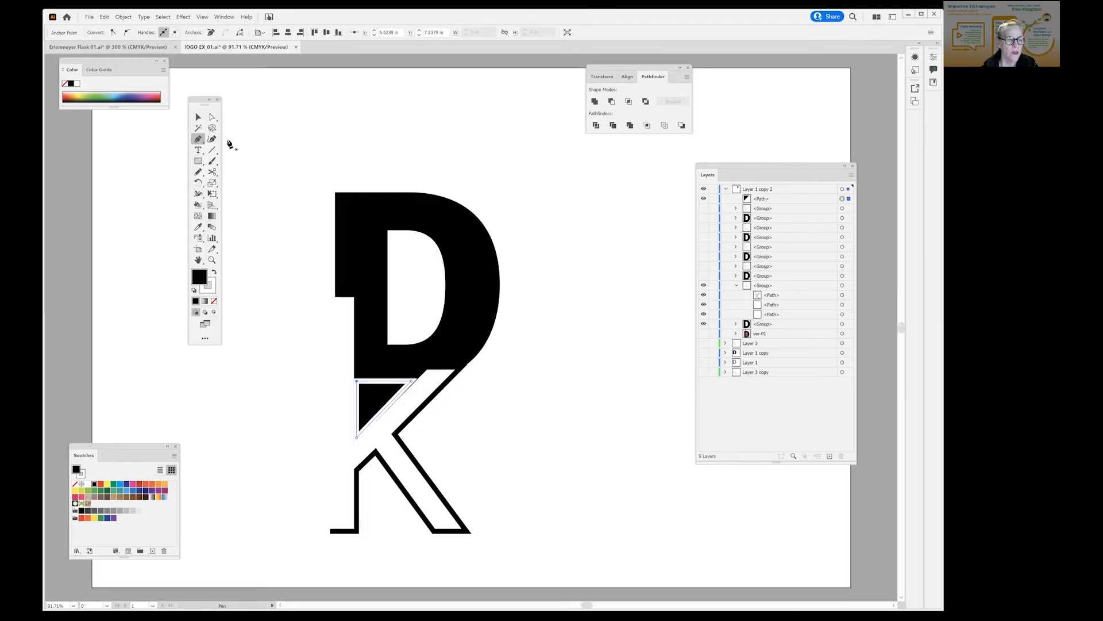
- Change the triangle's stroke color to black and clear the selection
click(212, 281)
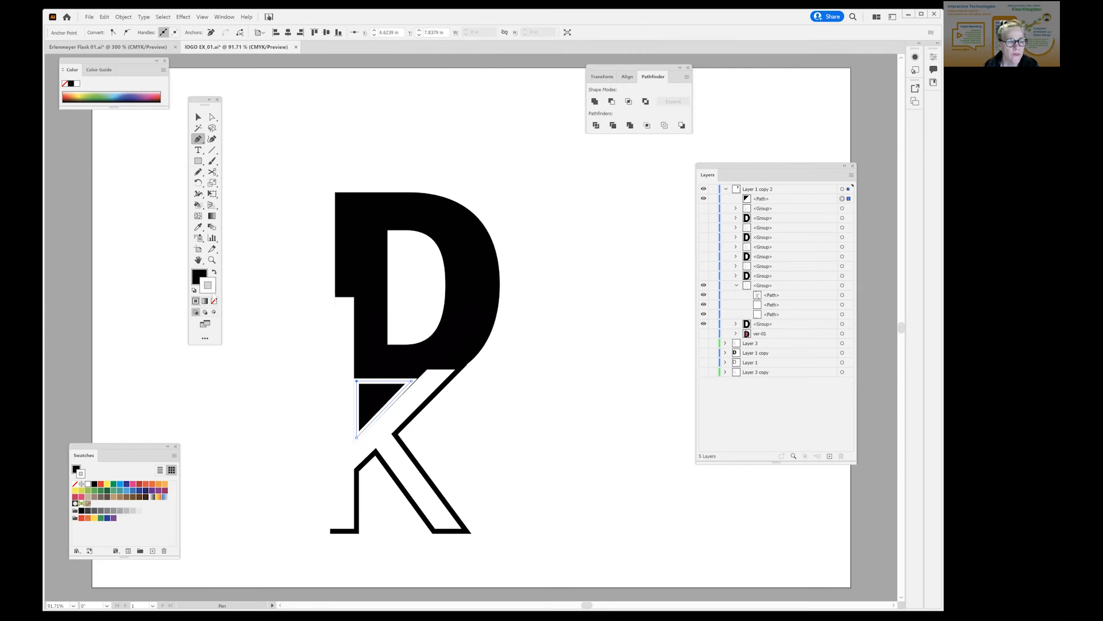
double_click(210, 289)
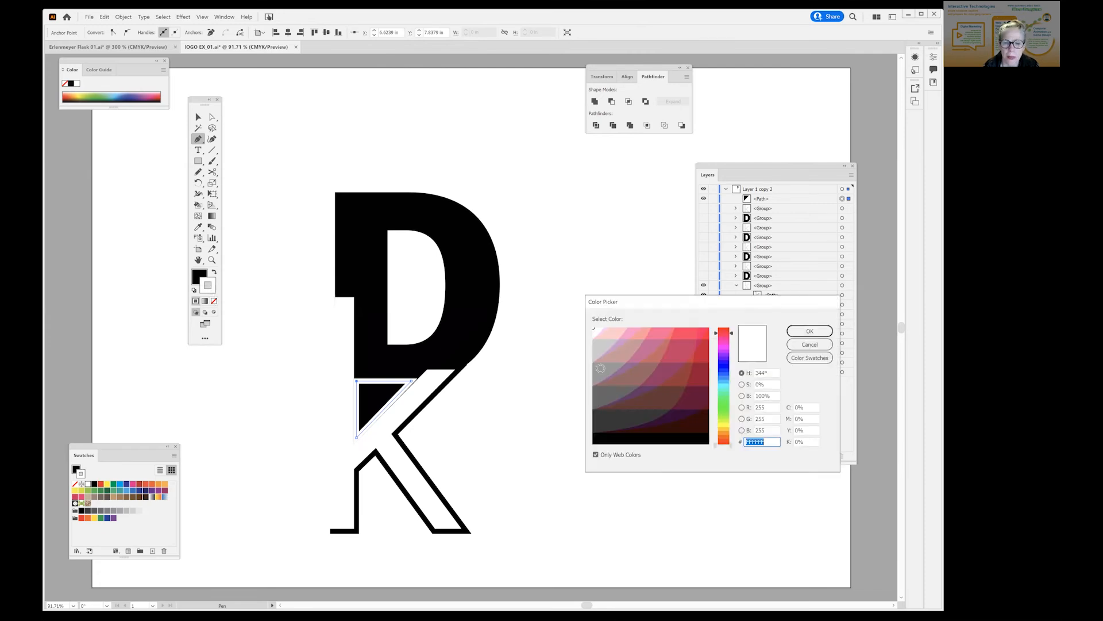
click(811, 333)
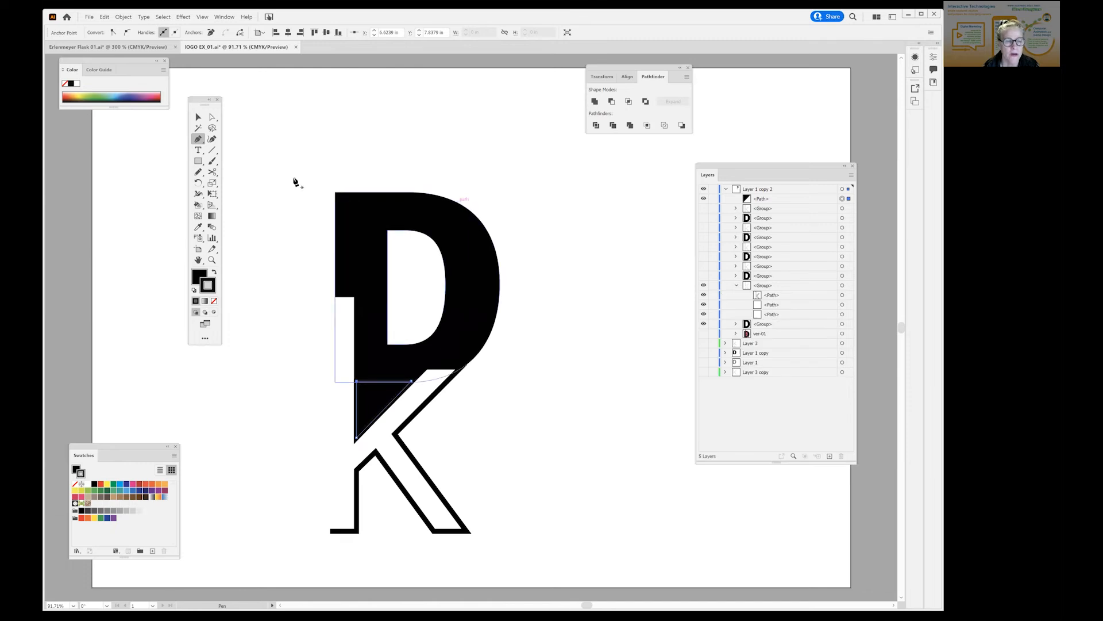
click(198, 117)
click(311, 111)
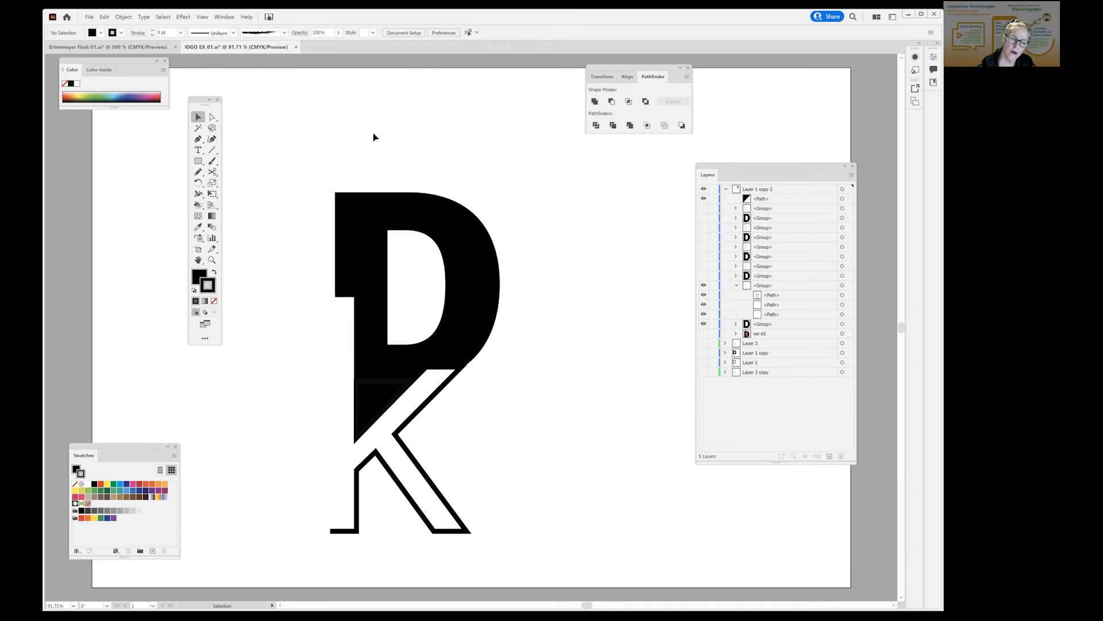
- Select the k's outline path where its upper arm meets the D's curve and show its stroke options, closing the gradient options
key(z)
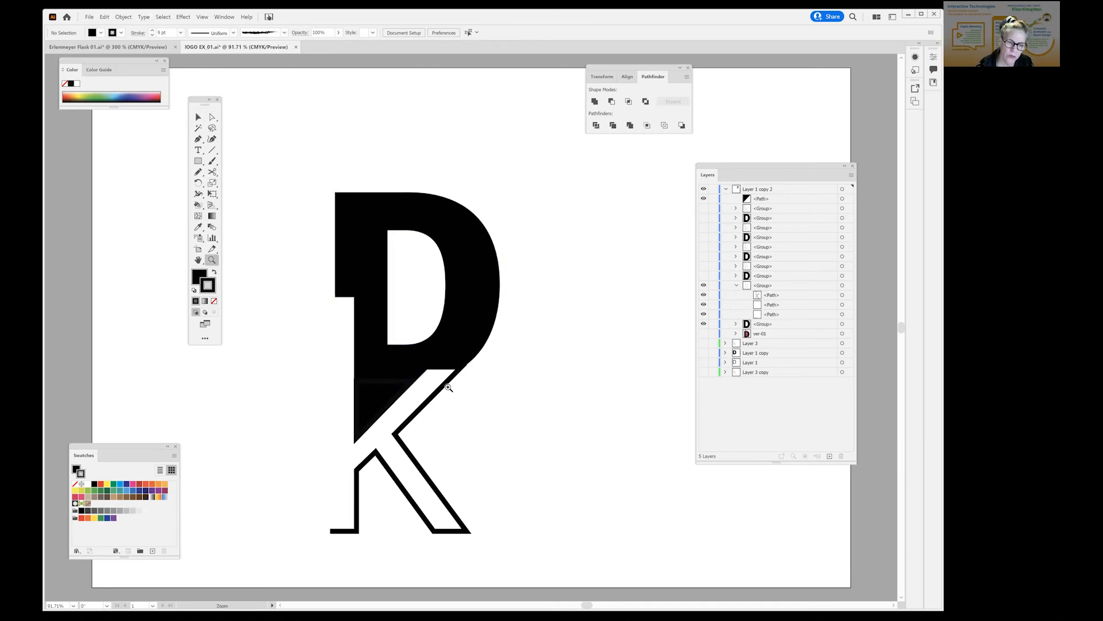
click(477, 363)
drag(460, 330, 487, 321)
click(212, 117)
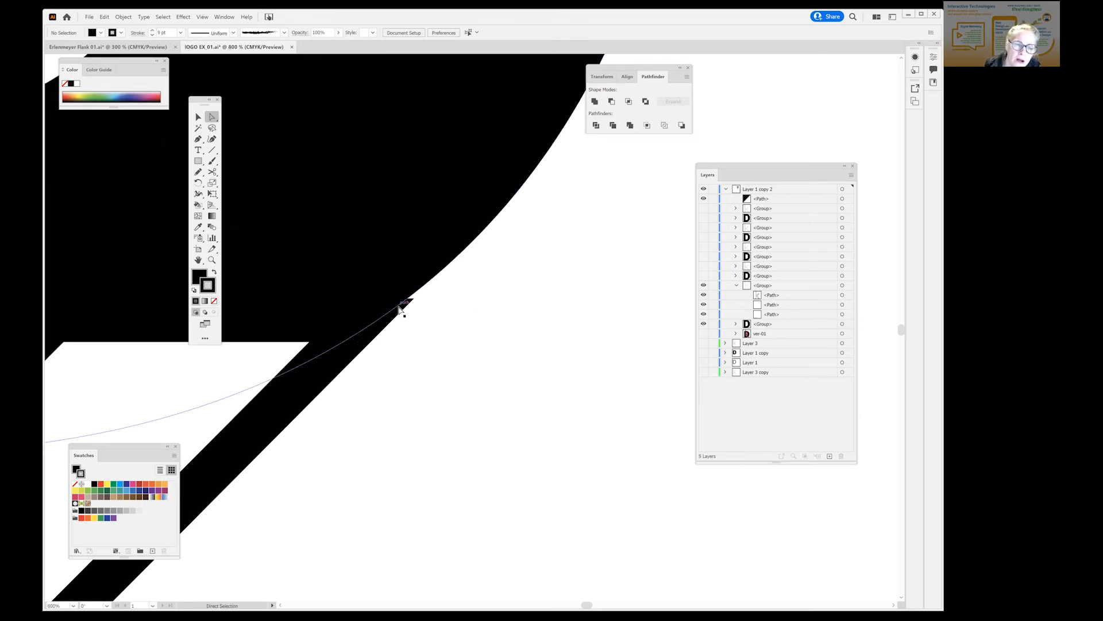
click(308, 376)
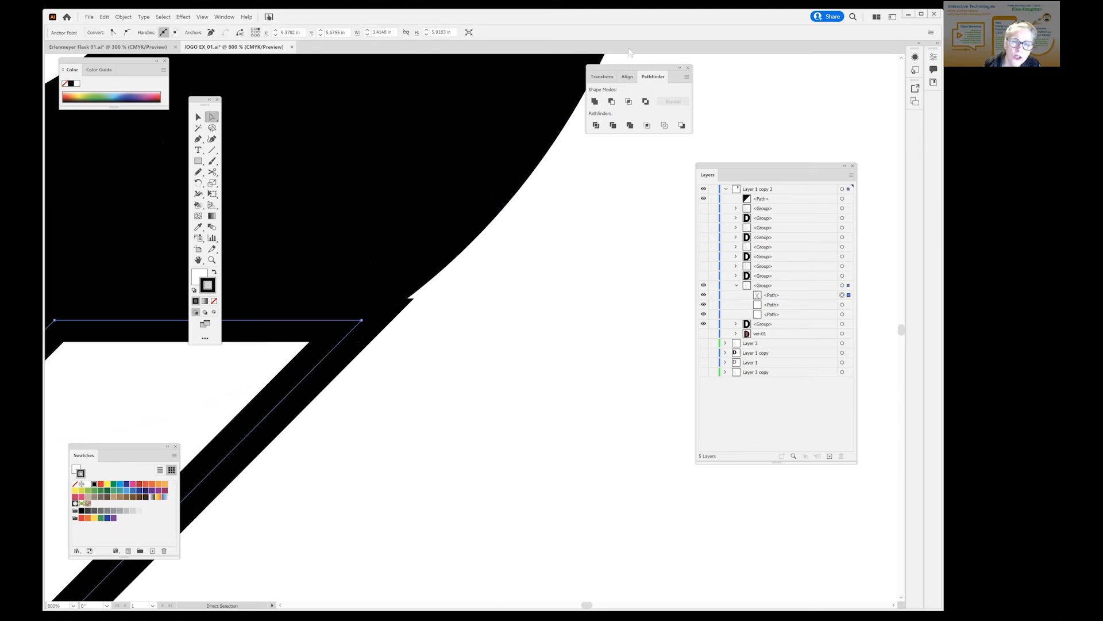
click(223, 18)
click(248, 331)
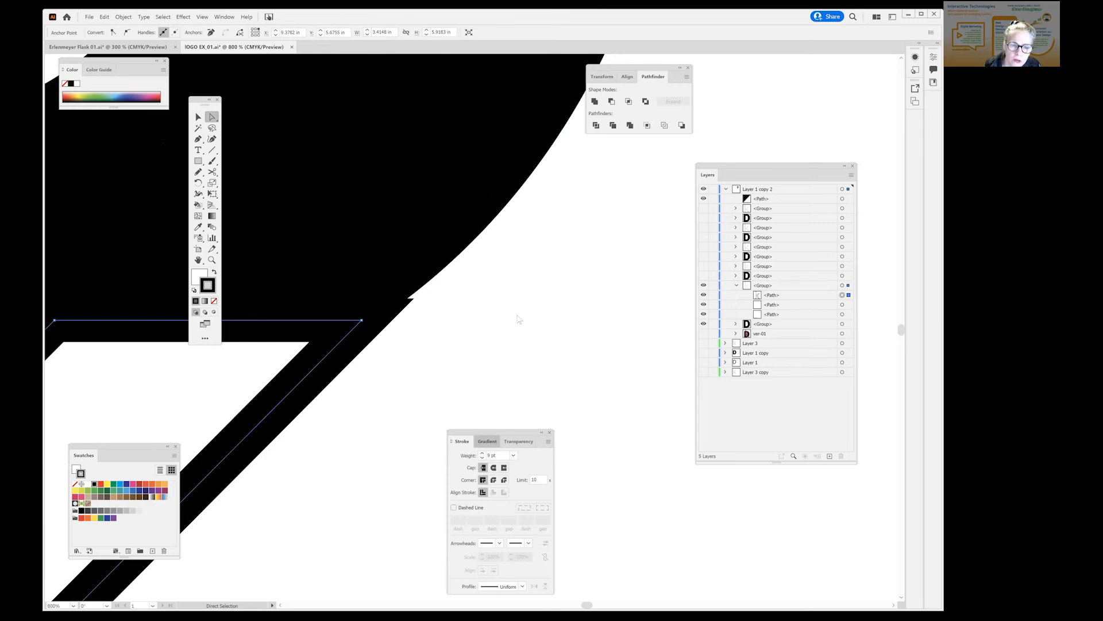
drag(519, 319, 530, 318)
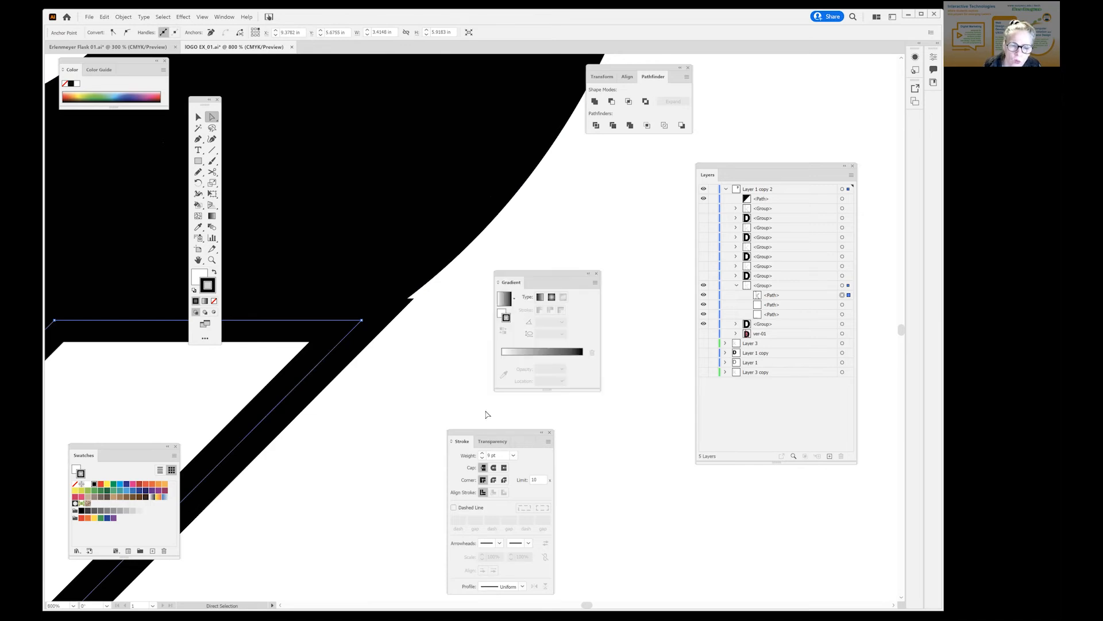
click(596, 274)
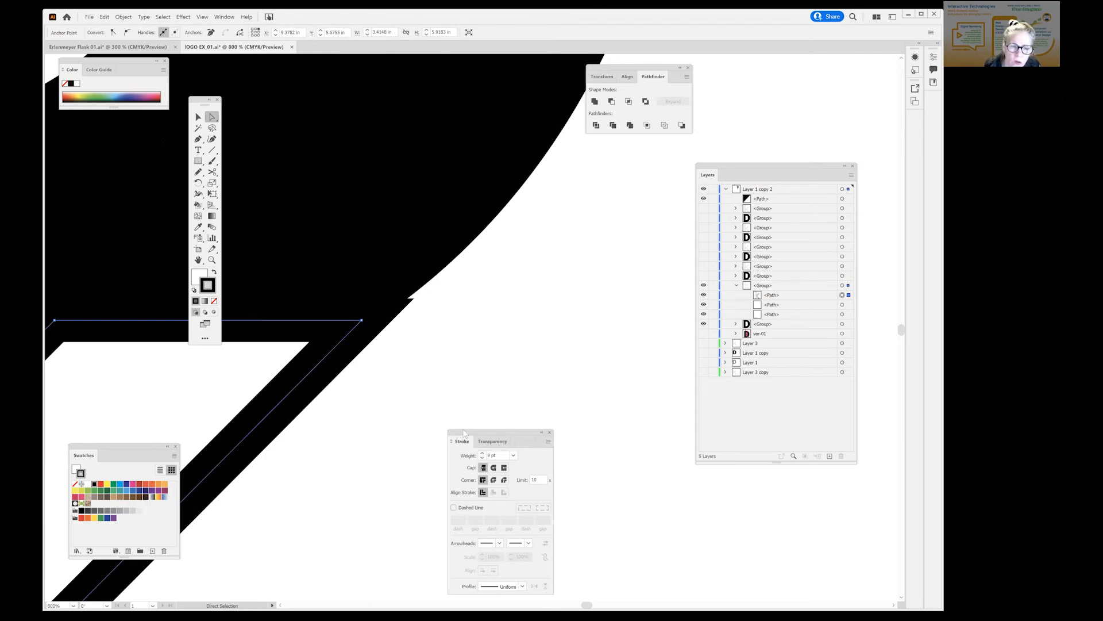
- Try round caps and joins, and a projecting cap, on the k's outline, and restore the butt cap and miter join
drag(475, 303, 476, 303)
click(507, 316)
click(508, 330)
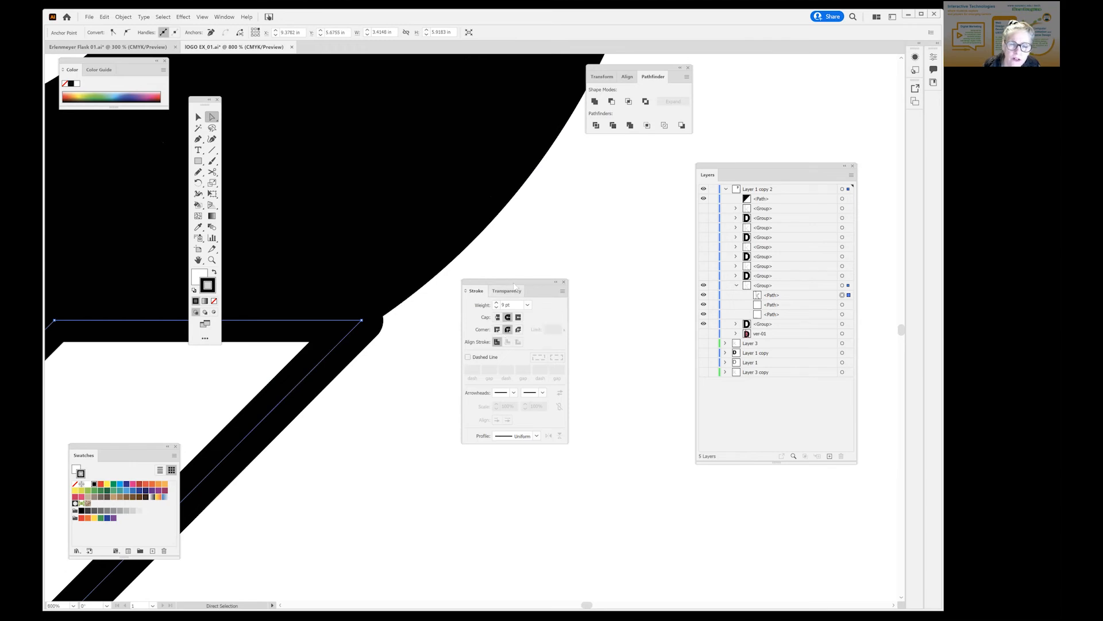
mouse_move(435, 375)
mouse_down()
mouse_move(489, 427)
mouse_move(654, 115)
mouse_move(727, 189)
mouse_up()
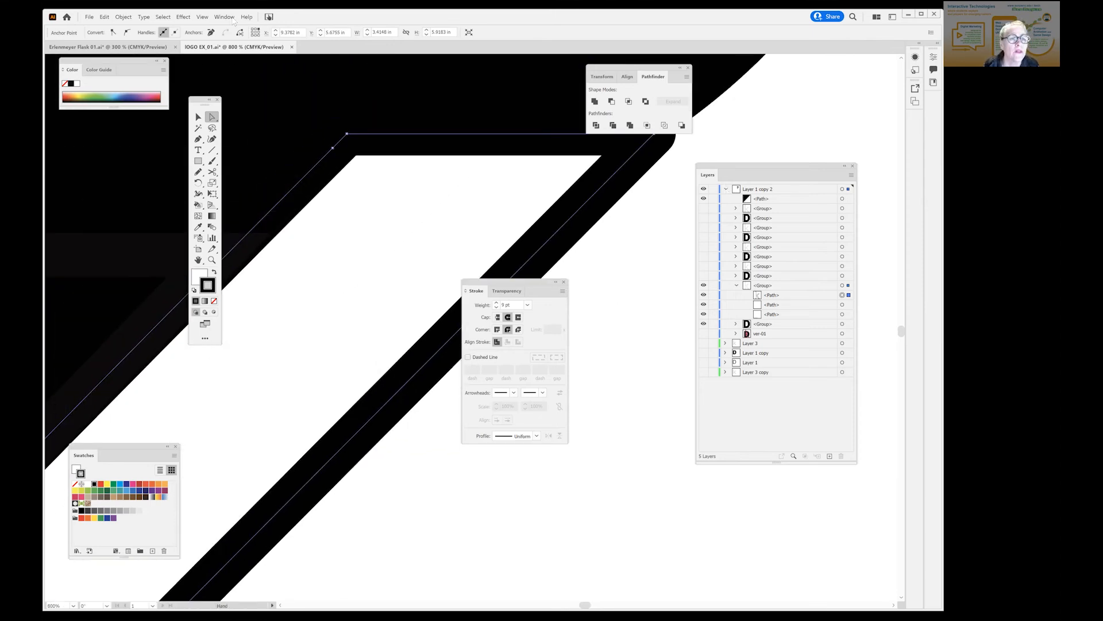
click(202, 16)
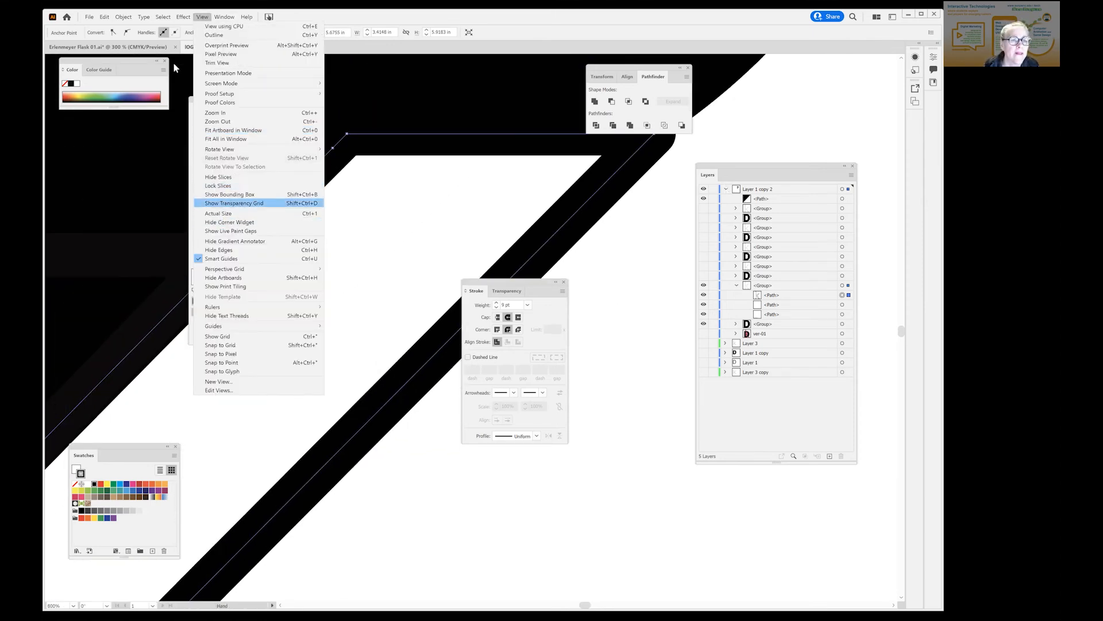
click(233, 130)
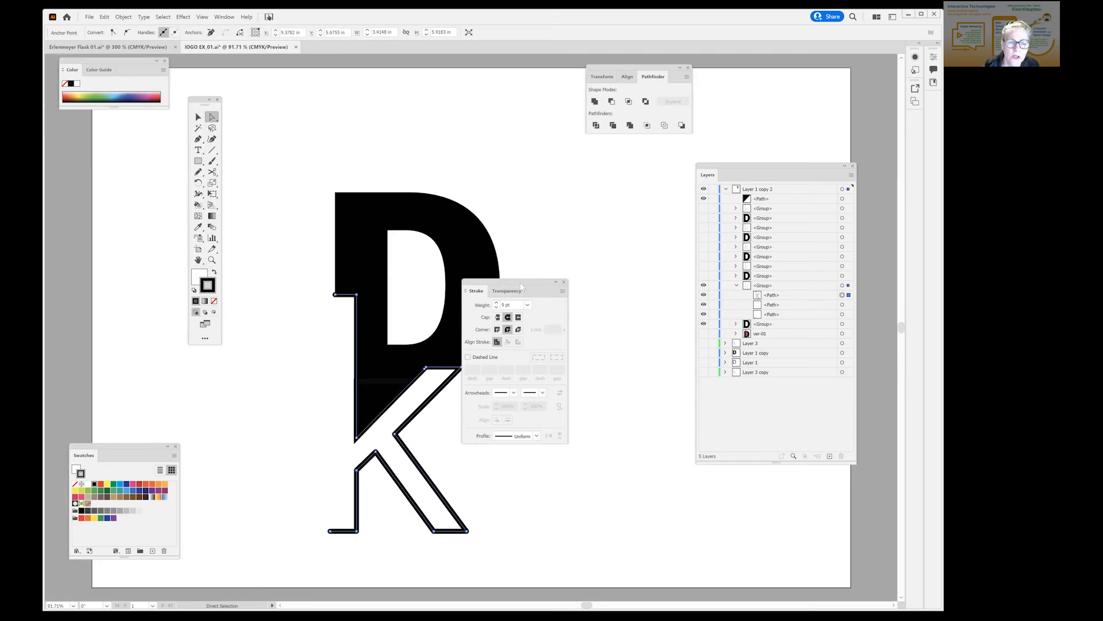
drag(509, 284, 610, 260)
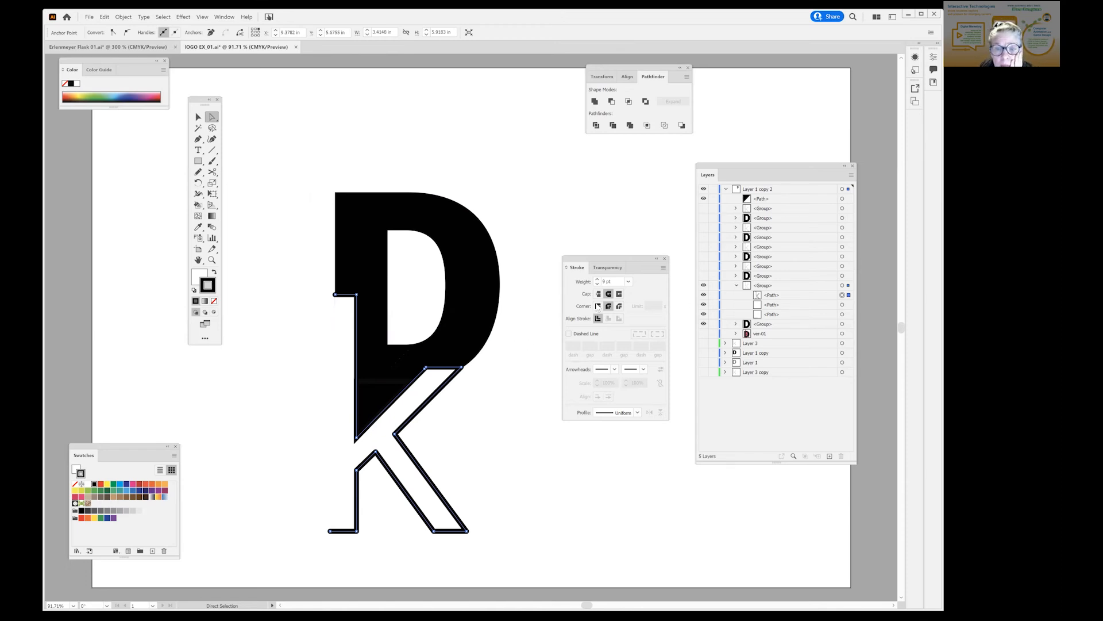
click(619, 294)
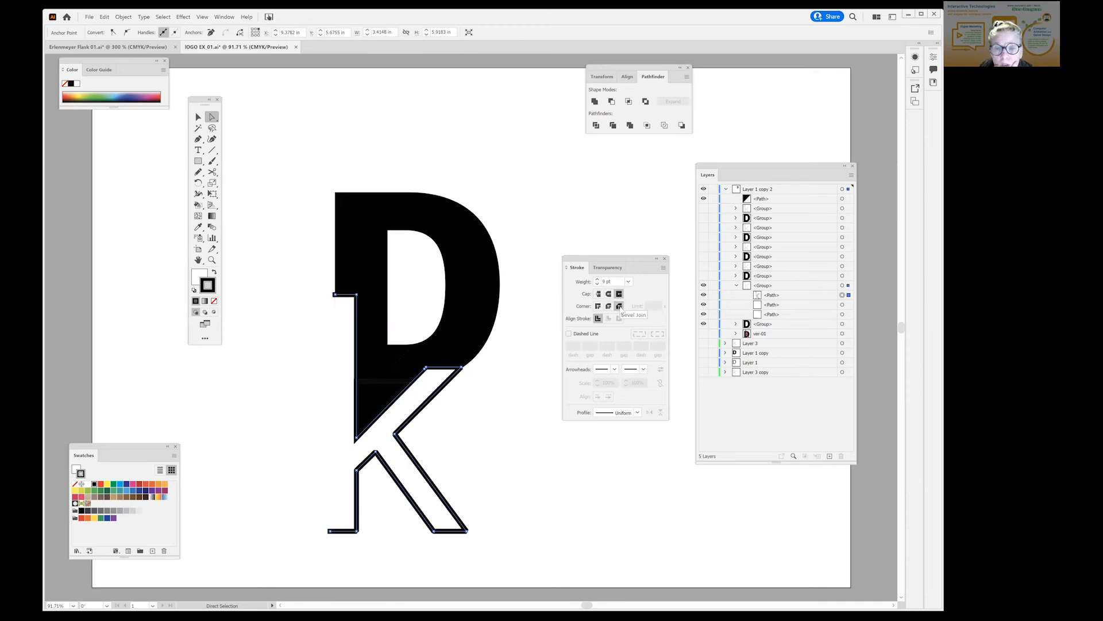
click(598, 294)
click(598, 306)
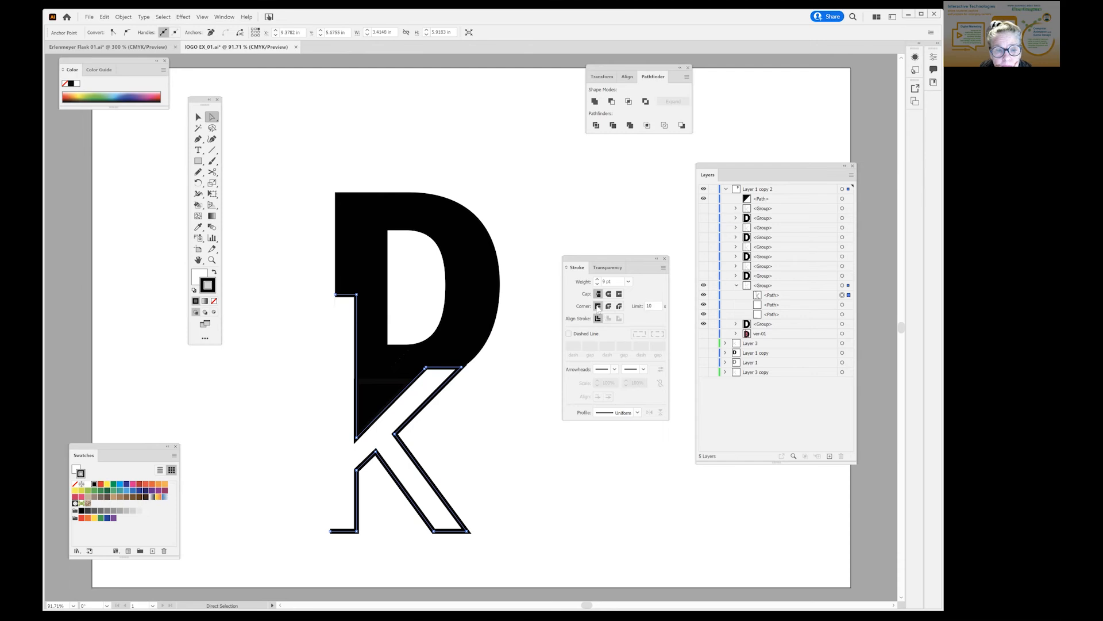
- Move the corner anchor point of the k's upper arm slightly upward so its outline meets the D's outer curve flush
key(z)
click(473, 364)
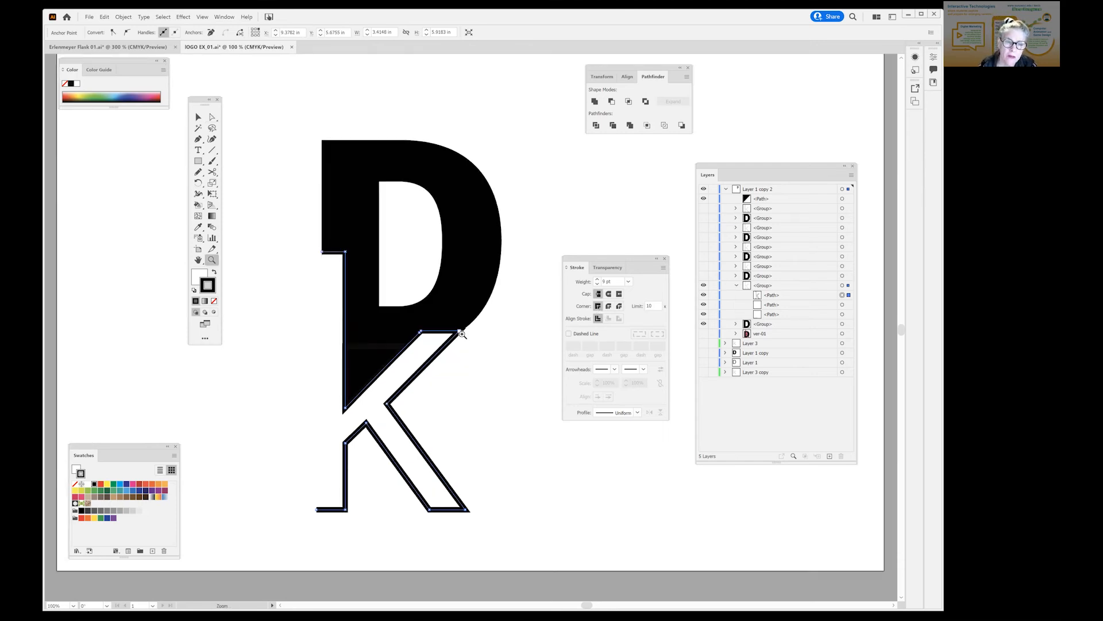
click(460, 333)
click(461, 332)
click(473, 332)
click(496, 319)
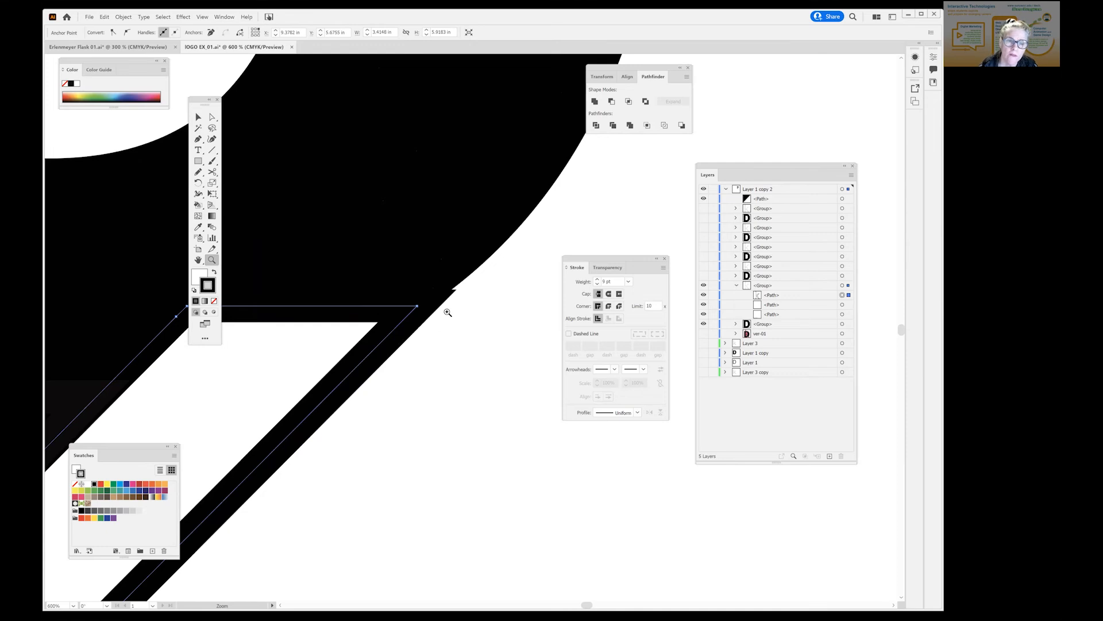
click(446, 309)
click(446, 311)
click(211, 116)
click(532, 431)
drag(450, 369, 341, 450)
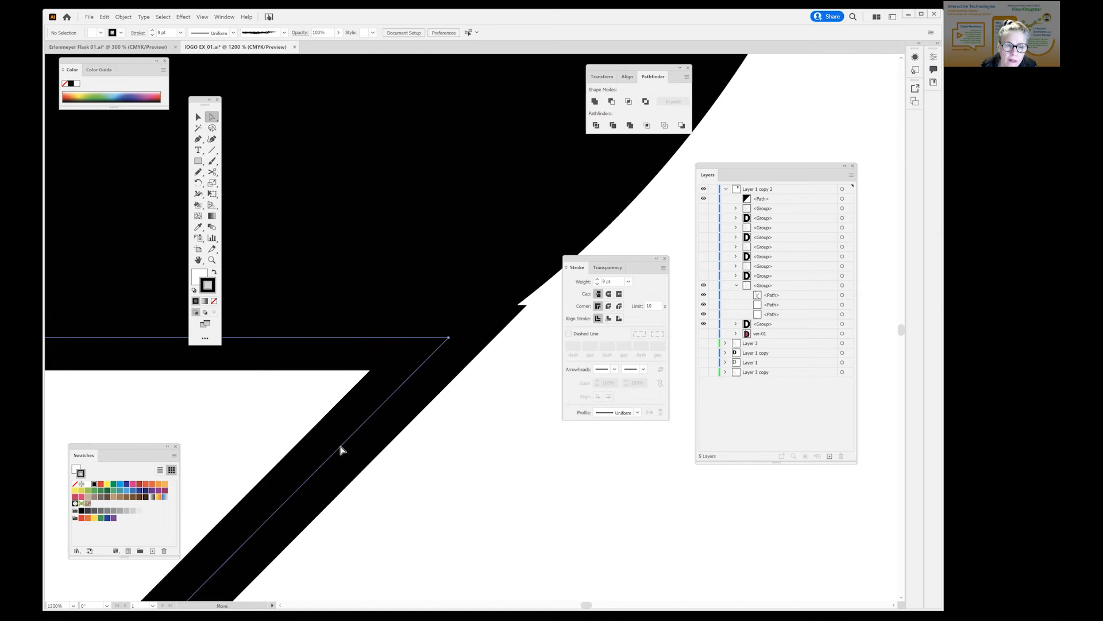
click(341, 450)
drag(448, 340, 447, 332)
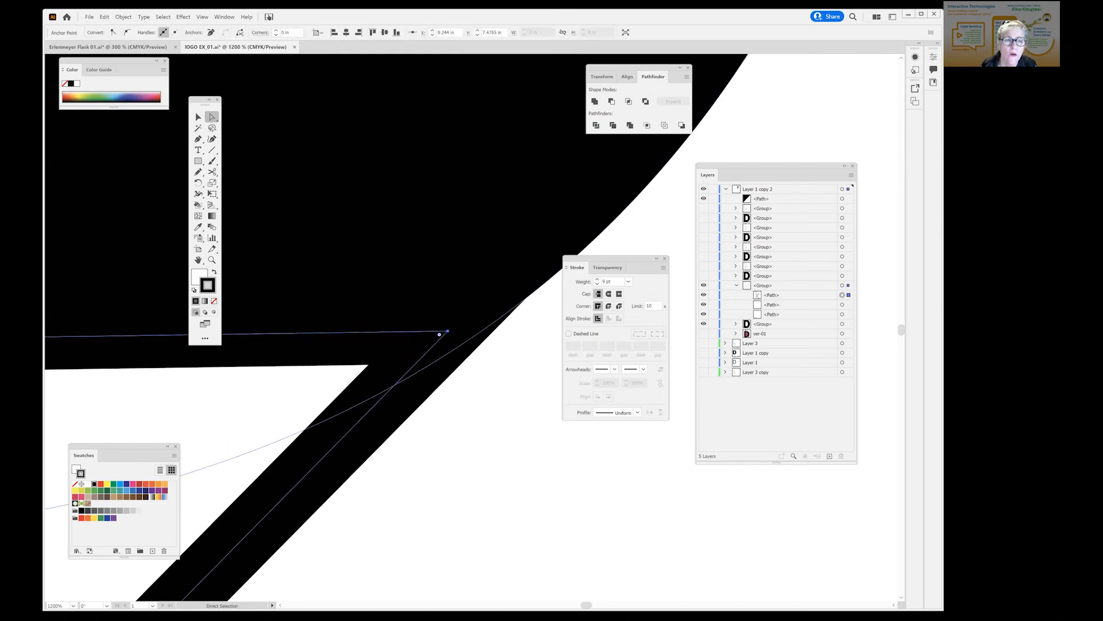
click(202, 17)
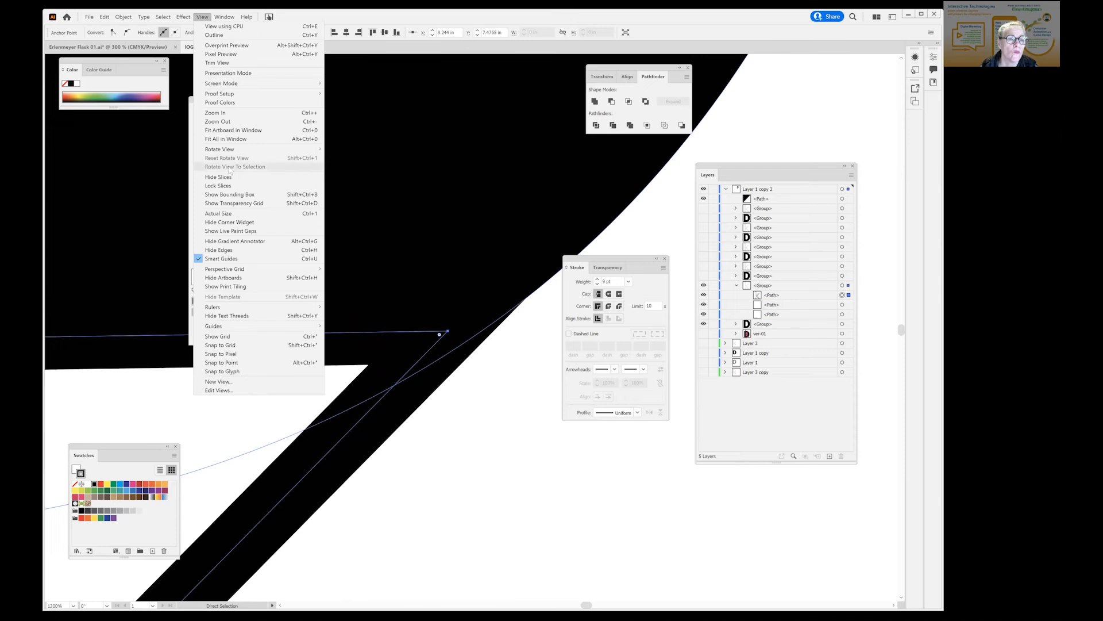
click(220, 140)
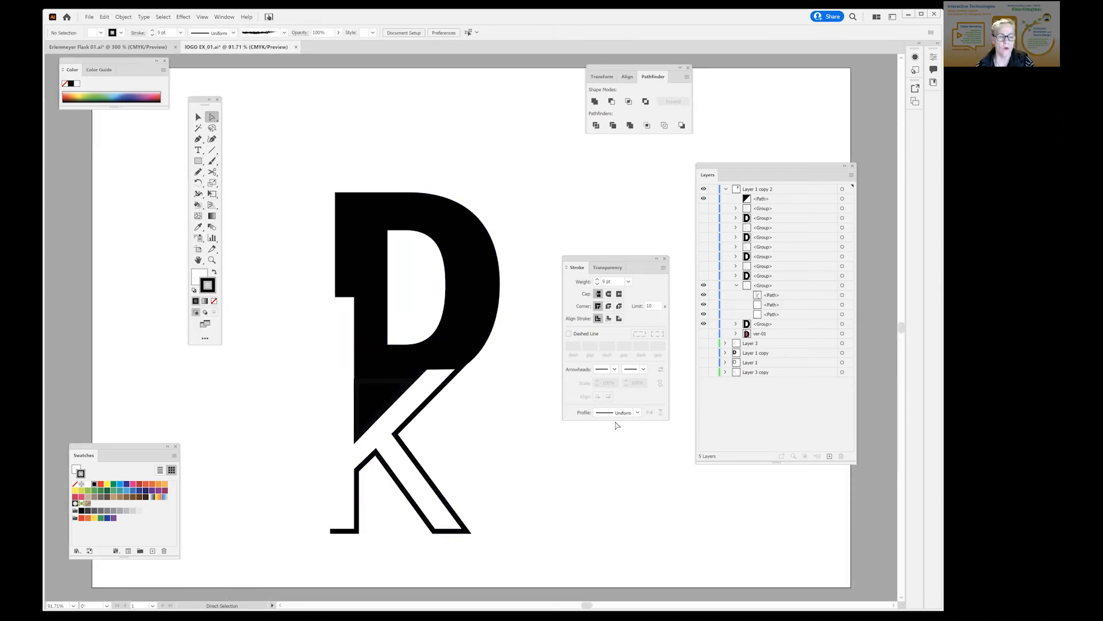
- Select the k group, set its fill to none and clear the selection
drag(480, 418, 481, 337)
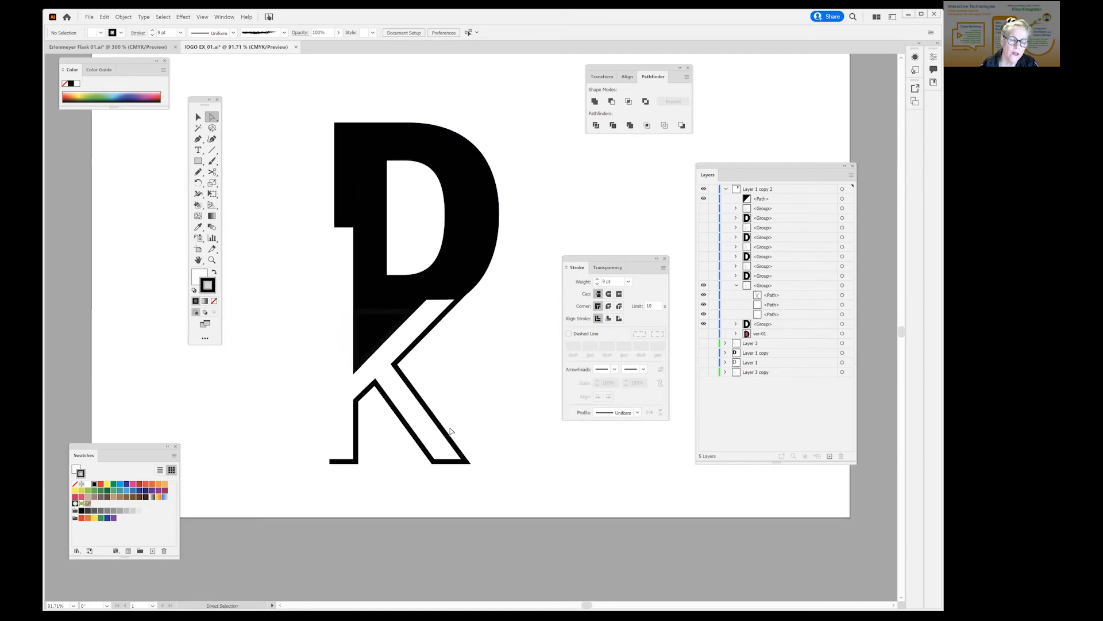
key(z)
click(454, 466)
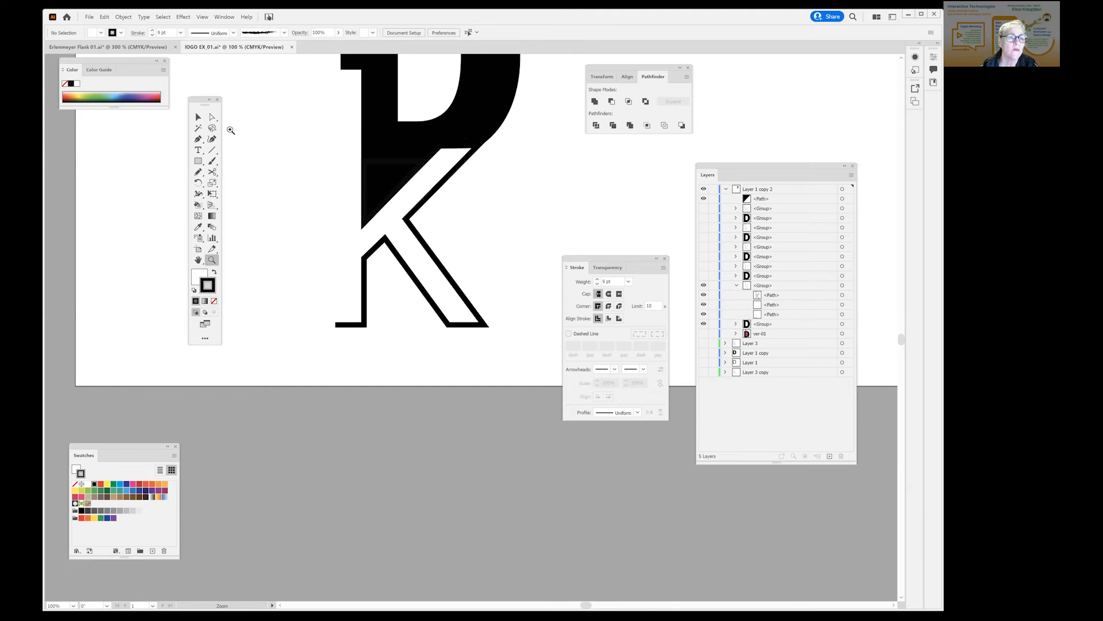
click(198, 117)
click(421, 211)
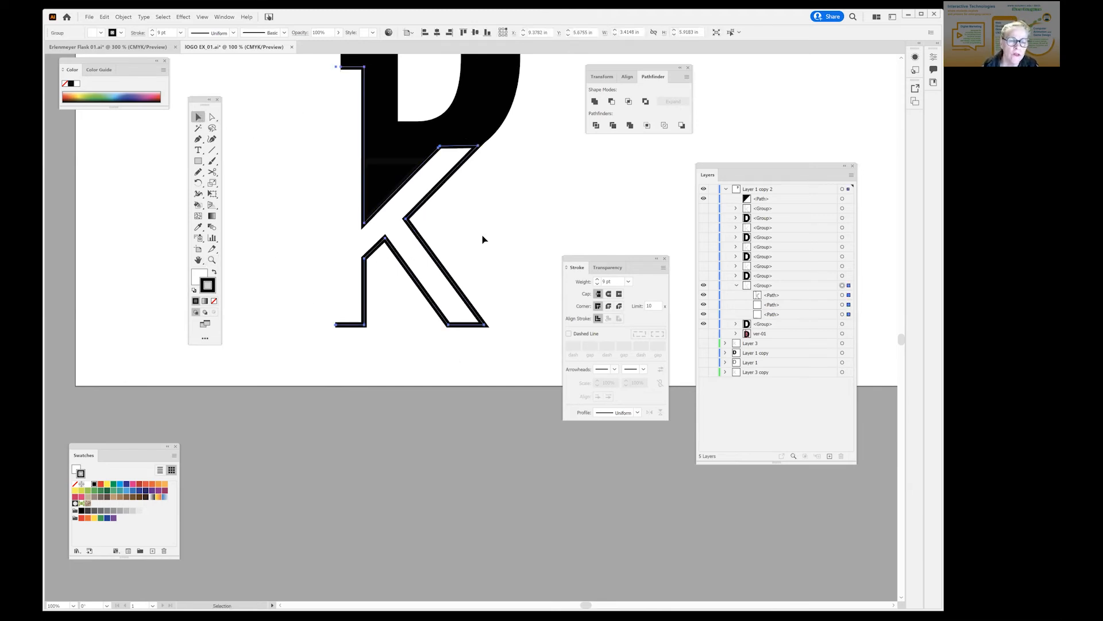
click(198, 274)
click(214, 302)
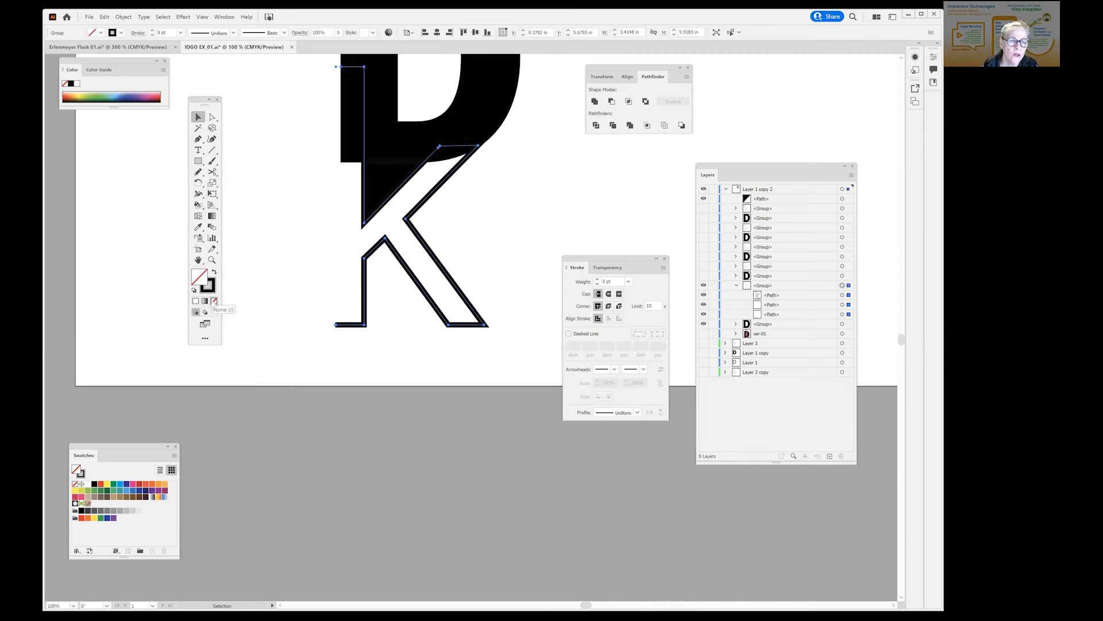
drag(545, 209, 481, 327)
click(532, 212)
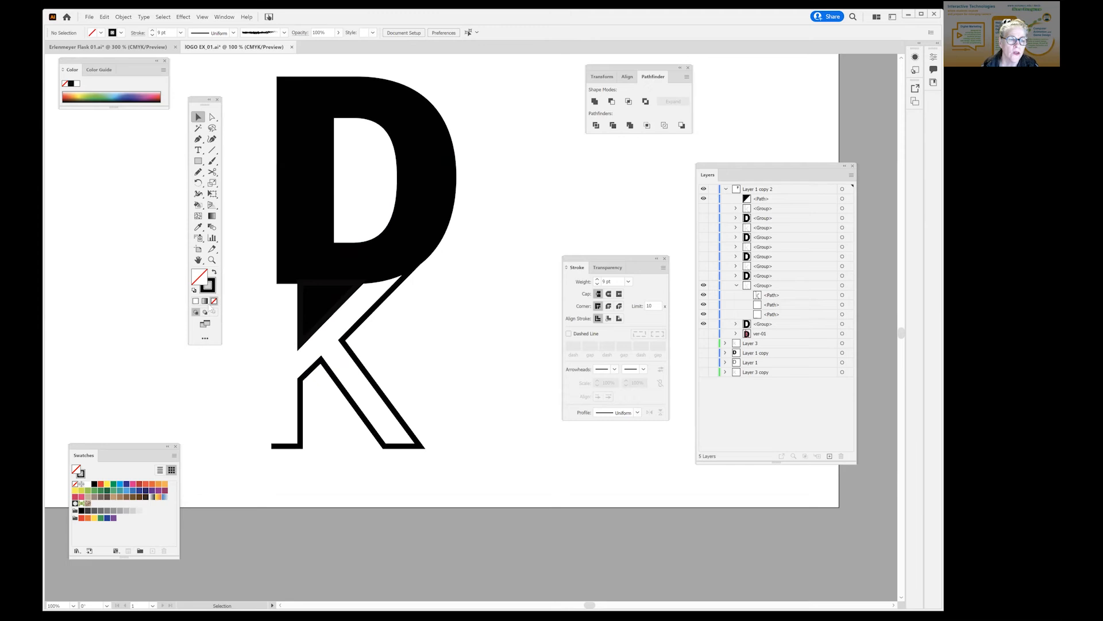
- Restore the white fill of the k group and clear the selection
click(196, 303)
click(331, 383)
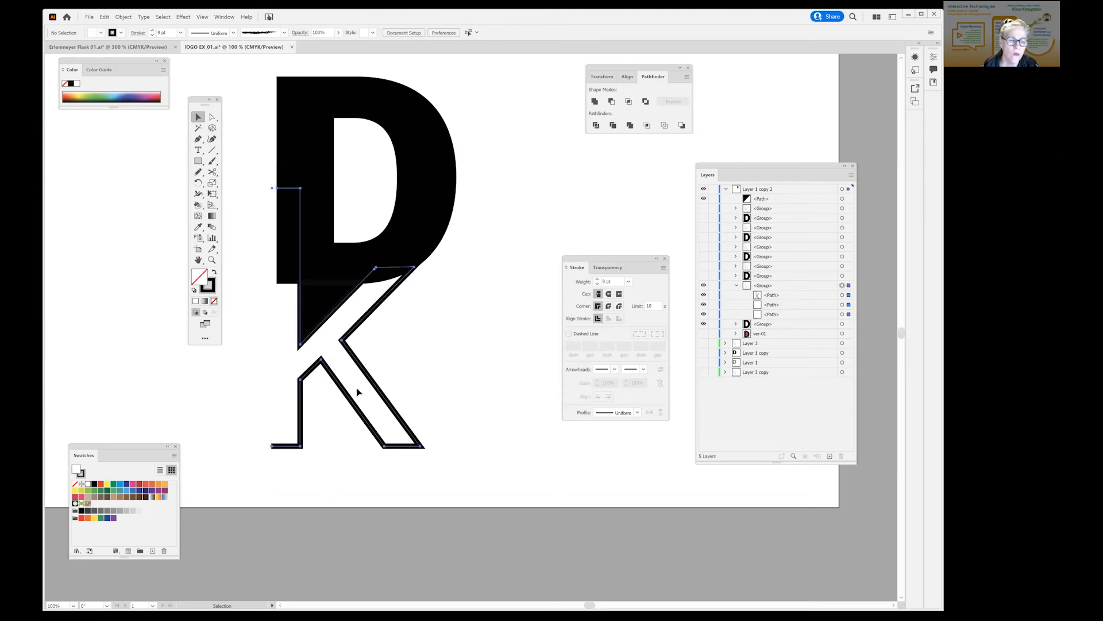
click(195, 301)
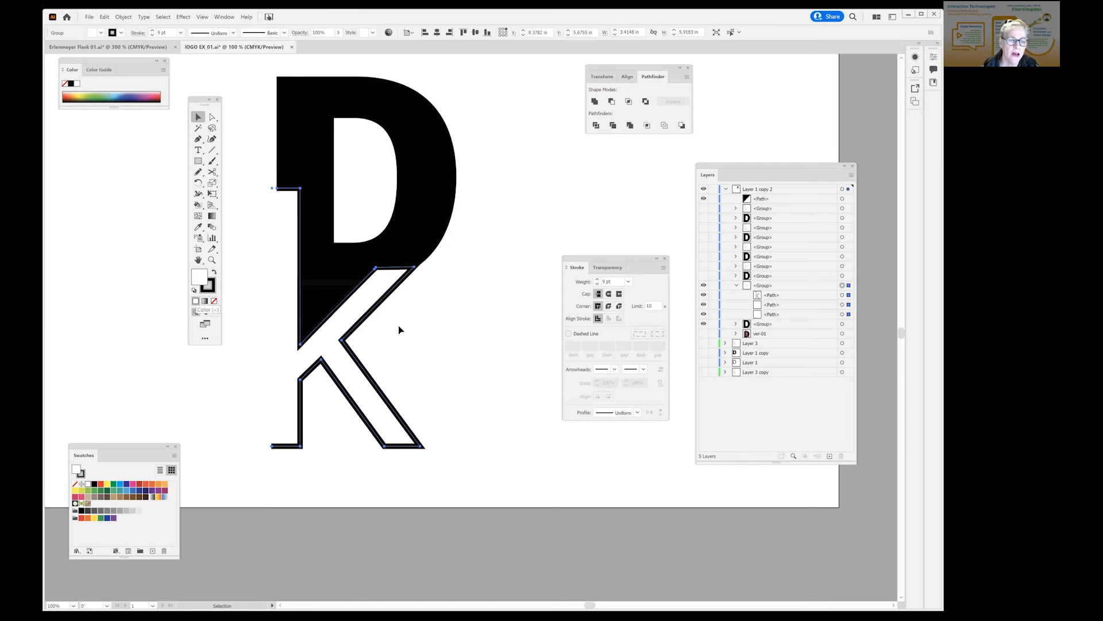
click(555, 200)
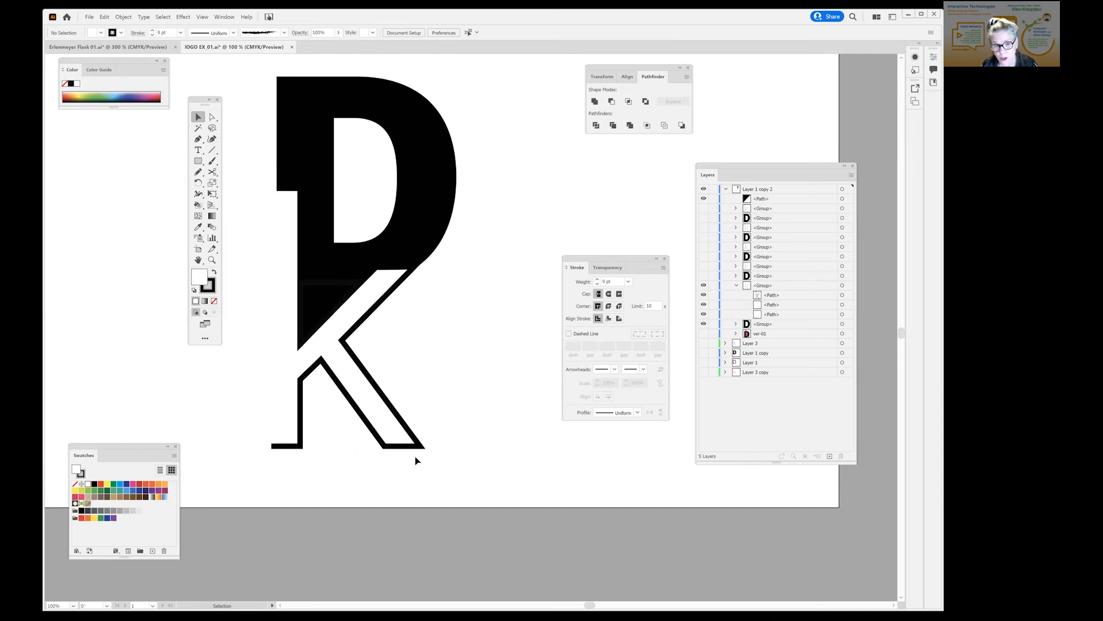
- Select the D, the k and the triangle, split them with the Pathfinder's Divide operation and clear the selection
key(z)
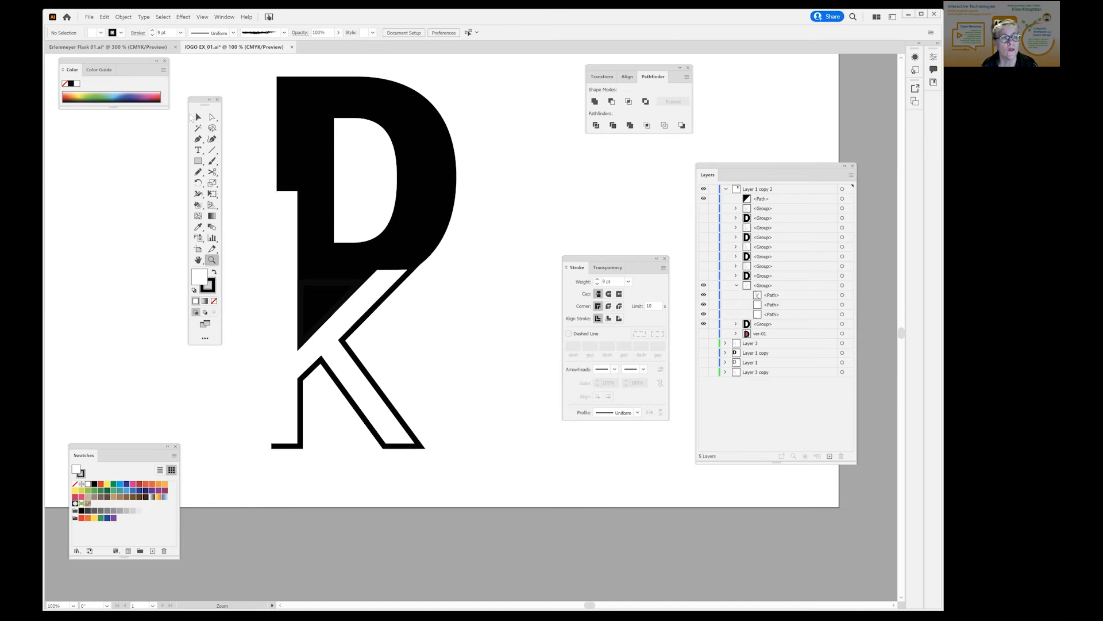
key(v)
drag(333, 196, 450, 473)
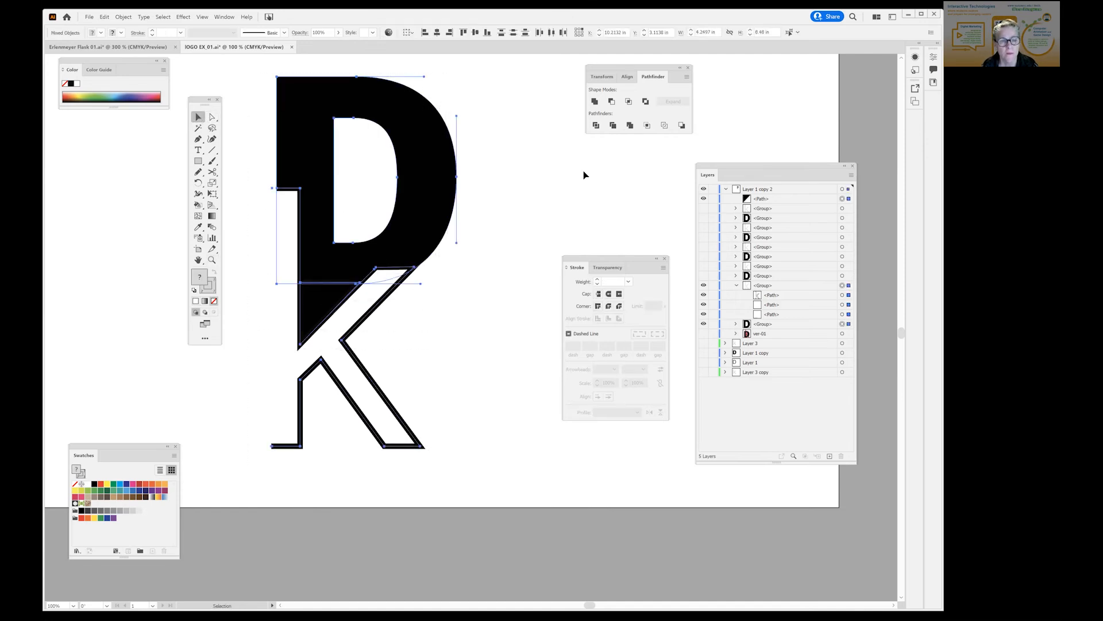
click(595, 125)
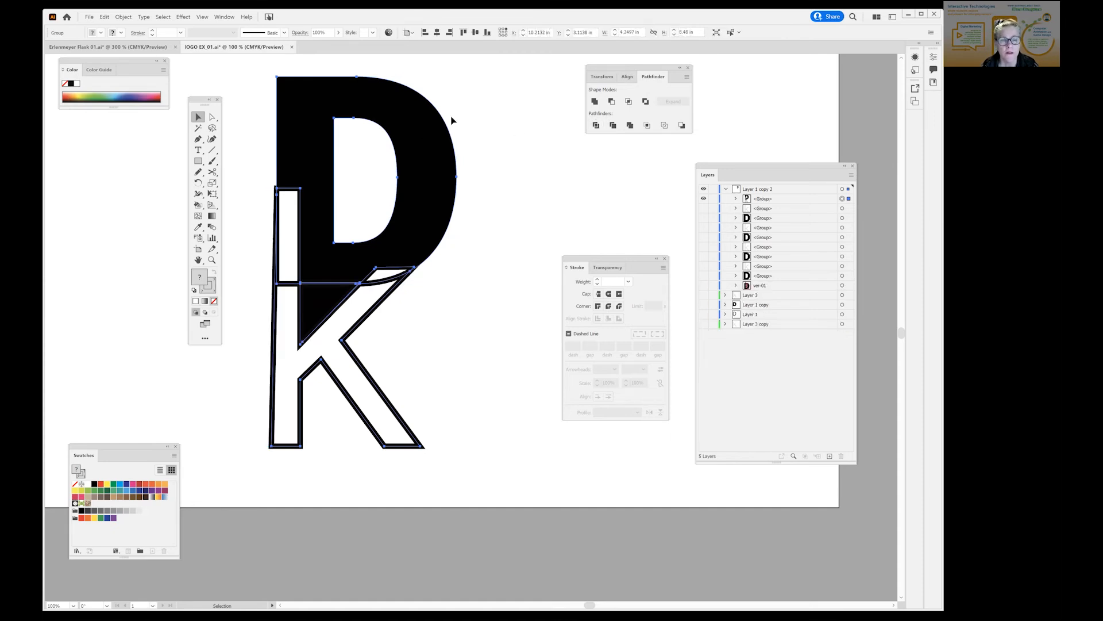
click(480, 117)
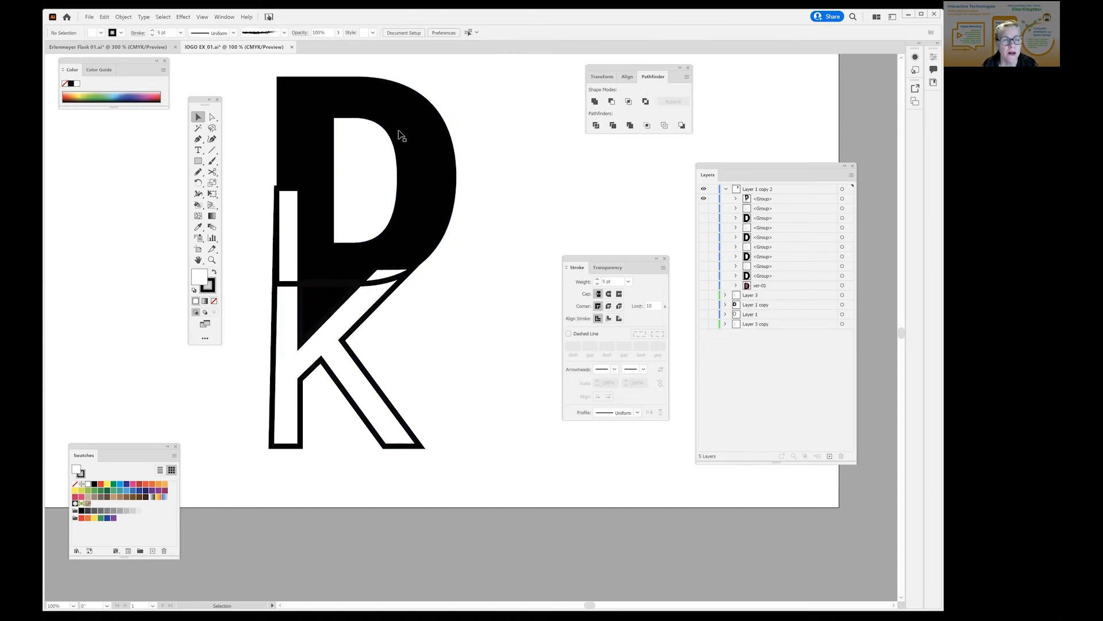
- Ungroup the divided D, k and triangle pieces and clear the selection
drag(271, 91, 457, 463)
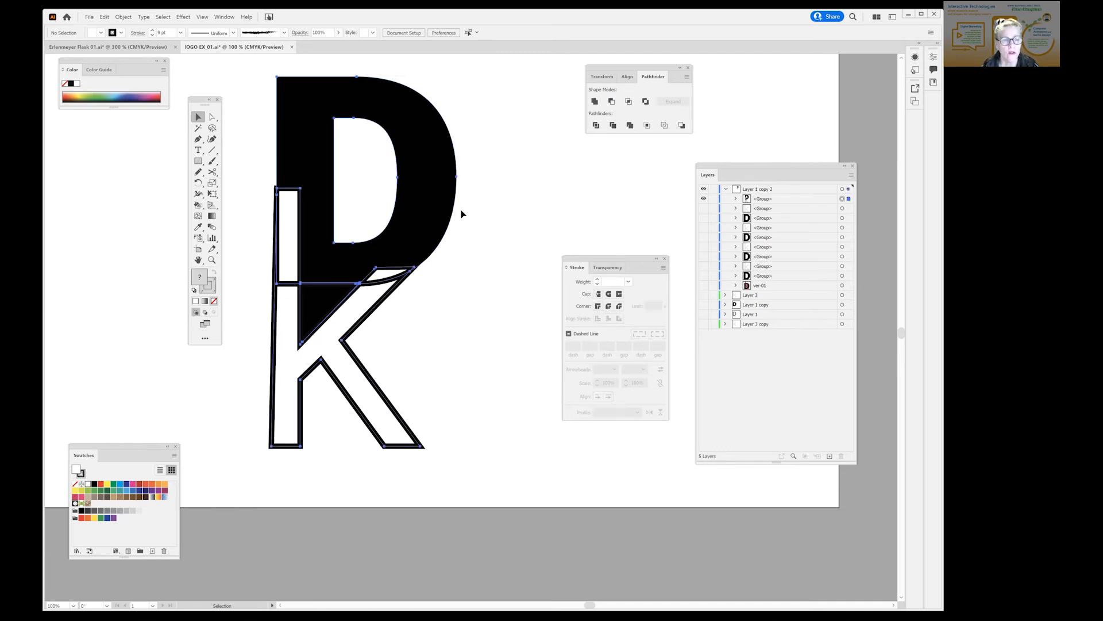
click(126, 19)
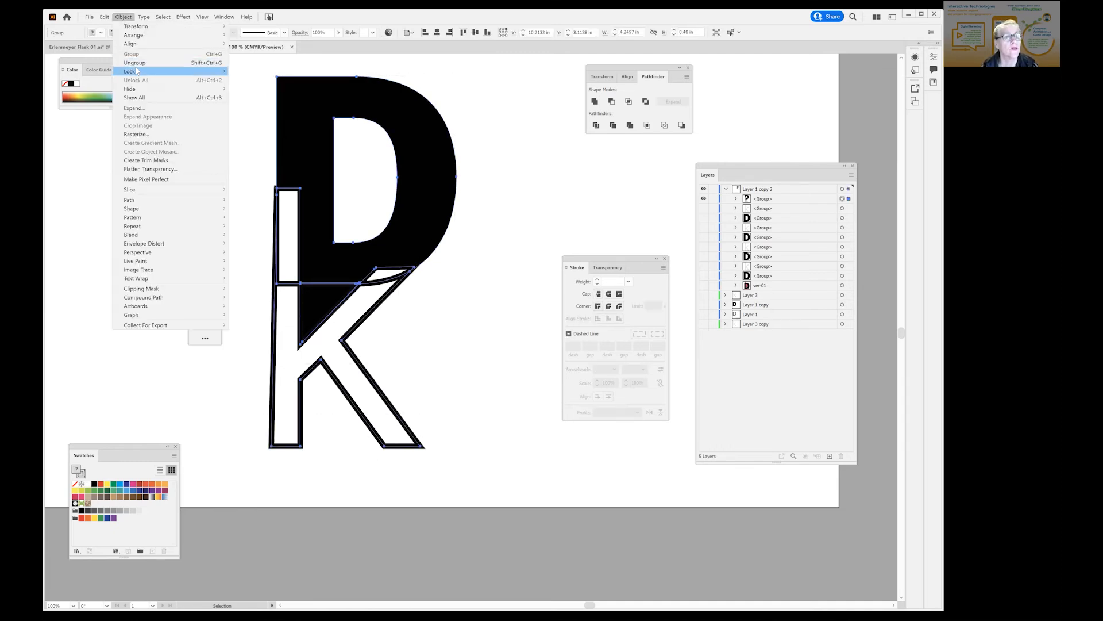
click(140, 65)
click(483, 109)
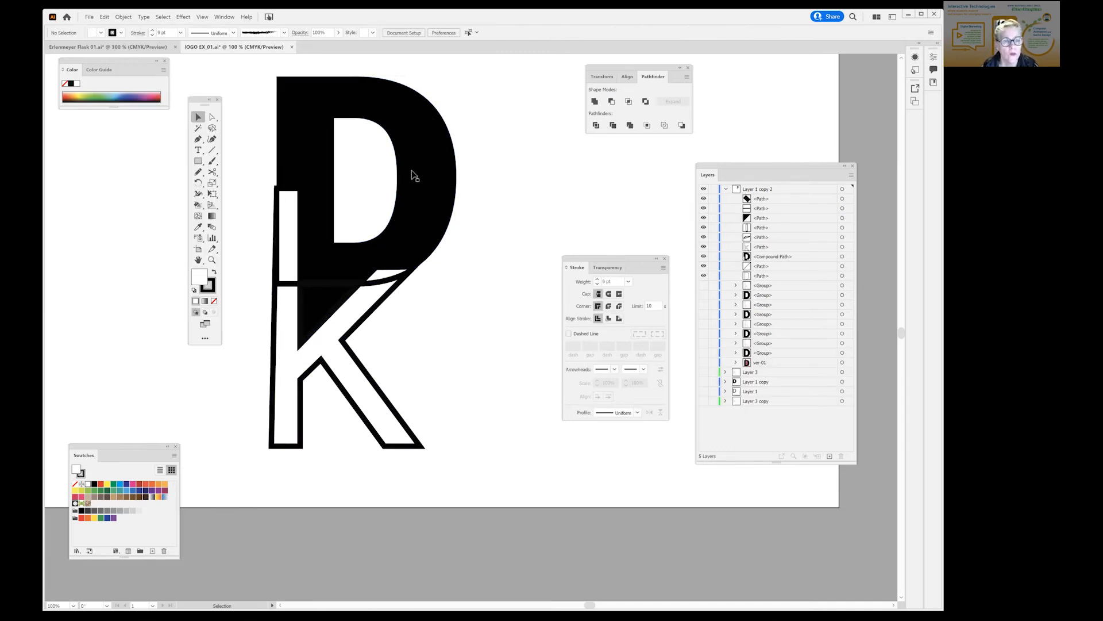
- Delete the small overlap piece where the k's arm crosses the D, and the k's lower body
click(388, 281)
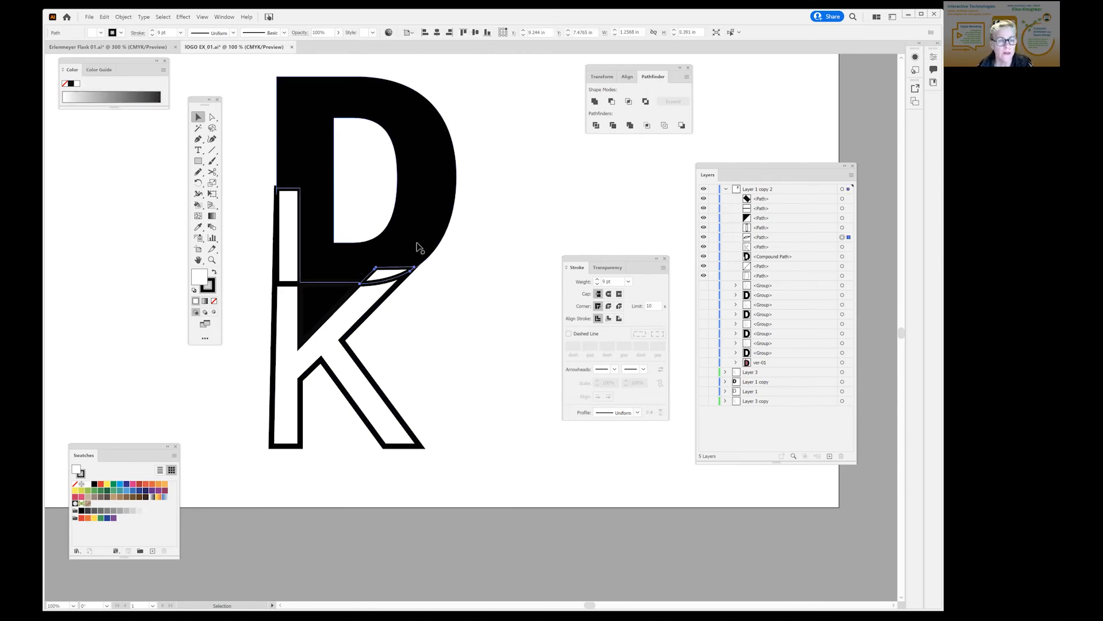
key(Delete)
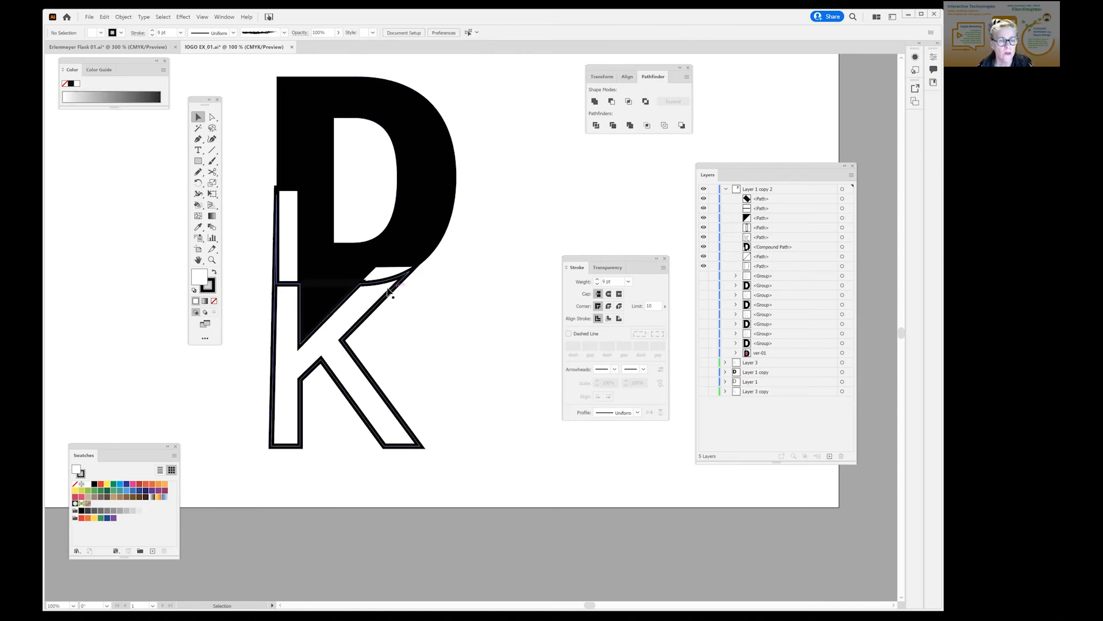
click(389, 287)
key(Delete)
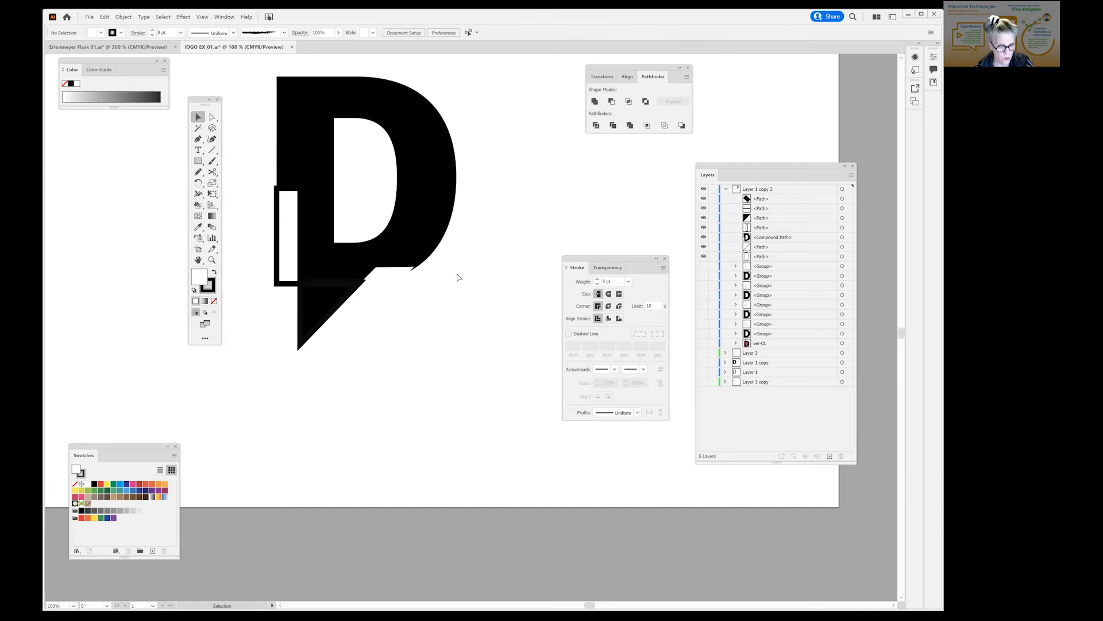
- Undo the deletions, the ungrouping and the Divide operation, keep the k group's white fill and clear the selection
key(ctrl+z)
key(ctrl+z)
key(ctrl+z)
key(ctrl+z)
key(ctrl+z)
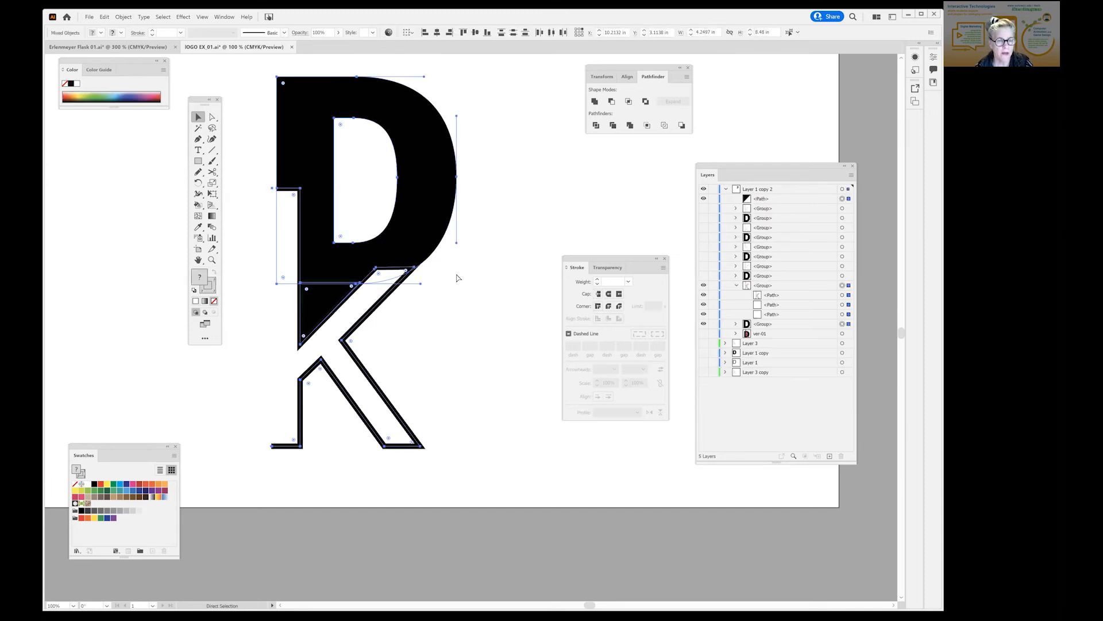
click(490, 115)
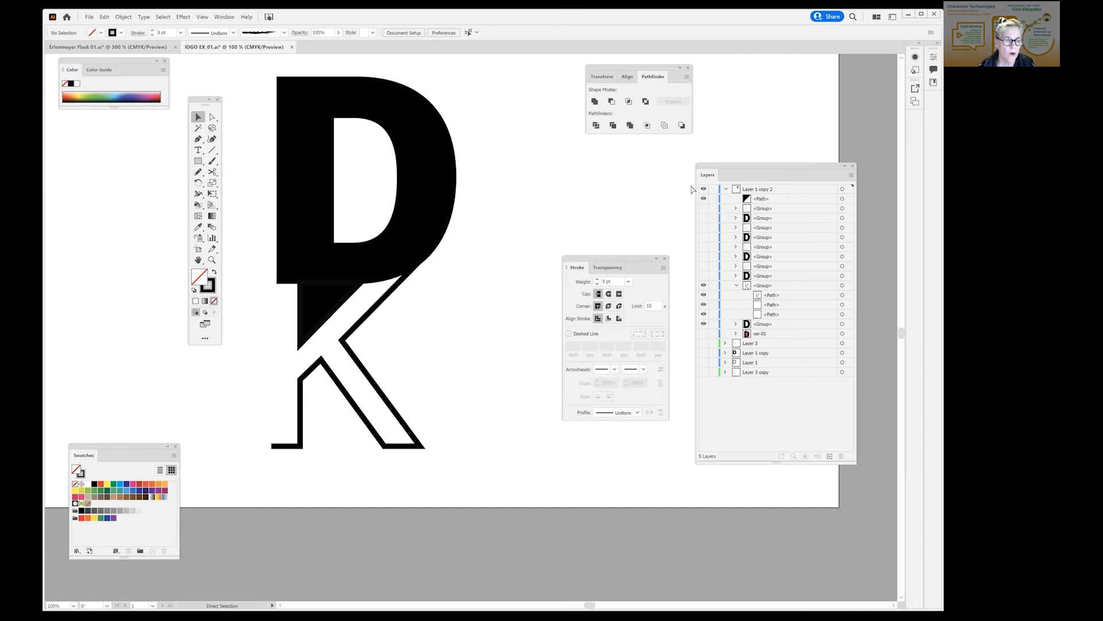
key(ctrl+z)
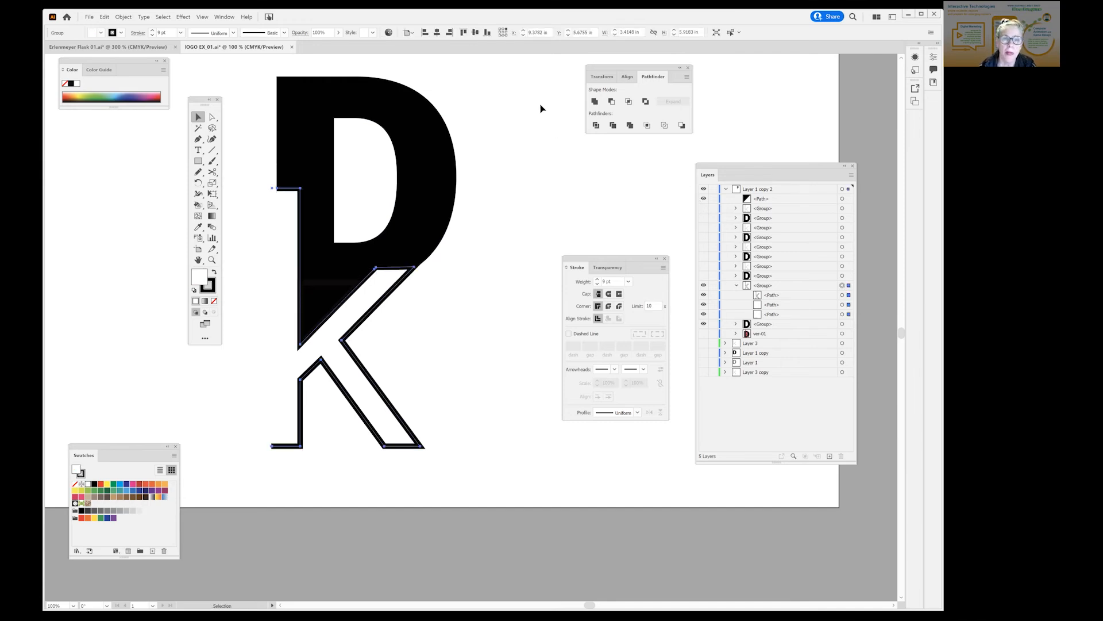
click(543, 105)
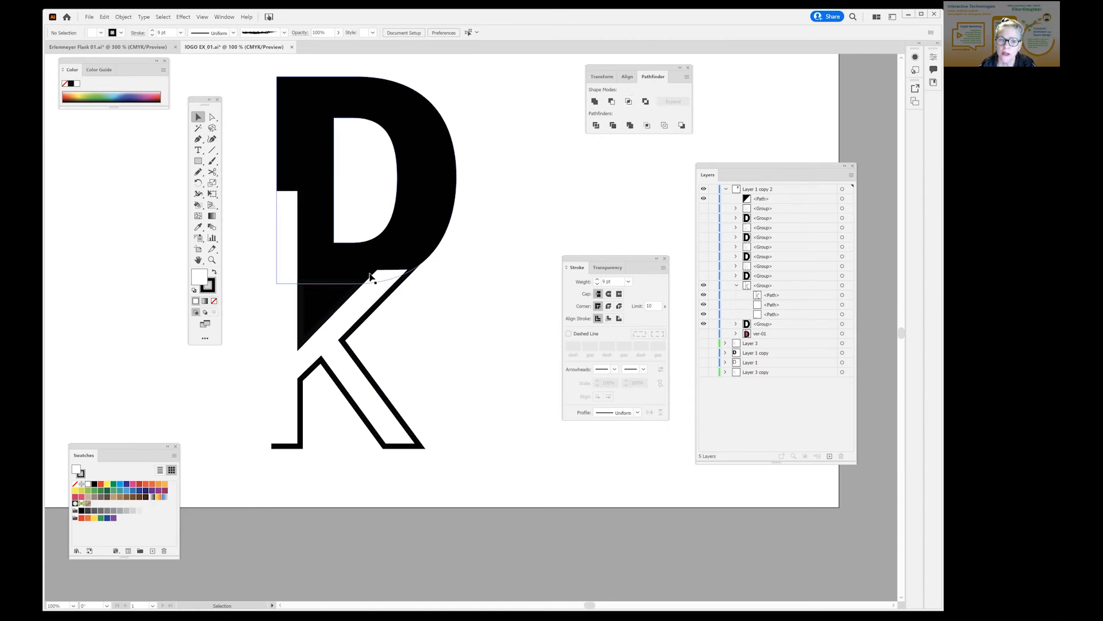
- Hide the k's outline path inside its group so only the D and the triangle show
click(441, 180)
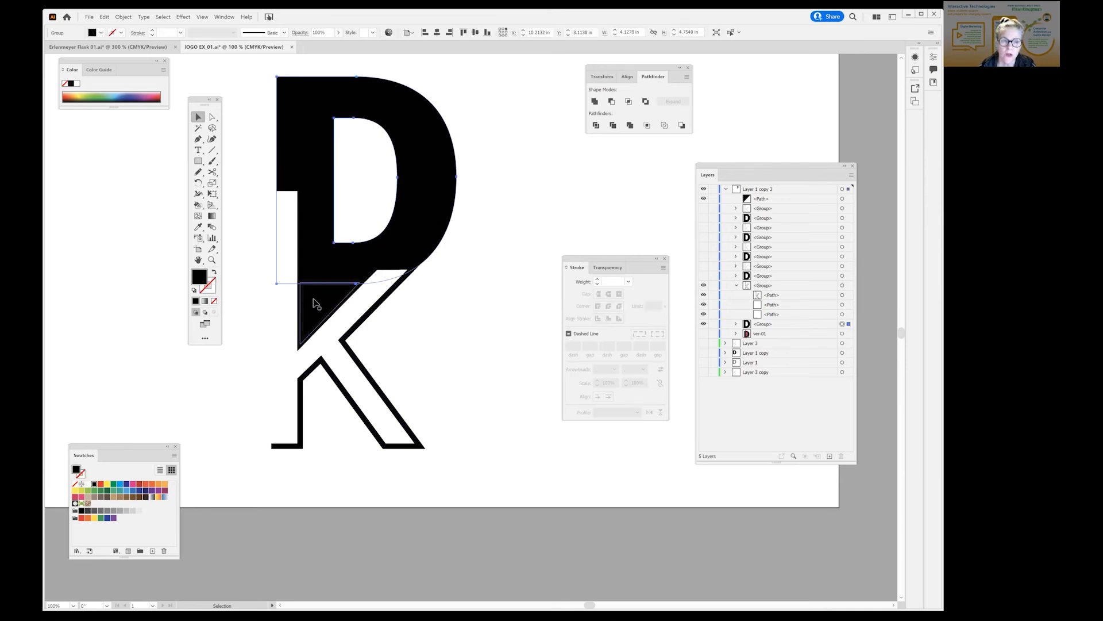
click(316, 305)
click(297, 303)
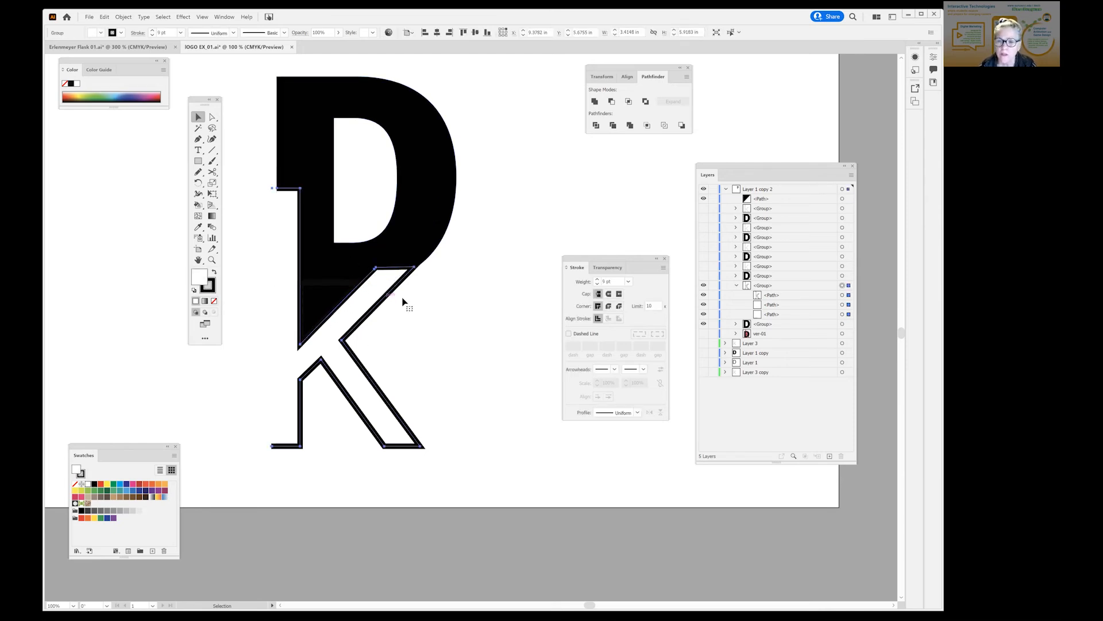
click(704, 295)
- Merge the D and the triangle with the Pathfinder's Unite operation and show the k's outline path again
click(422, 257)
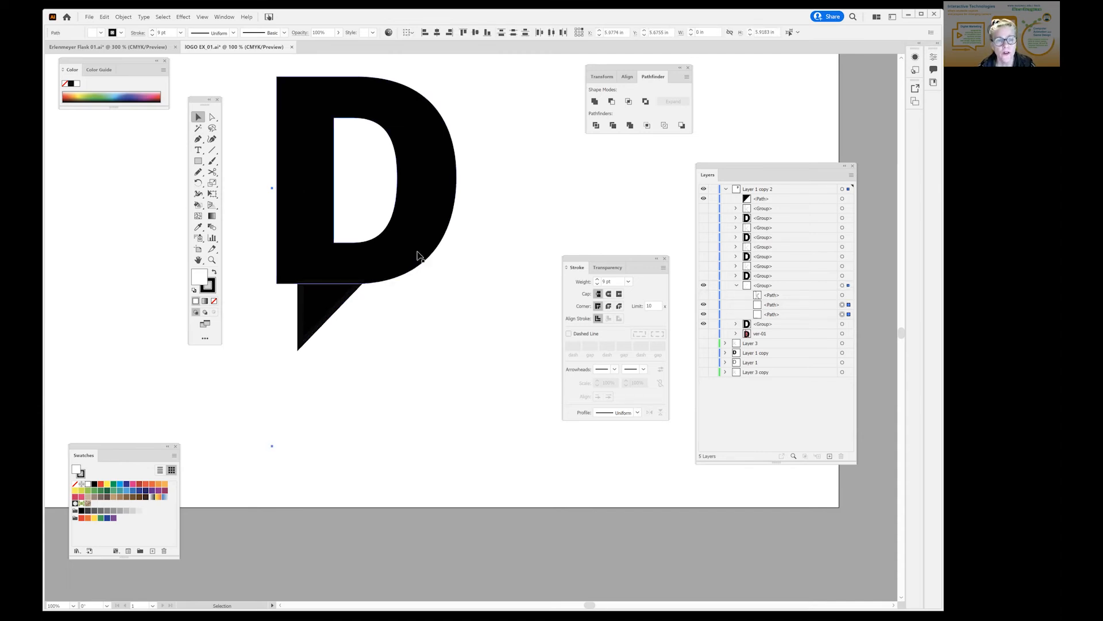
shift+click(331, 300)
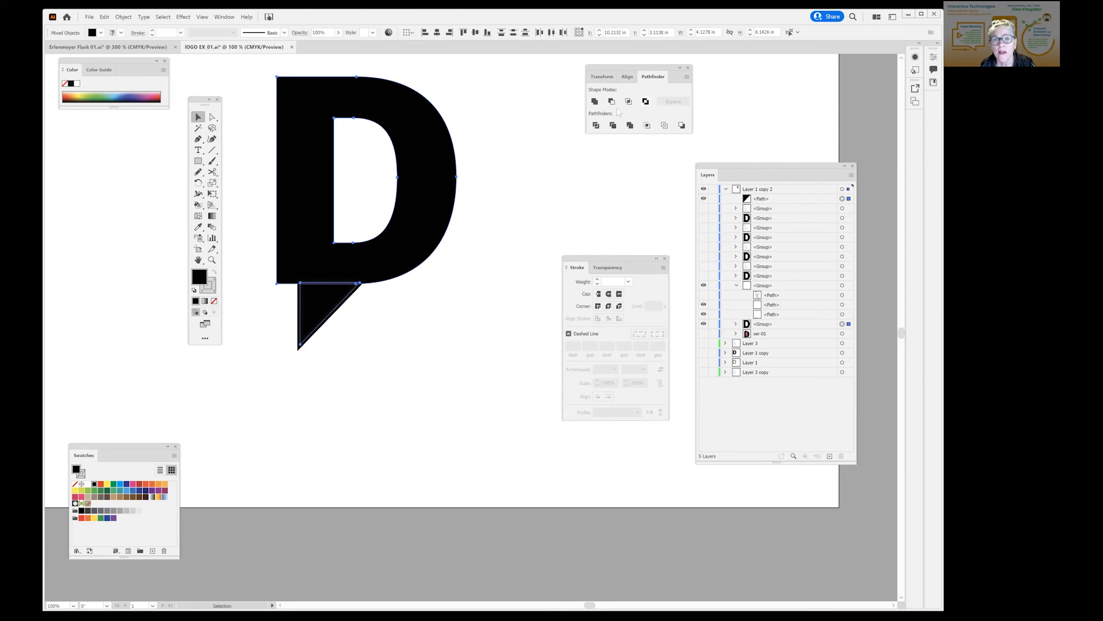
click(595, 102)
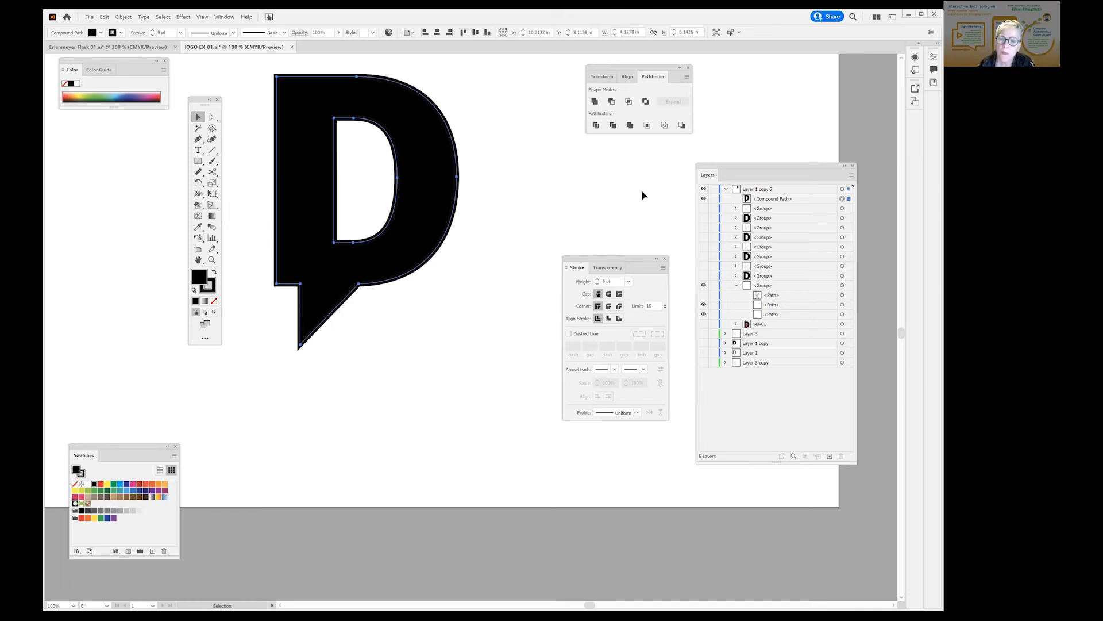
click(704, 295)
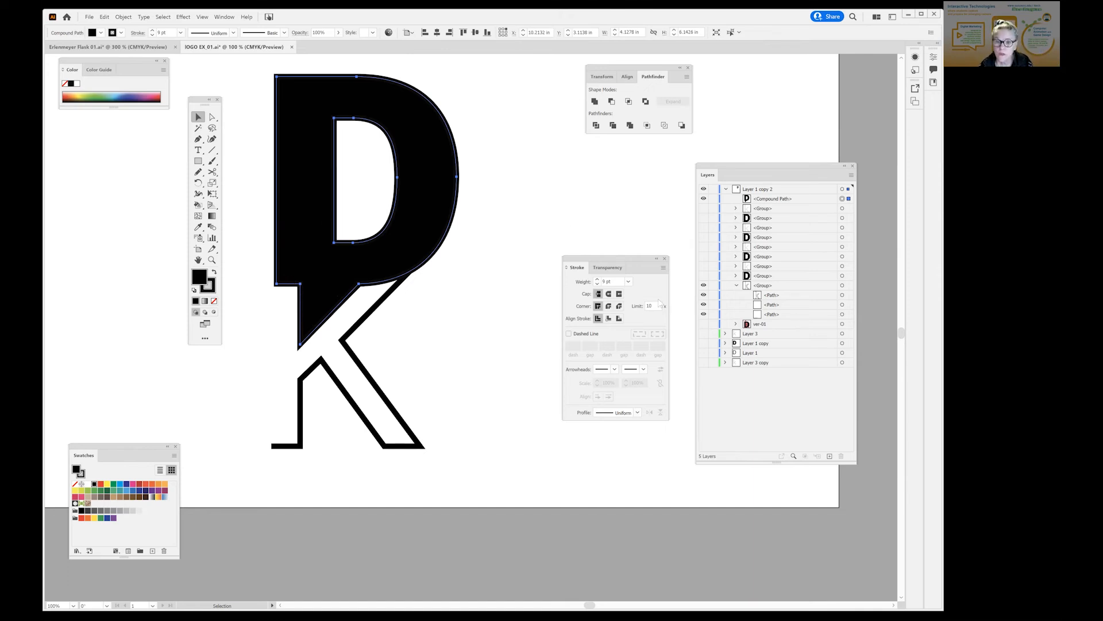
- Try bringing the k group in front of the merged D, undo it and clear the selection
click(352, 310)
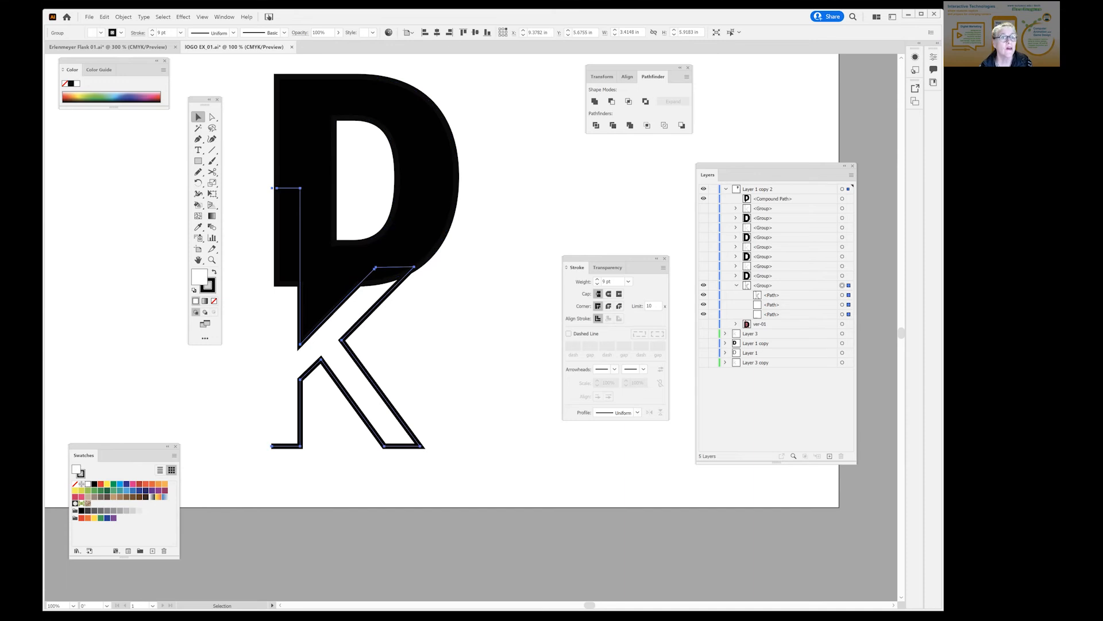
click(122, 17)
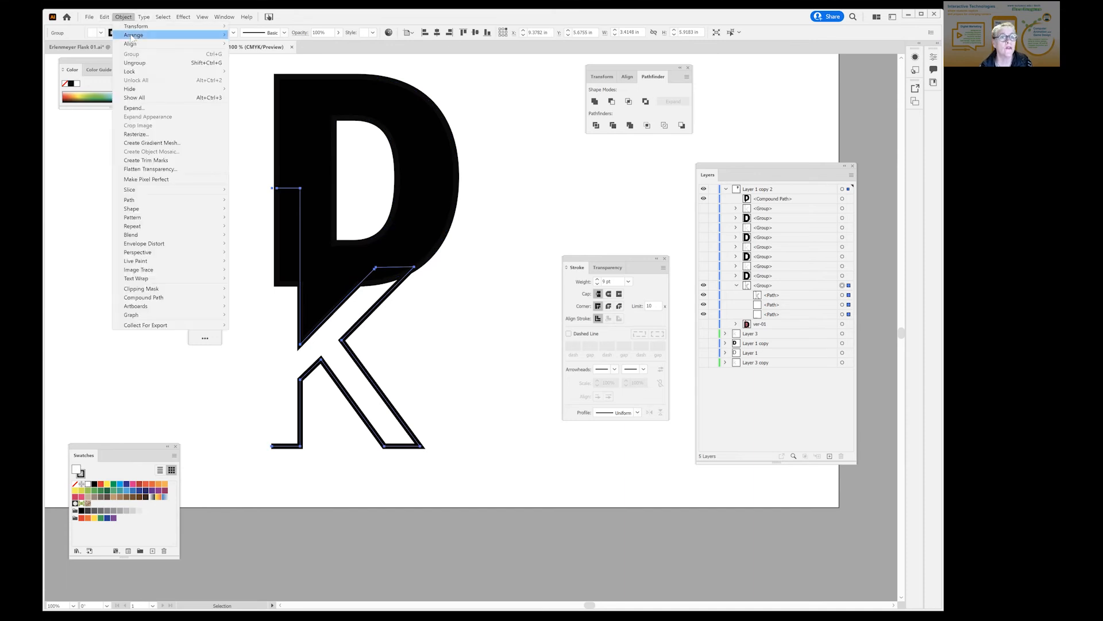
mouse_move(150, 35)
click(273, 36)
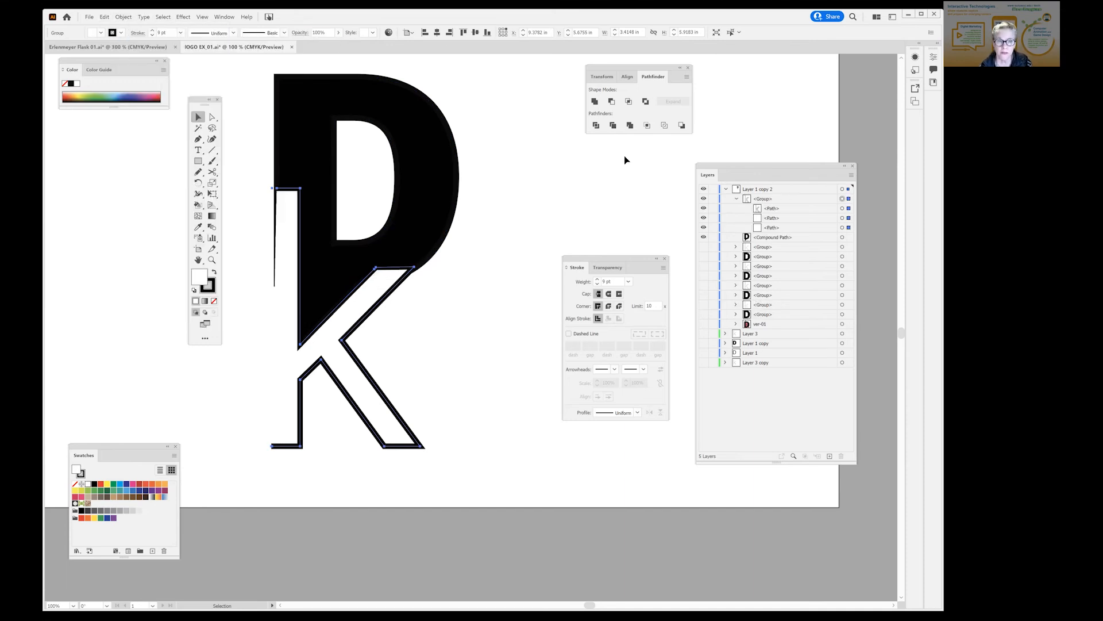
key(a)
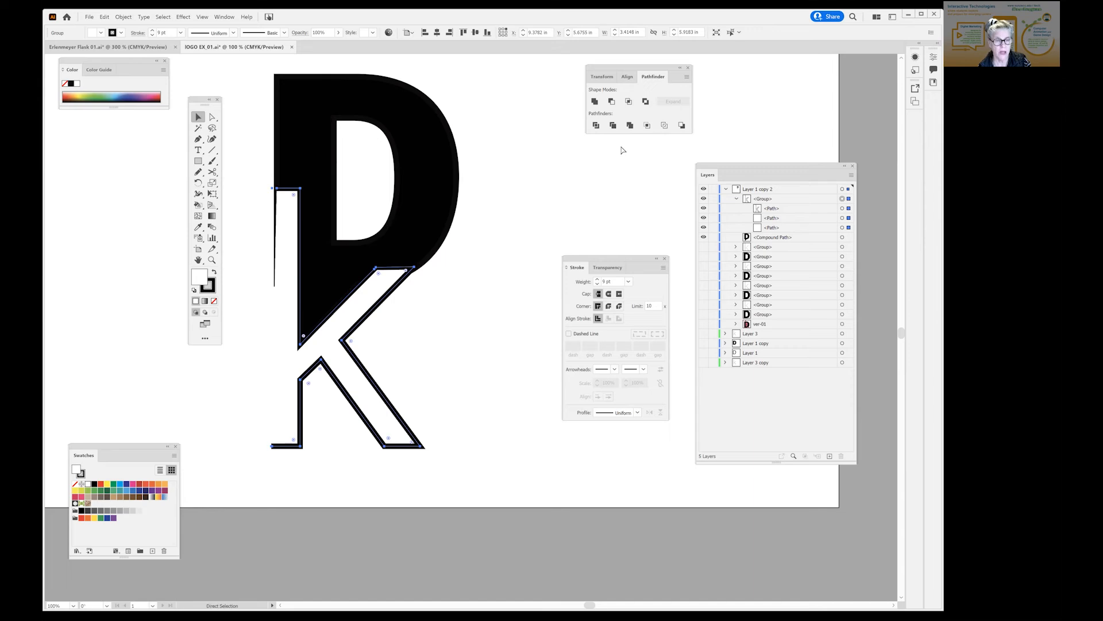
key(ctrl+z)
click(550, 138)
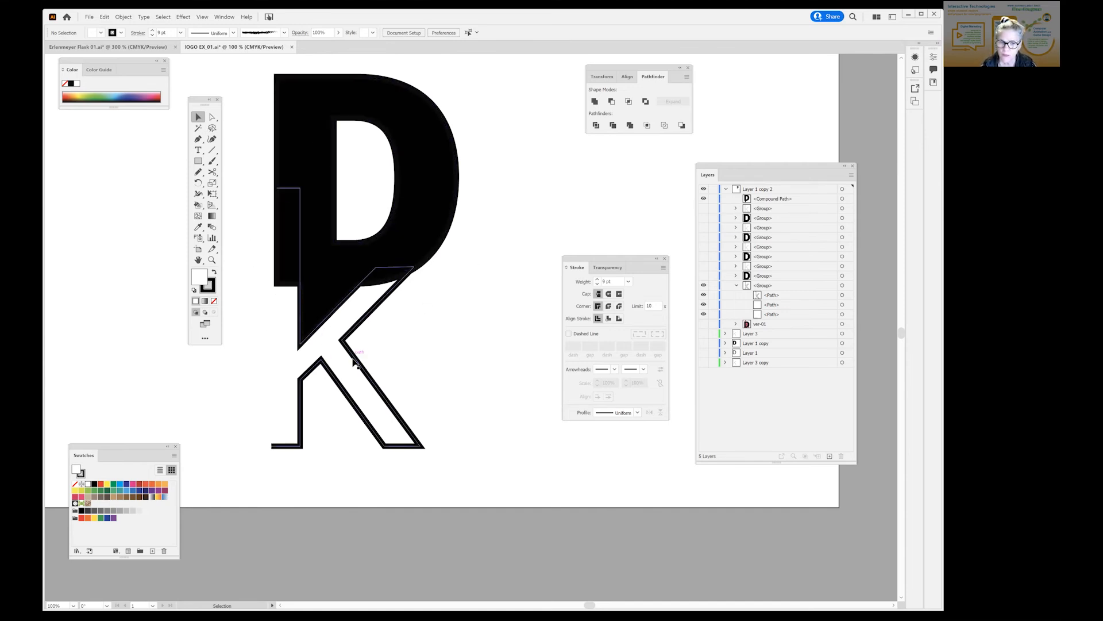
- Select the k group and save the document
click(399, 448)
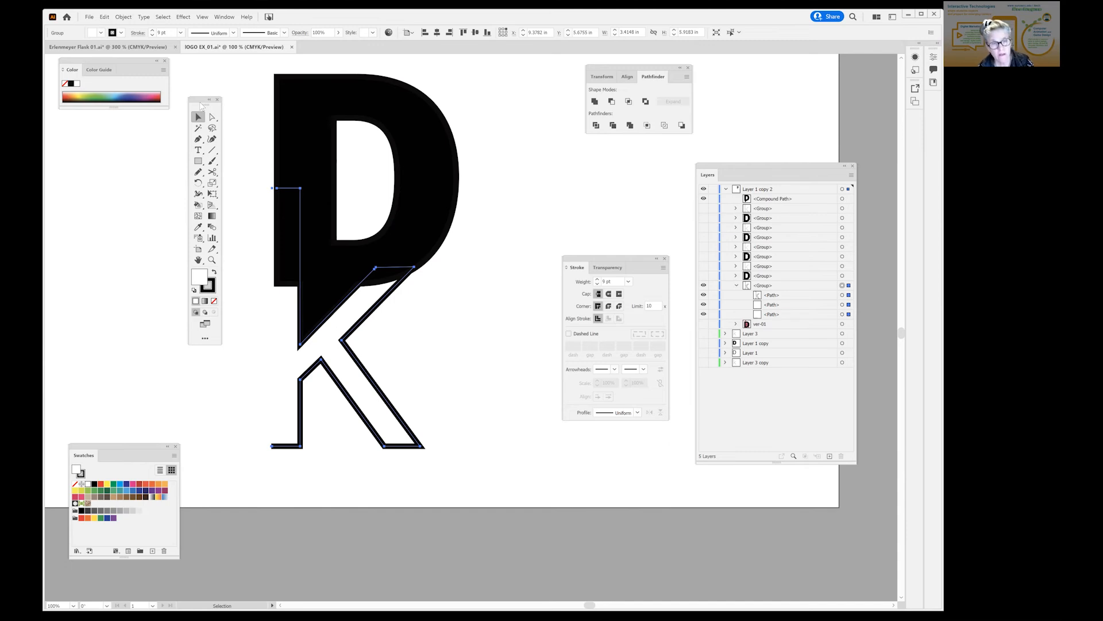
key(ctrl+s)
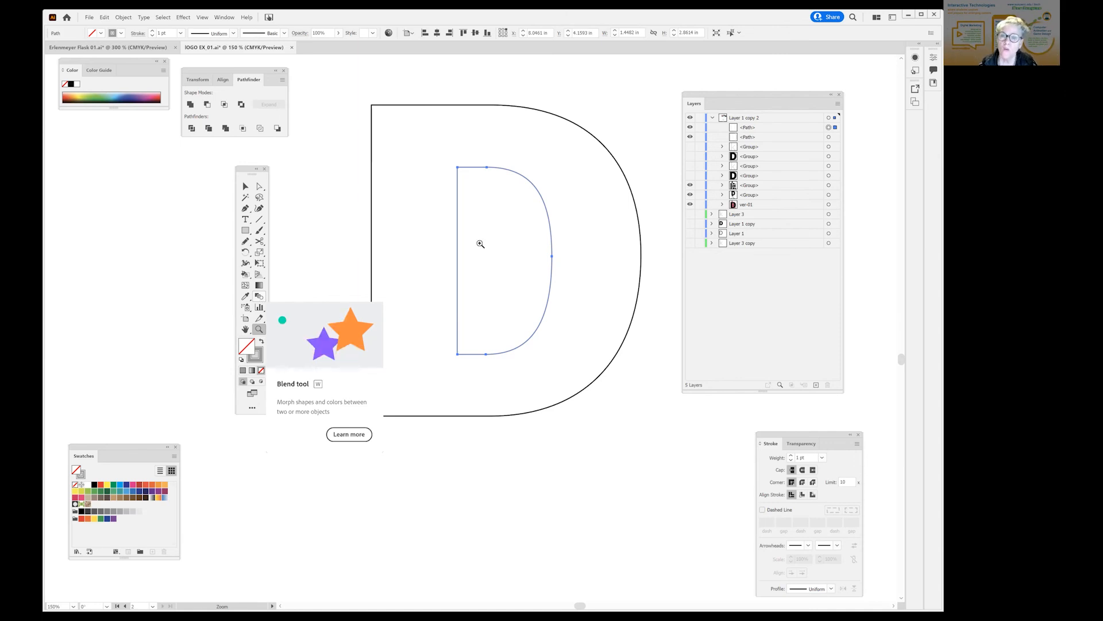
- Toggle the visibility of the outer and inner D outlines to check which path is which
click(690, 137)
click(690, 137)
click(690, 128)
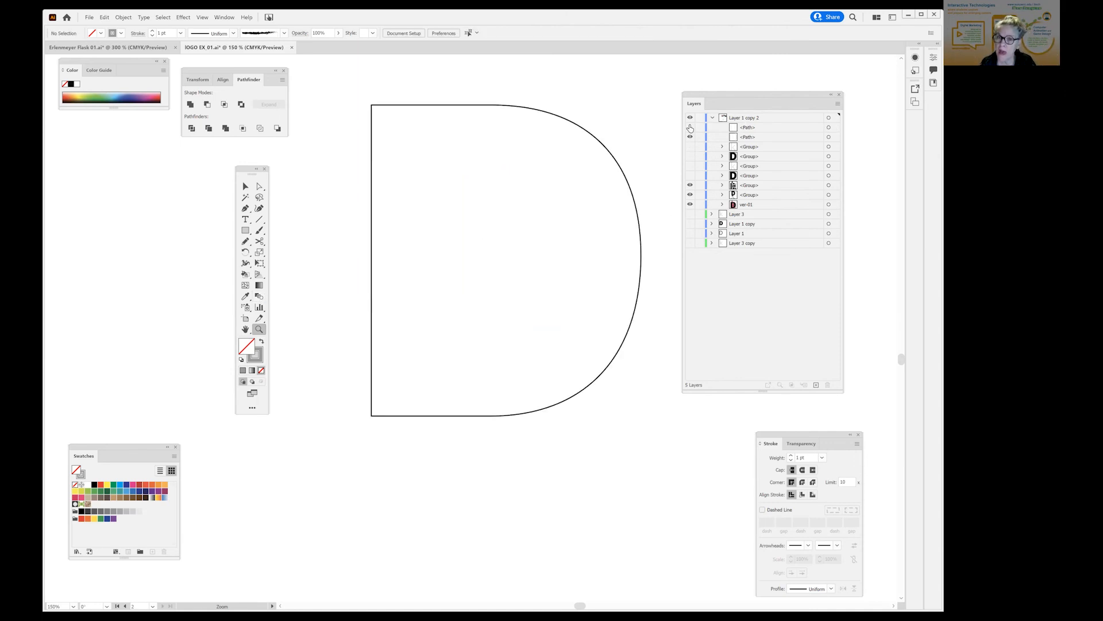
click(691, 128)
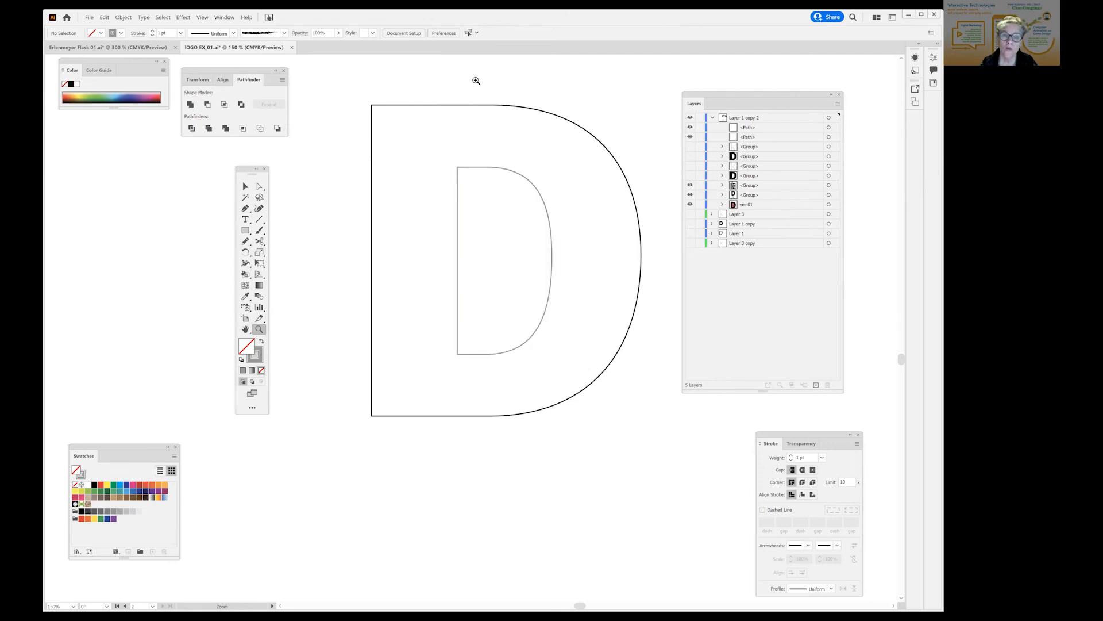
- Set the Blend tool's spacing to Specified Steps with 8 steps
double_click(260, 297)
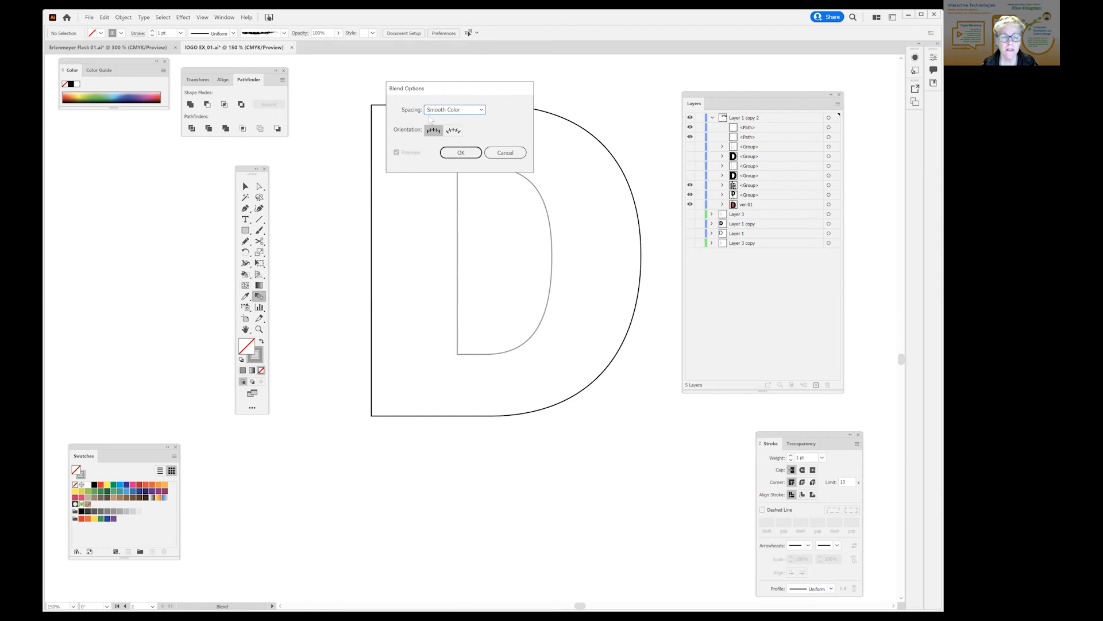
click(450, 111)
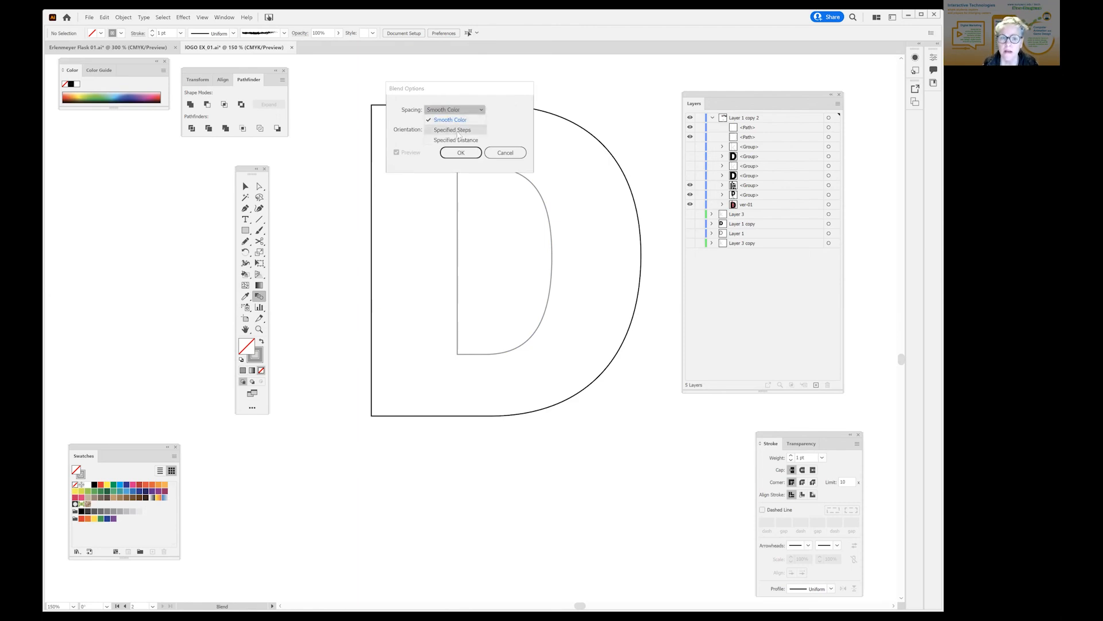
click(454, 130)
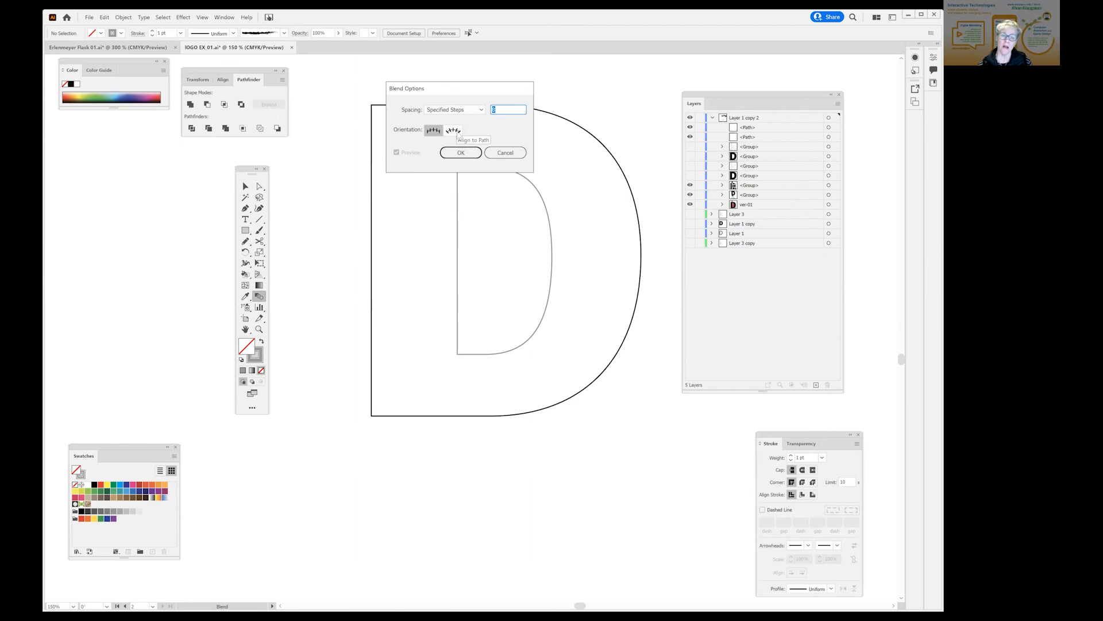
click(461, 152)
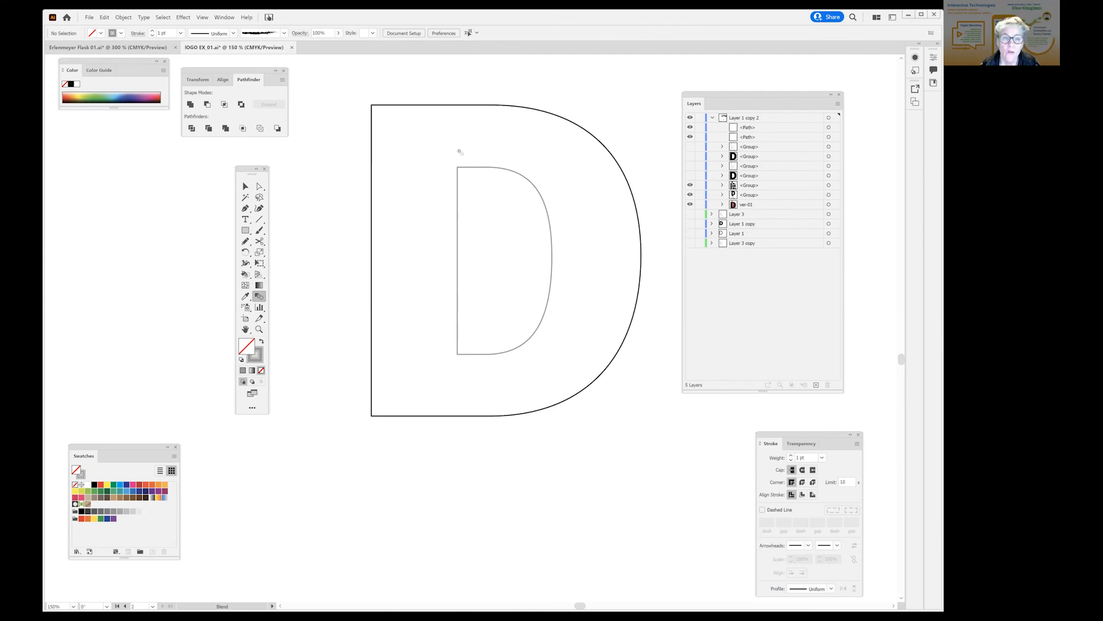
- Select both D outlines and confirm the blend options with 8 specified steps
click(245, 186)
click(541, 273)
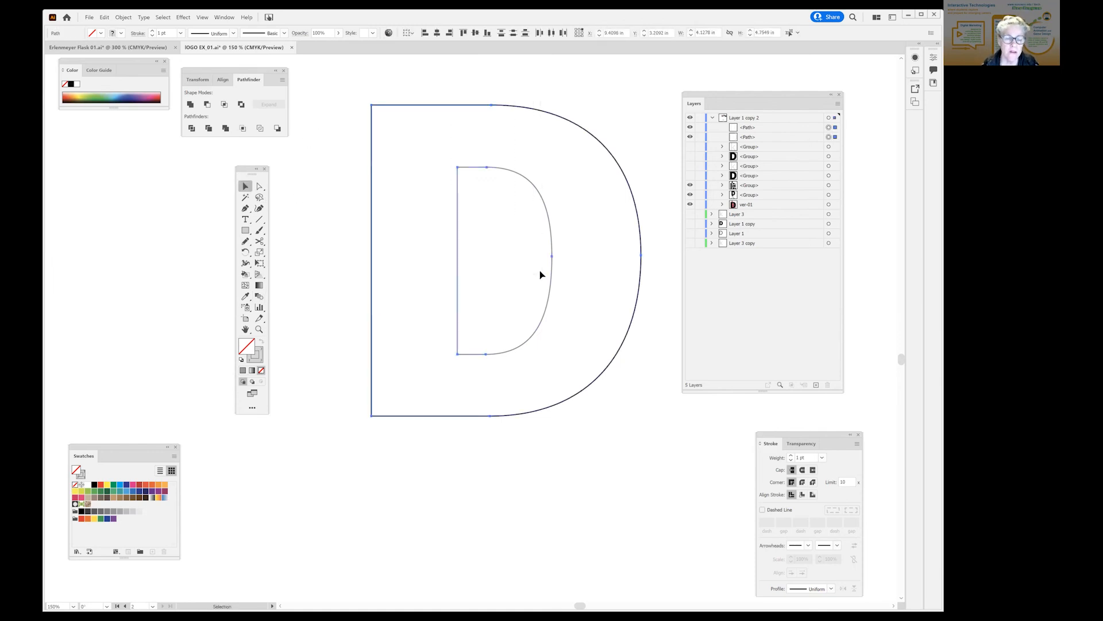
click(259, 296)
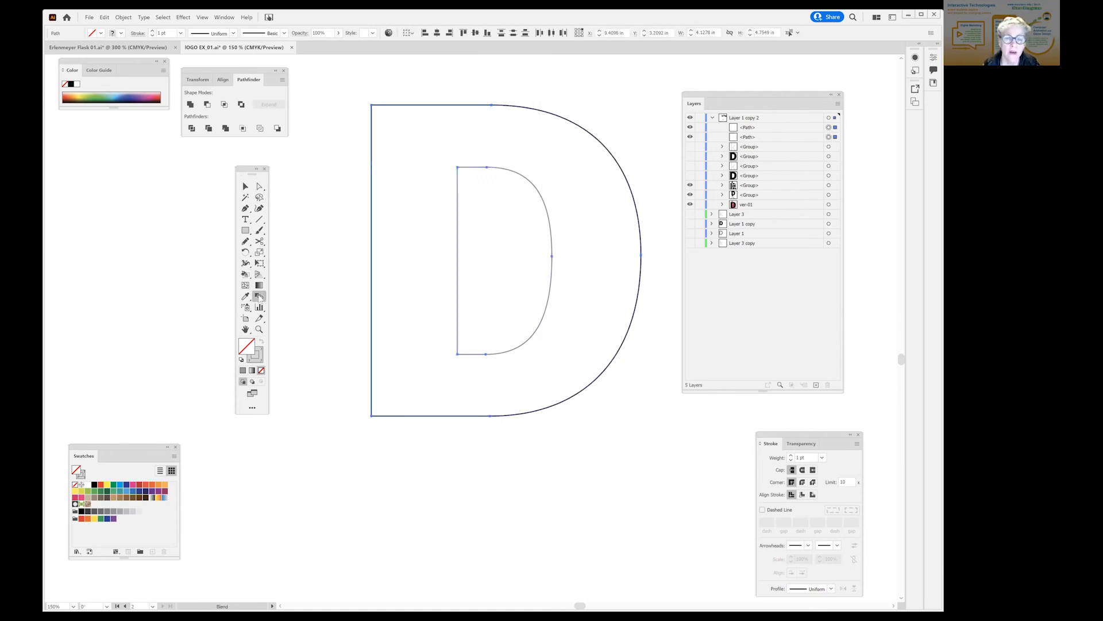
double_click(259, 297)
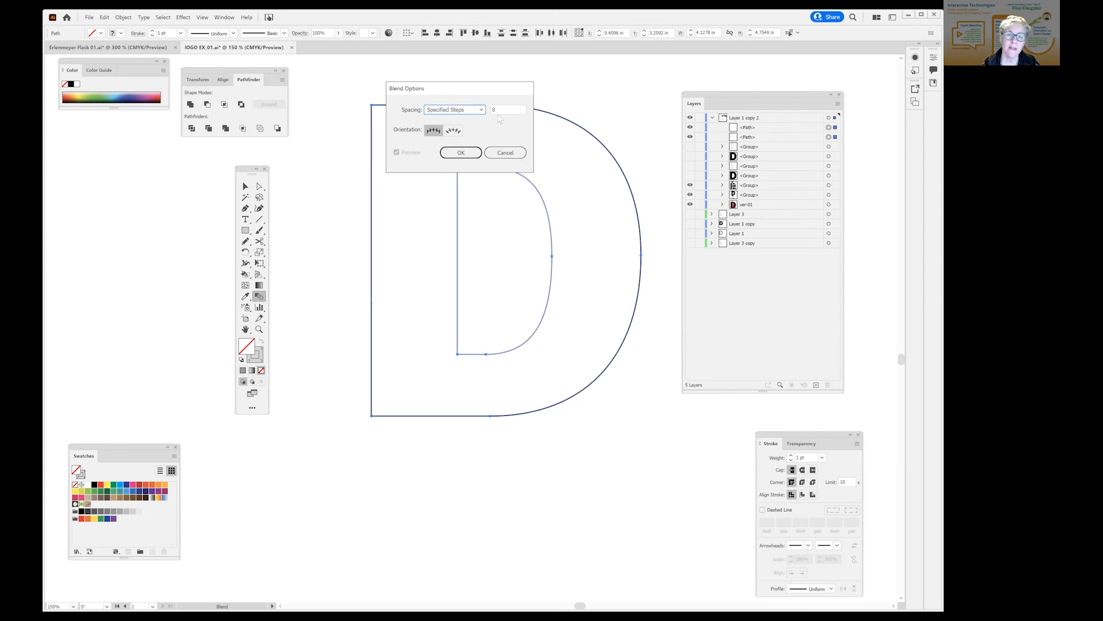
click(463, 154)
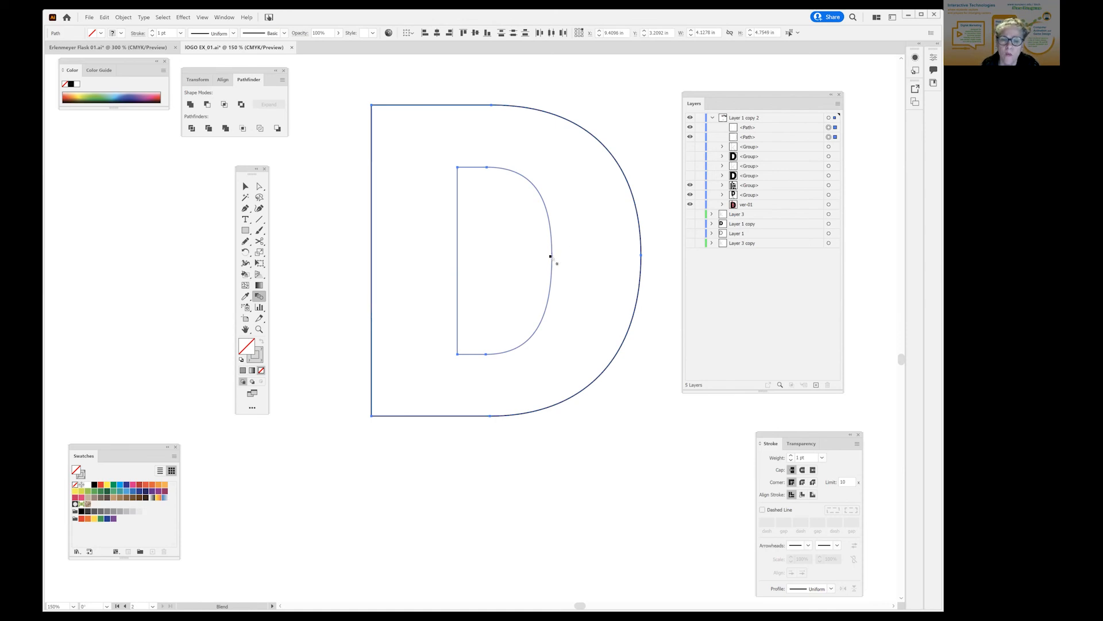
- Try blending the inner D outline with the outer one, undo the blend and return to the Selection tool
click(642, 257)
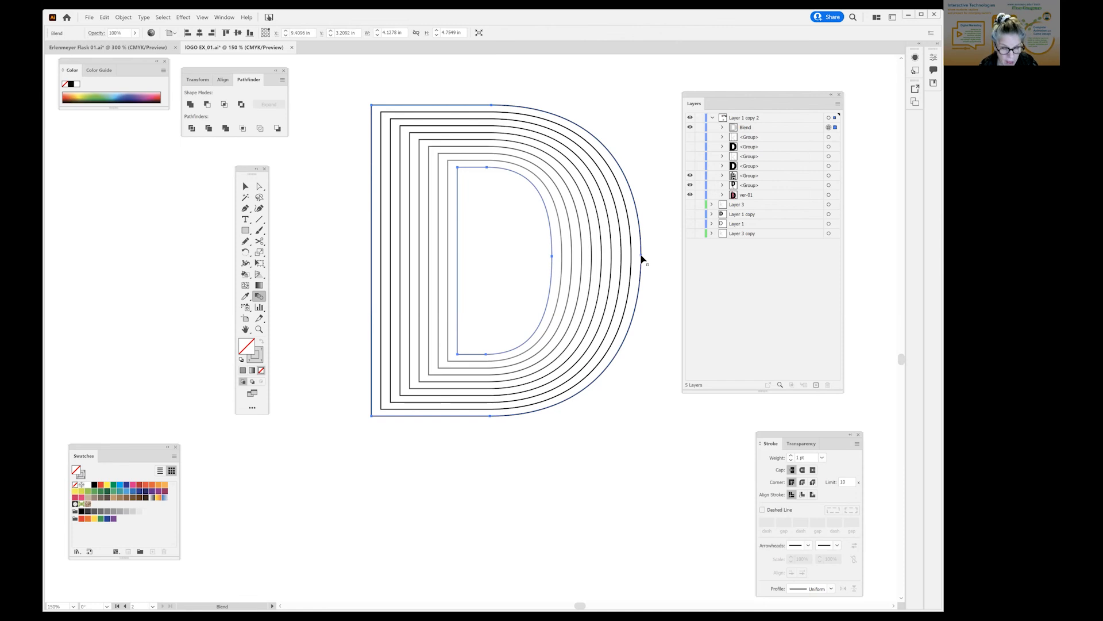
key(ctrl+z)
key(v)
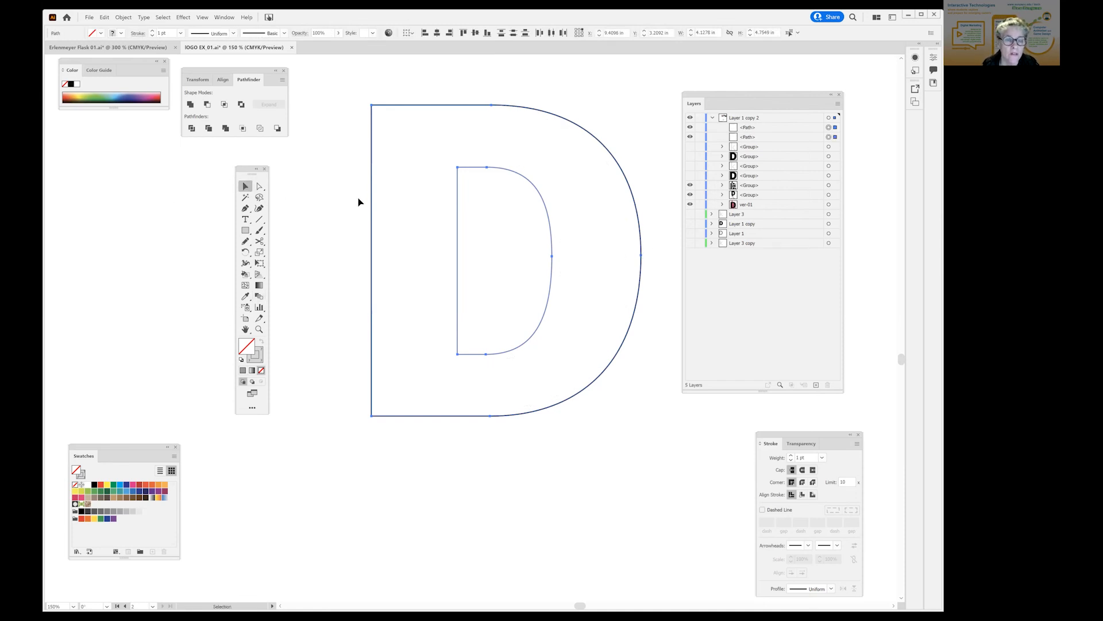
- Set the stroke weight of both D outlines to 8 pt and deselect them
drag(335, 106, 510, 284)
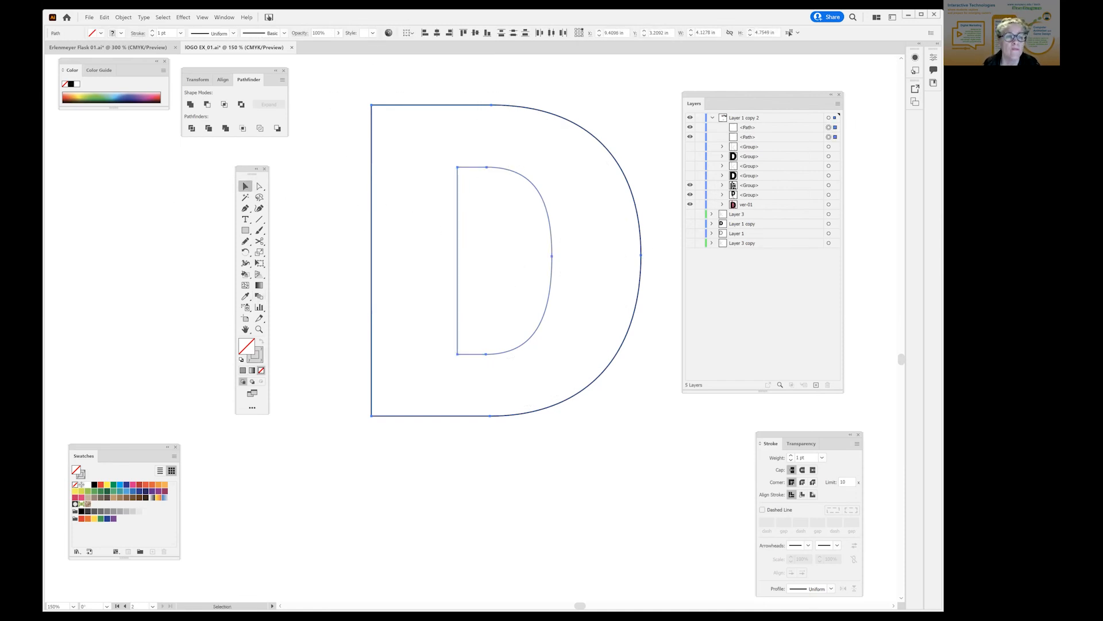
click(181, 33)
click(193, 145)
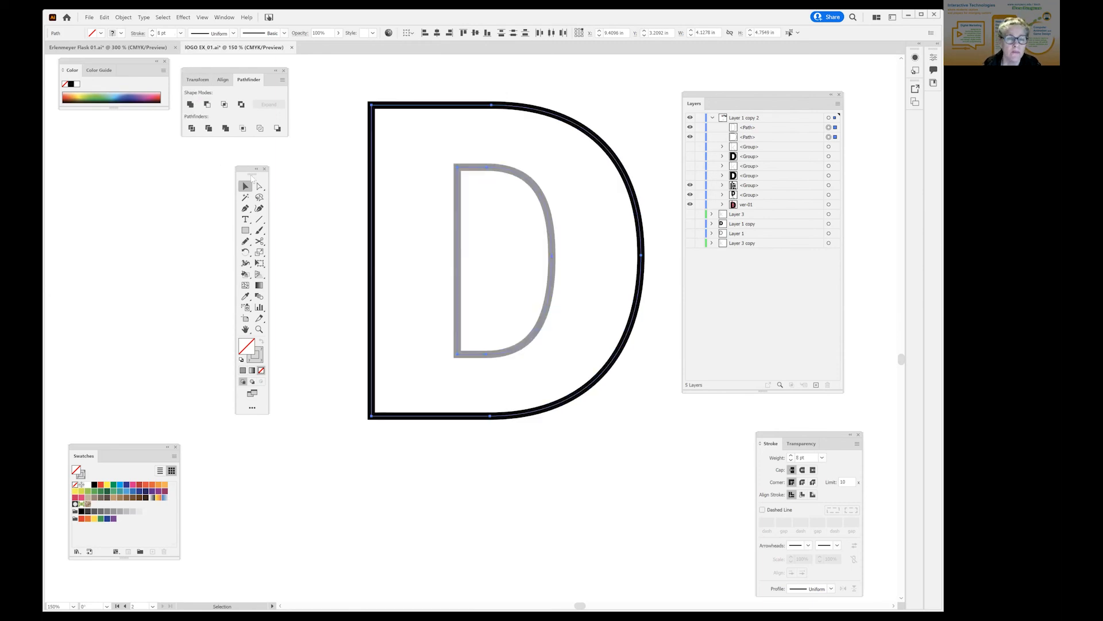
click(344, 175)
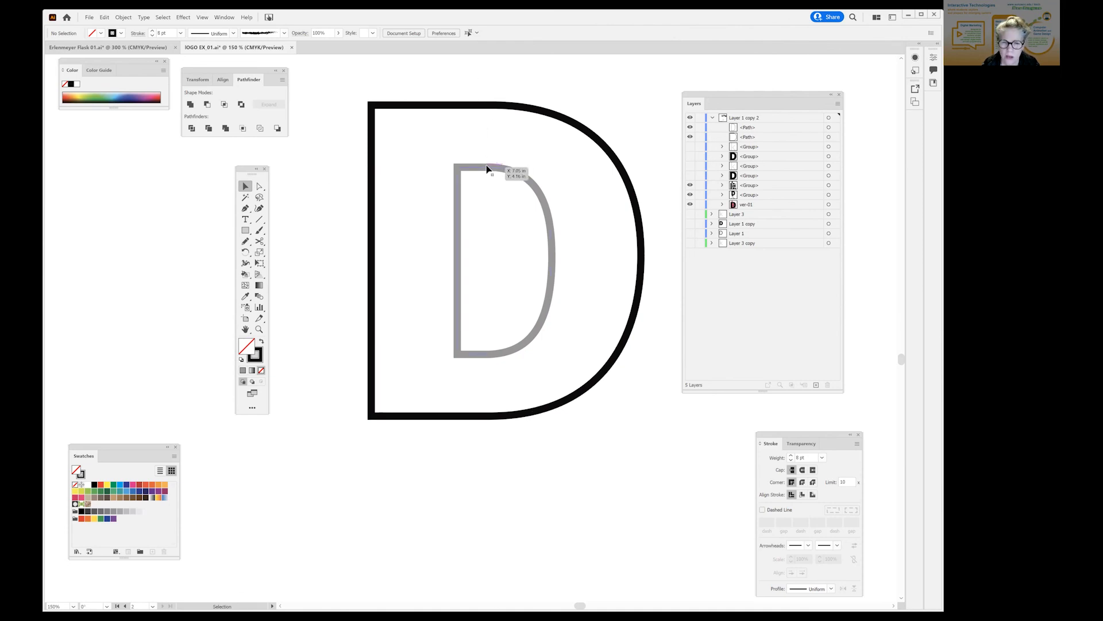
- Blend the inner and outer D outlines using Specified Steps spacing with 5 steps
drag(480, 78, 492, 202)
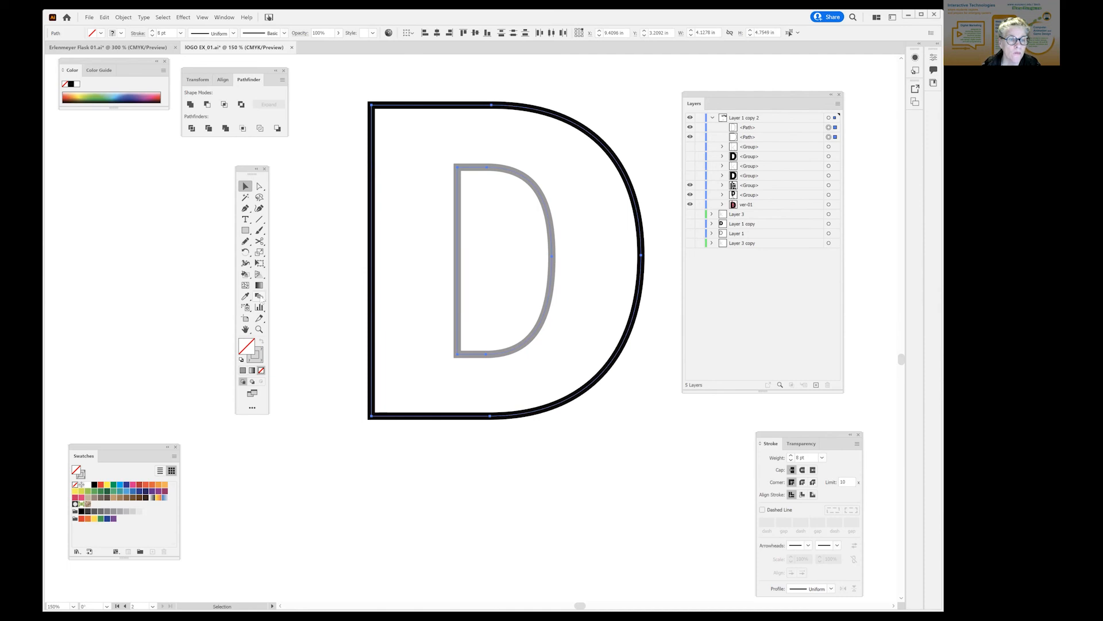
click(259, 297)
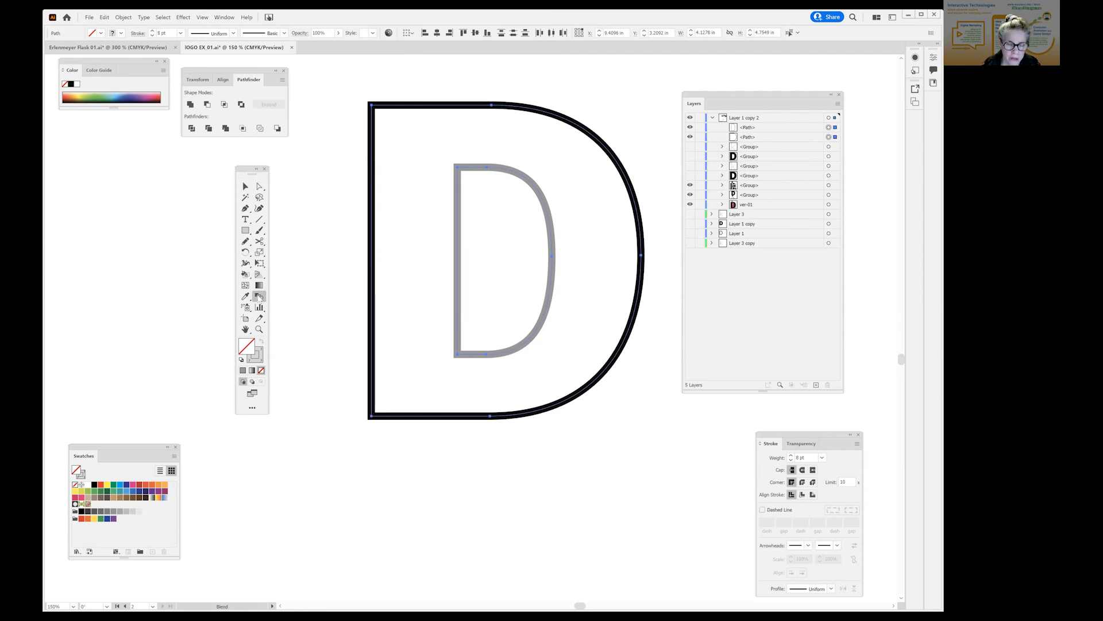
double_click(259, 297)
double_click(496, 111)
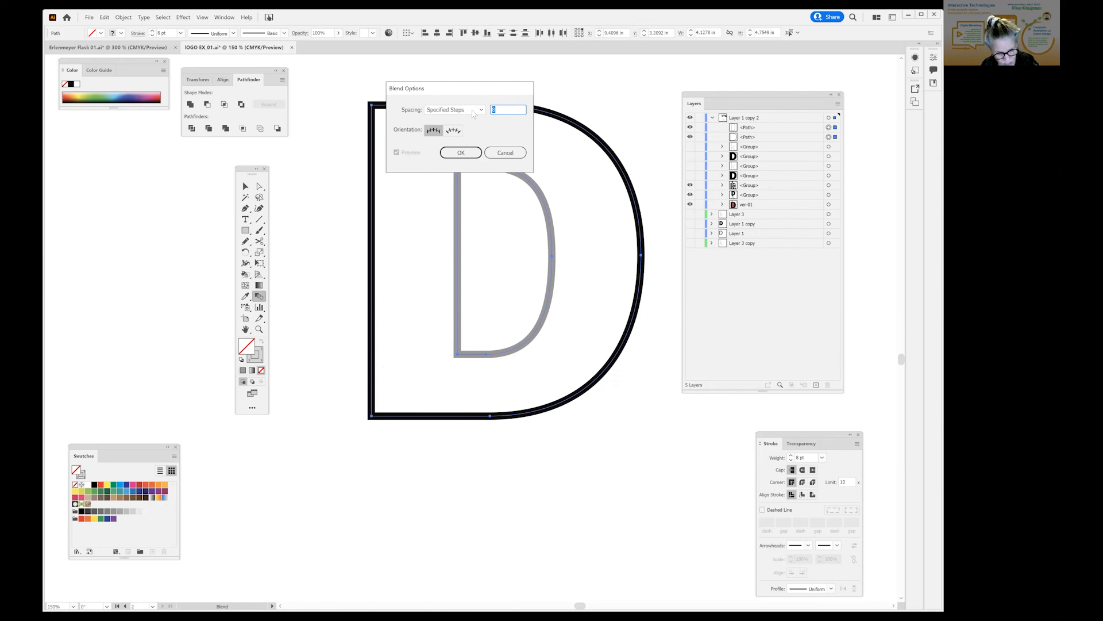
text(5)
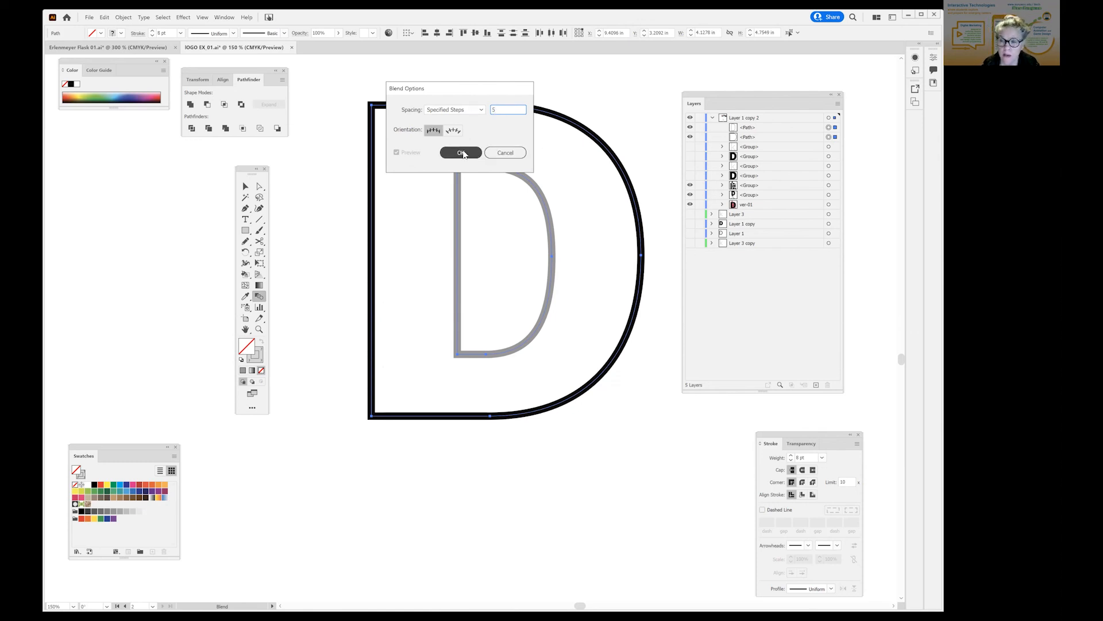
click(463, 153)
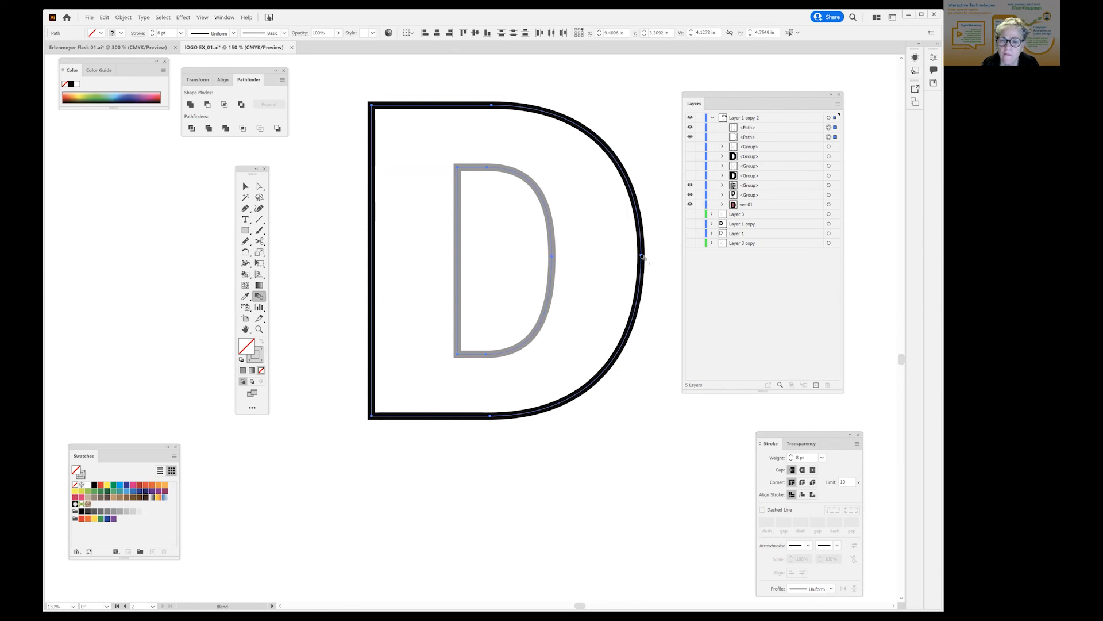
click(642, 256)
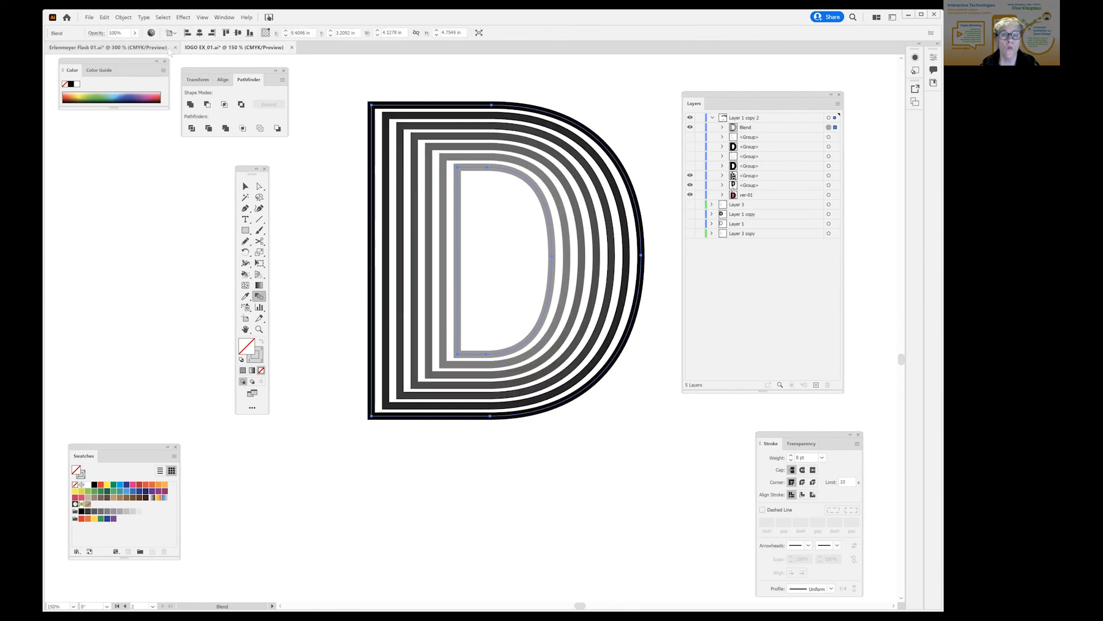
- Expand the D blend into a group of separate paths and set their stroke weight to 5 pt
click(123, 18)
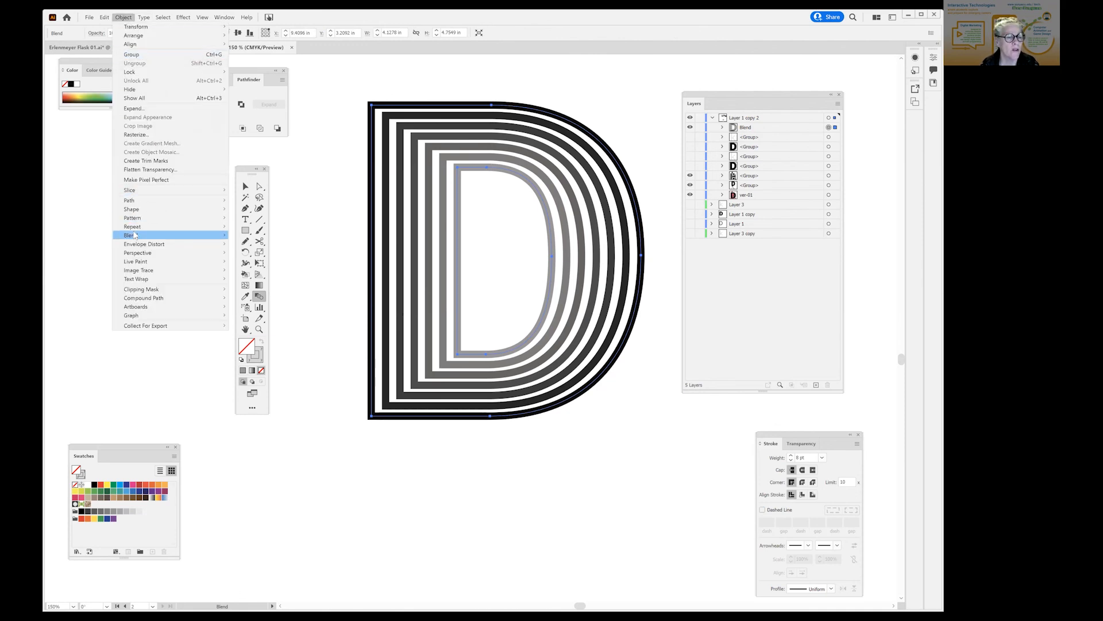
mouse_move(135, 235)
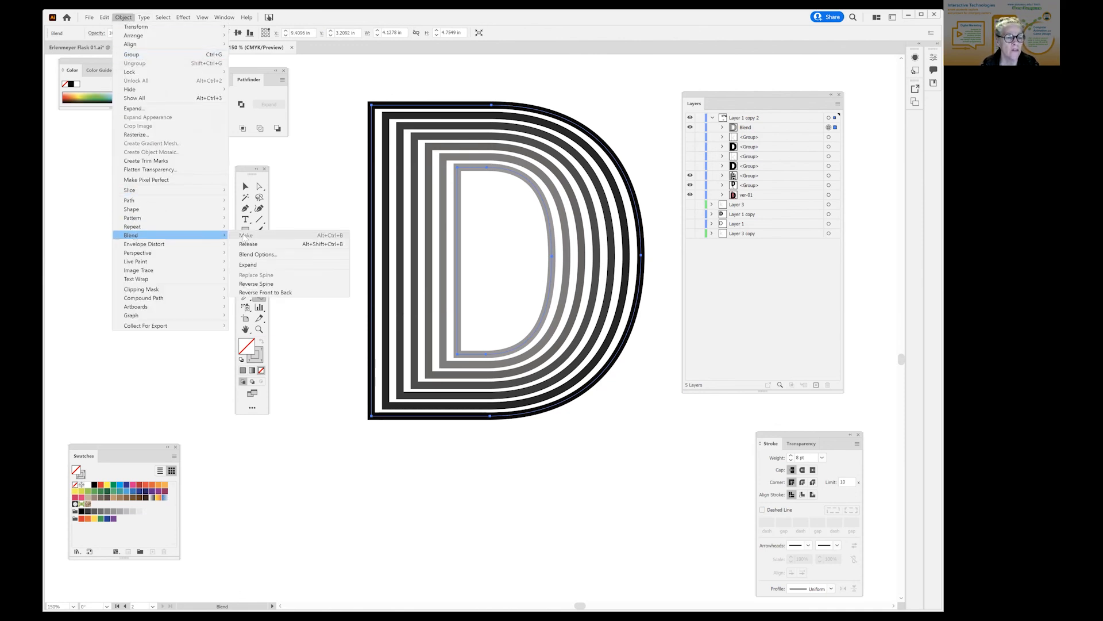
click(248, 265)
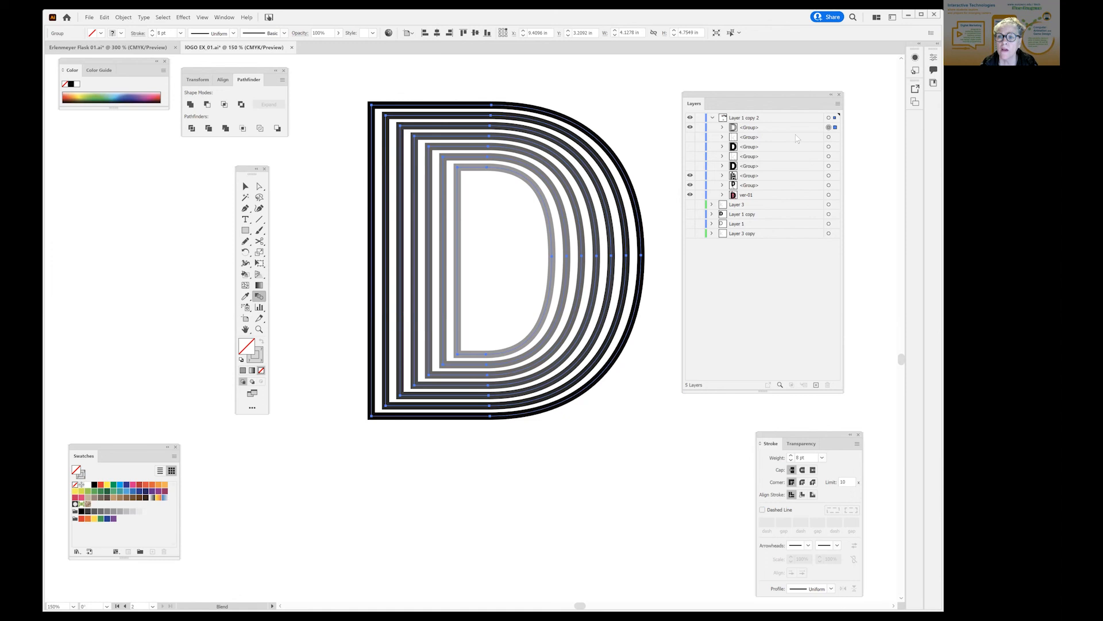
click(723, 128)
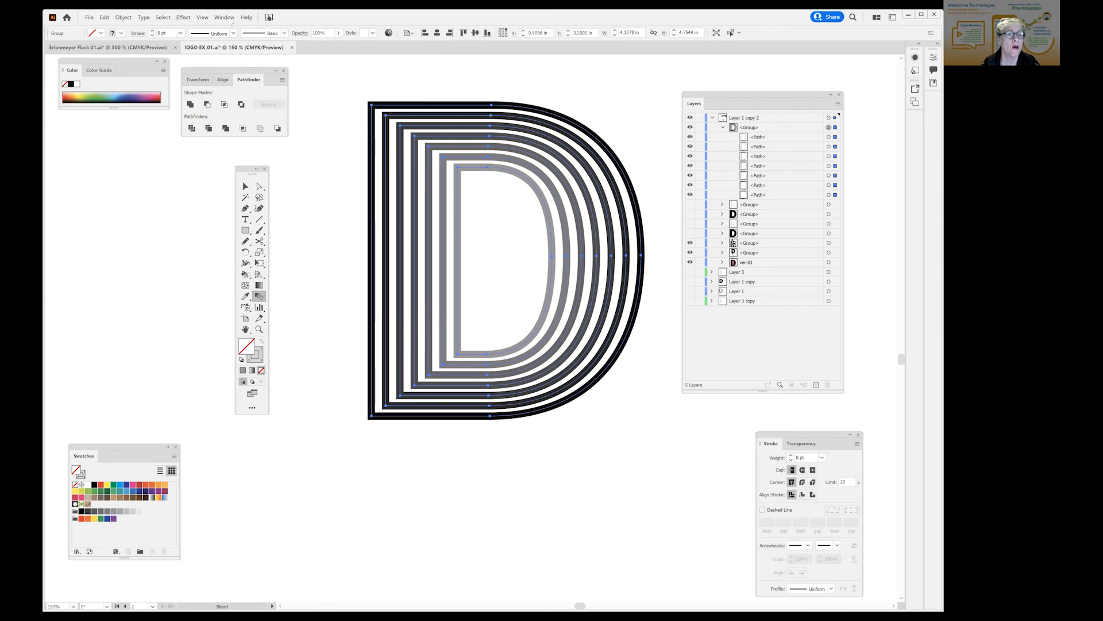
click(180, 32)
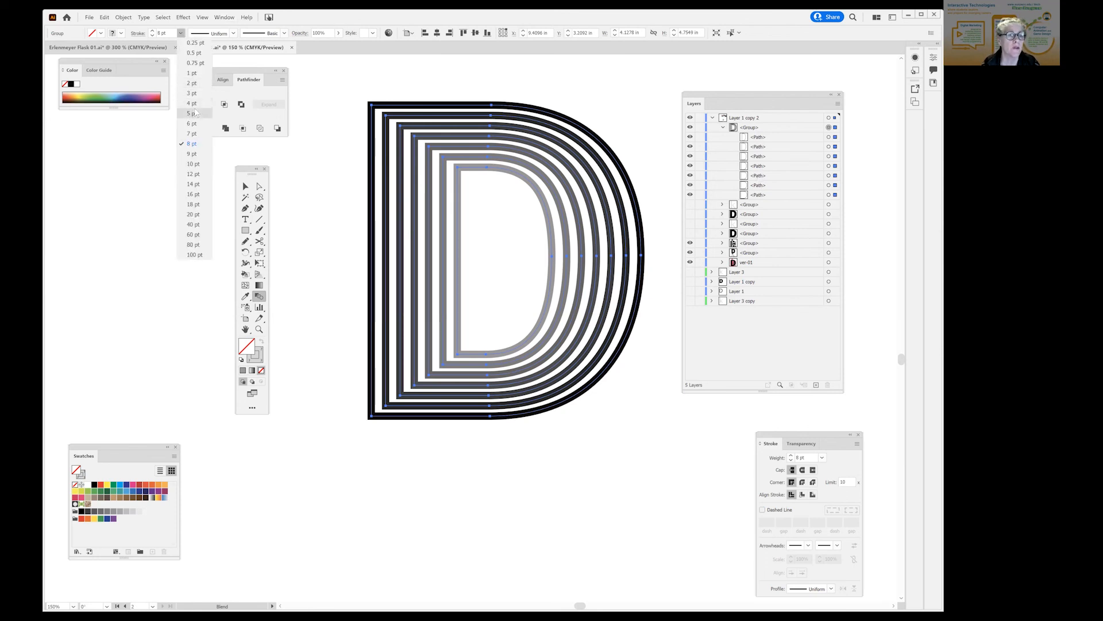
click(194, 114)
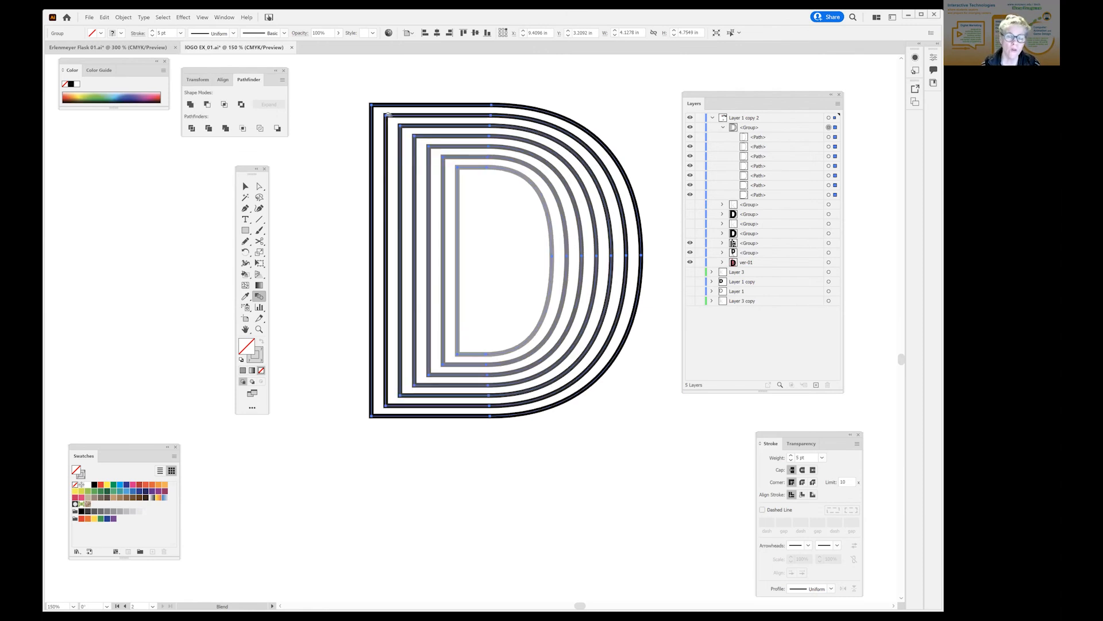
- Ungroup the expanded D paths and group them again
click(123, 17)
click(138, 64)
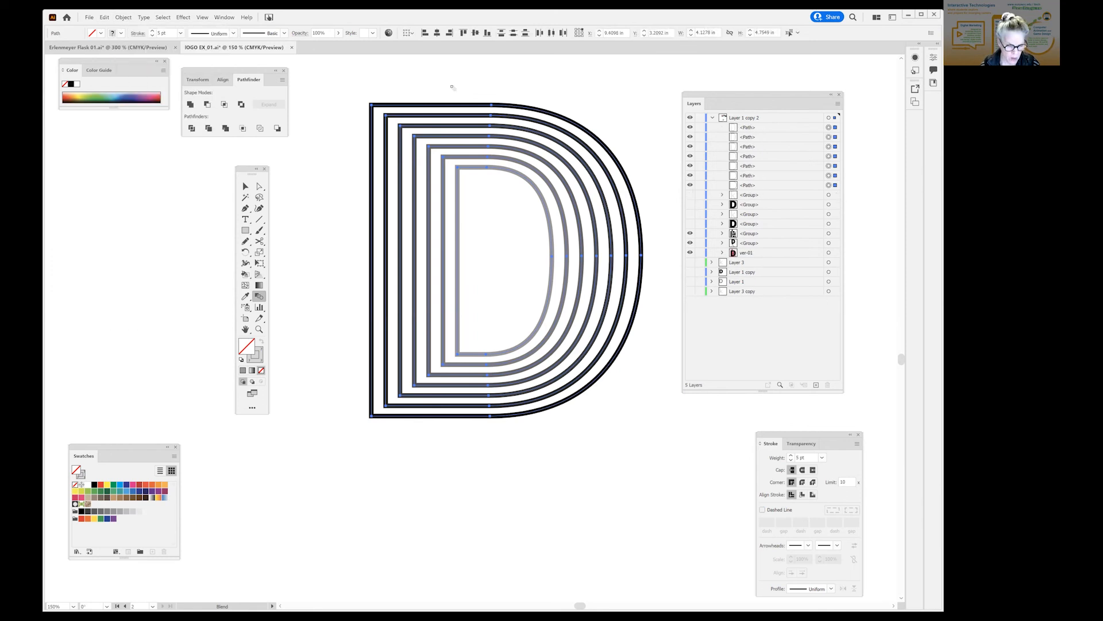
key(ctrl+g)
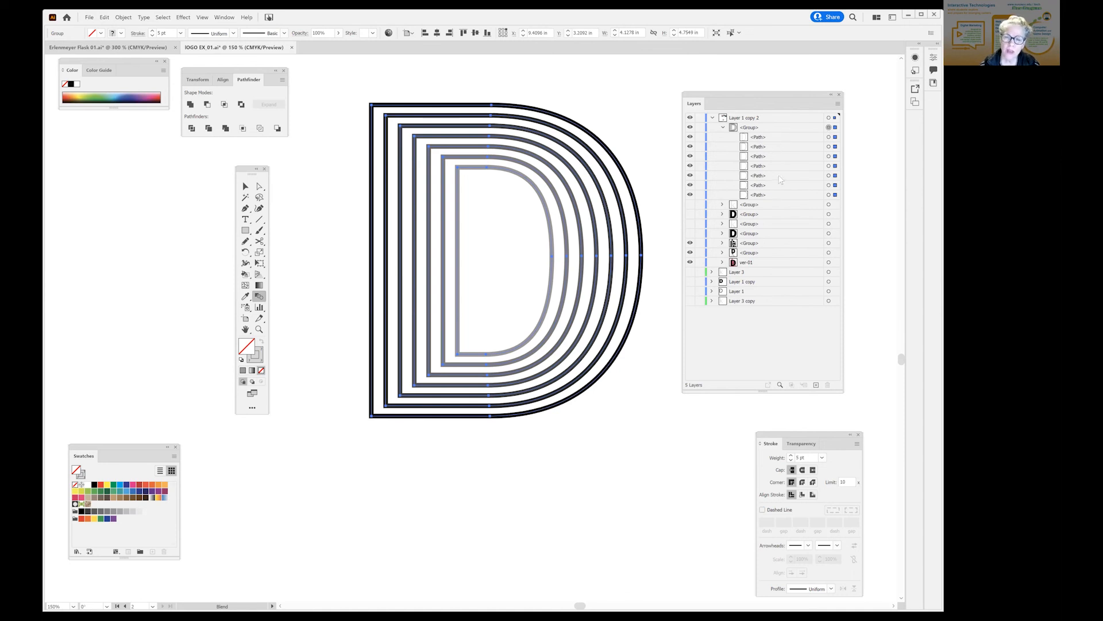
- Try moving the grouped D lines with the Selection tool and undo the move
key(v)
click(362, 180)
drag(374, 172, 396, 166)
drag(292, 253, 366, 220)
key(ctrl+z)
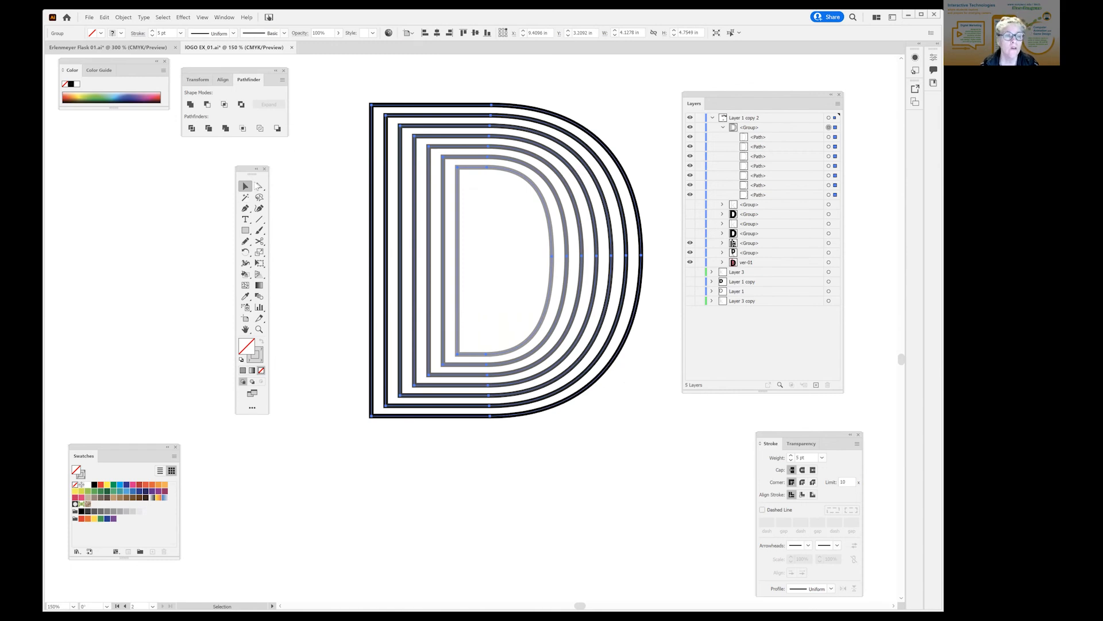
- Try reshaping the upper curve of the outermost D path with the Direct Selection tool and undo the change
click(259, 187)
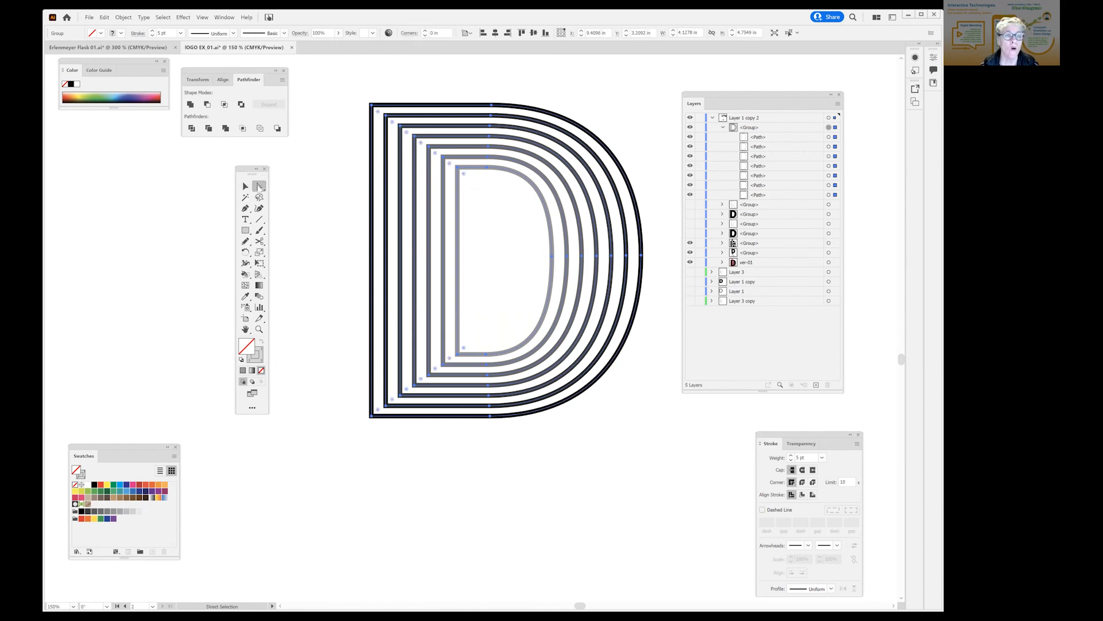
click(353, 152)
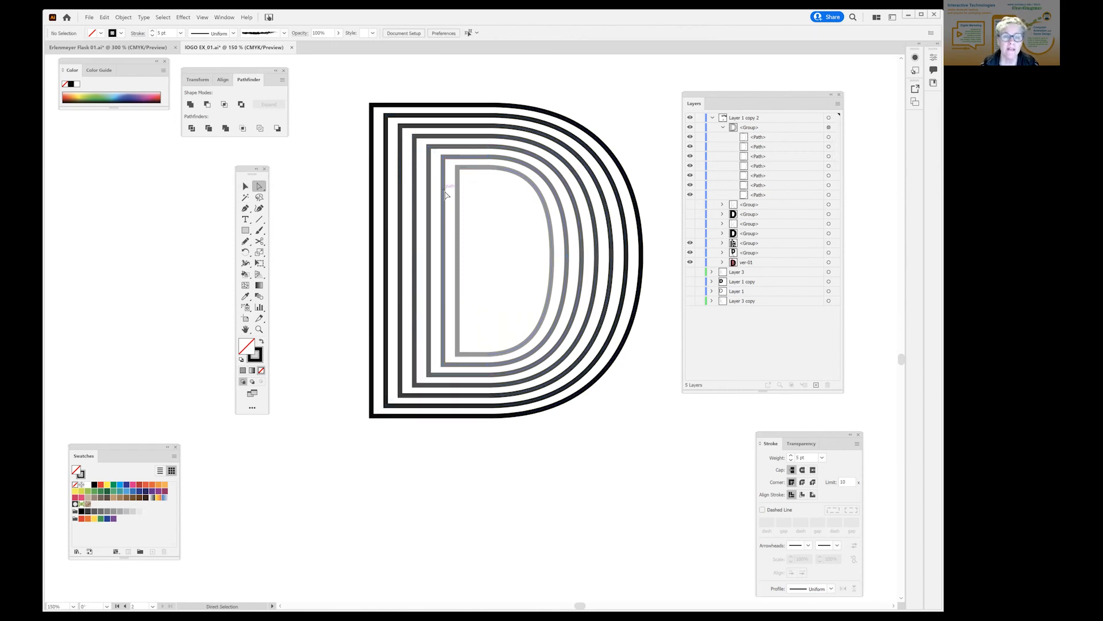
click(517, 156)
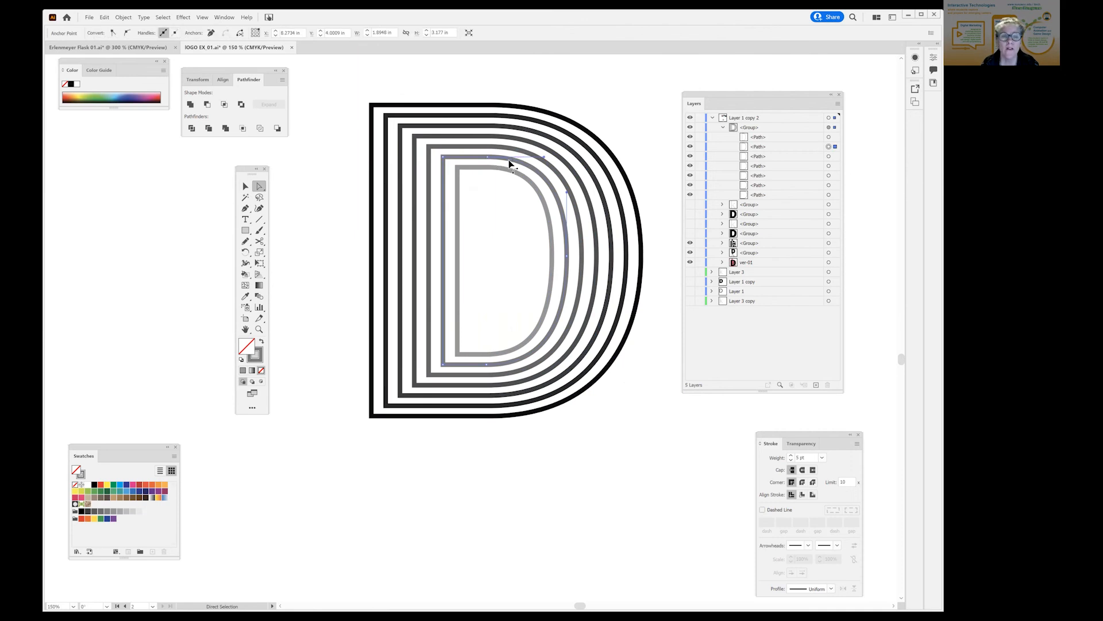
click(627, 150)
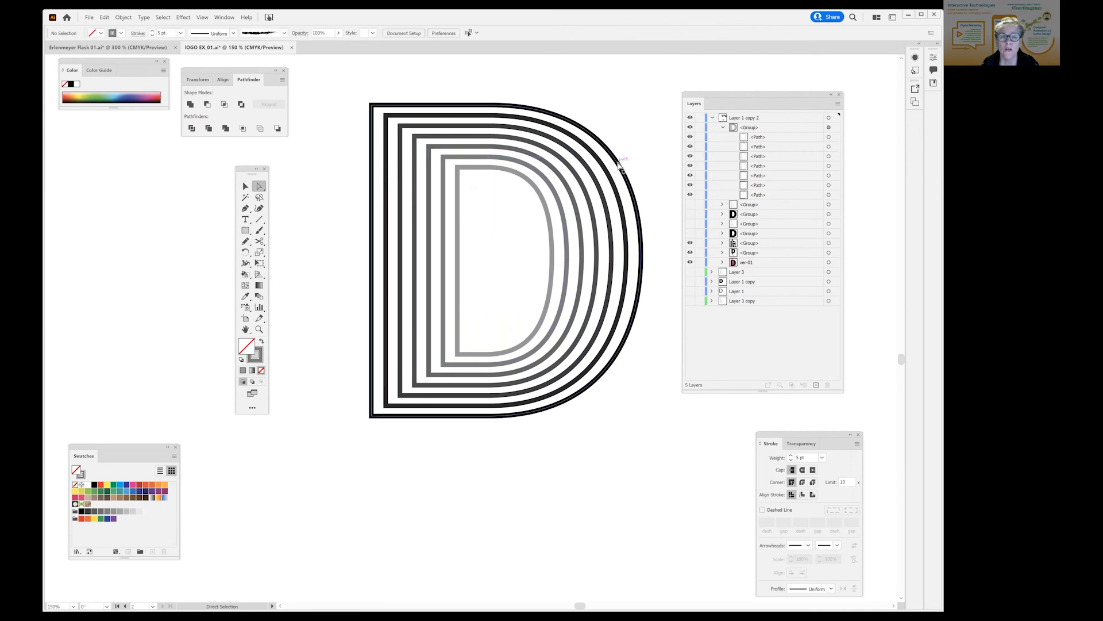
drag(614, 147, 614, 148)
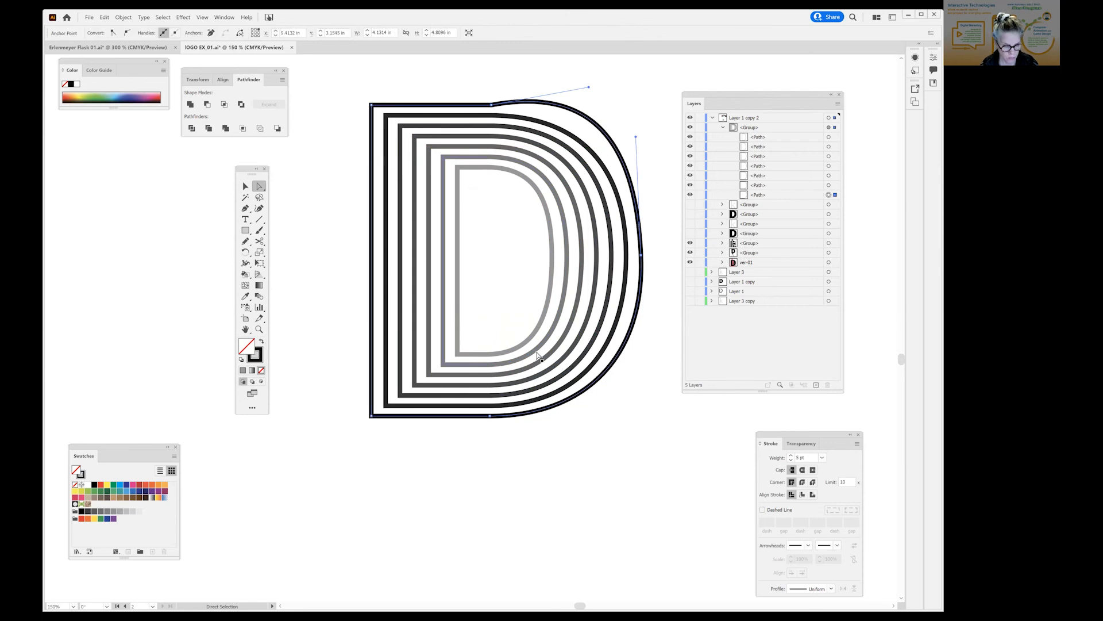
key(ctrl+z)
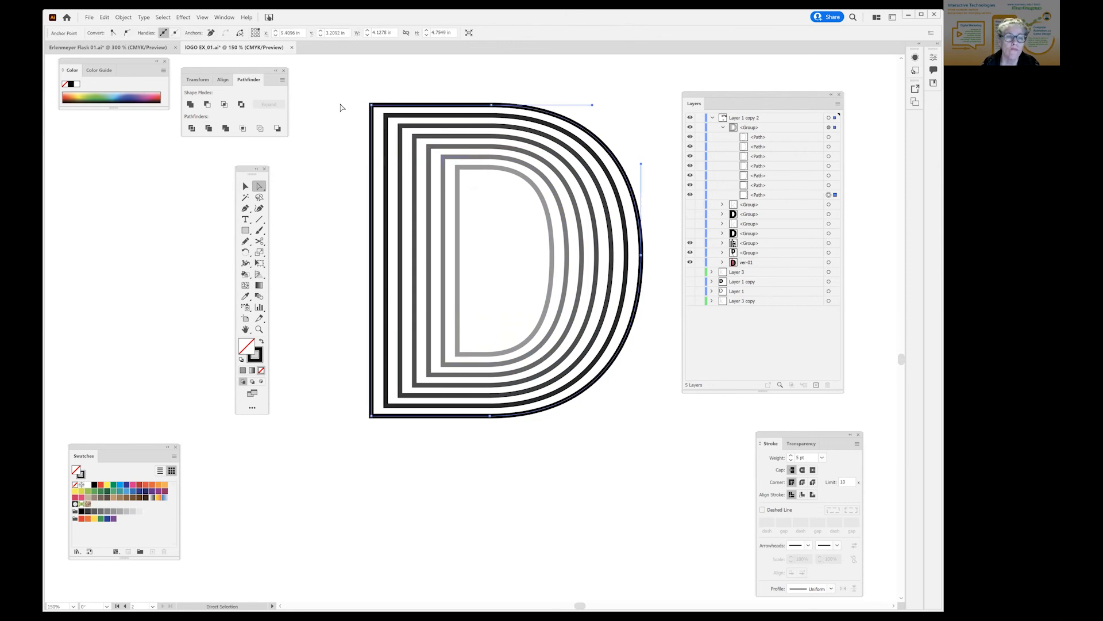
- Select the outermost D path's upper-left corner anchor, followed by its straight vertical segment, using Direct Selection
click(307, 148)
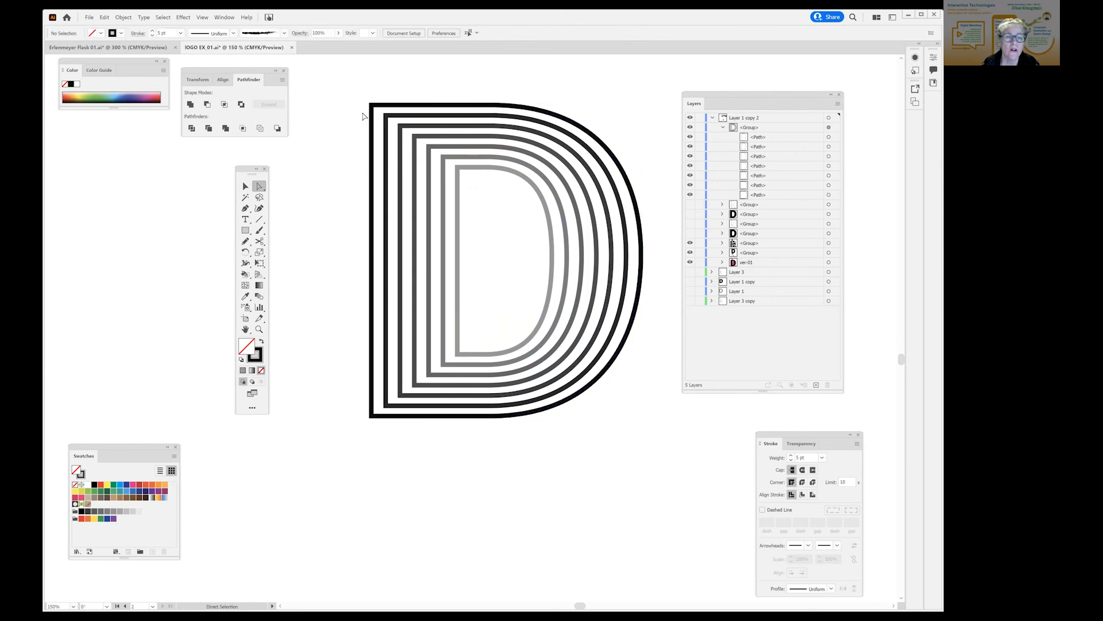
click(371, 106)
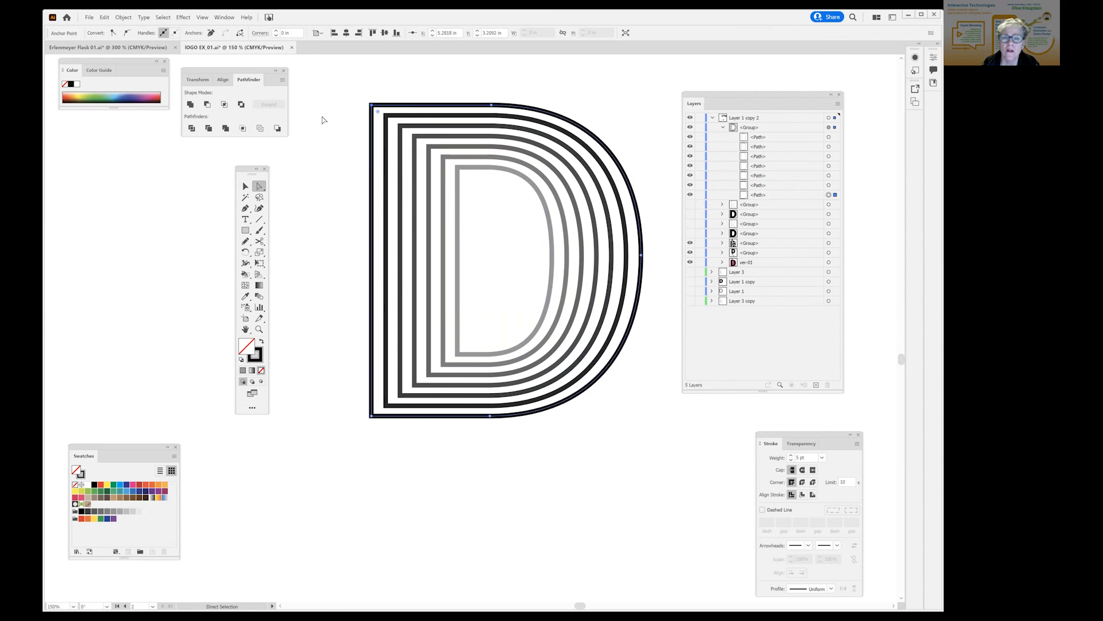
click(354, 121)
click(372, 191)
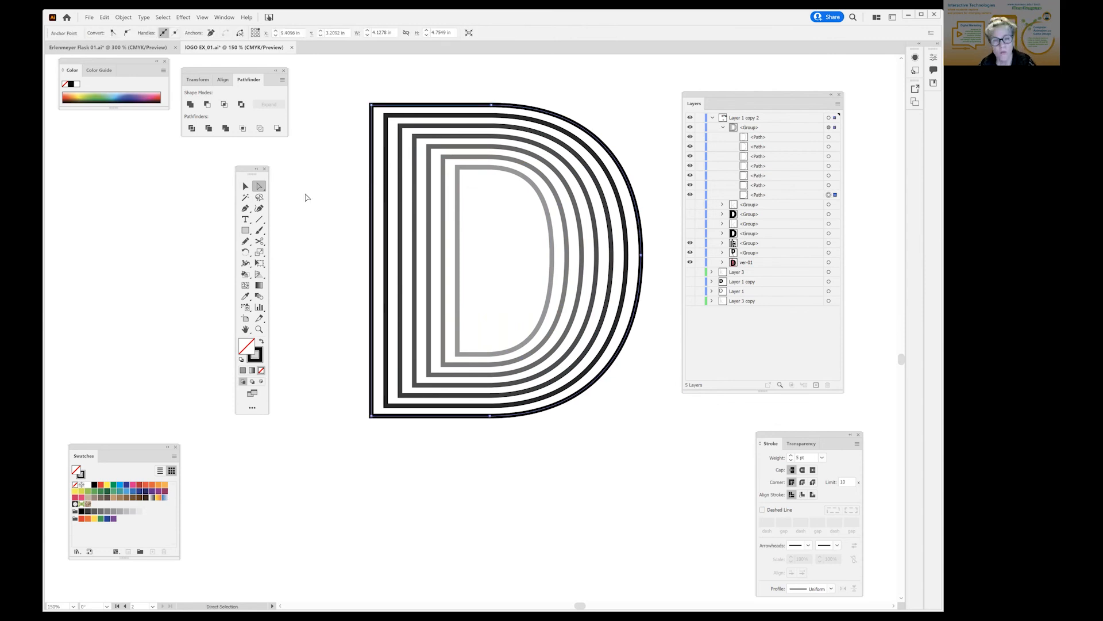
- Try shifting the whole D group slightly with the Selection tool, undo it and deselect the group
click(246, 186)
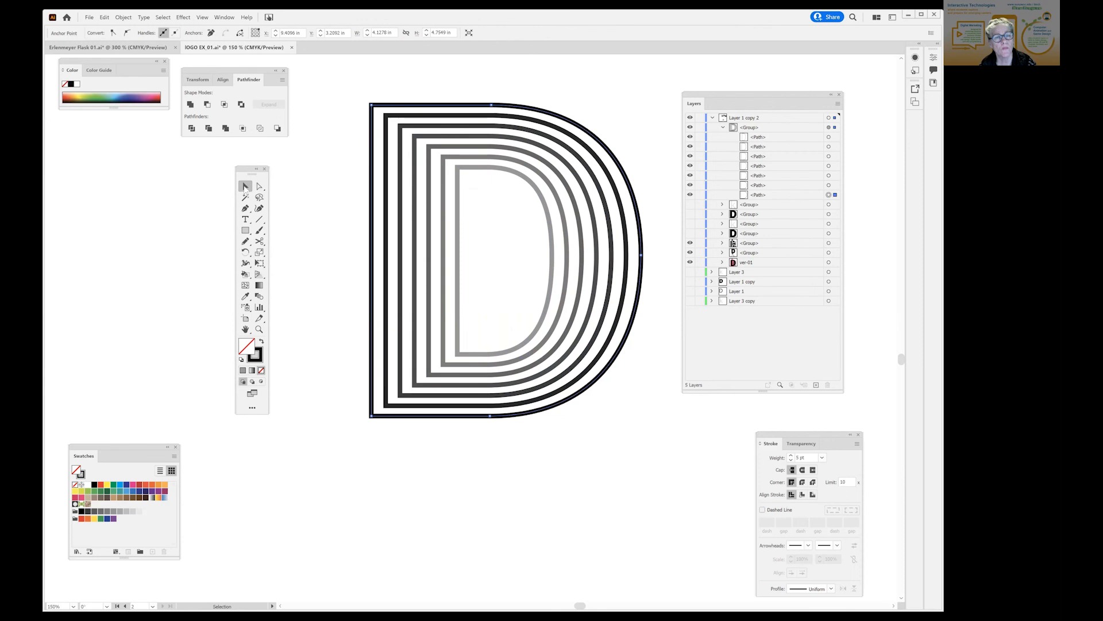
mouse_move(375, 201)
mouse_down()
mouse_move(336, 204)
mouse_move(382, 207)
mouse_up()
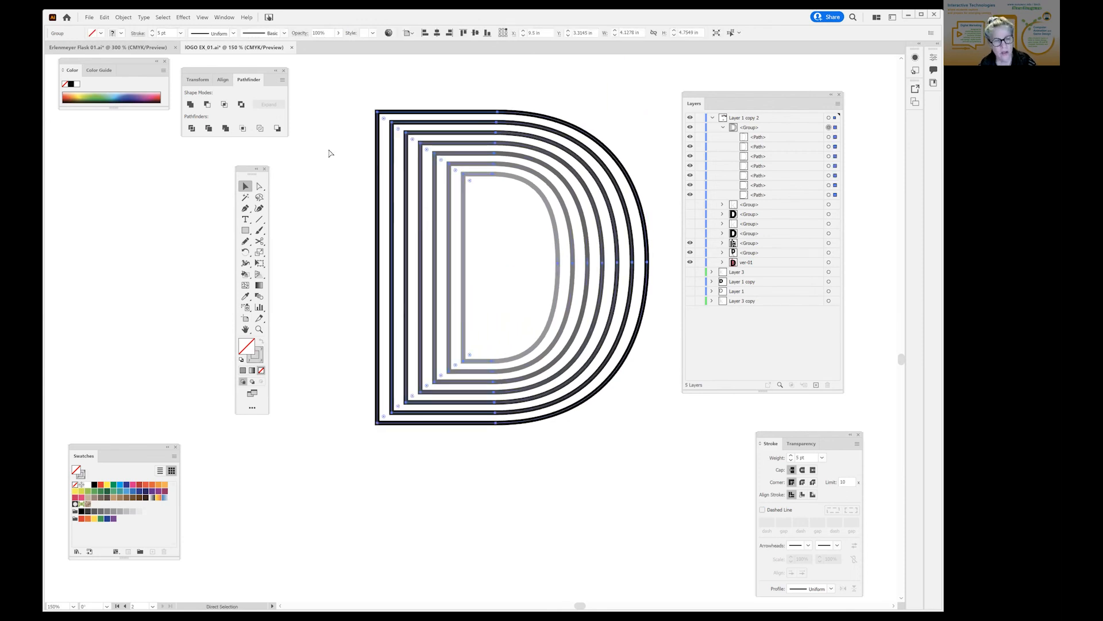
key(ctrl+z)
click(362, 121)
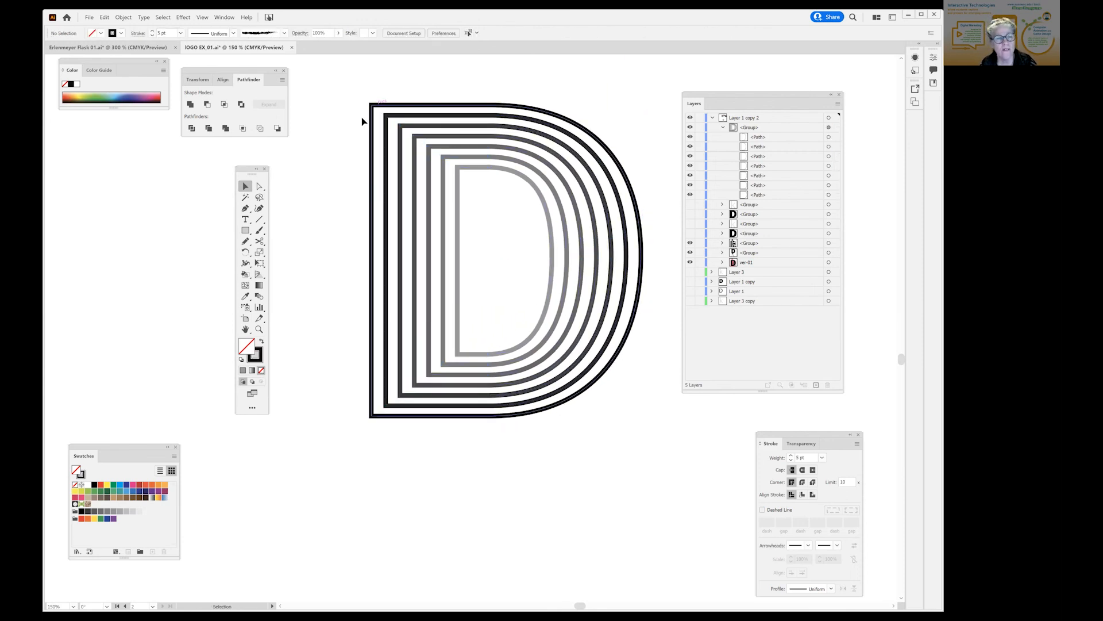
- Pick the outermost D path's upper edge and corner anchor with Direct Selection and clear the selection
click(259, 186)
click(399, 106)
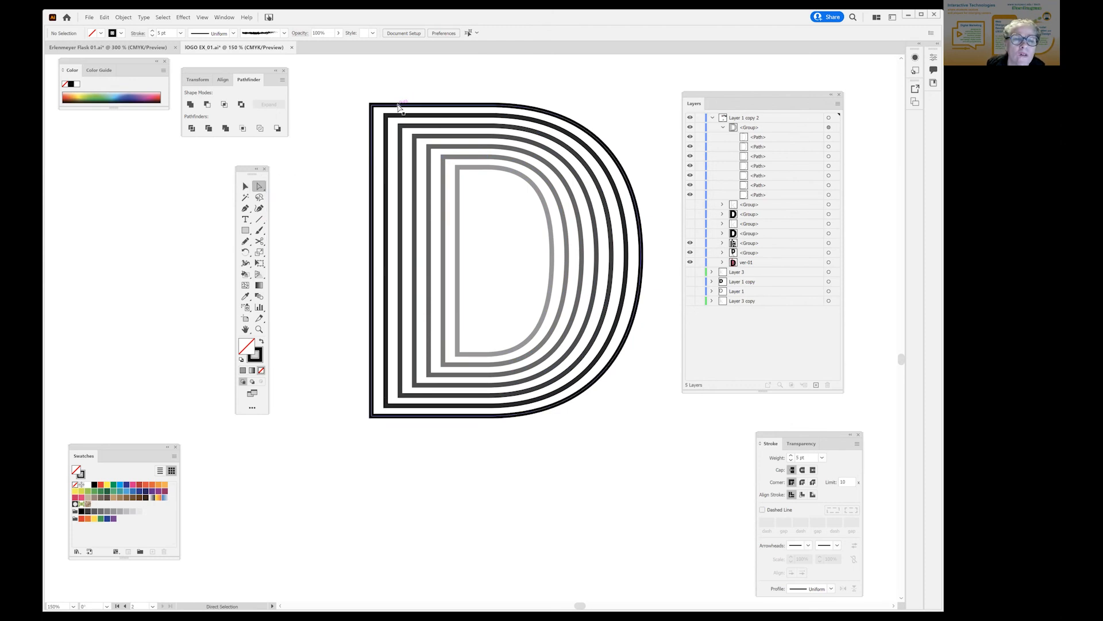
click(399, 106)
click(329, 122)
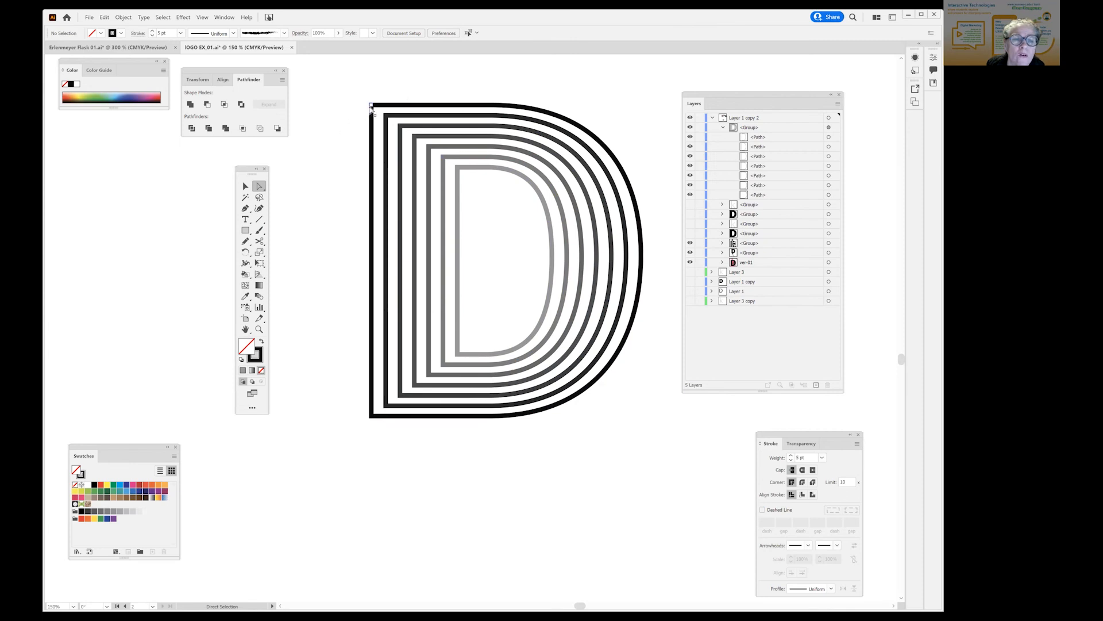
click(372, 106)
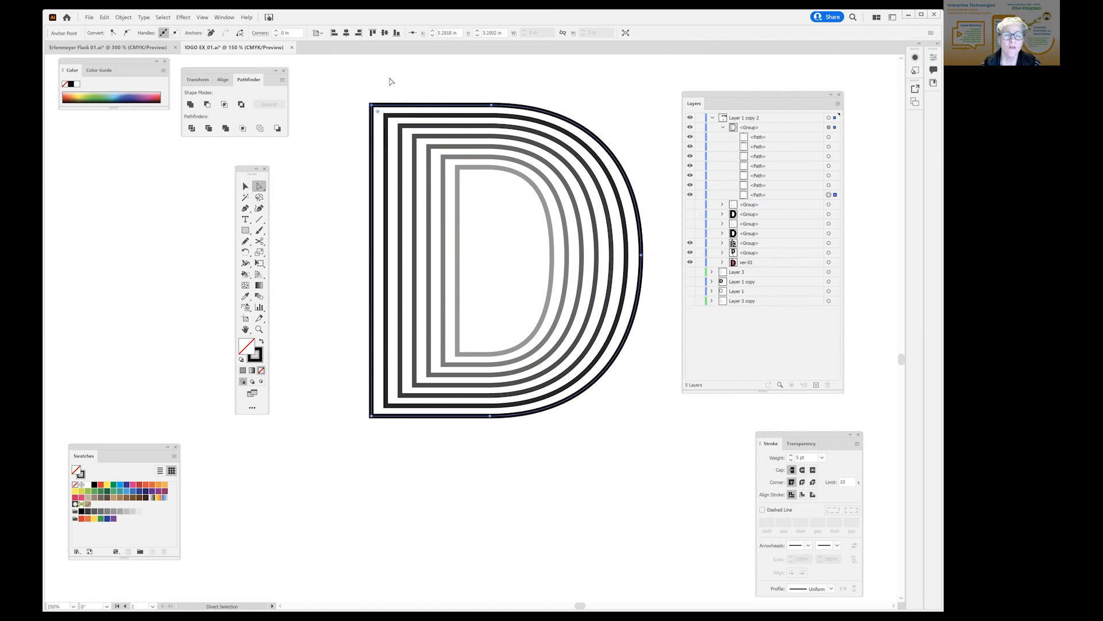
click(327, 157)
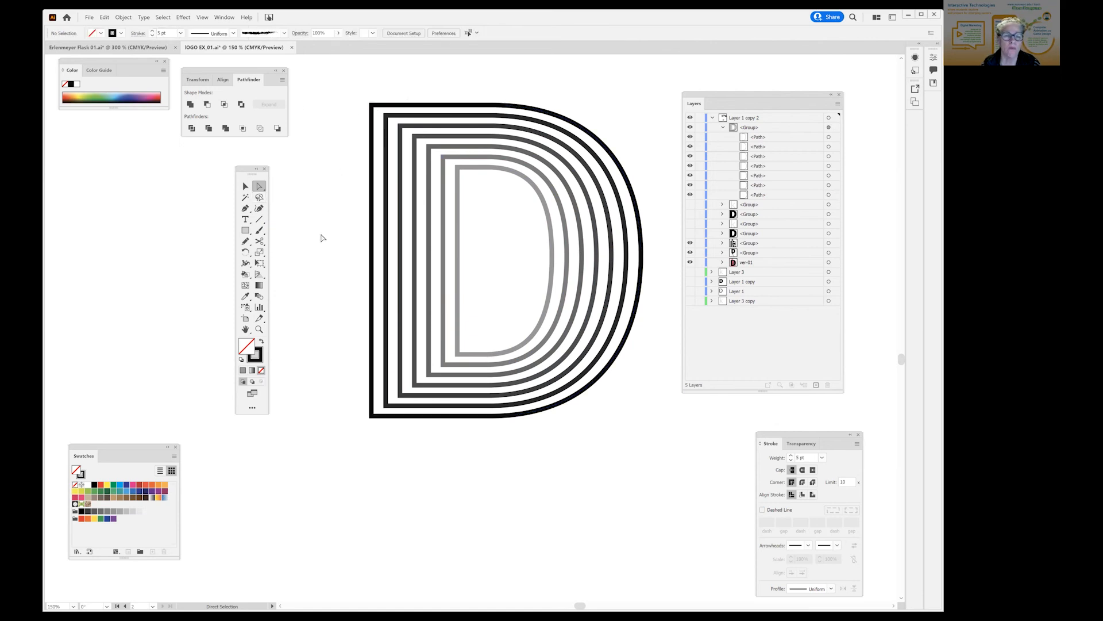
- Select all the D paths with Direct Selection, fill them with dusty pink CC9999 and clear the selection
drag(311, 177, 571, 467)
drag(635, 498, 636, 498)
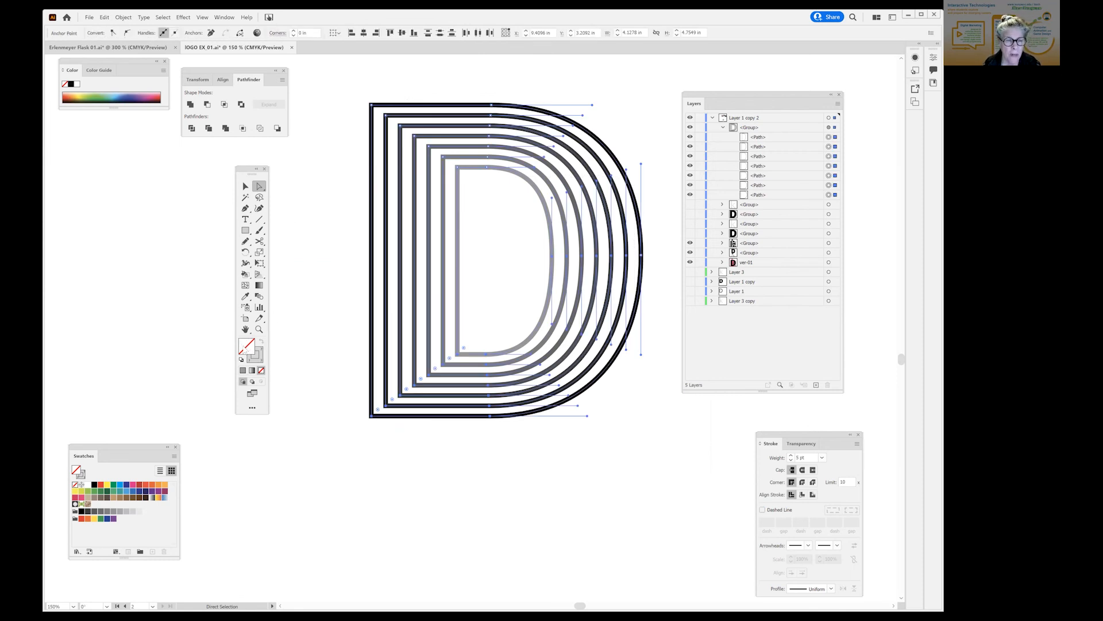
double_click(255, 355)
click(623, 351)
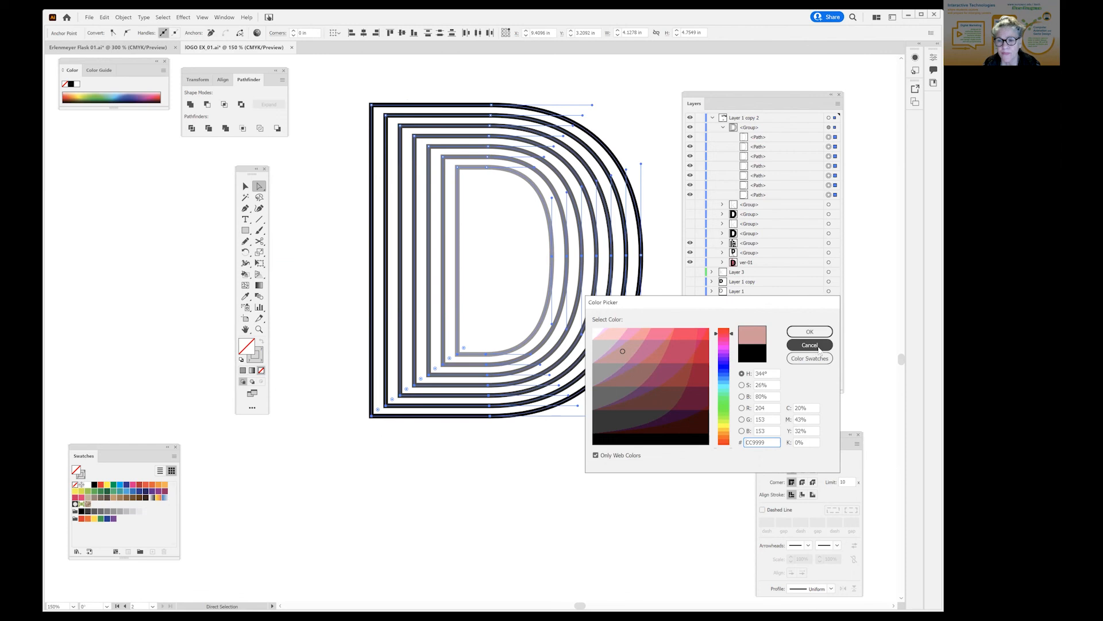
click(810, 333)
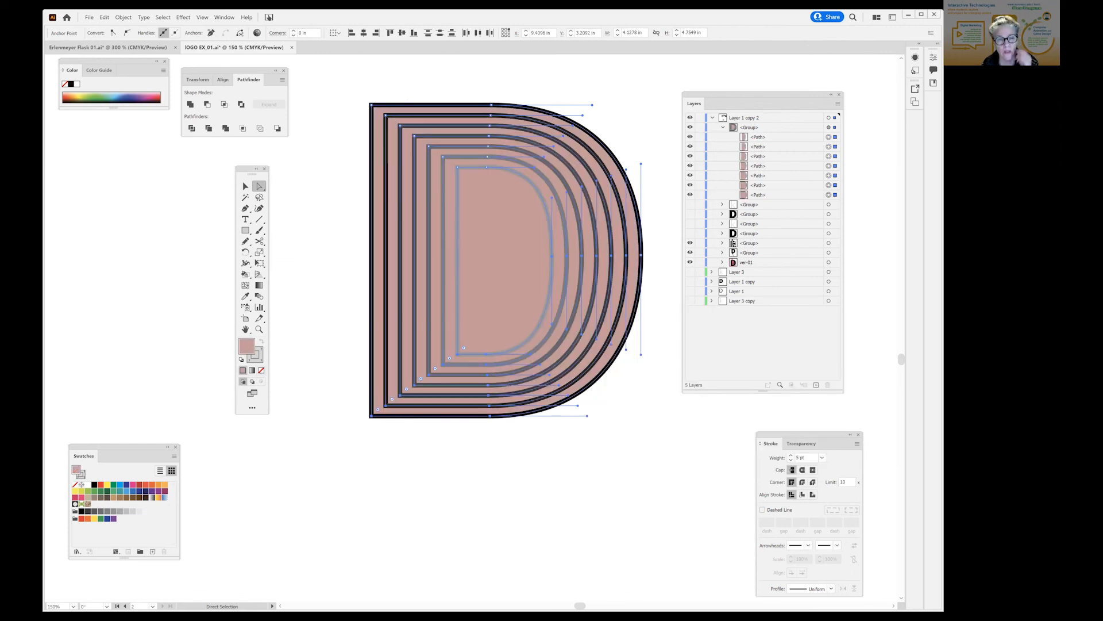
key(ctrl+shift+a)
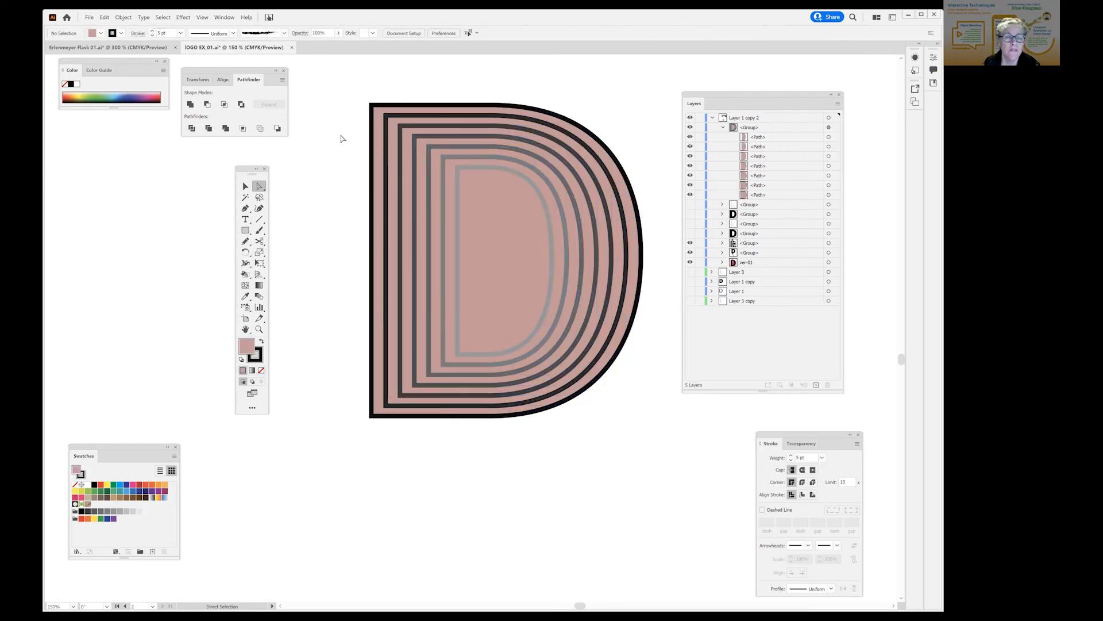
- Try moving the outermost filled D path upward, select the innermost path, and undo the move and the pink fill
click(372, 131)
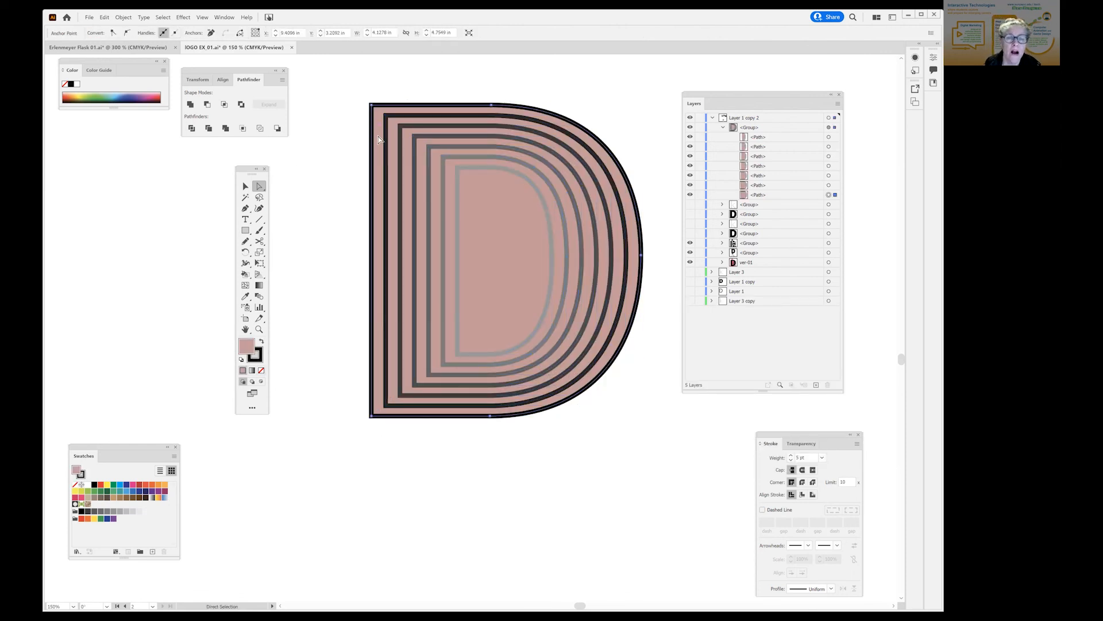
drag(378, 136, 375, 113)
click(504, 255)
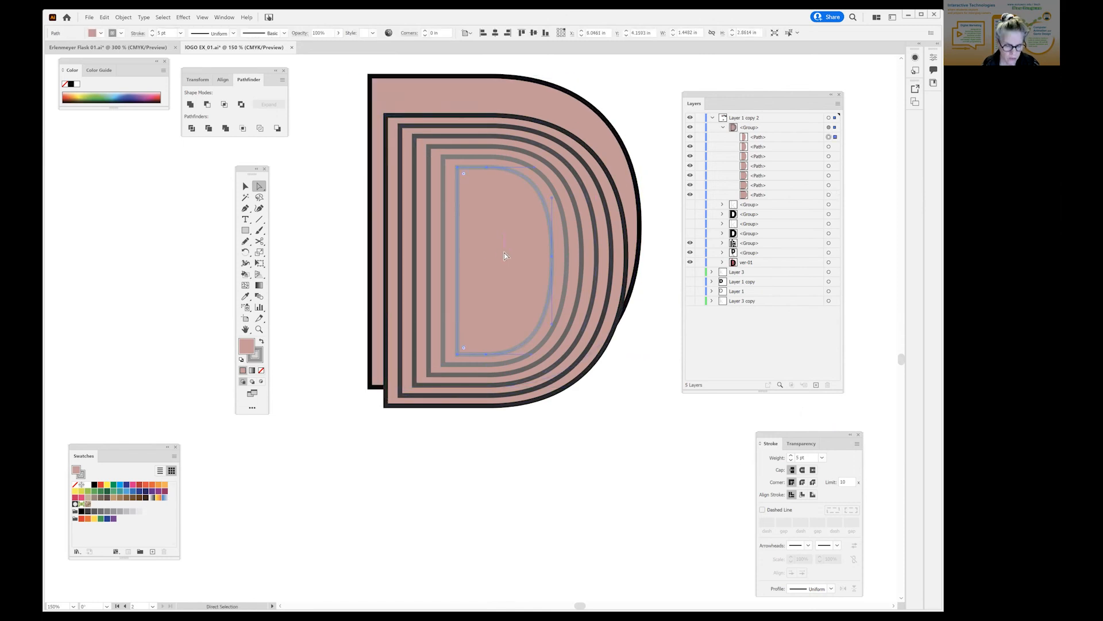
key(ctrl+z)
key(ctrl+z)
key(ctrl+z)
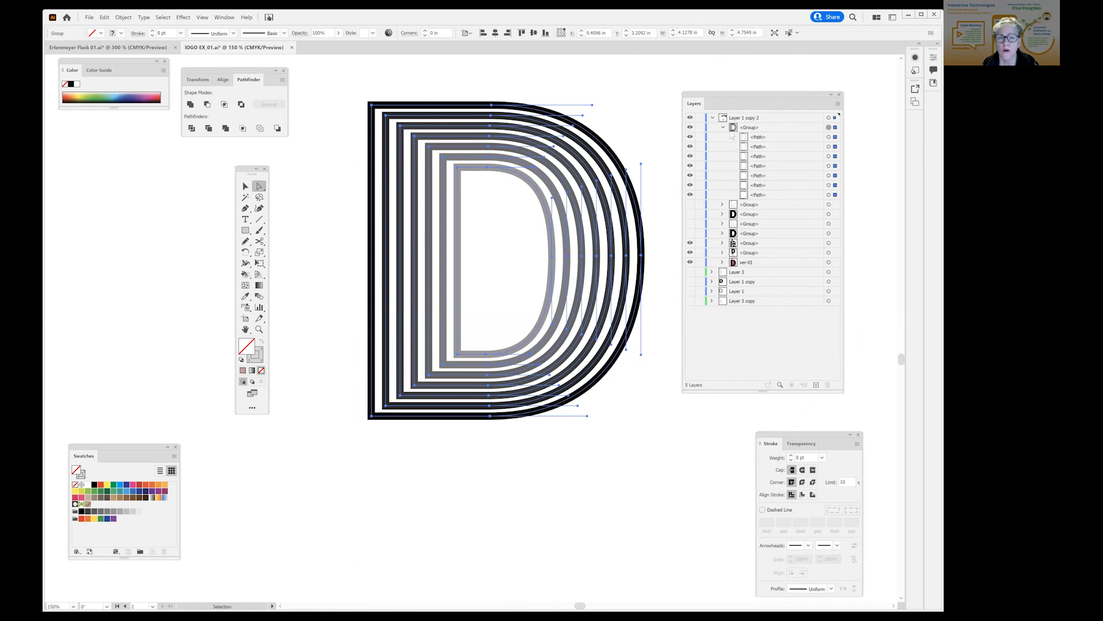
- Ungroup the selected D group into separate paths
key(a)
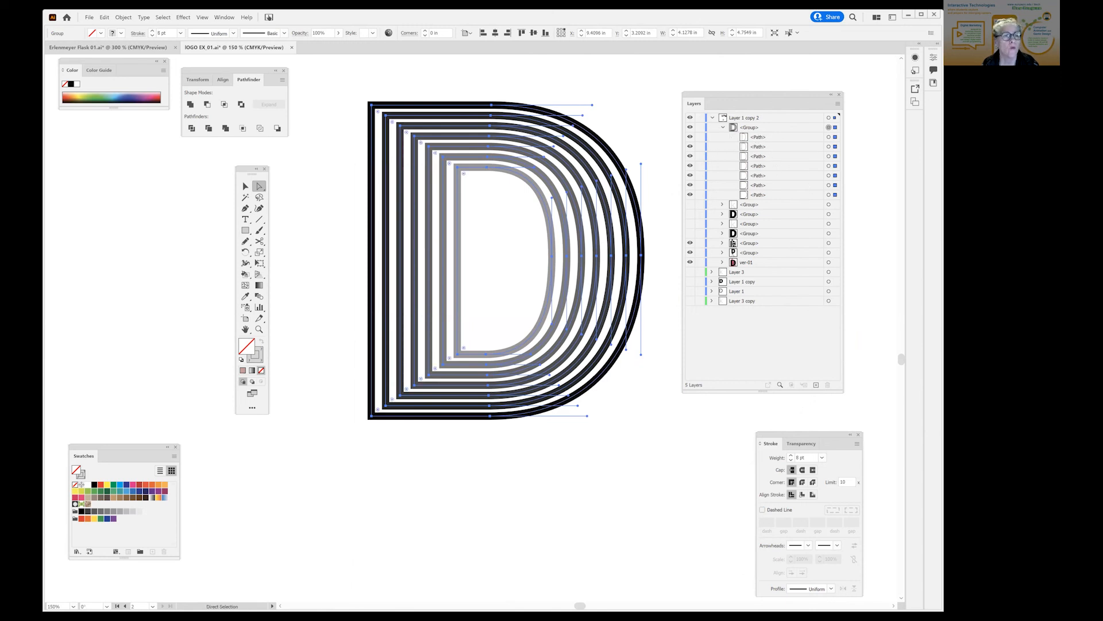
click(124, 17)
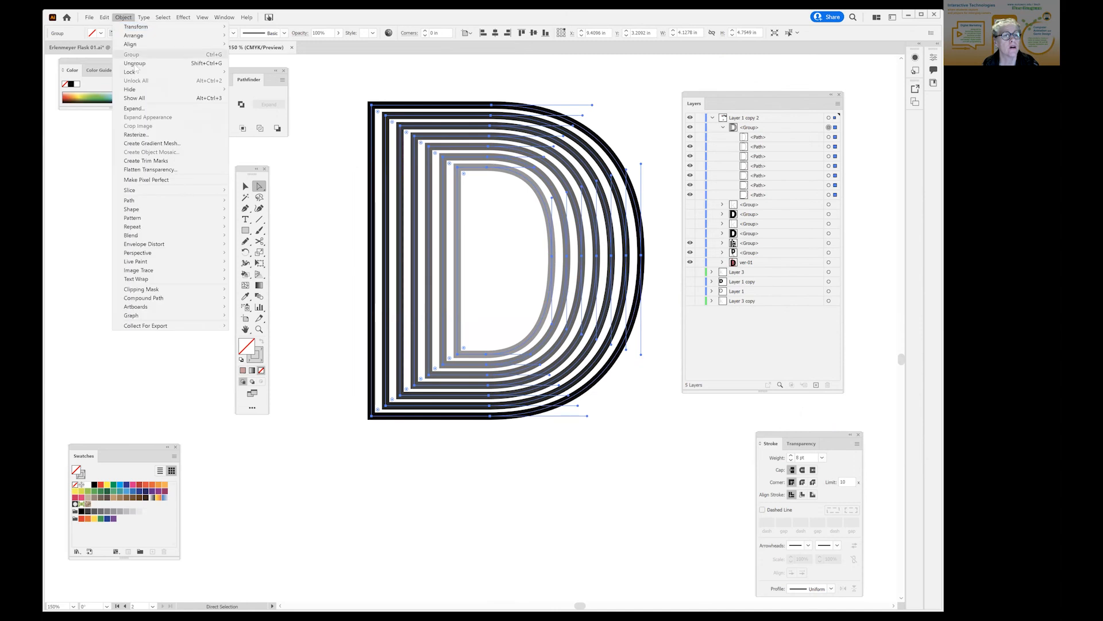
click(138, 65)
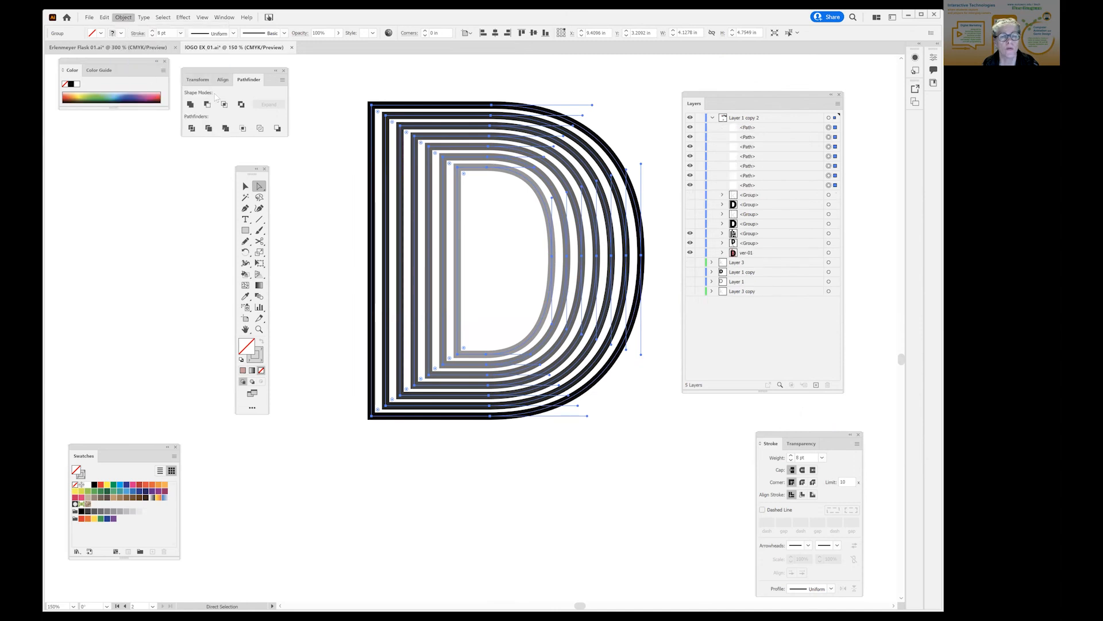
- Select all the ungrouped D paths with the Selection tool, set their stroke weight to 5 pt and deselect them
click(336, 123)
drag(494, 85, 528, 242)
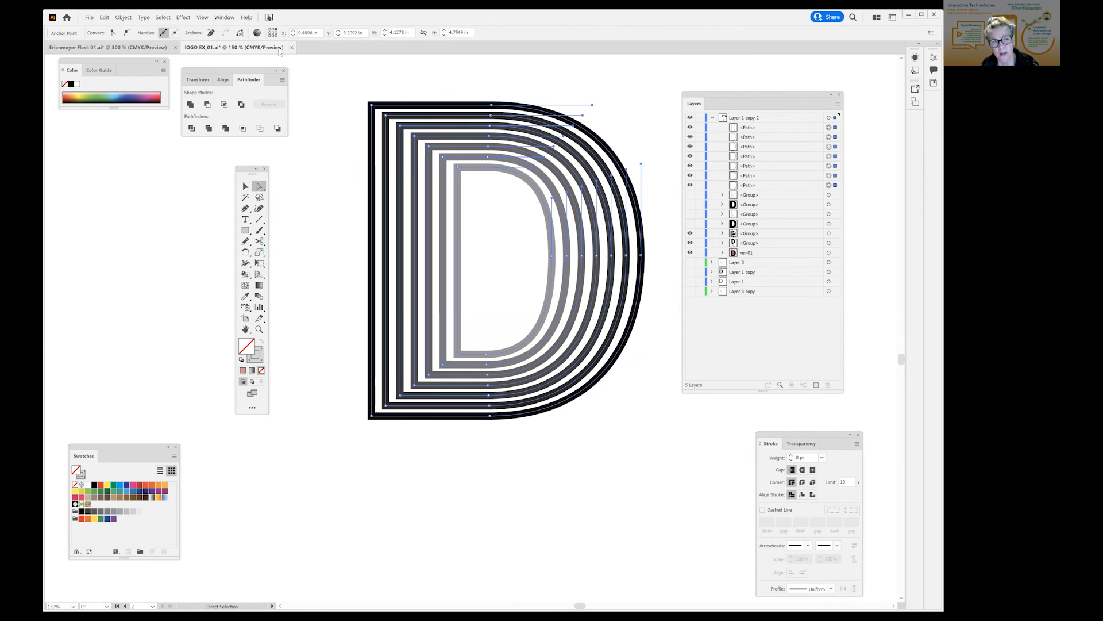
click(323, 153)
click(245, 185)
drag(353, 81, 529, 284)
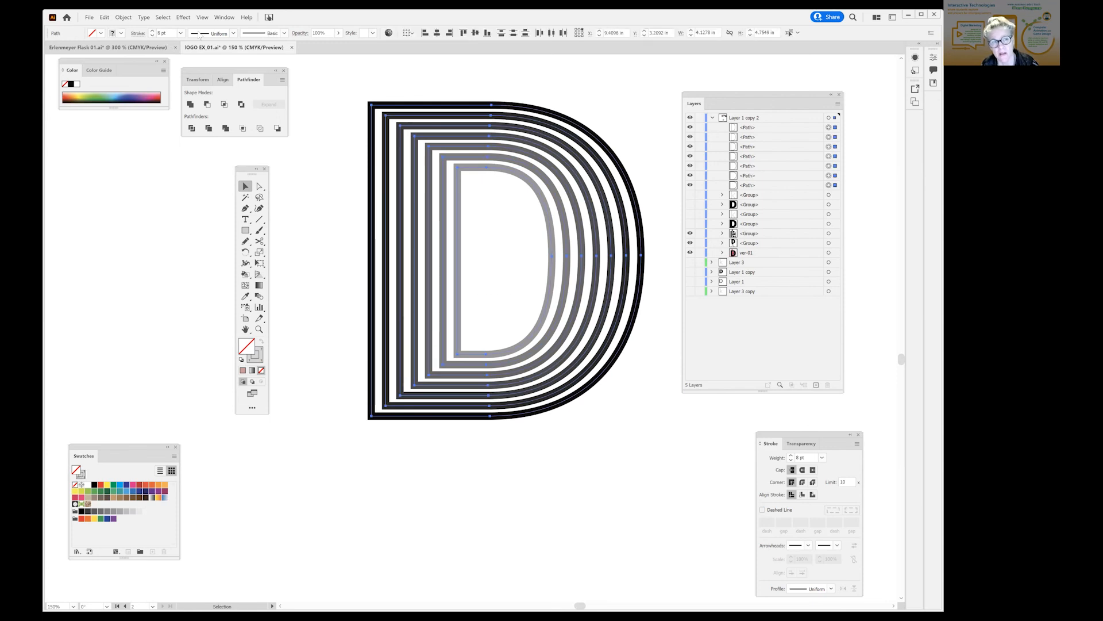
click(180, 32)
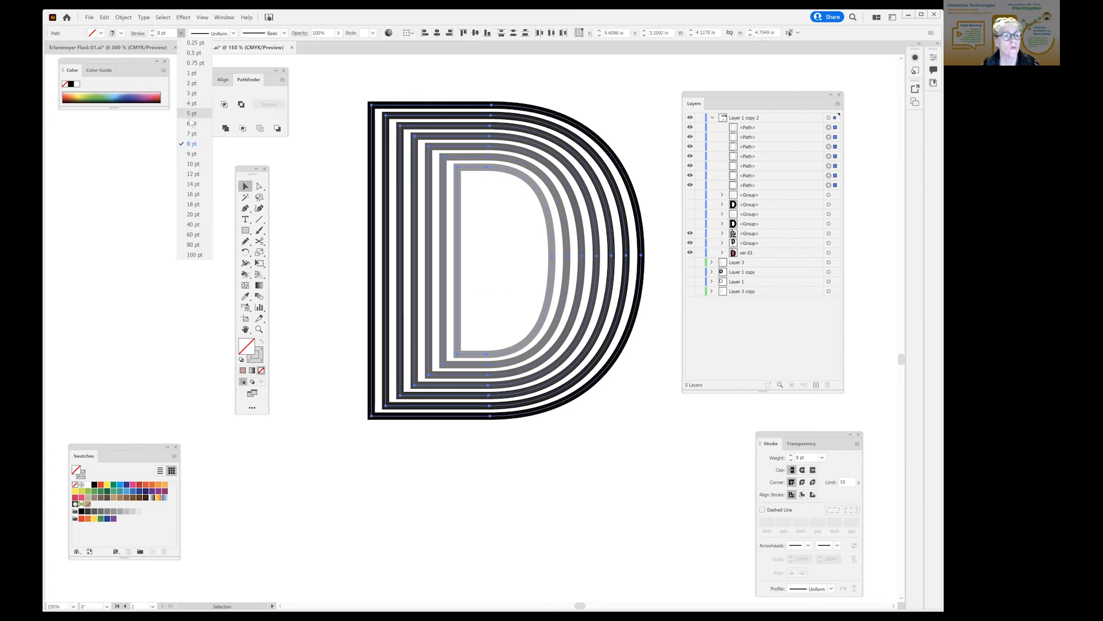
click(192, 113)
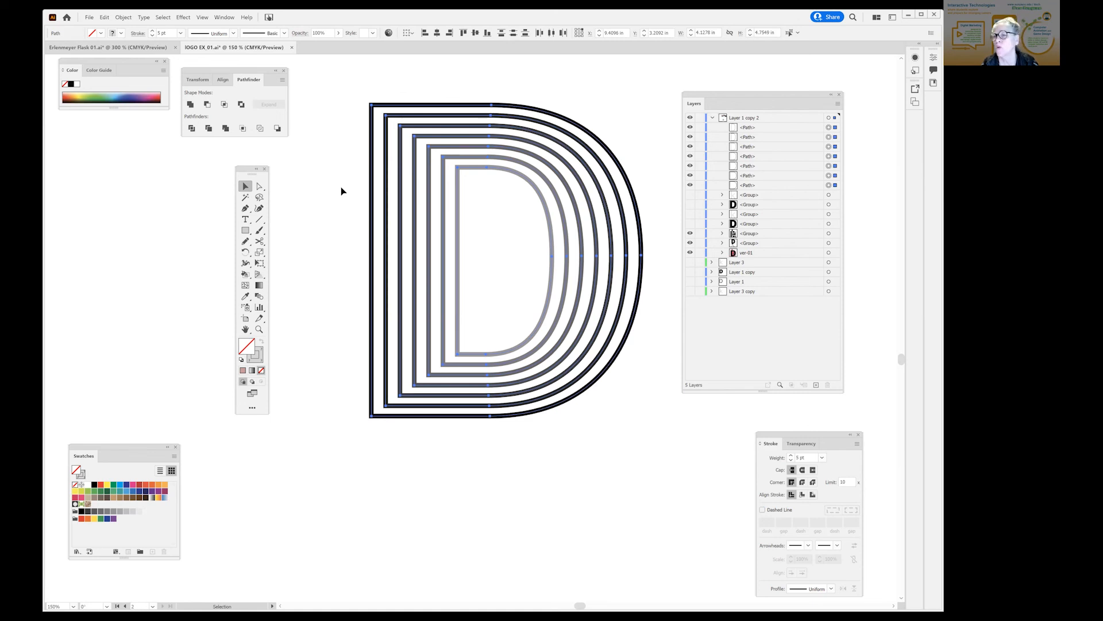
click(340, 185)
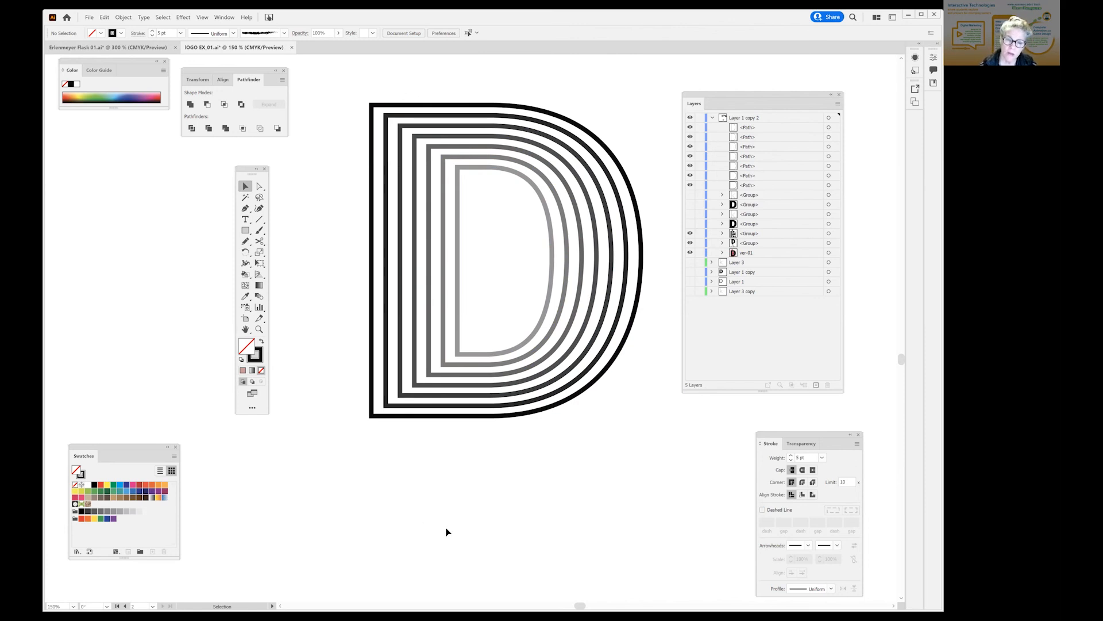
- Try painting a wavy stroke beneath the D with the Paintbrush's current rough brush and undo it
scroll(447, 532, down, 3)
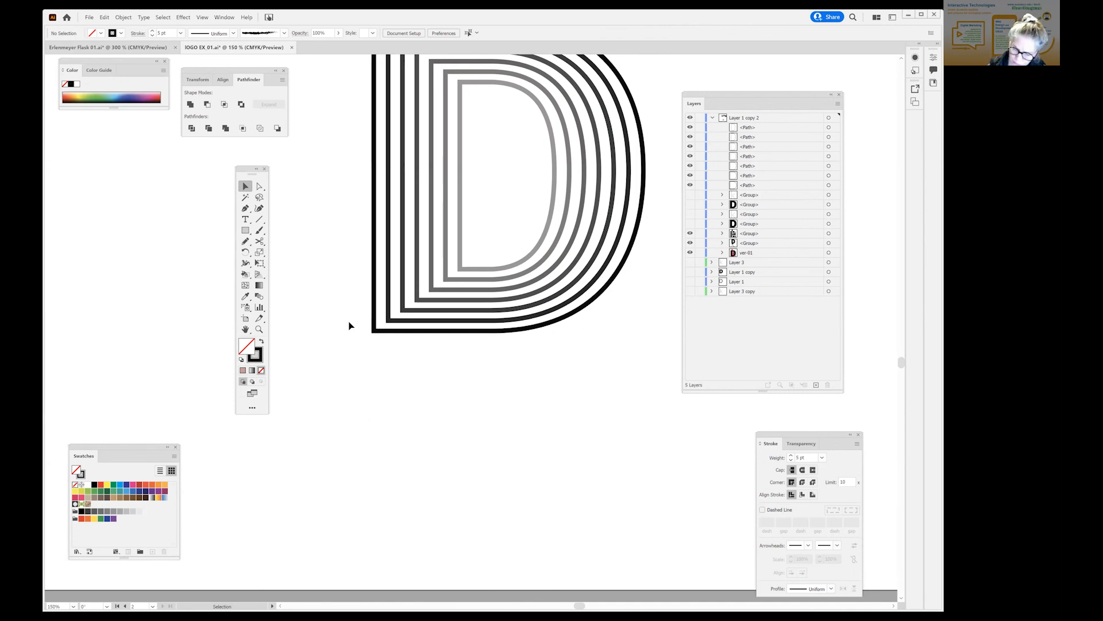
key(b)
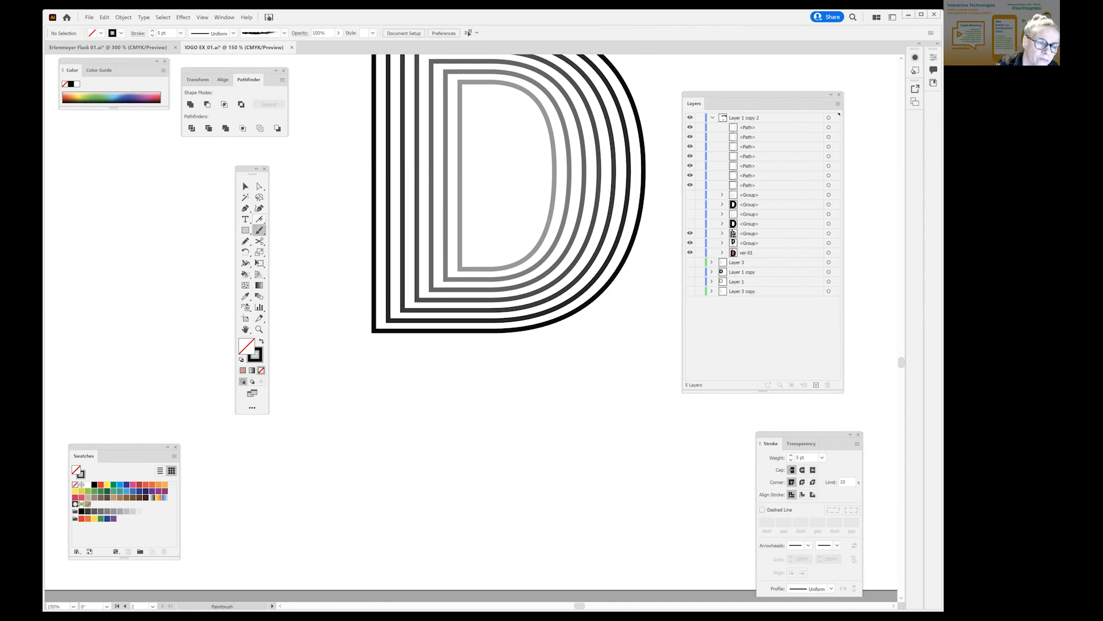
mouse_move(304, 391)
mouse_down()
mouse_move(601, 467)
mouse_move(608, 455)
mouse_up()
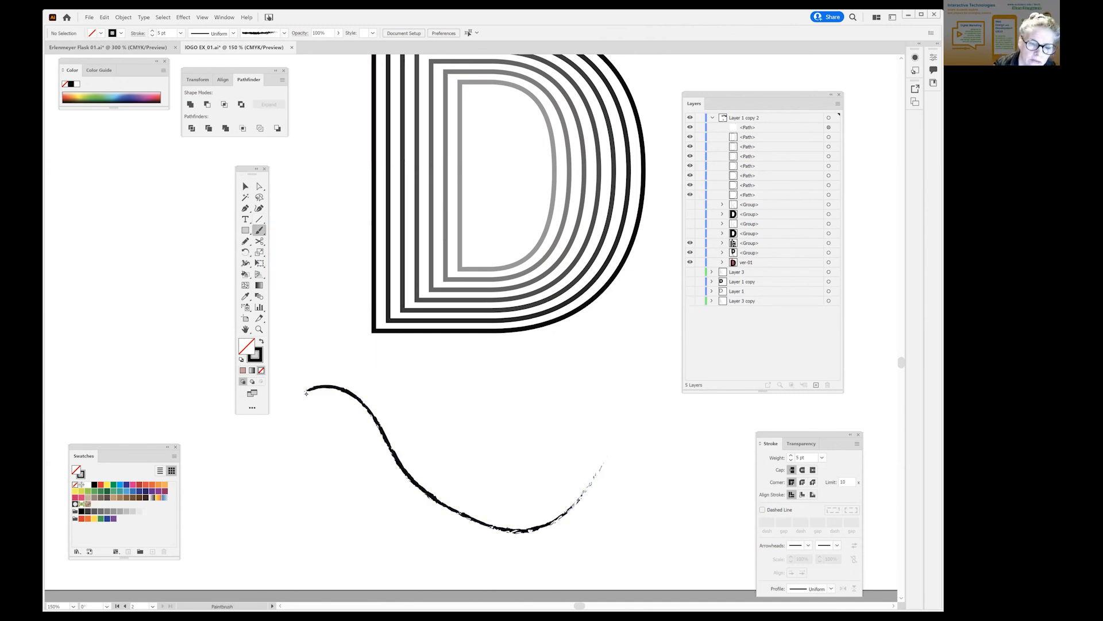
key(ctrl+z)
- Choose the 3 pt. Oval brush and paint two separate vertical lines beside the D: a smooth S-curve and a wavier line
mouse_move(491, 471)
mouse_down()
mouse_move(363, 260)
mouse_move(24, 459)
mouse_up()
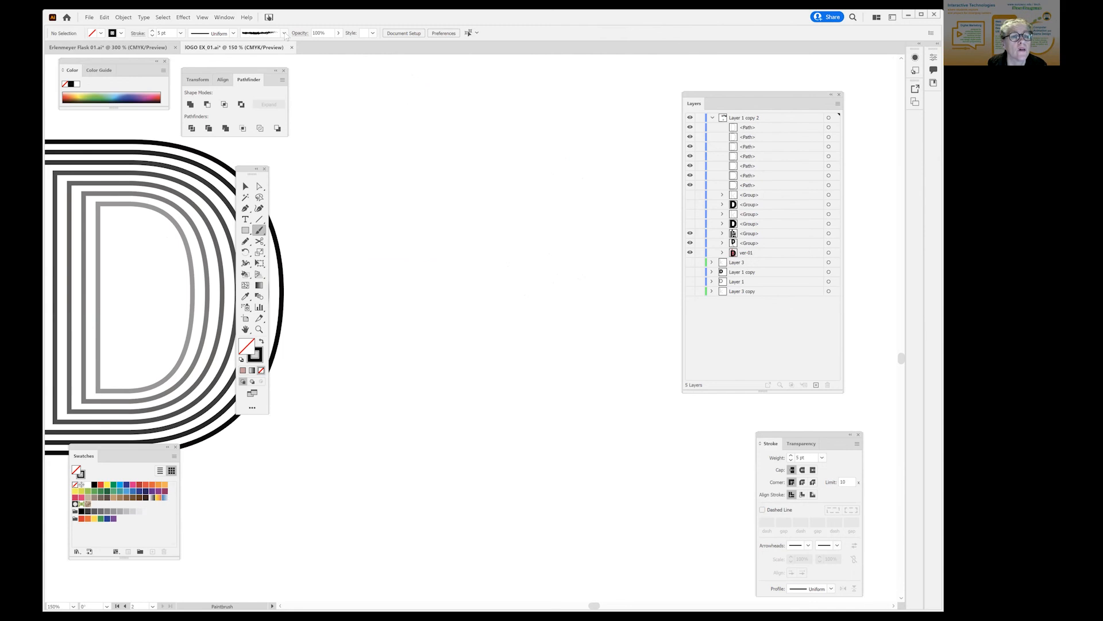
click(284, 34)
click(233, 55)
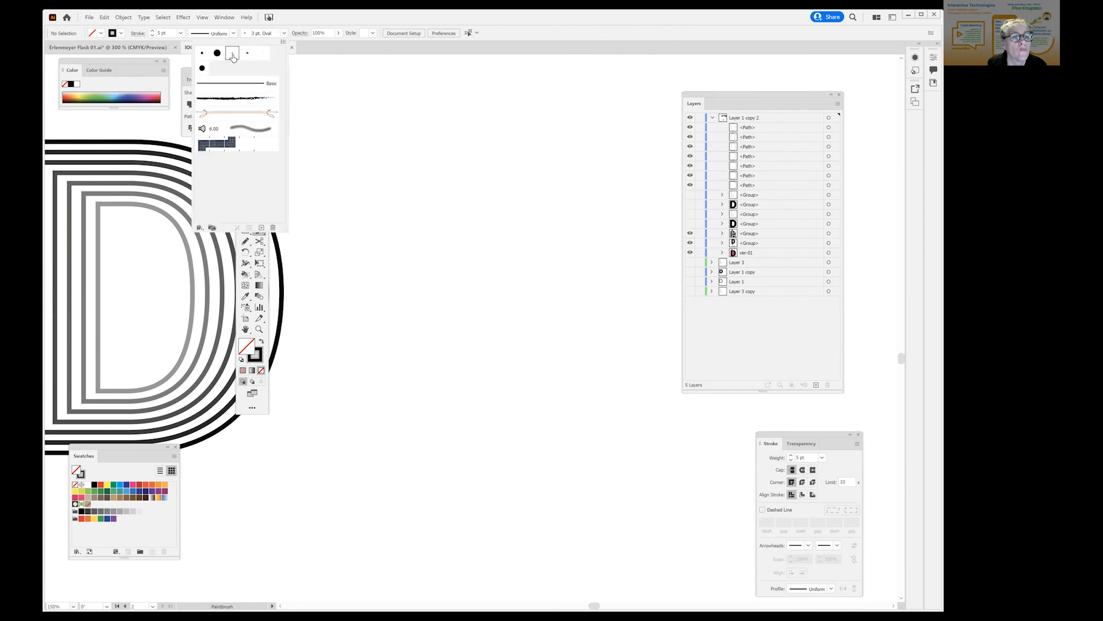
click(371, 147)
mouse_move(354, 117)
mouse_down()
mouse_move(467, 458)
mouse_move(494, 477)
mouse_up()
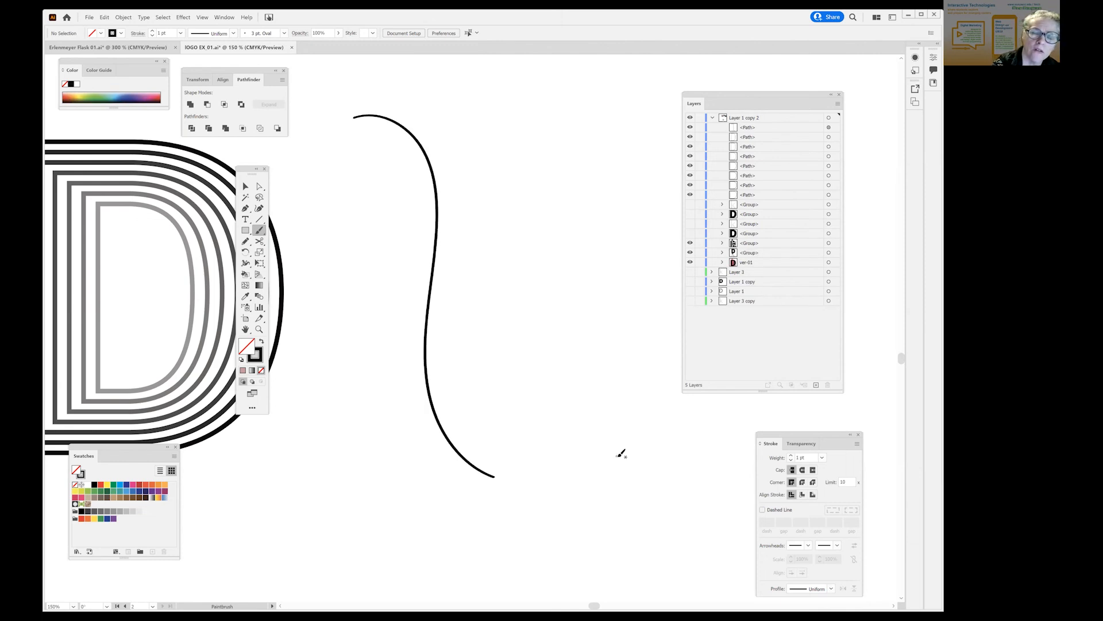
mouse_move(502, 104)
mouse_down()
mouse_move(598, 162)
mouse_move(572, 333)
mouse_move(570, 457)
mouse_up()
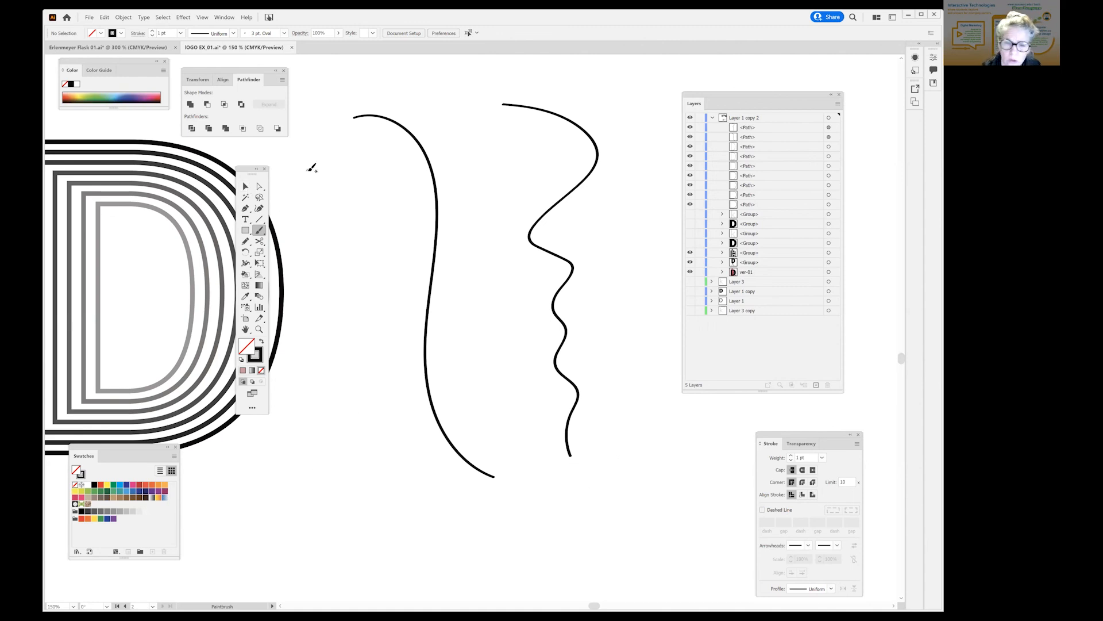
- Select both brush lines, try blending them with 10 specified steps, and undo the blend
click(246, 187)
drag(333, 206, 592, 236)
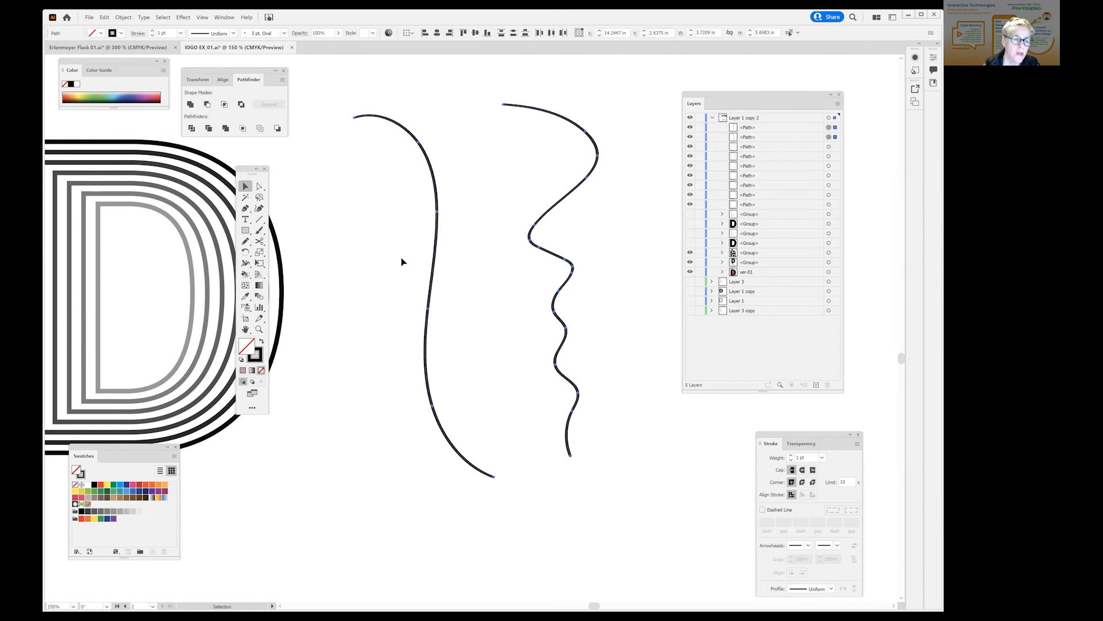
click(260, 296)
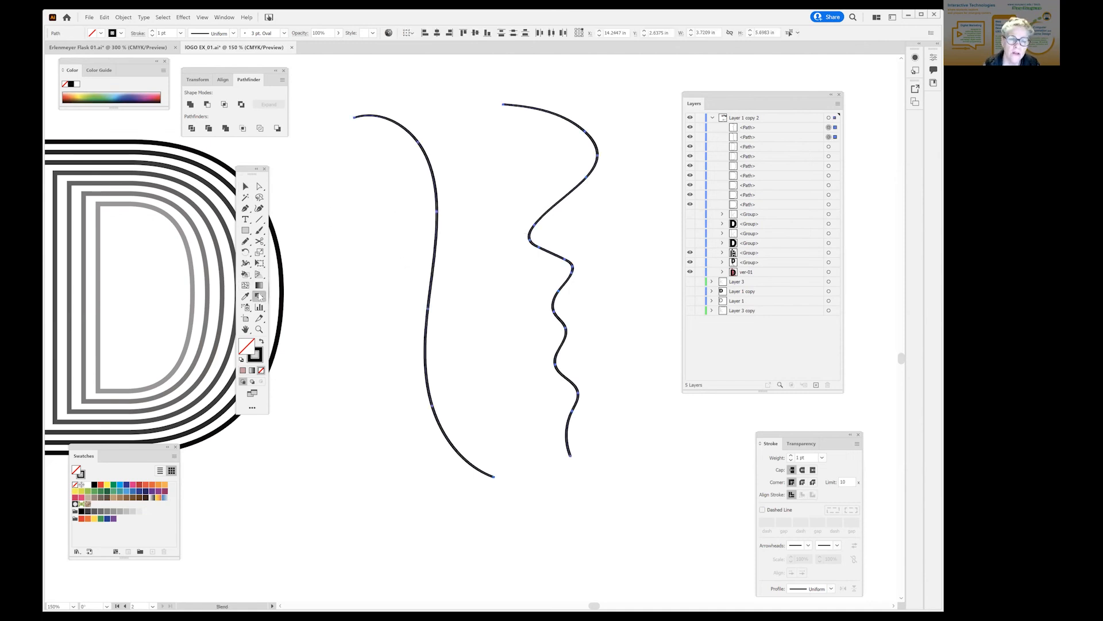
double_click(260, 296)
key(Tab)
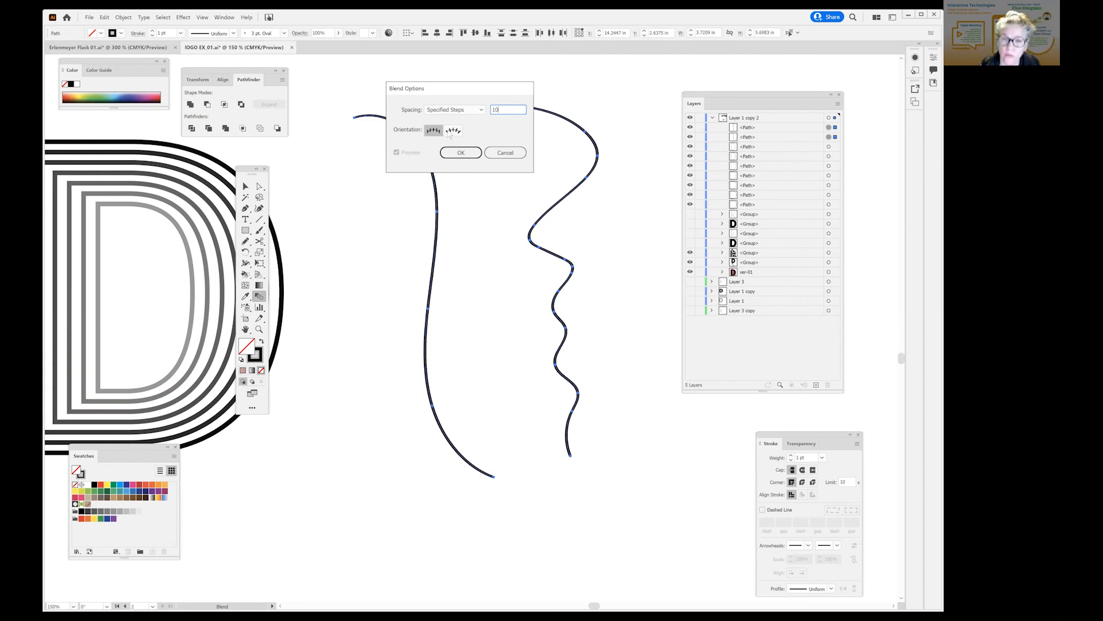
click(469, 155)
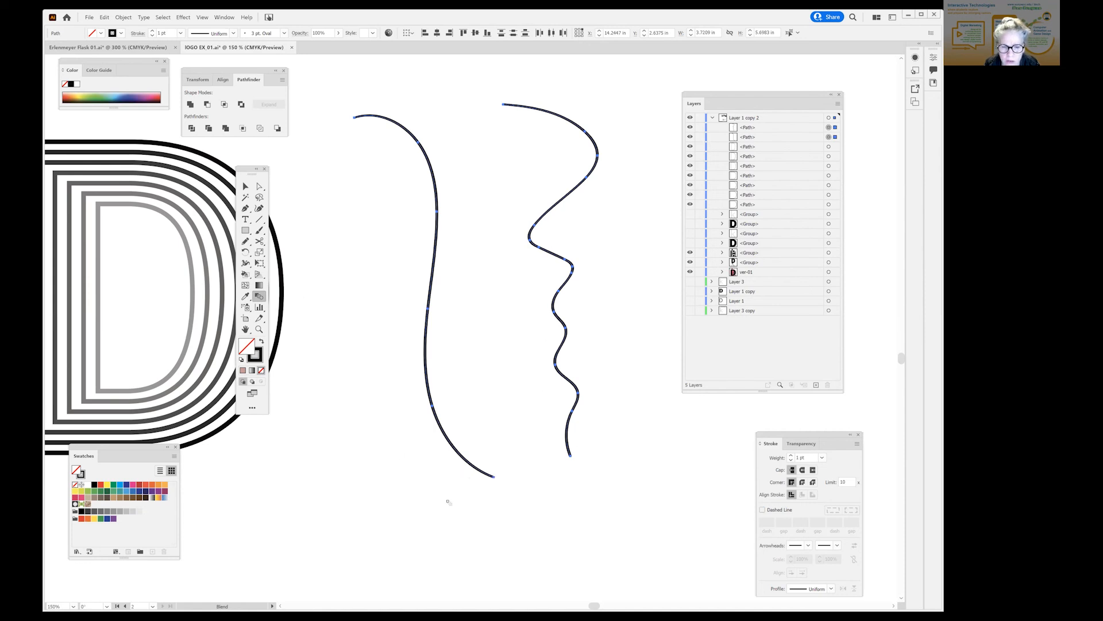
click(494, 477)
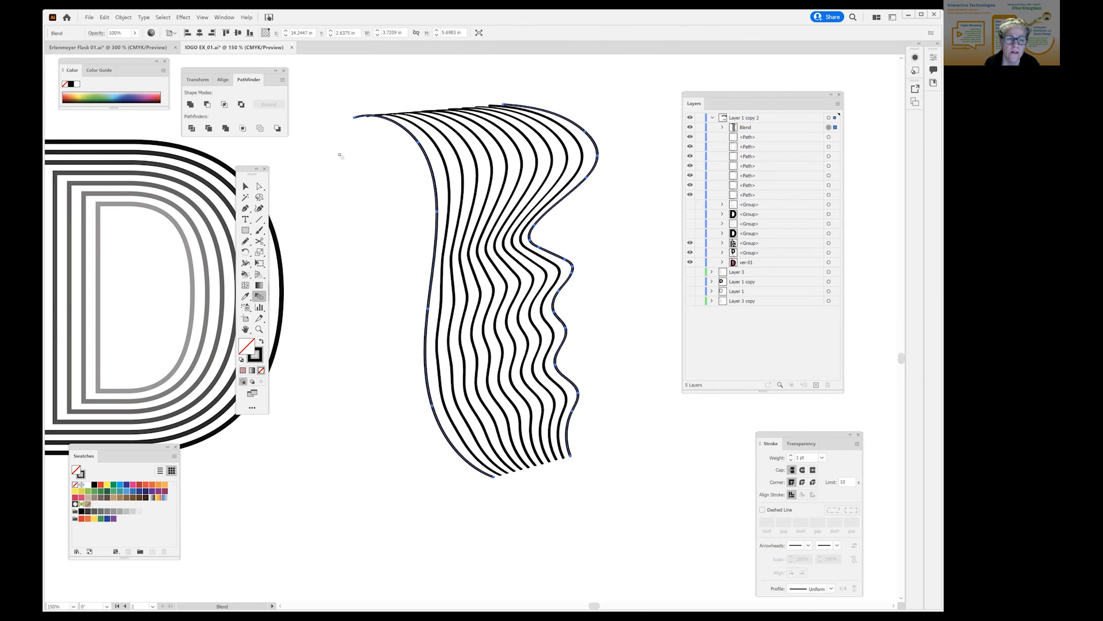
key(ctrl+z)
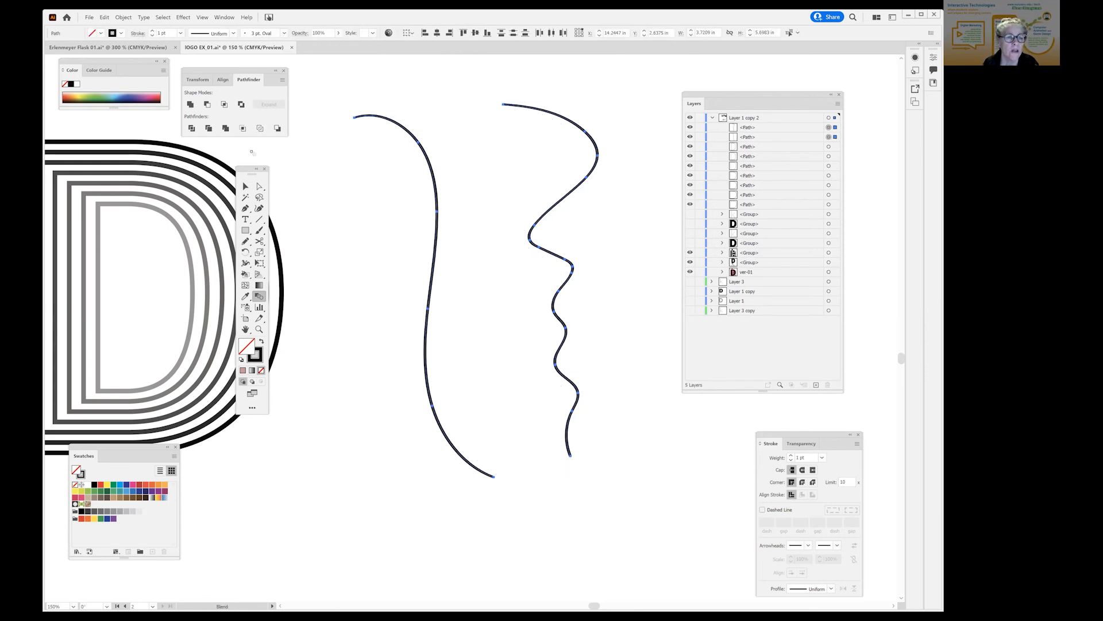
- Select both brush lines with the Selection tool and set their stroke weight to 0.25 pt
key(v)
click(339, 112)
drag(608, 461, 623, 536)
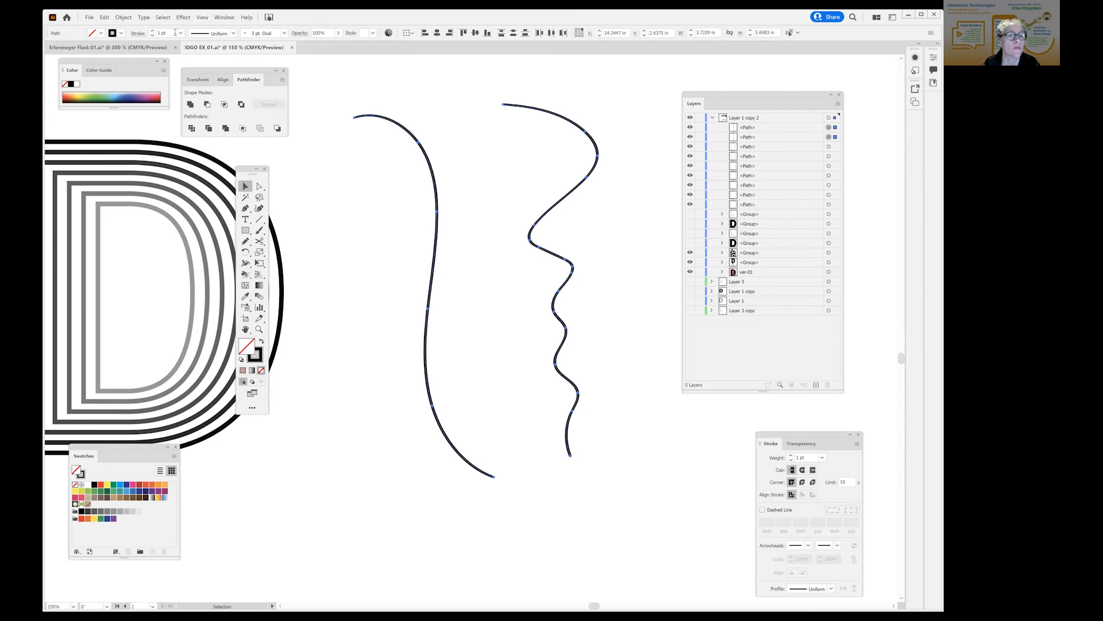
click(181, 33)
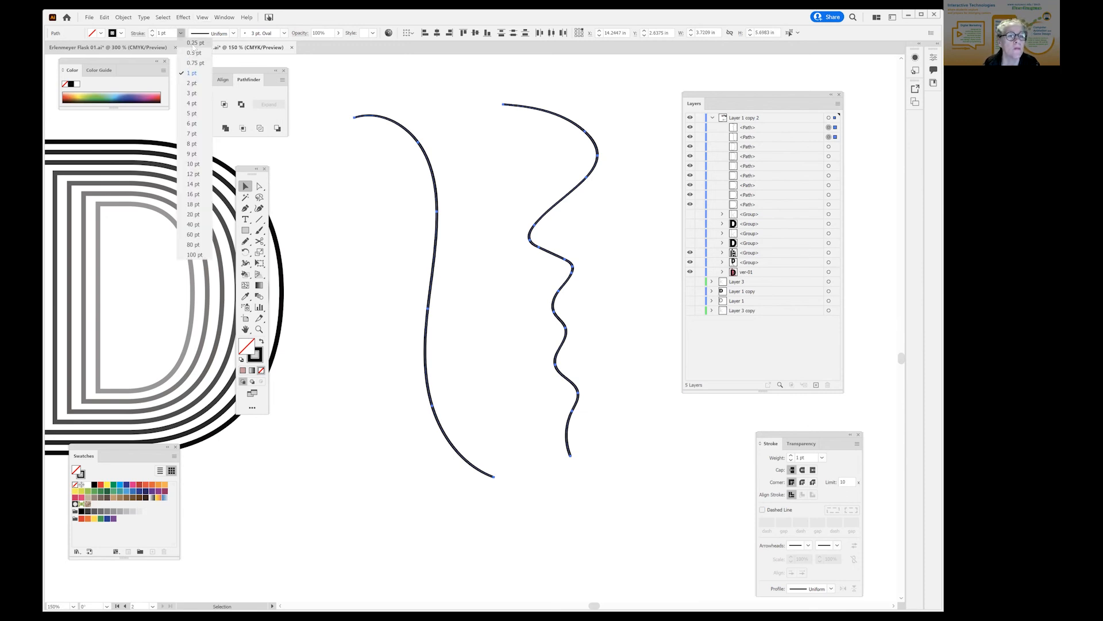
click(195, 43)
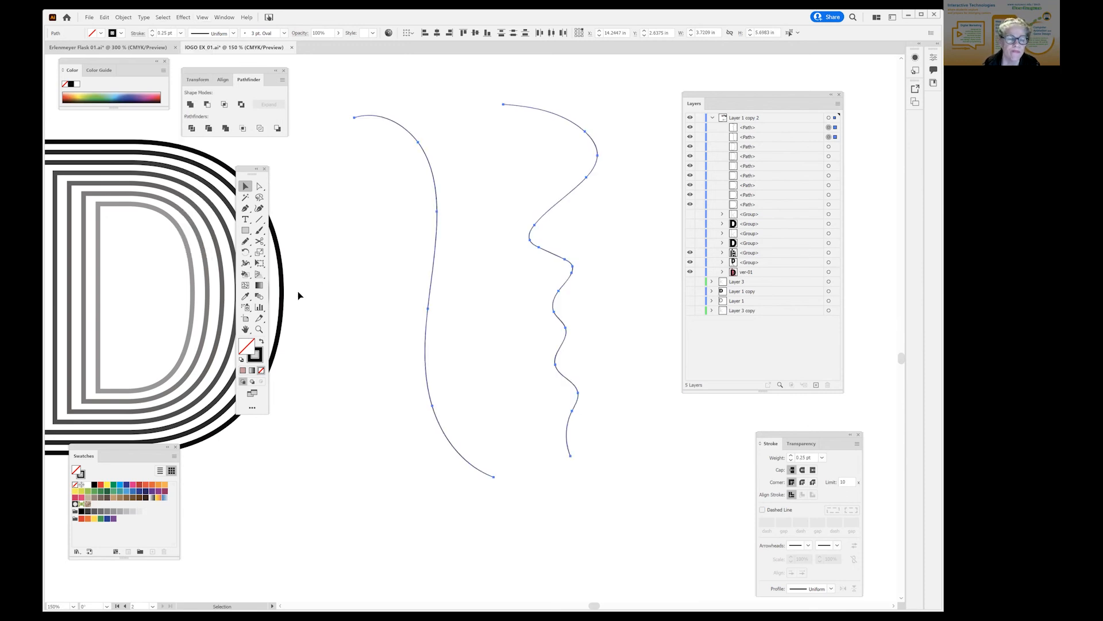
- Set the blend spacing to 20 specified steps and blend the two thin lines from their lower end points
click(259, 296)
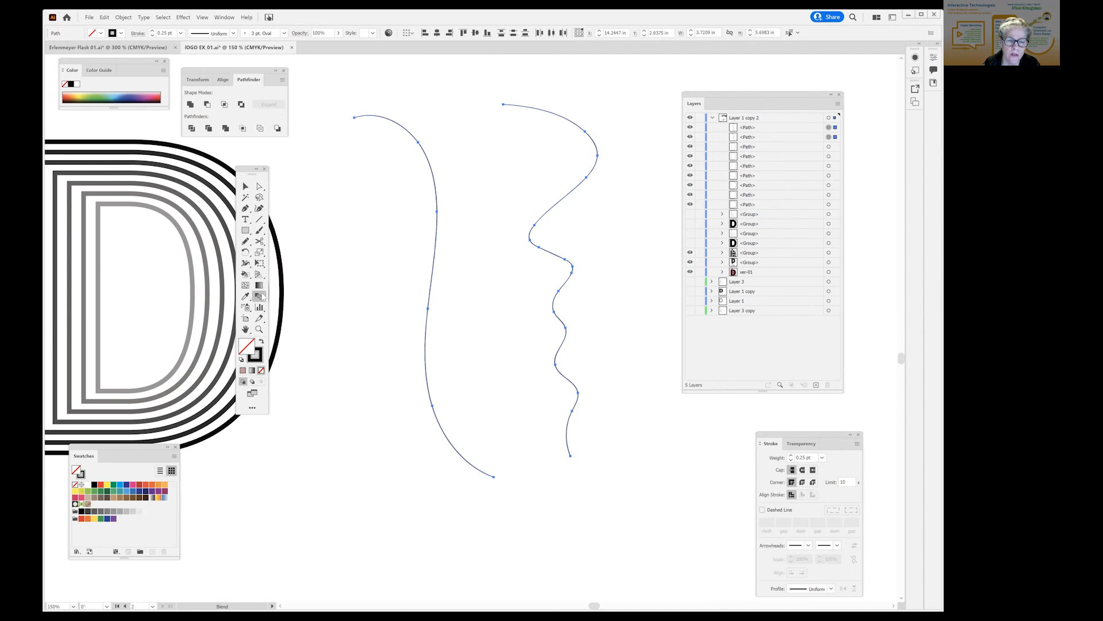
key(Return)
key(Tab)
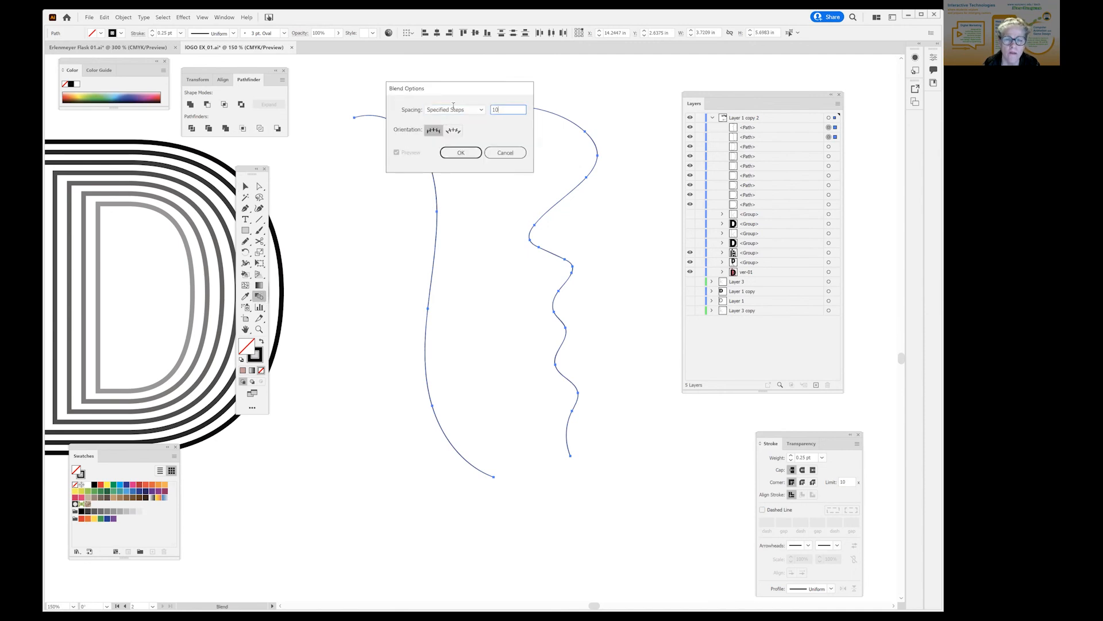
text(2)
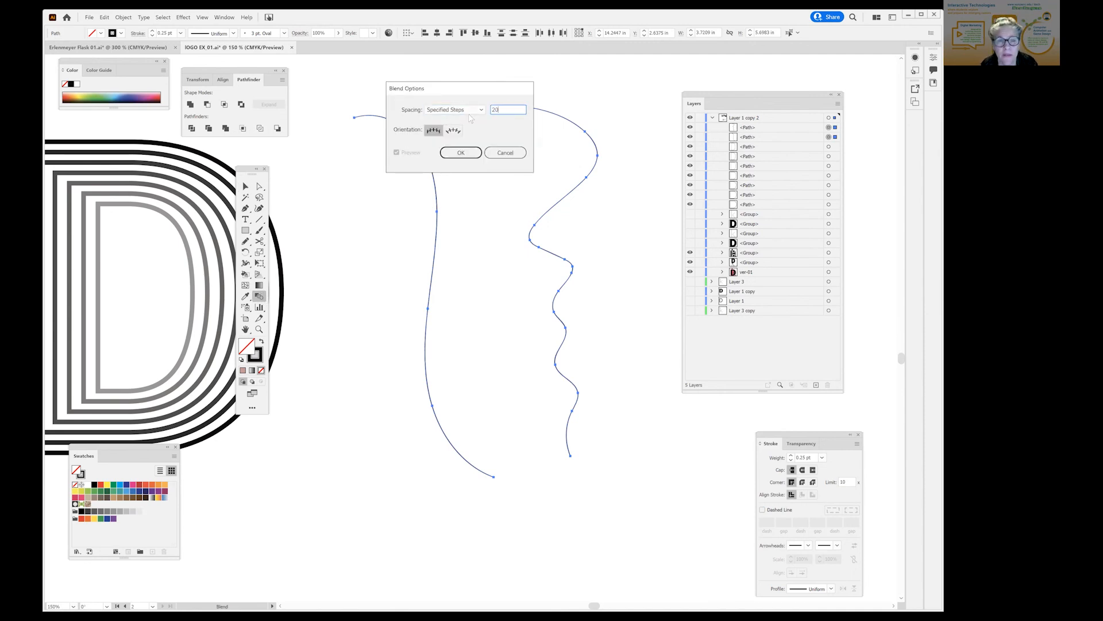
click(461, 152)
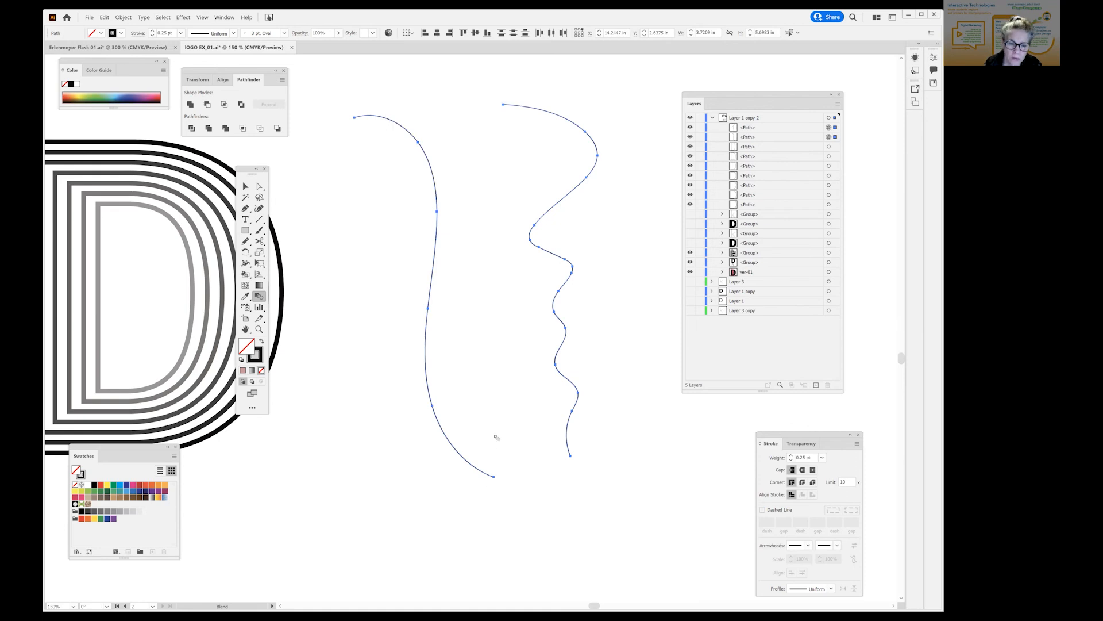
click(571, 457)
click(571, 458)
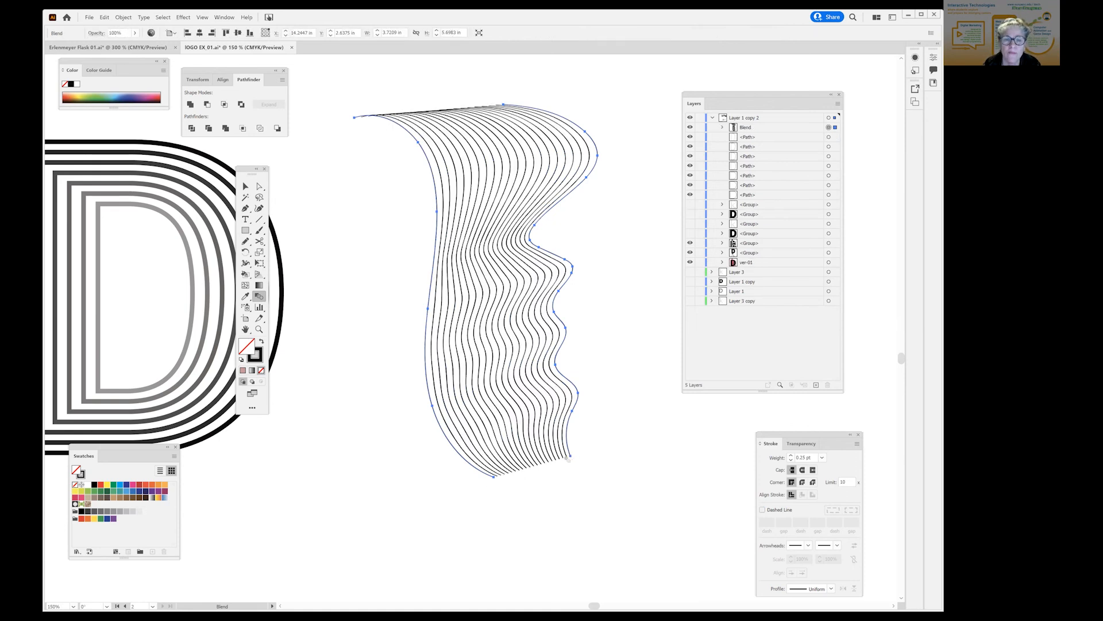